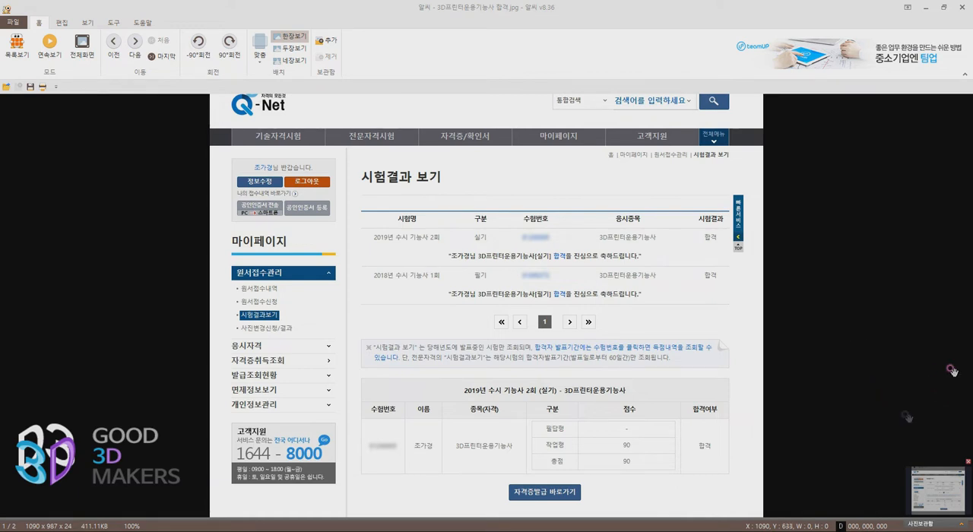
Examine the dimensioned front and side views of the part drawing in the image viewer at an enlarged scale
{"action": "left_click_drag", "start_coordinate": [801, 457], "coordinate": [800, 399]}
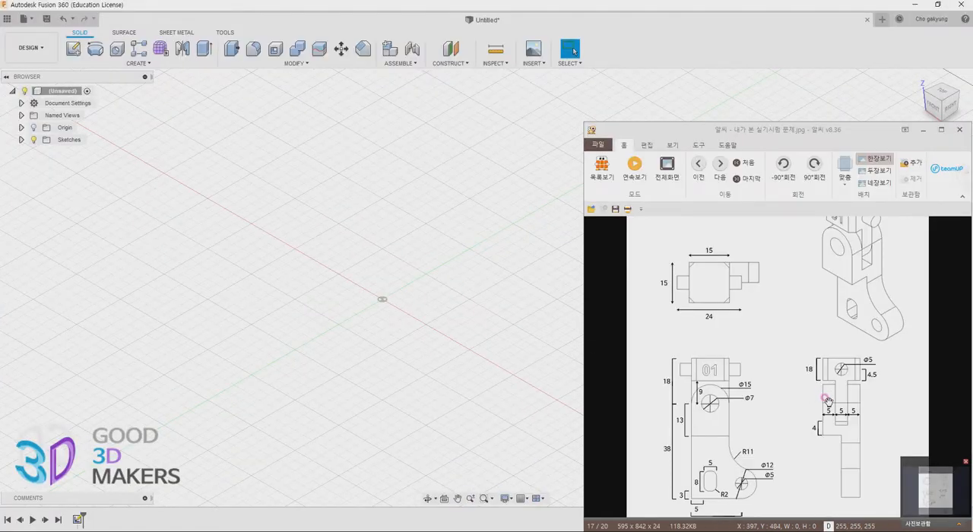
{"action": "scroll", "coordinate": [788, 341], "scroll_direction": "down", "scroll_amount": 3}
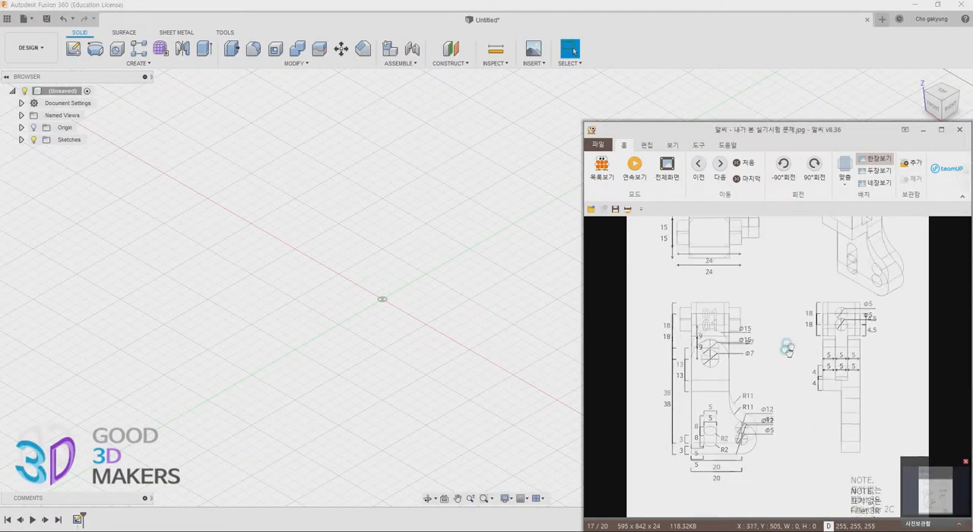
{"action": "mouse_move", "coordinate": [764, 509]}
{"action": "left_click", "coordinate": [755, 505]}
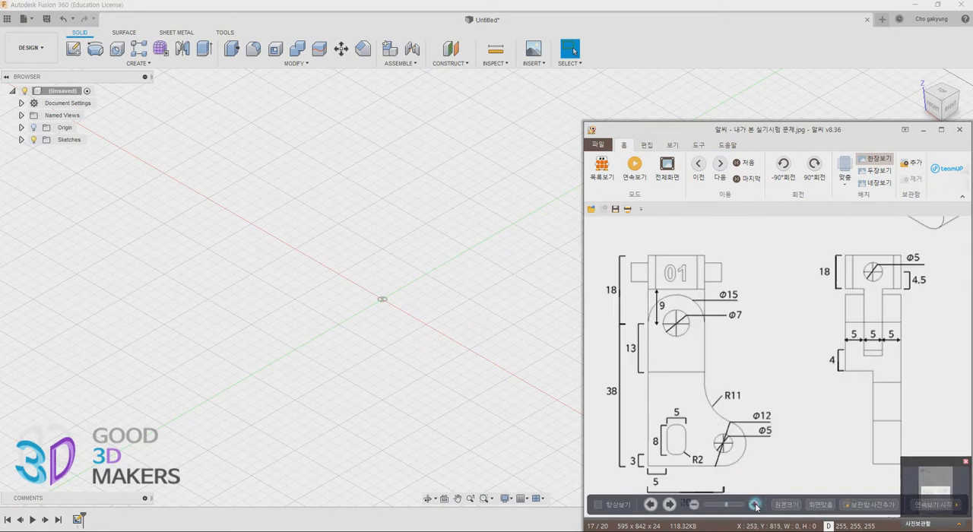
{"action": "left_click_drag", "start_coordinate": [758, 439], "coordinate": [790, 432]}
{"action": "scroll", "coordinate": [795, 422], "scroll_direction": "up", "scroll_amount": 10}
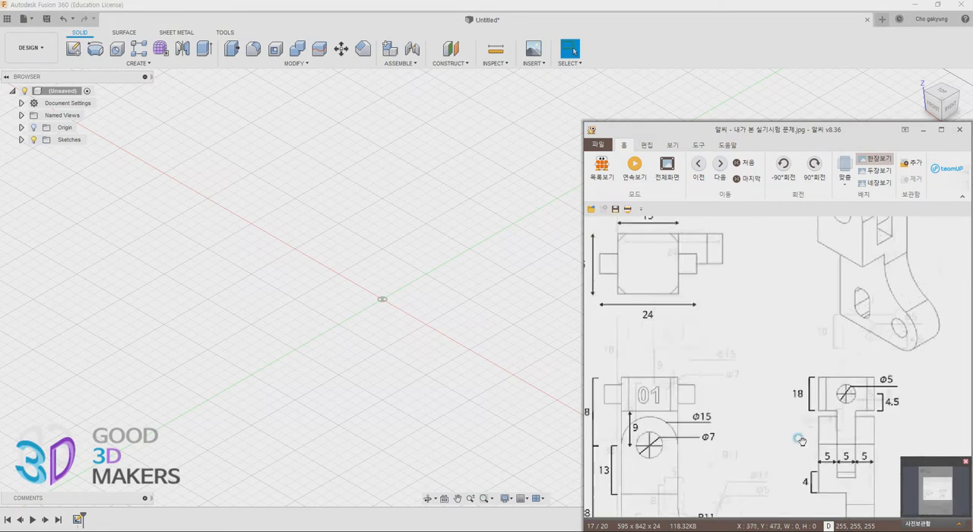
{"action": "scroll", "coordinate": [781, 422], "scroll_direction": "down", "scroll_amount": 5}
{"action": "scroll", "coordinate": [794, 395], "scroll_direction": "down", "scroll_amount": 5}
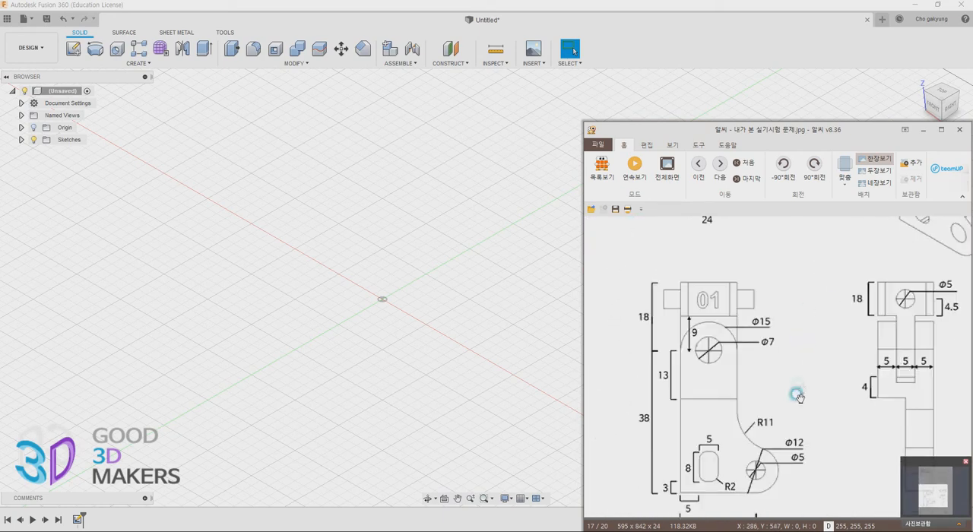
Switch to Fusion 360, orient the model to the front view and start a sketch on the front plane
{"action": "left_click", "coordinate": [934, 110]}
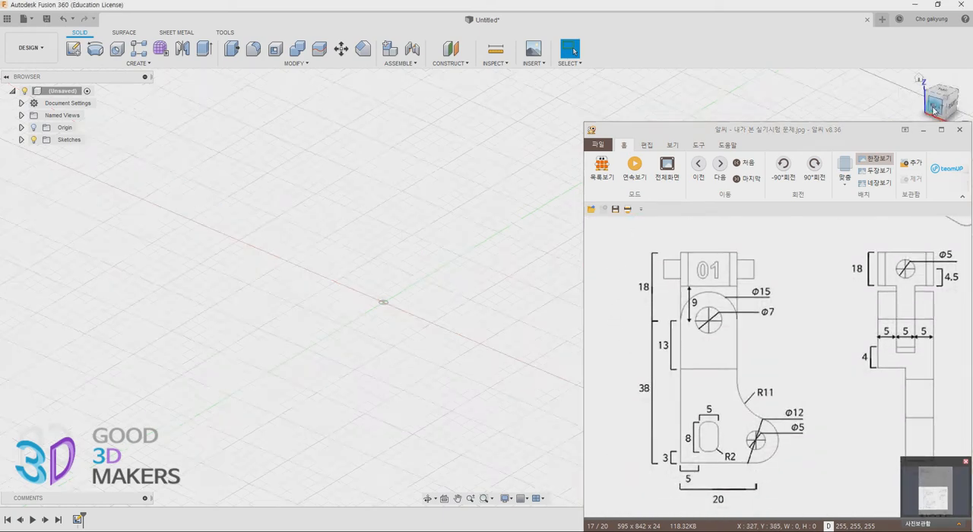
{"action": "middle_click_drag", "start_coordinate": [419, 275], "coordinate": [322, 332]}
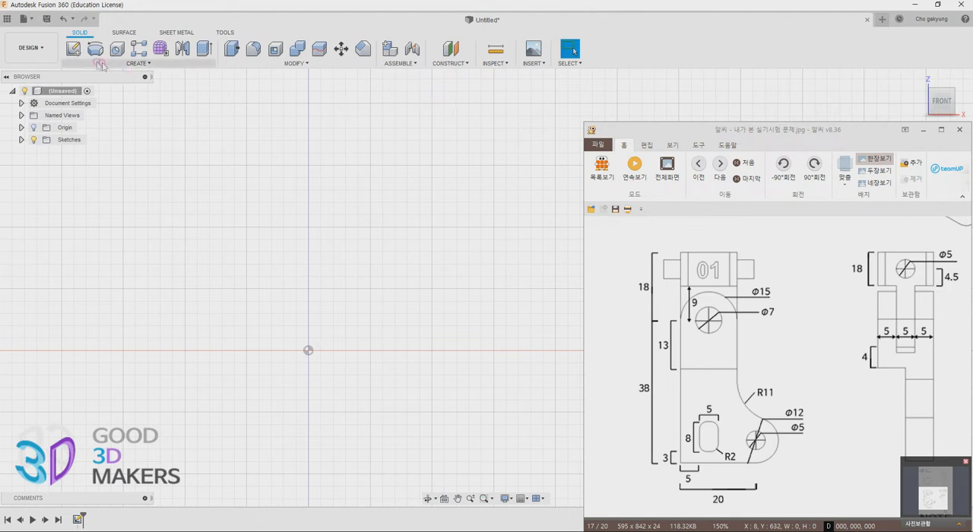
{"action": "left_click", "coordinate": [73, 48]}
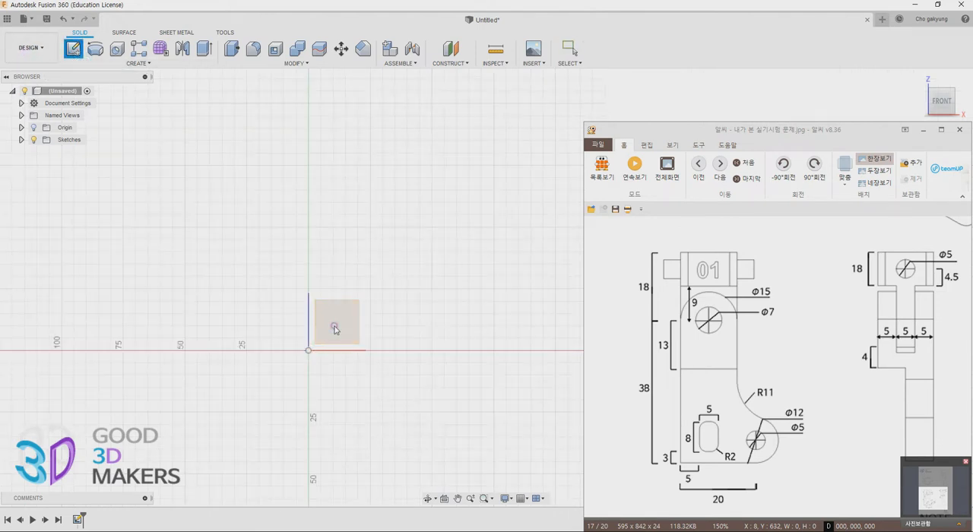
{"action": "left_click", "coordinate": [337, 324]}
{"action": "scroll", "coordinate": [512, 295], "scroll_direction": "up", "scroll_amount": 1}
{"action": "middle_click_drag", "start_coordinate": [501, 293], "coordinate": [342, 333]}
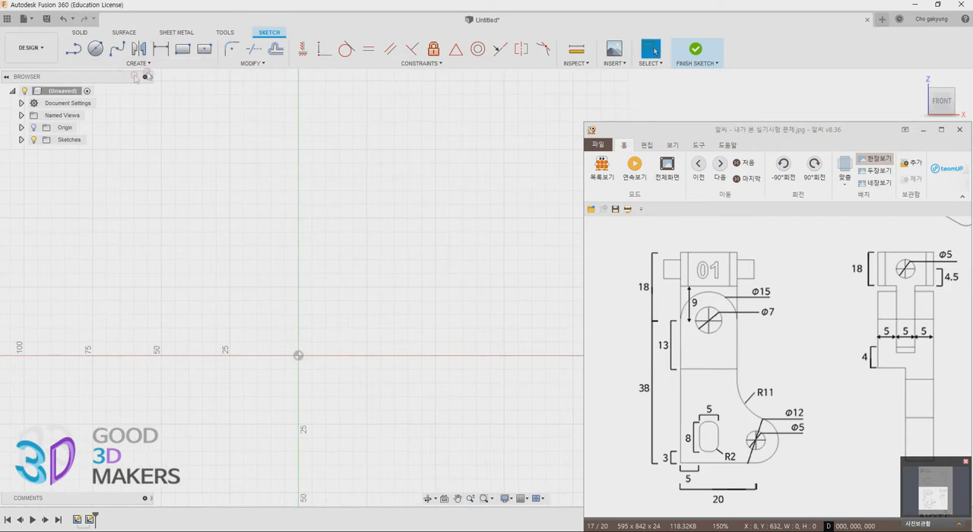
Sketch an upright two-point rectangle about 18 by 48 mm, starting at the origin and extending up along the vertical axis
{"action": "left_click", "coordinate": [182, 50]}
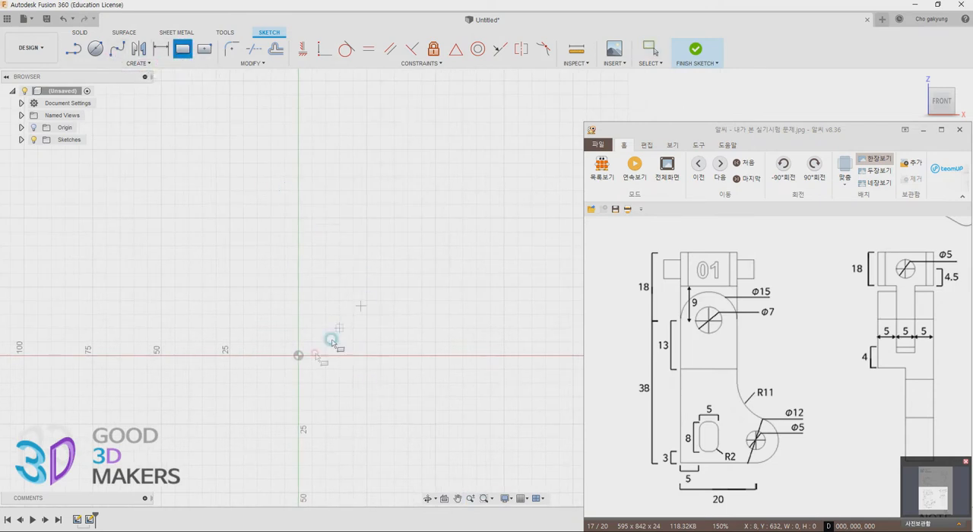
{"action": "left_click", "coordinate": [299, 355]}
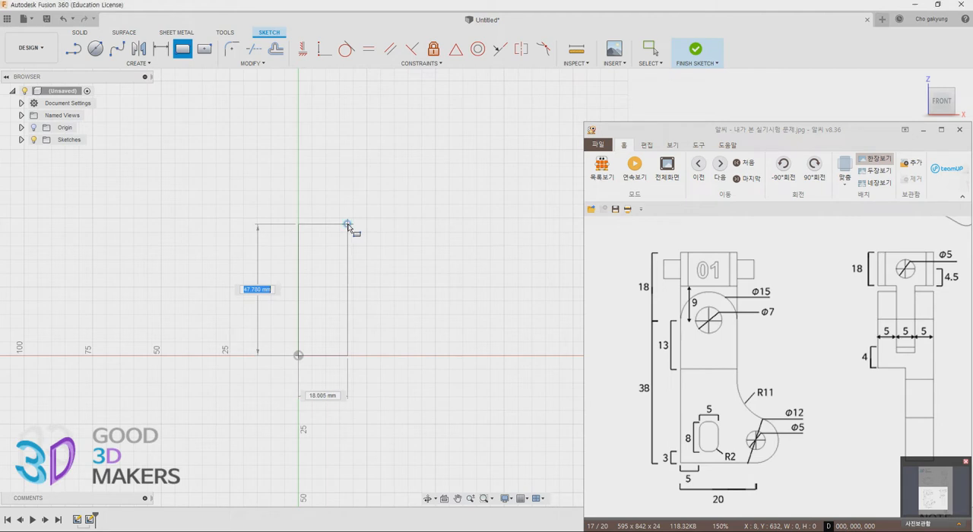
{"action": "left_click", "coordinate": [348, 224]}
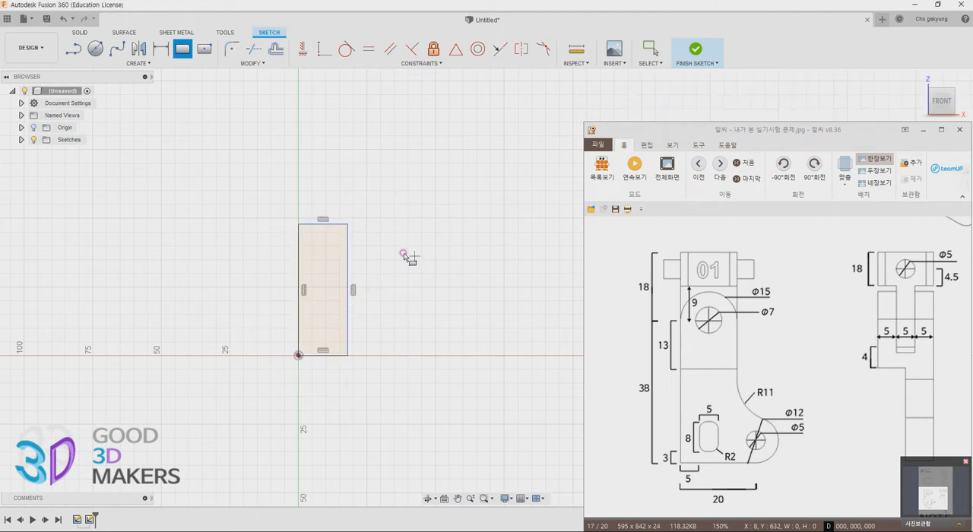
Draw a 15 mm diameter circle just above the rectangle's upper edge
{"action": "middle_click_drag", "start_coordinate": [403, 251], "coordinate": [367, 316]}
{"action": "key", "text": "c"}
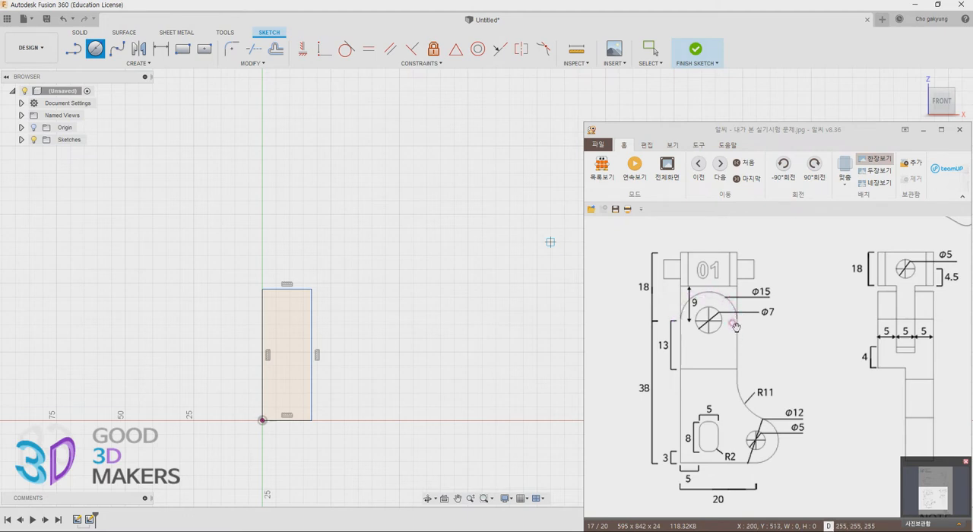
{"action": "left_click", "coordinate": [289, 254]}
{"action": "type", "text": "15"}
{"action": "key", "text": "Return"}
{"action": "key", "text": "Escape"}
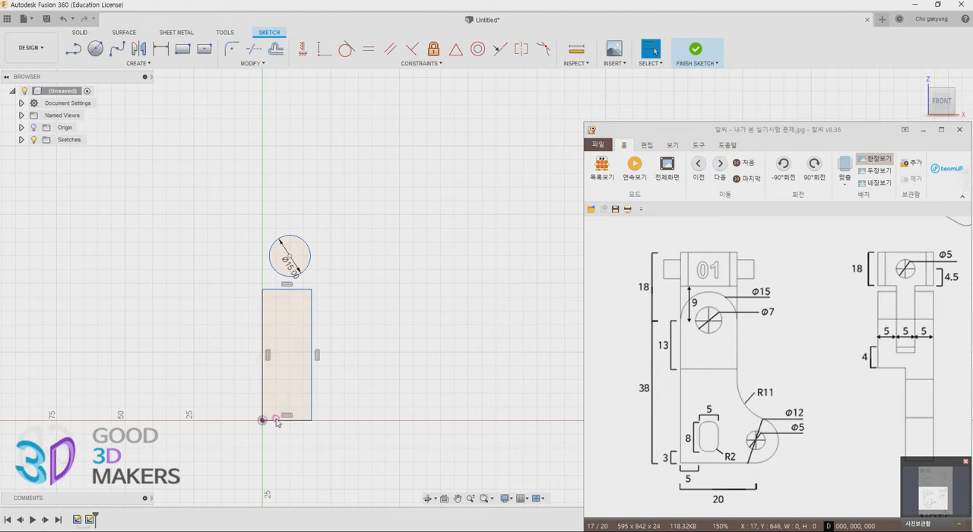
Dimension the rectangle's width to 15 mm
{"action": "key", "text": "d"}
{"action": "left_click", "coordinate": [289, 291]}
{"action": "left_click", "coordinate": [289, 457]}
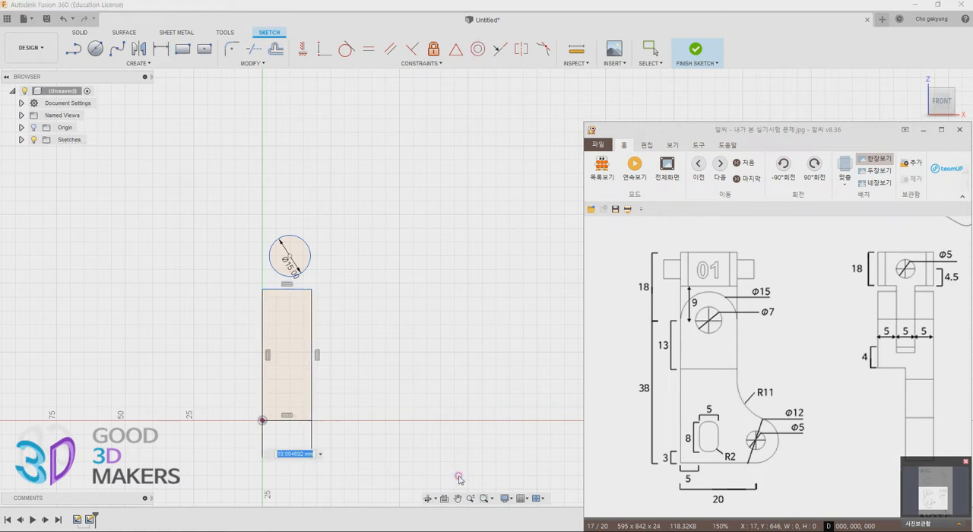
{"action": "type", "text": "15"}
{"action": "key", "text": "Return"}
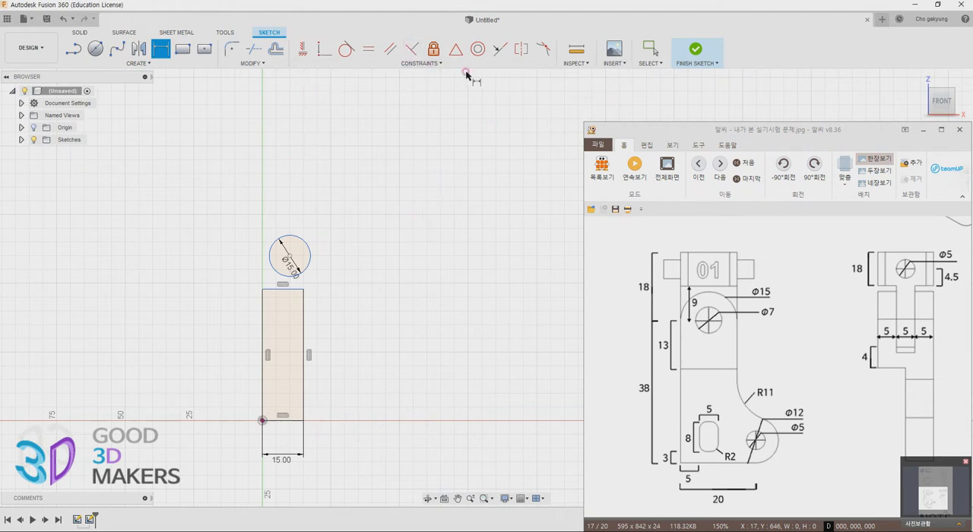
Constrain the circle's centre to the midpoint of the rectangle's upper edge
{"action": "left_click", "coordinate": [456, 48]}
{"action": "left_click", "coordinate": [290, 255]}
{"action": "left_click", "coordinate": [284, 289]}
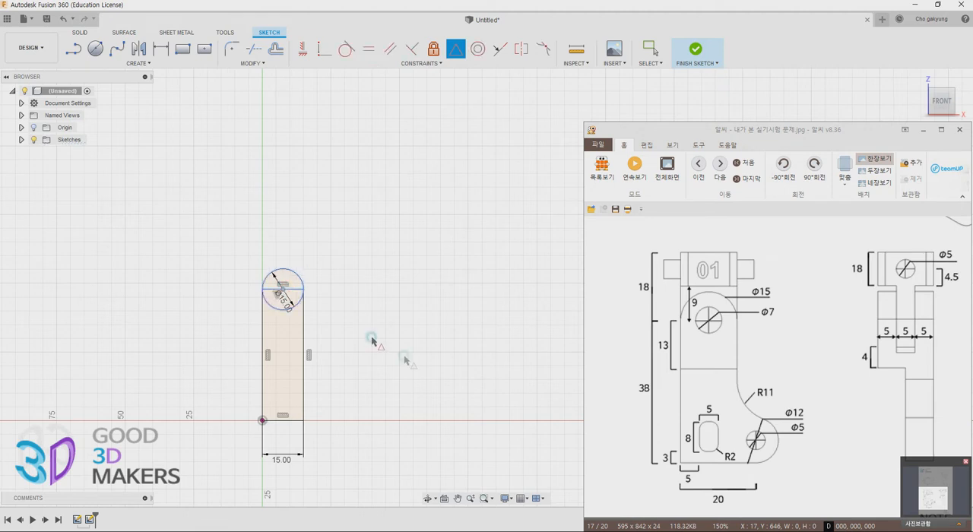
Dimension the rectangle's height between its upper and lower edges to 38 mm
{"action": "key", "text": "d"}
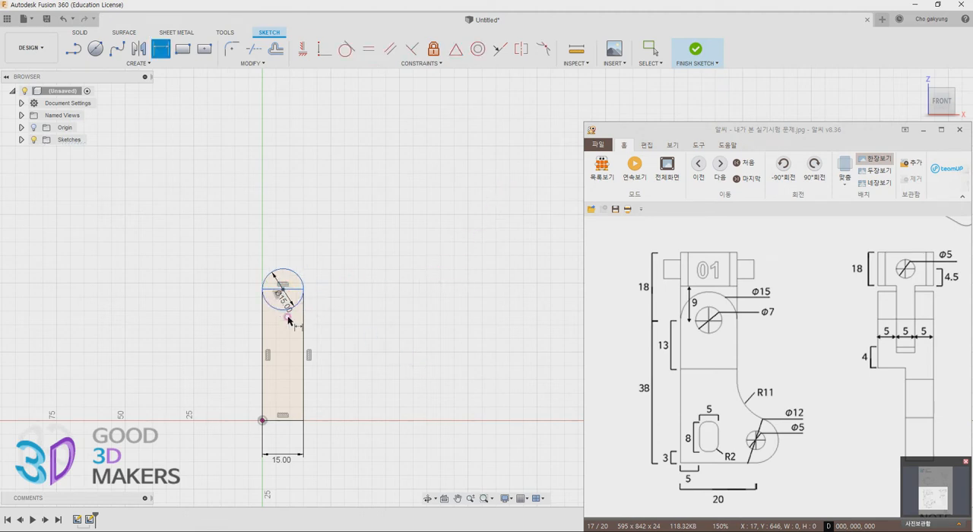
{"action": "left_click", "coordinate": [287, 290]}
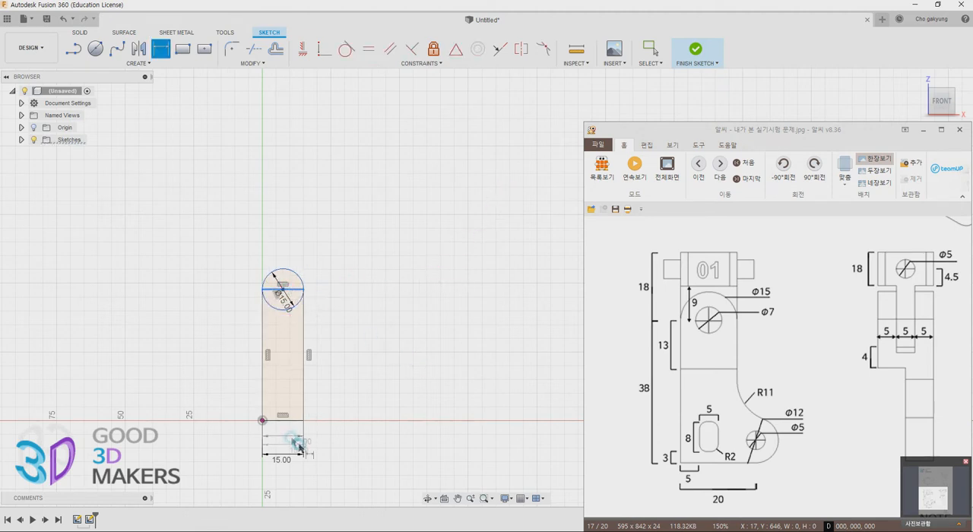
{"action": "left_click", "coordinate": [288, 420]}
{"action": "left_click", "coordinate": [220, 418]}
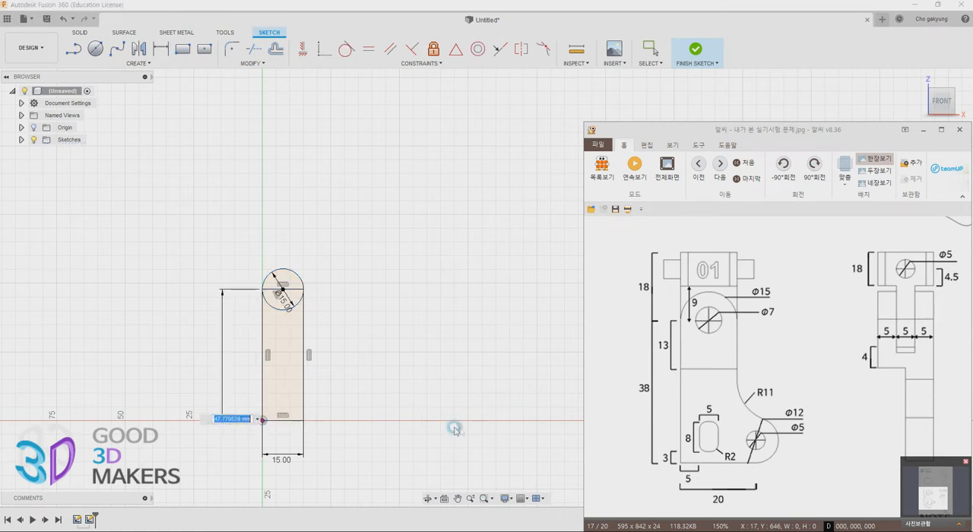
{"action": "type", "text": "38"}
{"action": "key", "text": "Return"}
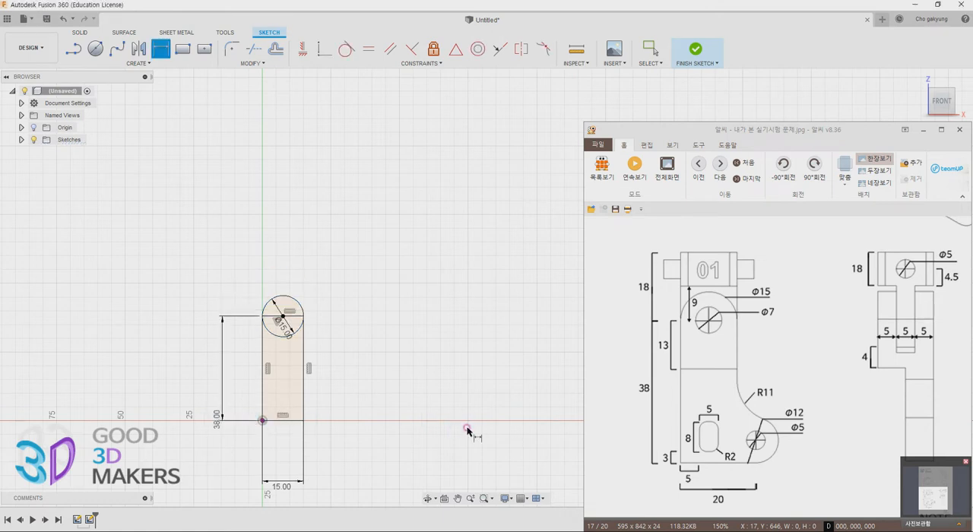
Draw a 7 mm diameter circle concentric with the 15 mm circle
{"action": "scroll", "coordinate": [337, 284], "scroll_direction": "up", "scroll_amount": 5}
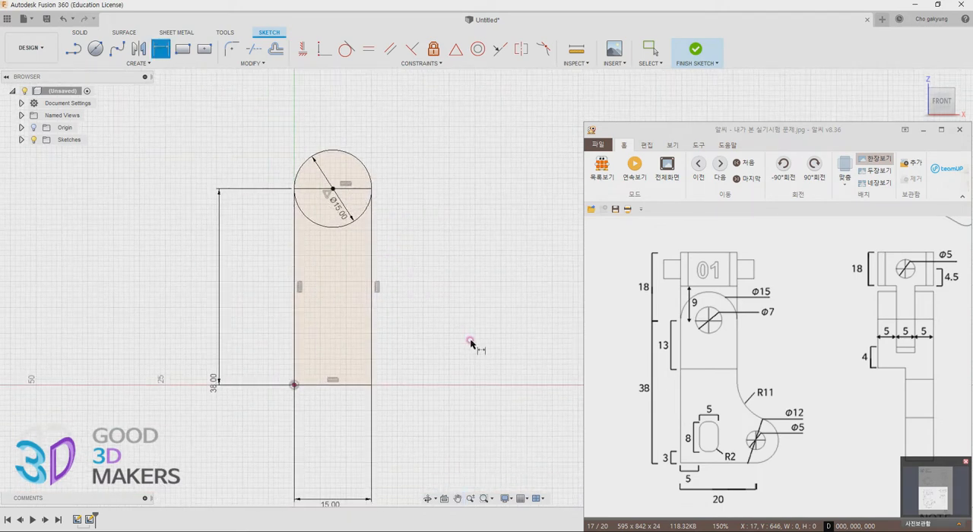
{"action": "middle_click_drag", "start_coordinate": [375, 297], "coordinate": [366, 317]}
{"action": "left_click", "coordinate": [96, 48]}
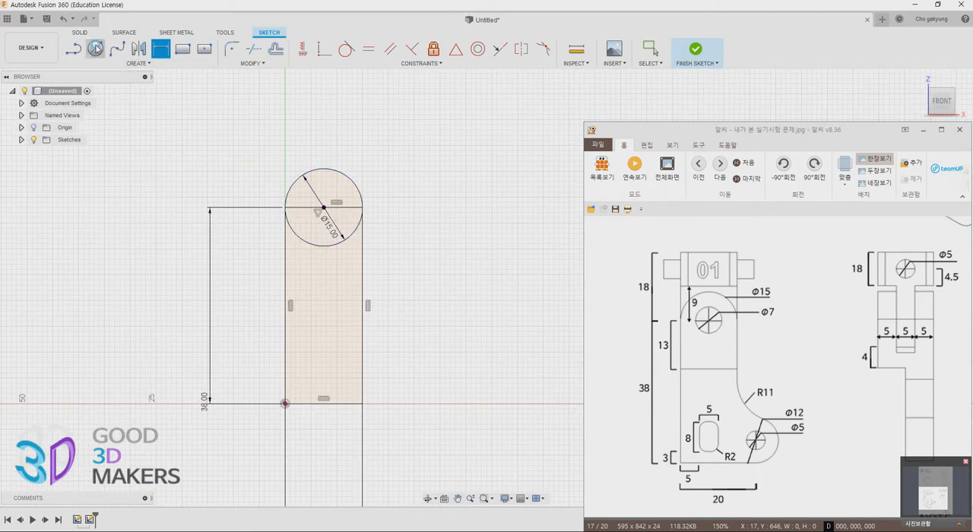
{"action": "left_click", "coordinate": [322, 206]}
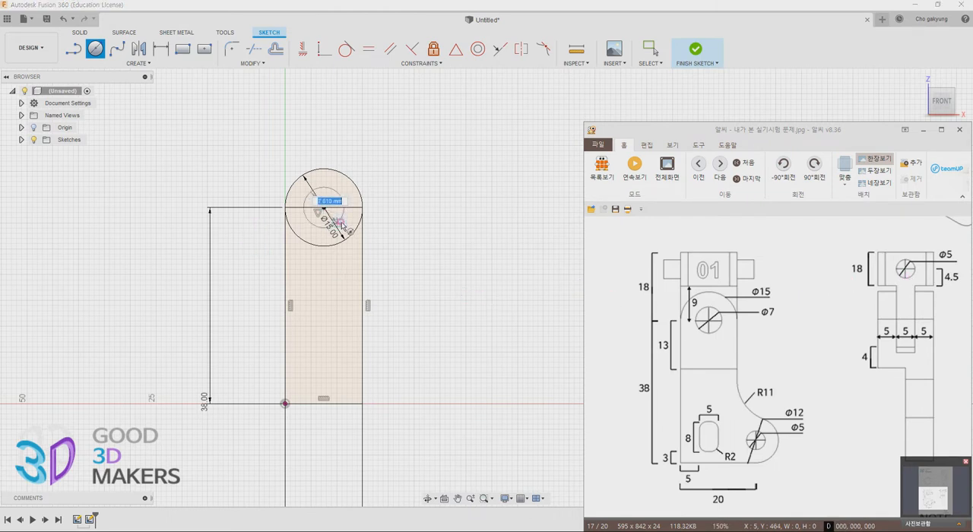
{"action": "type", "text": "7"}
{"action": "key", "text": "Return"}
{"action": "key", "text": "Escape"}
Sketch a second, low rectangle 28 mm wide and 12 mm high from the origin across the base of the upright one
{"action": "mouse_move", "coordinate": [434, 245]}
{"action": "middle_mouse_down"}
{"action": "mouse_move", "coordinate": [365, 239]}
{"action": "mouse_move", "coordinate": [293, 251]}
{"action": "mouse_move", "coordinate": [320, 268]}
{"action": "middle_mouse_up"}
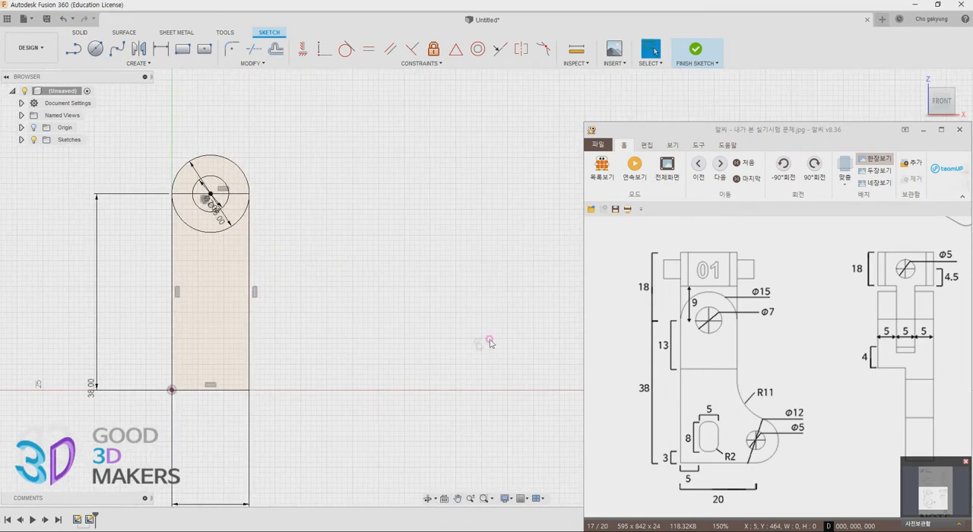
{"action": "left_click", "coordinate": [182, 49]}
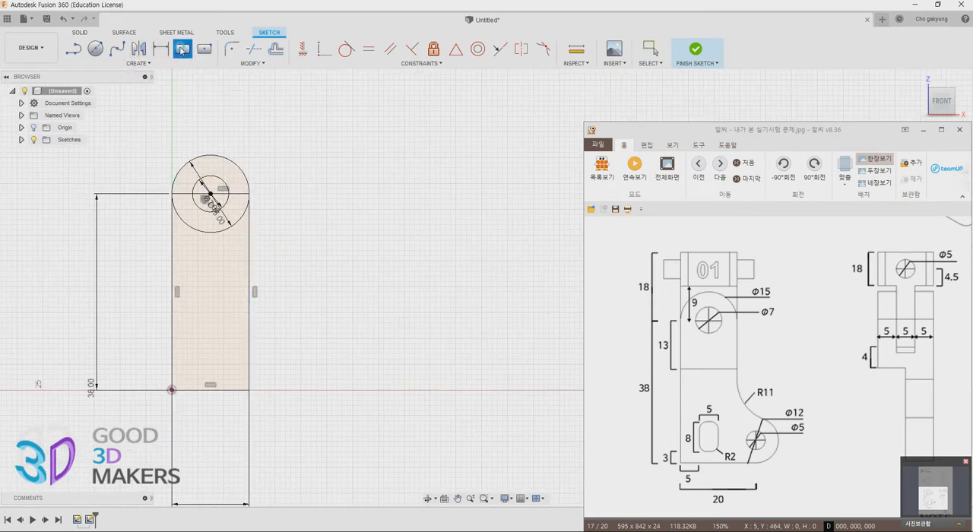
{"action": "left_click", "coordinate": [172, 389]}
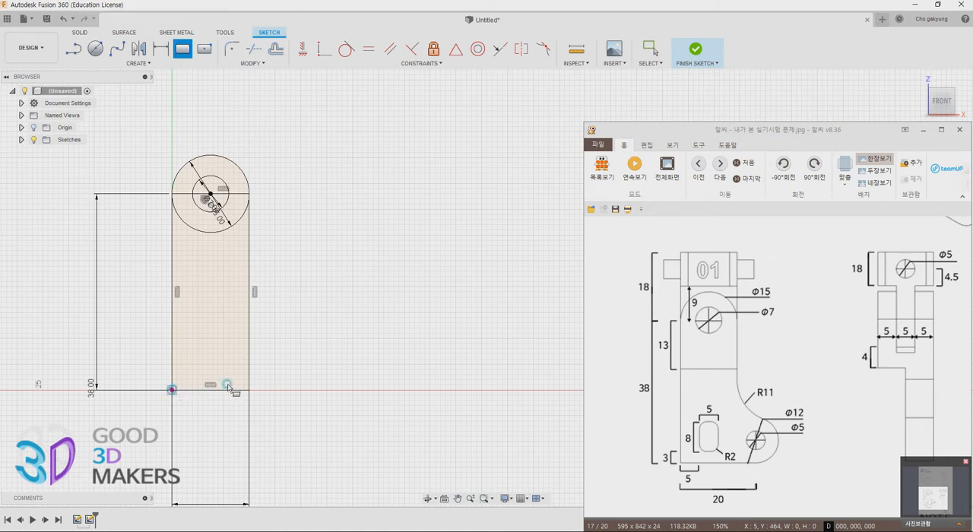
{"action": "left_click", "coordinate": [316, 330]}
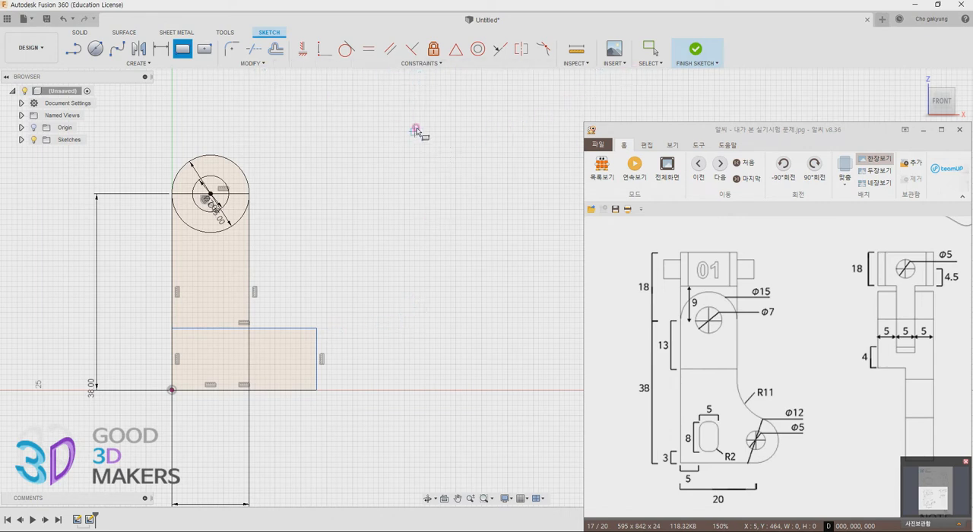
Draw a circle at the far end of the low rectangle and dimension its diameter to 12 mm
{"action": "left_click", "coordinate": [95, 48]}
{"action": "left_click", "coordinate": [339, 360]}
{"action": "left_click", "coordinate": [363, 378]}
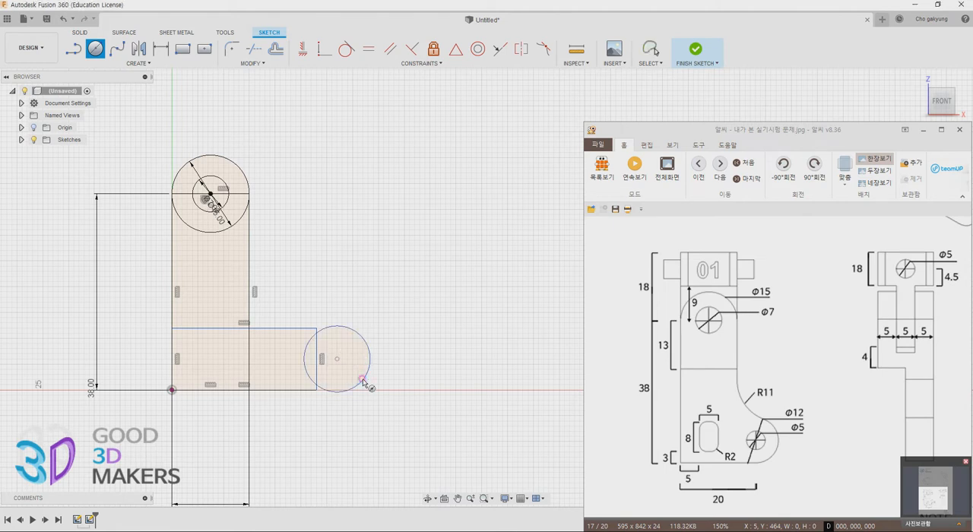
{"action": "key", "text": "d"}
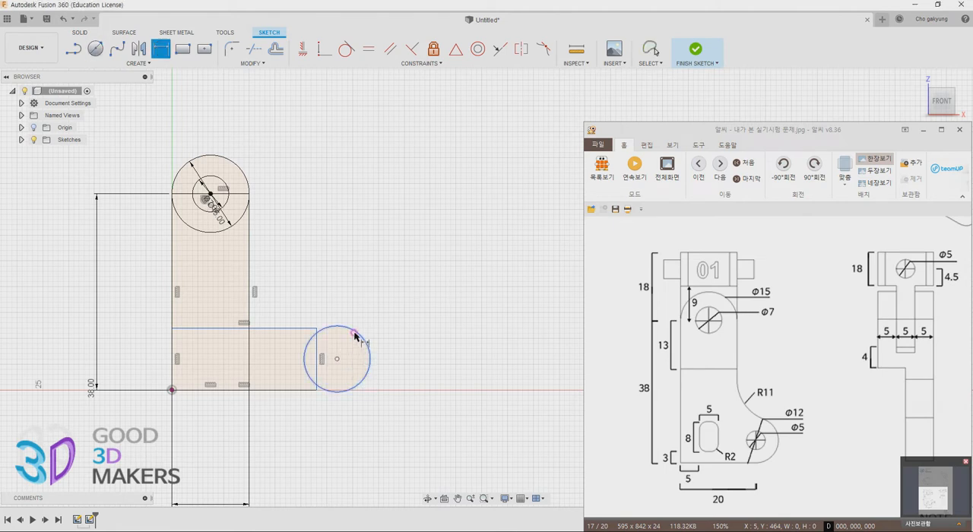
{"action": "left_click", "coordinate": [357, 333]}
{"action": "left_click", "coordinate": [430, 312]}
{"action": "type", "text": "12"}
{"action": "key", "text": "Return"}
Constrain the 12 mm circle's centre to the midpoint of the low rectangle's outer vertical edge
{"action": "key", "text": "r"}
{"action": "left_click", "coordinate": [462, 54]}
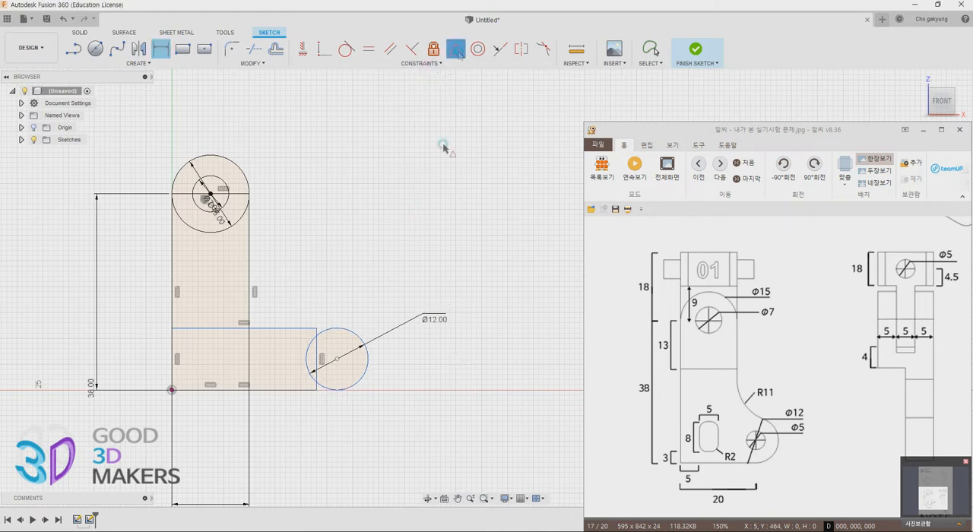
{"action": "left_click", "coordinate": [338, 361]}
{"action": "left_click", "coordinate": [316, 349]}
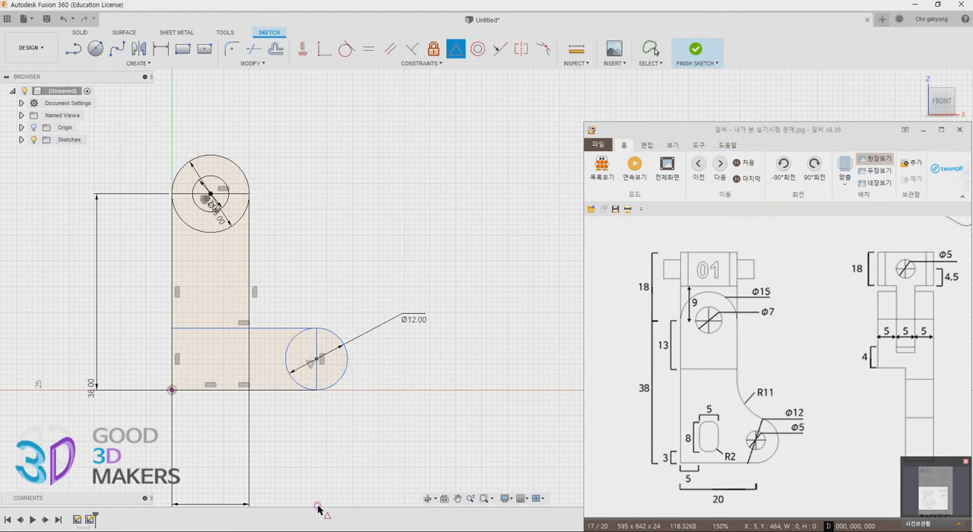
Dimension the low rectangle's width along its lower edge to 20 mm
{"action": "key", "text": "d"}
{"action": "left_click", "coordinate": [270, 391]}
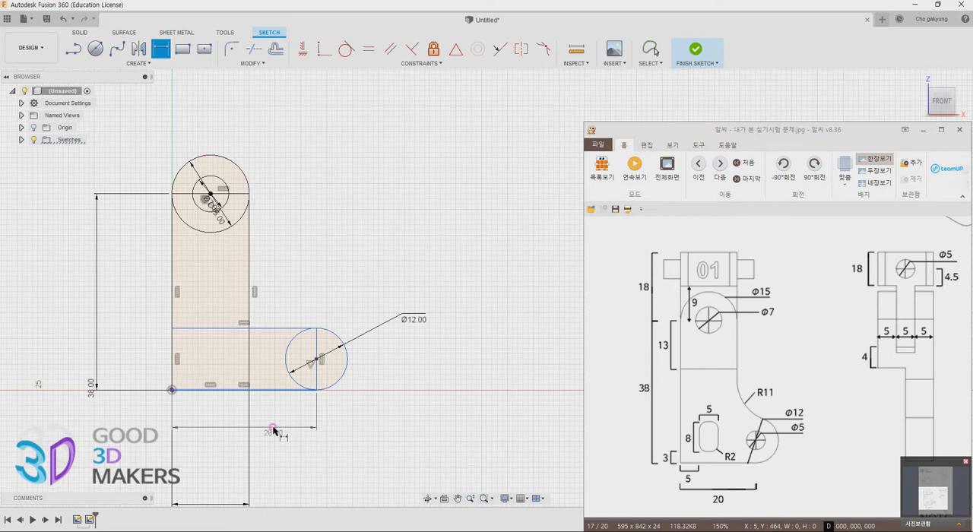
{"action": "left_click", "coordinate": [269, 426]}
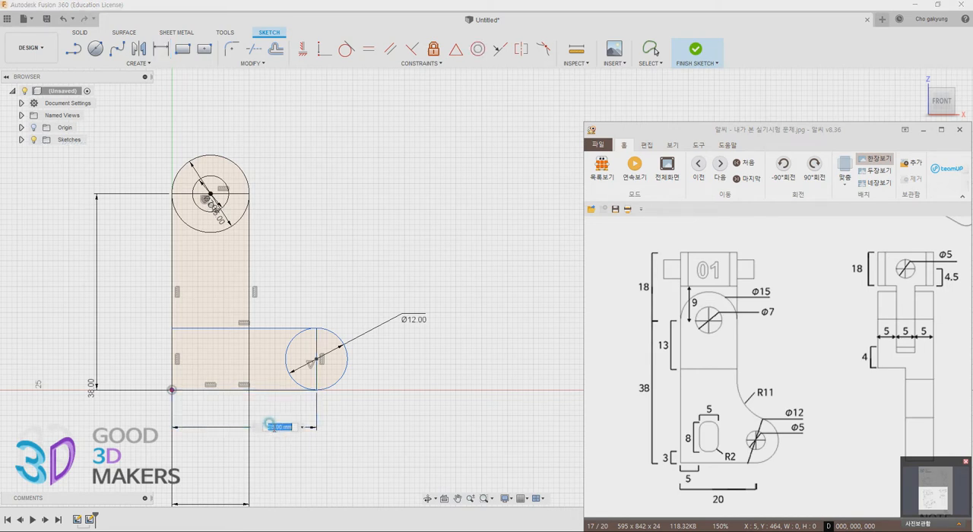
{"action": "type", "text": "20"}
{"action": "key", "text": "Return"}
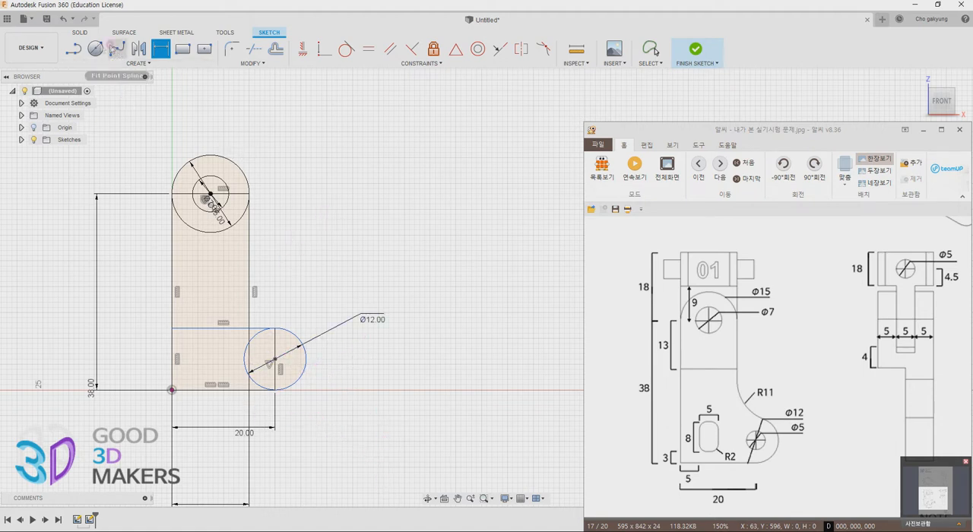
Draw a 5 mm diameter circle concentric with the 12 mm circle at the end of the low rectangle
{"action": "left_click", "coordinate": [94, 49]}
{"action": "left_click", "coordinate": [274, 358]}
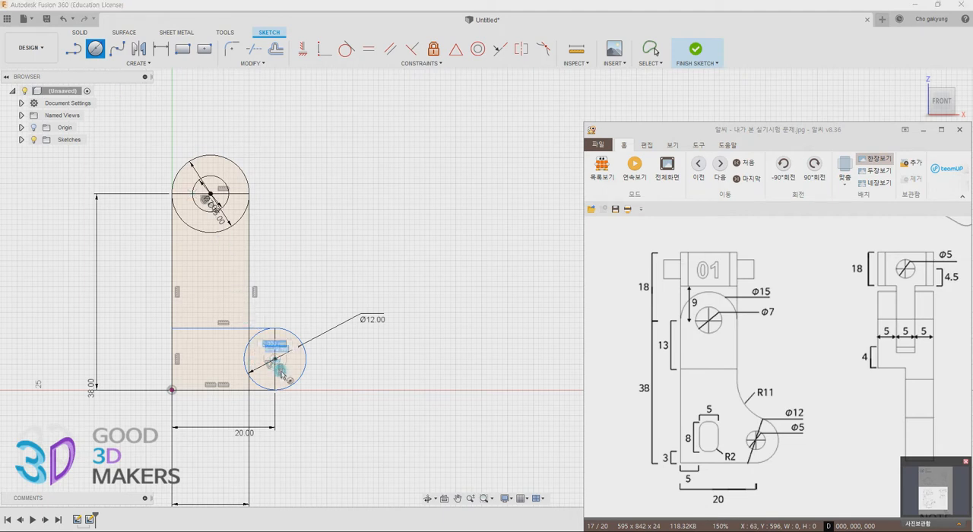
{"action": "type", "text": "5"}
{"action": "key", "text": "Return"}
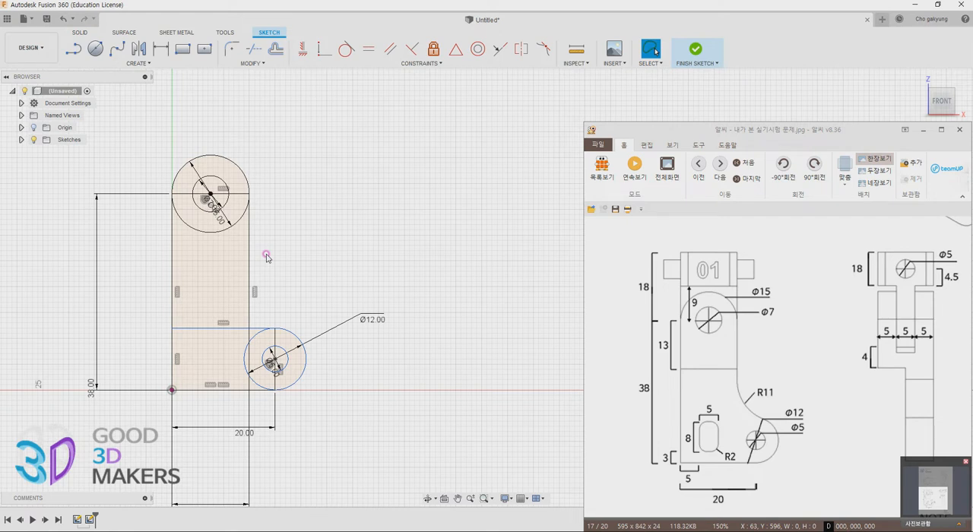
Sketch a rectangle 5 mm wide and 8 mm high inside the low rectangle, near the base of the upright one
{"action": "scroll", "coordinate": [272, 296], "scroll_direction": "down", "scroll_amount": 2}
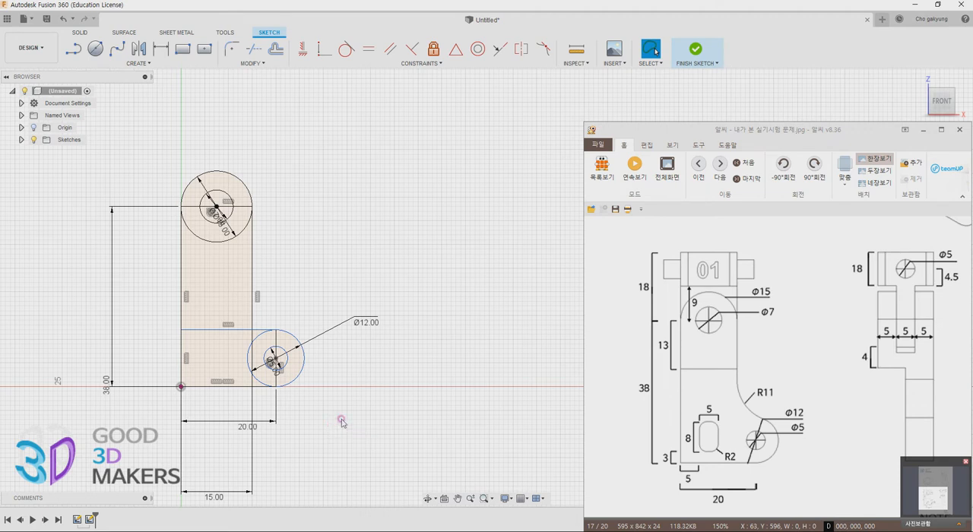
{"action": "middle_click_drag", "start_coordinate": [337, 391], "coordinate": [426, 365]}
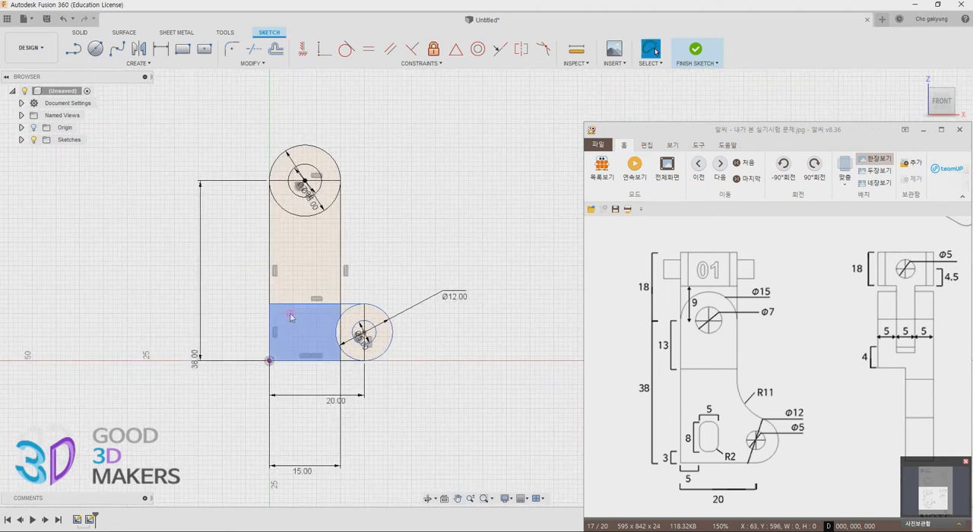
{"action": "key", "text": "r"}
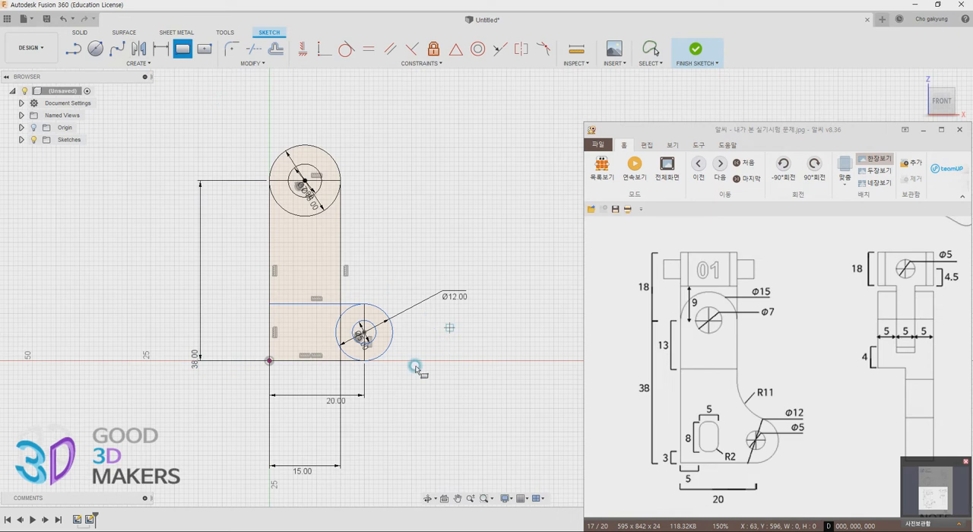
{"action": "left_click", "coordinate": [288, 309]}
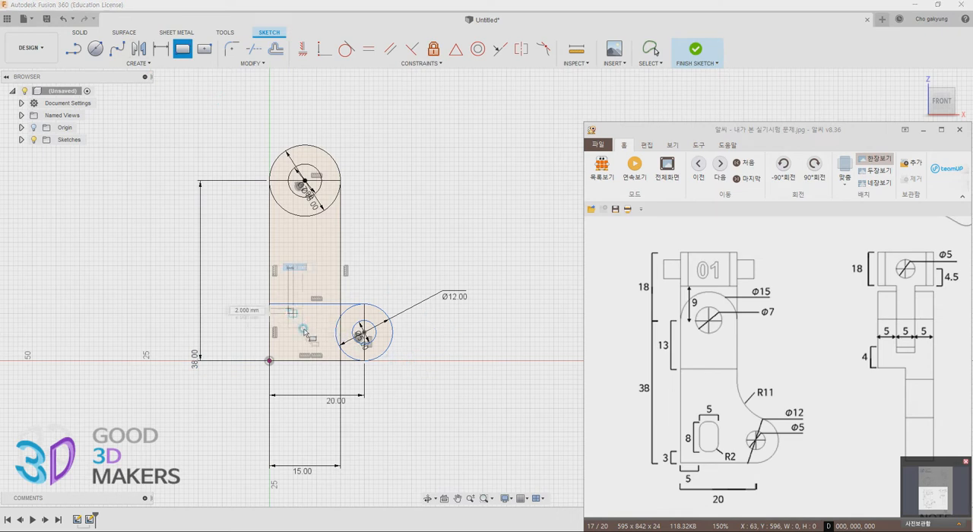
{"action": "type", "text": "5"}
{"action": "key", "text": "Tab"}
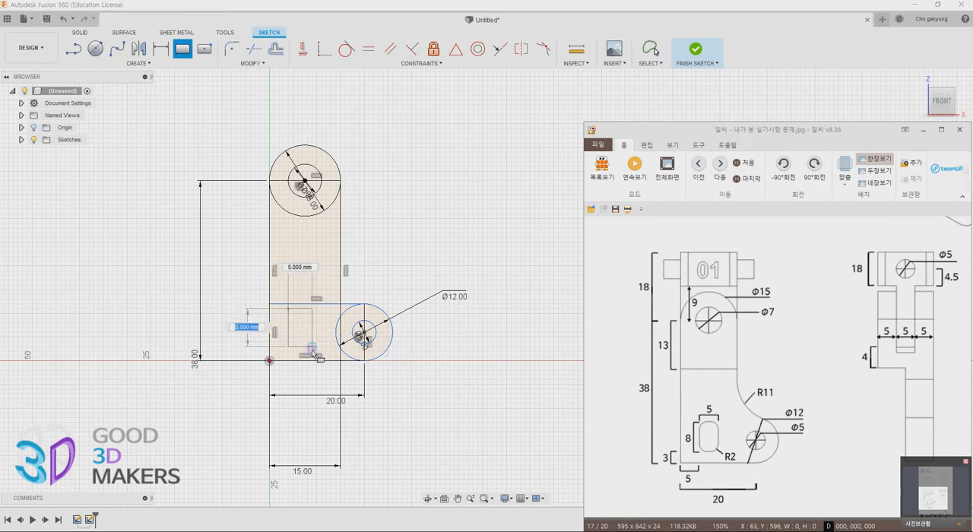
{"action": "type", "text": "5"}
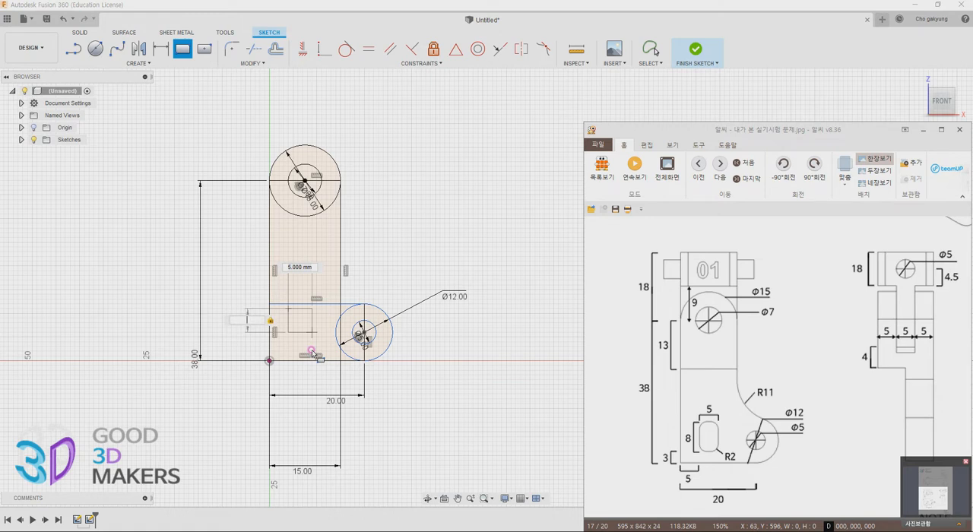
{"action": "key", "text": "Tab"}
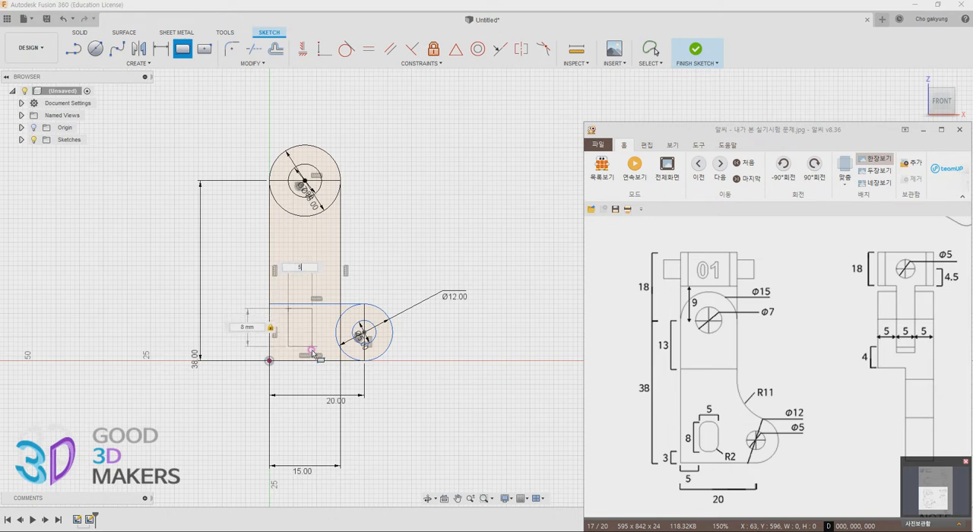
{"action": "type", "text": "5"}
{"action": "key", "text": "Return"}
{"action": "key", "text": "Escape"}
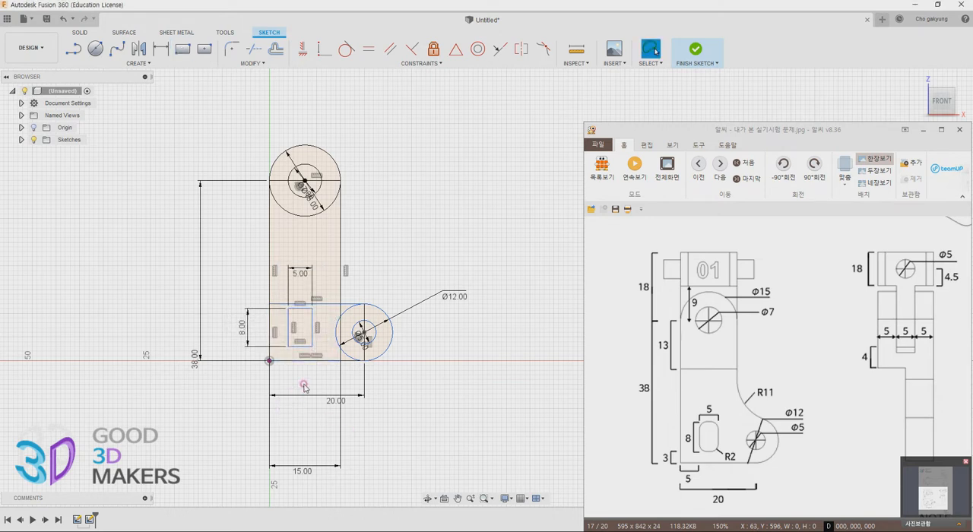
Dimension the gap between the small rectangle's lower edge and the arm's base edge to 3 mm
{"action": "key", "text": "l"}
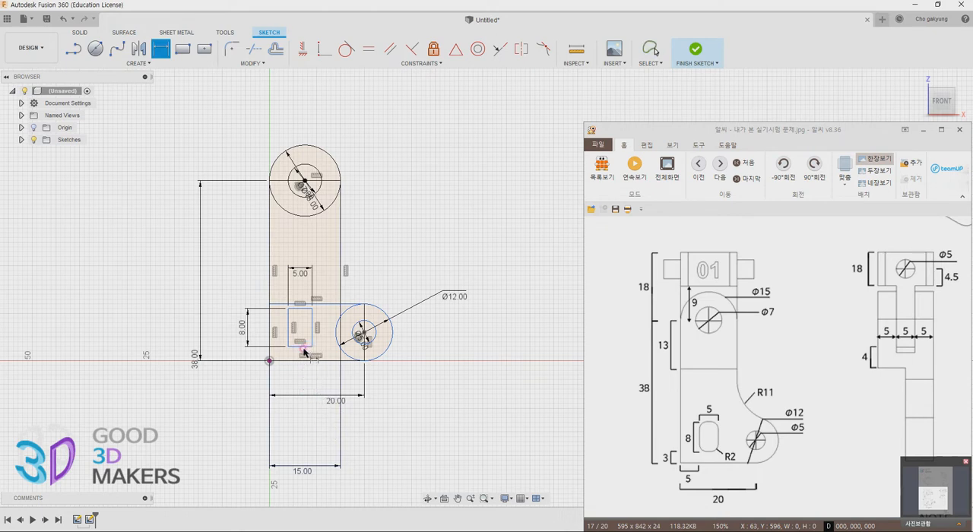
{"action": "left_click", "coordinate": [303, 348]}
{"action": "left_click", "coordinate": [299, 361]}
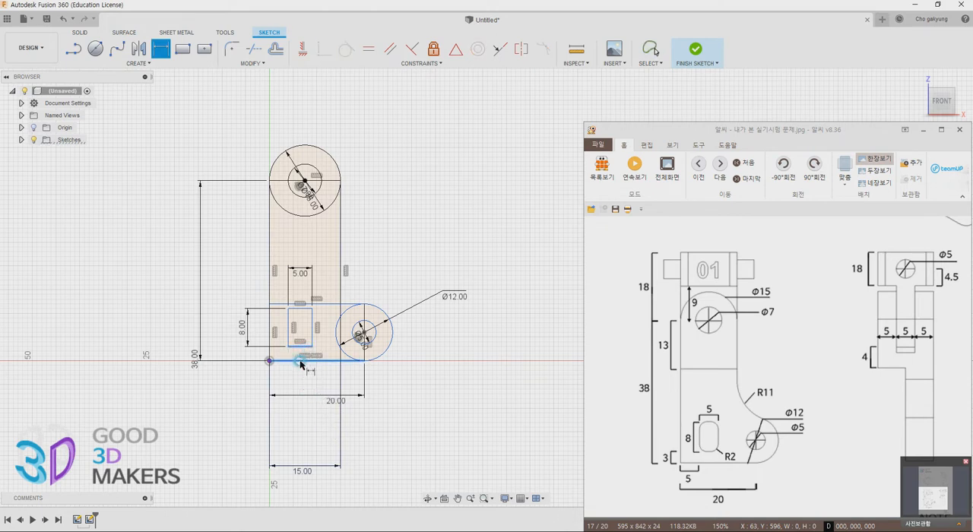
{"action": "left_click", "coordinate": [235, 355]}
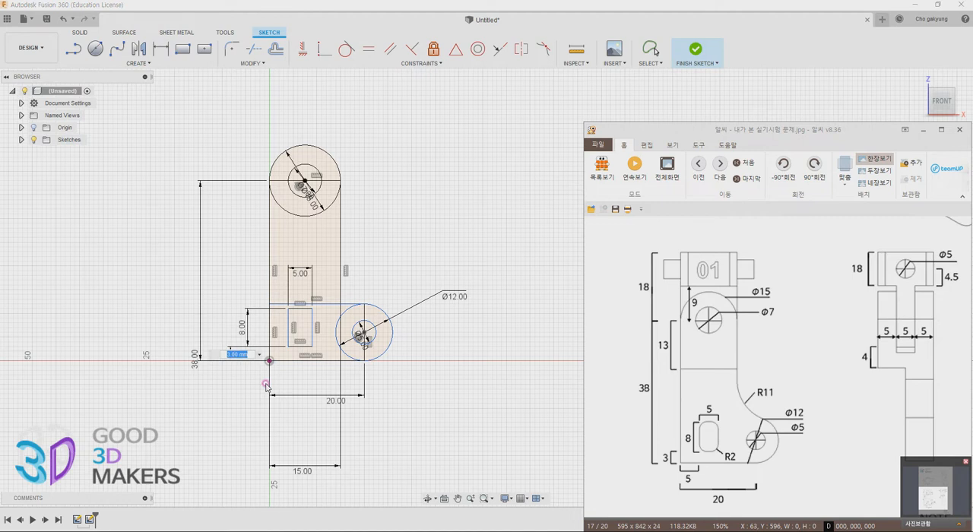
{"action": "key", "text": "Return"}
Dimension the small rectangle's near vertical edge 5 mm from the arm's outer vertical edge through the origin
{"action": "key", "text": "r"}
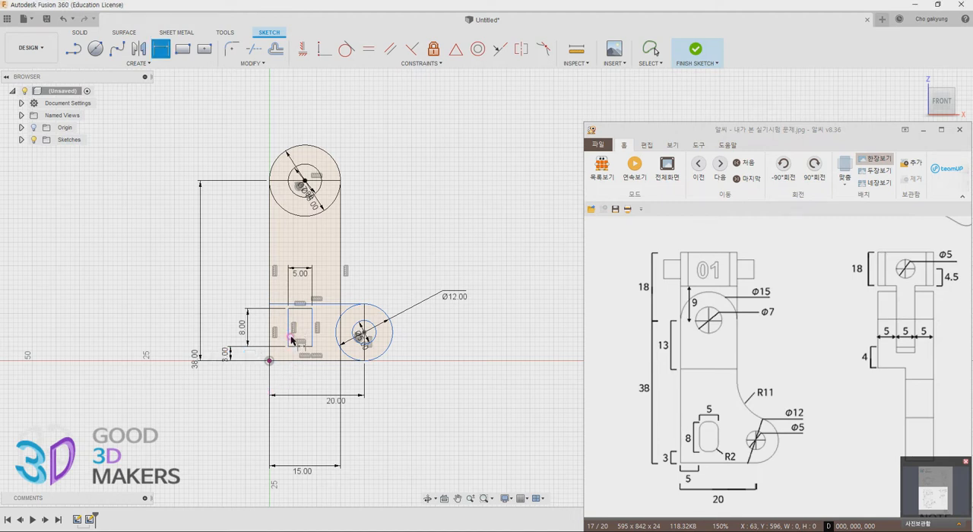
{"action": "left_click", "coordinate": [289, 336]}
{"action": "left_click", "coordinate": [270, 337]}
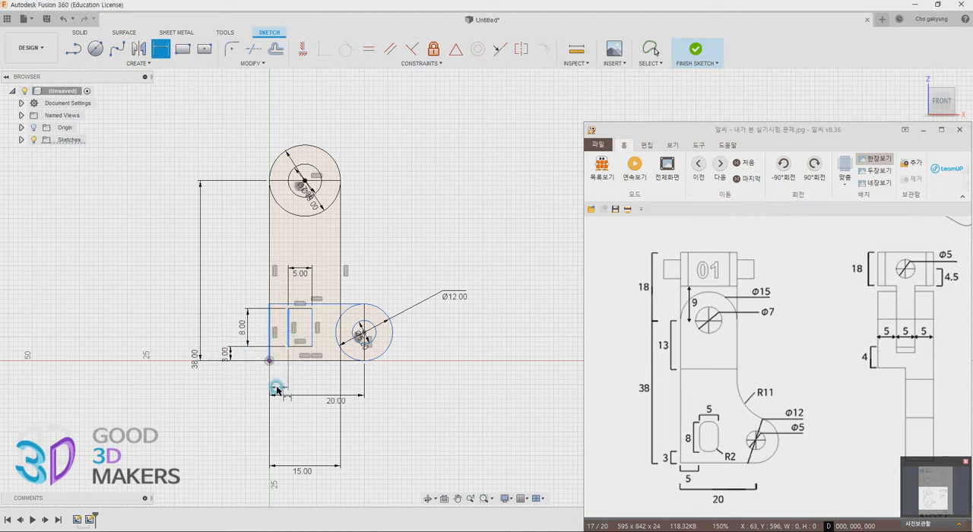
{"action": "left_click", "coordinate": [280, 379]}
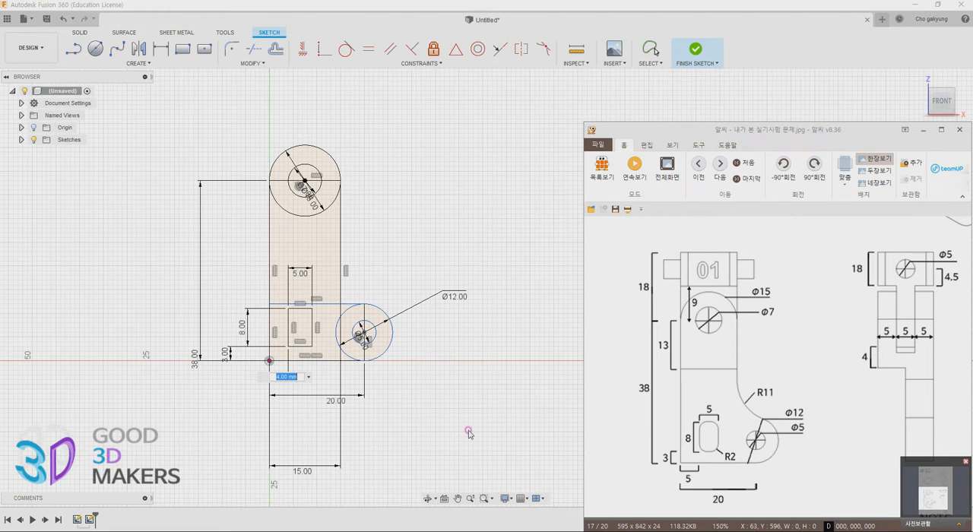
{"action": "type", "text": "5"}
{"action": "key", "text": "Return"}
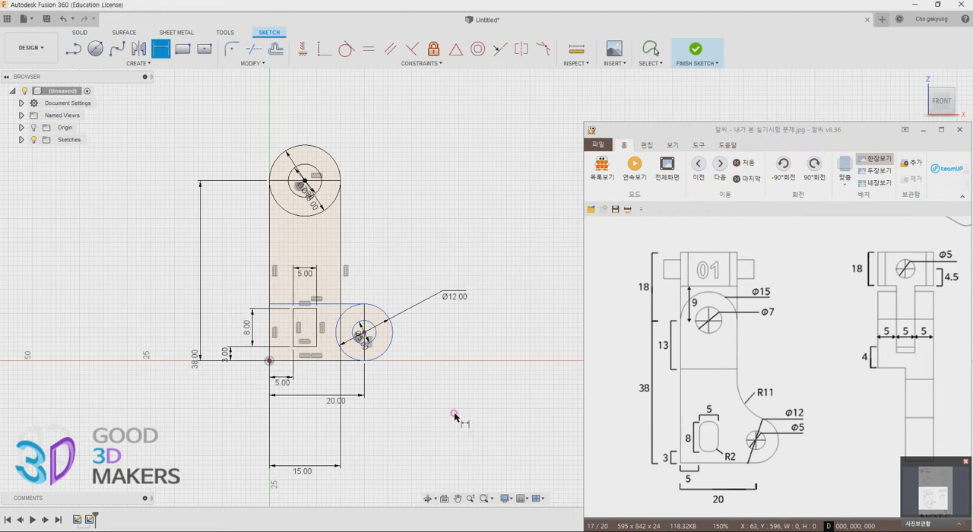
Fillet all four corners of the 5 by 8 mm rectangle with a 2 mm radius
{"action": "scroll", "coordinate": [334, 362], "scroll_direction": "up", "scroll_amount": 2}
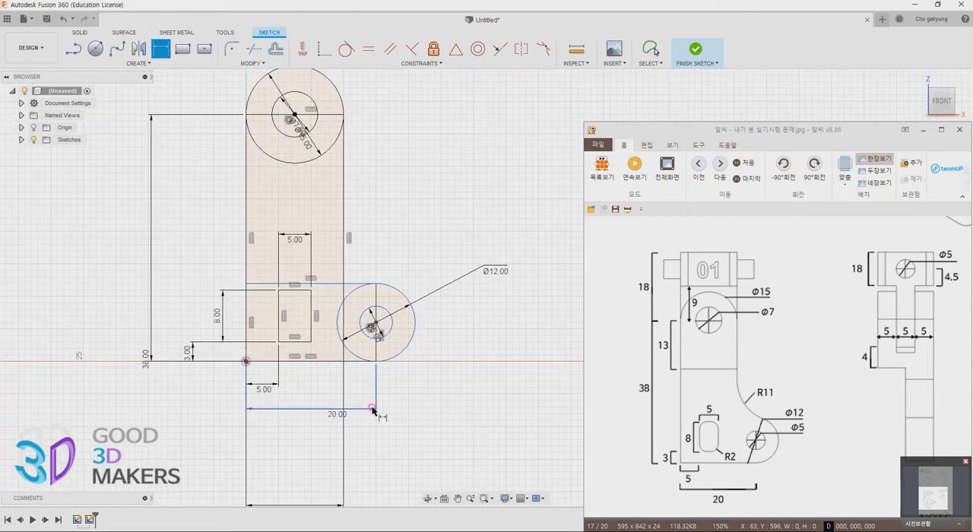
{"action": "left_click", "coordinate": [234, 53]}
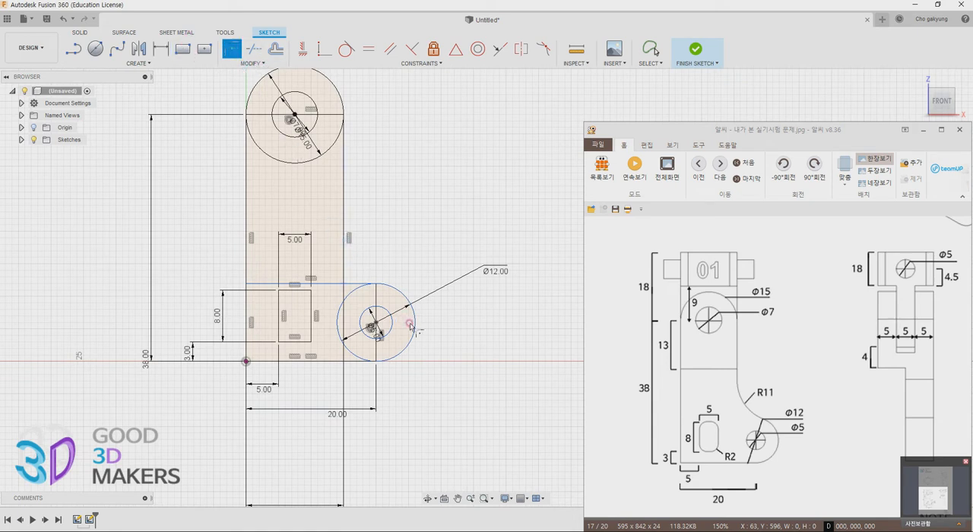
{"action": "left_click", "coordinate": [281, 294]}
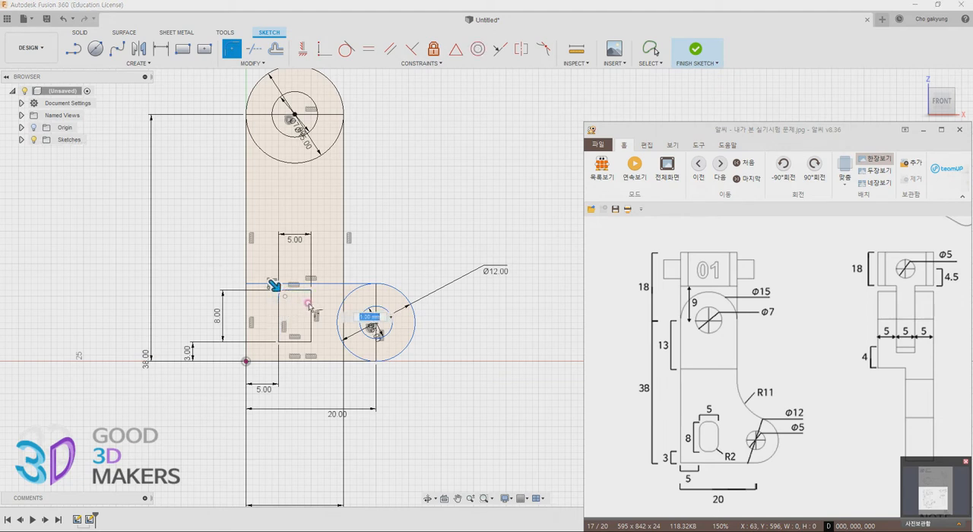
{"action": "left_click", "coordinate": [310, 302]}
{"action": "left_click", "coordinate": [302, 291]}
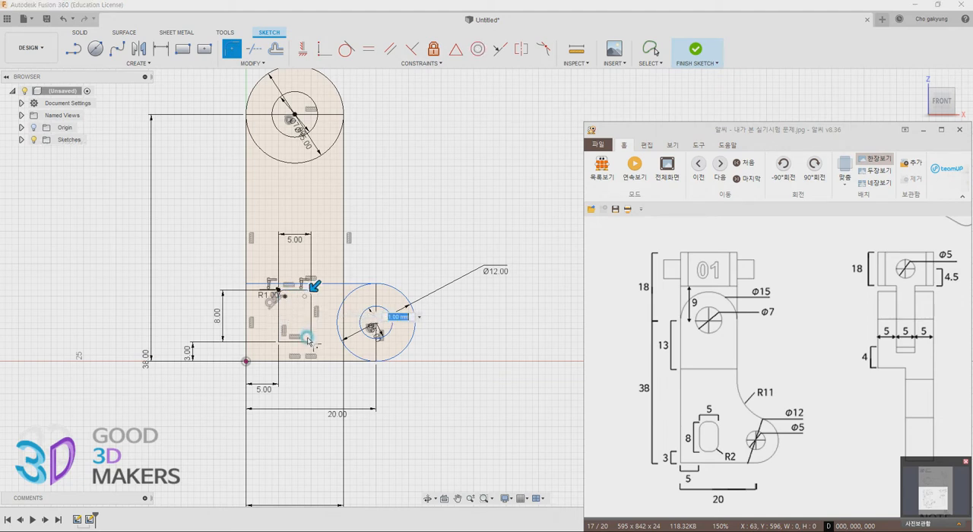
{"action": "left_click", "coordinate": [307, 343]}
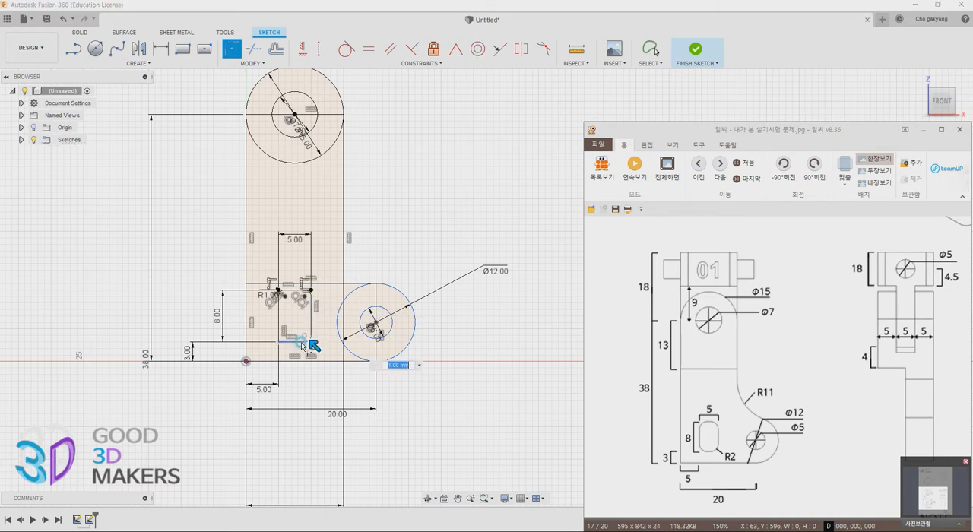
{"action": "left_click", "coordinate": [280, 339]}
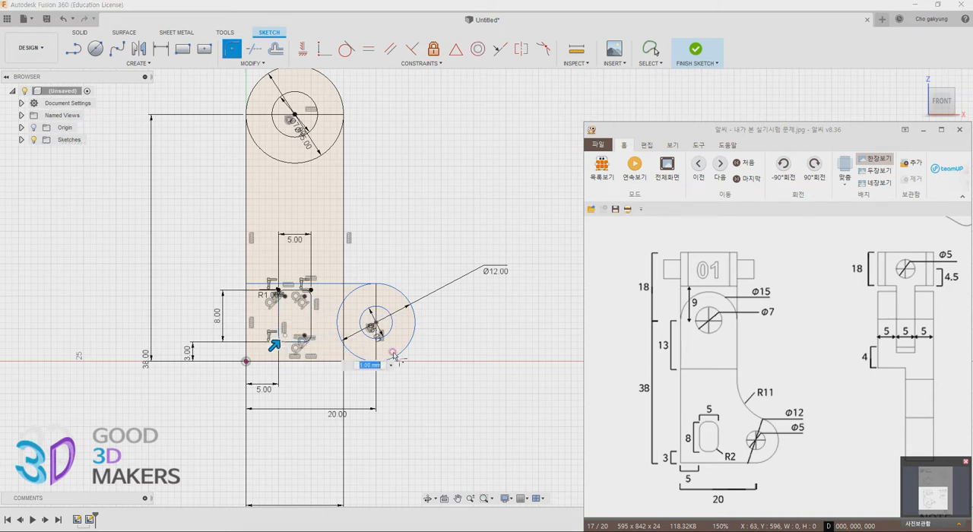
{"action": "type", "text": "2"}
{"action": "key", "text": "Return"}
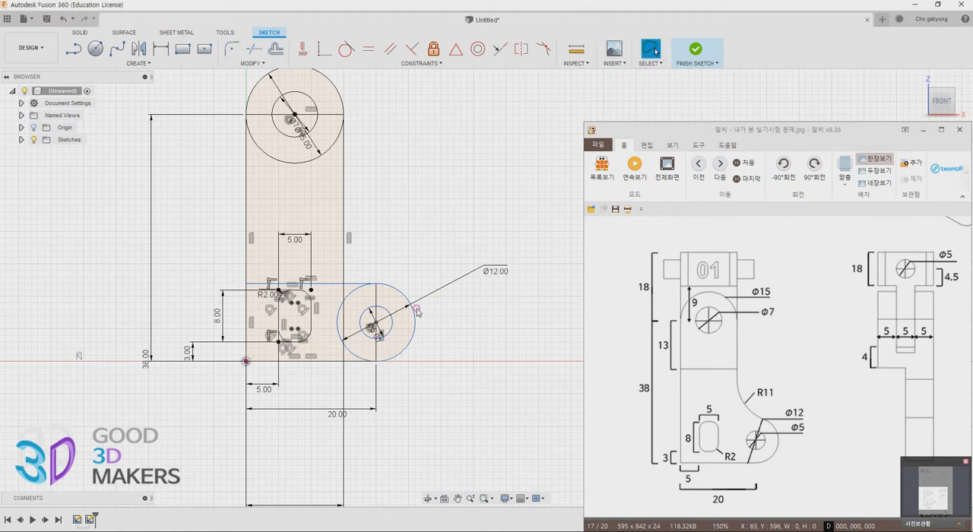
Draw a horizontal line across the upright rectangle, from side edge to side edge, about 13 mm below the upper circles' centre
{"action": "scroll", "coordinate": [370, 190], "scroll_direction": "down", "scroll_amount": 1}
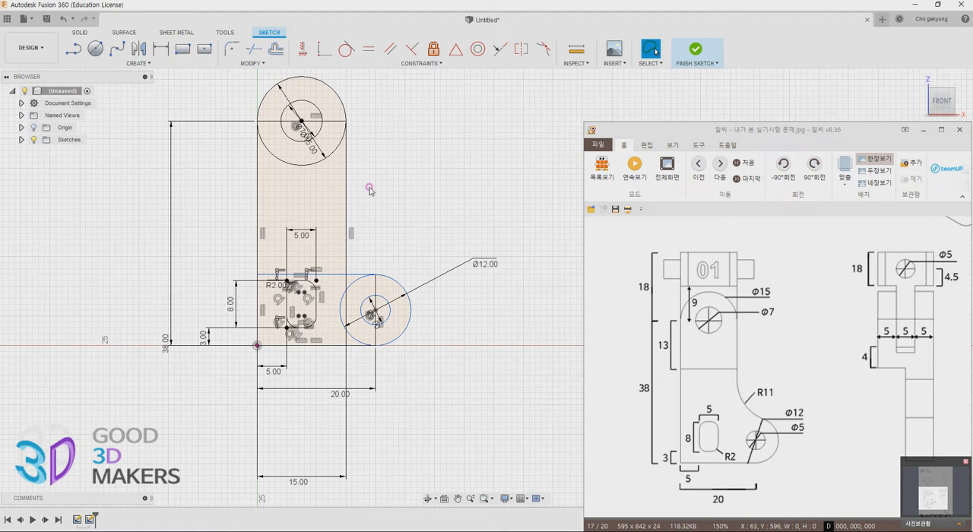
{"action": "mouse_move", "coordinate": [383, 187]}
{"action": "middle_mouse_down"}
{"action": "mouse_move", "coordinate": [330, 254]}
{"action": "mouse_move", "coordinate": [336, 263]}
{"action": "middle_mouse_up"}
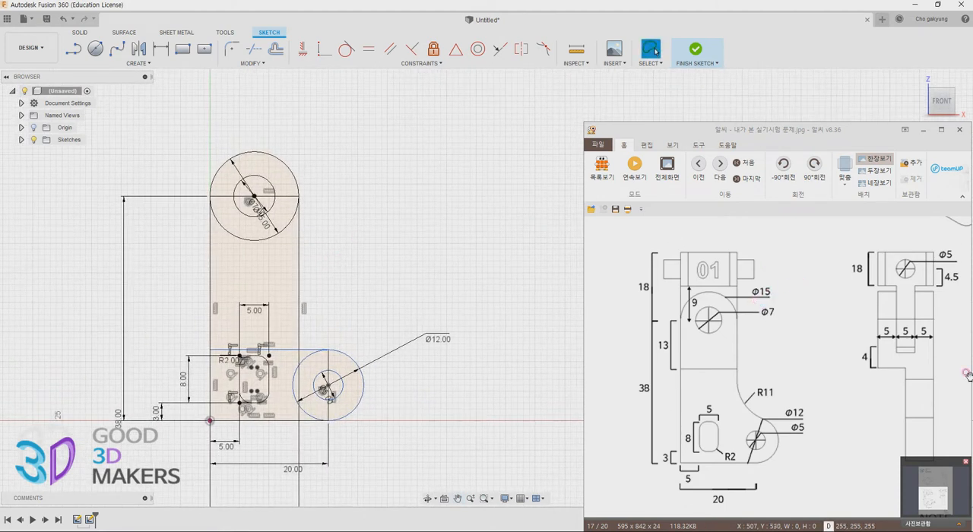
{"action": "mouse_move", "coordinate": [900, 365]}
{"action": "left_mouse_down"}
{"action": "mouse_move", "coordinate": [871, 351]}
{"action": "mouse_move", "coordinate": [894, 359]}
{"action": "mouse_move", "coordinate": [857, 355]}
{"action": "left_mouse_up"}
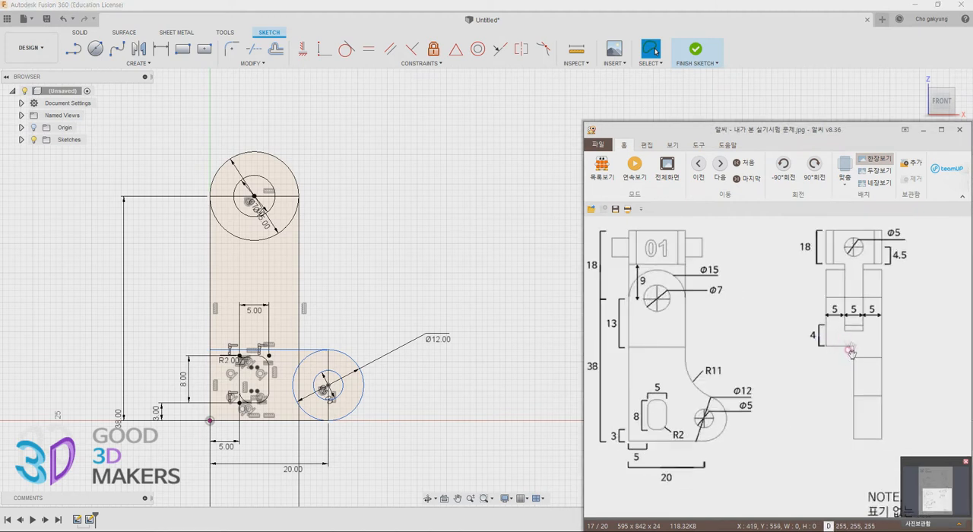
{"action": "scroll", "coordinate": [849, 346], "scroll_direction": "up", "scroll_amount": 3}
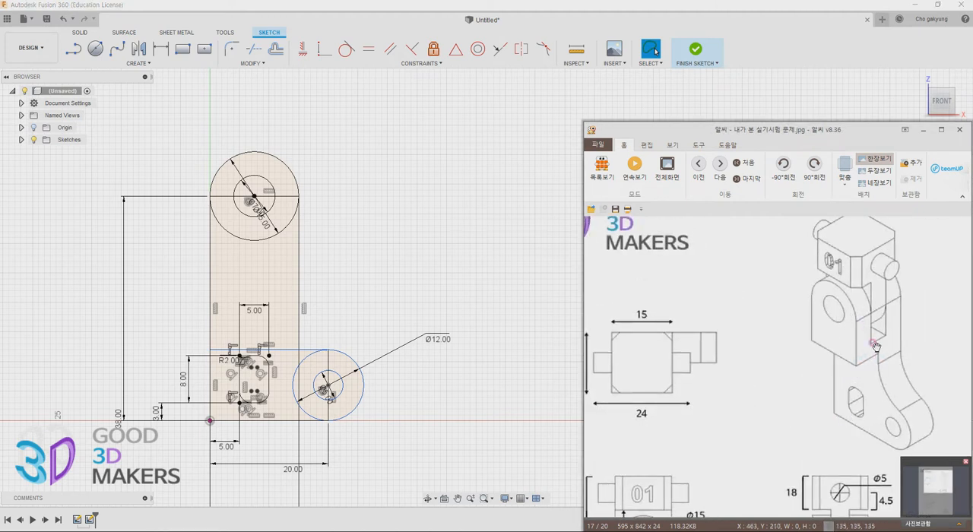
{"action": "scroll", "coordinate": [835, 347], "scroll_direction": "down", "scroll_amount": 3}
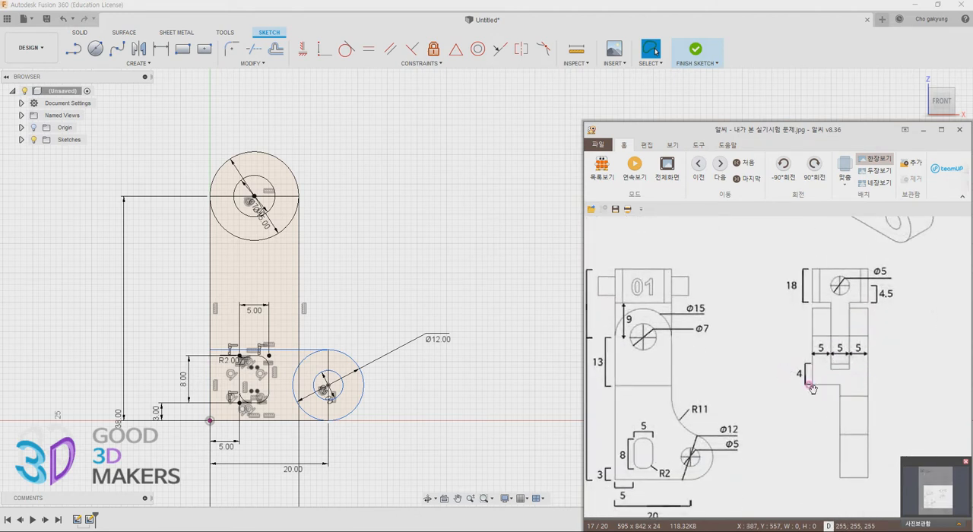
{"action": "left_click_drag", "start_coordinate": [835, 395], "coordinate": [878, 390]}
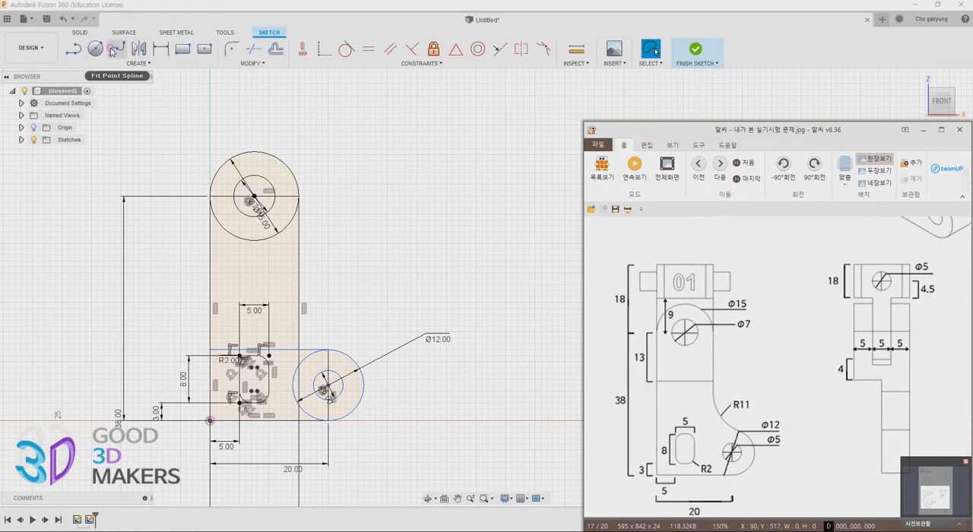
{"action": "left_click", "coordinate": [73, 50]}
{"action": "left_click", "coordinate": [210, 273]}
{"action": "double_click", "coordinate": [298, 272]}
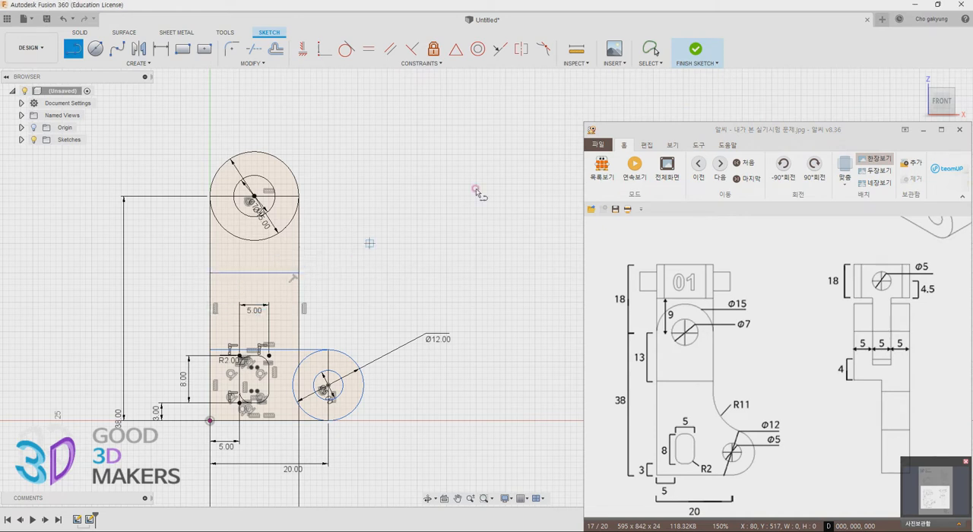
Dimension the distance from the upright rectangle's top edge, through the circles' centre, down to the new cross line as 13 mm
{"action": "key", "text": "r"}
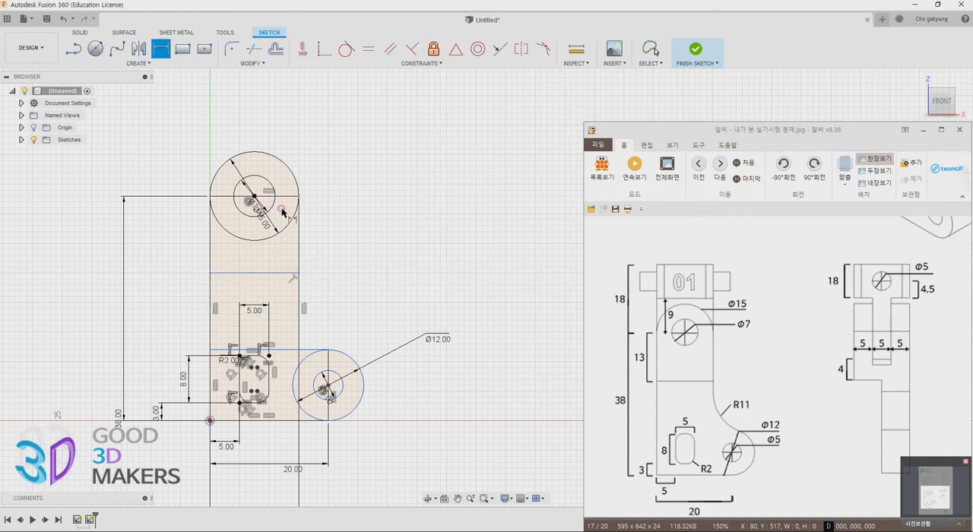
{"action": "left_click", "coordinate": [259, 196]}
{"action": "left_click", "coordinate": [275, 272]}
{"action": "left_click", "coordinate": [188, 273]}
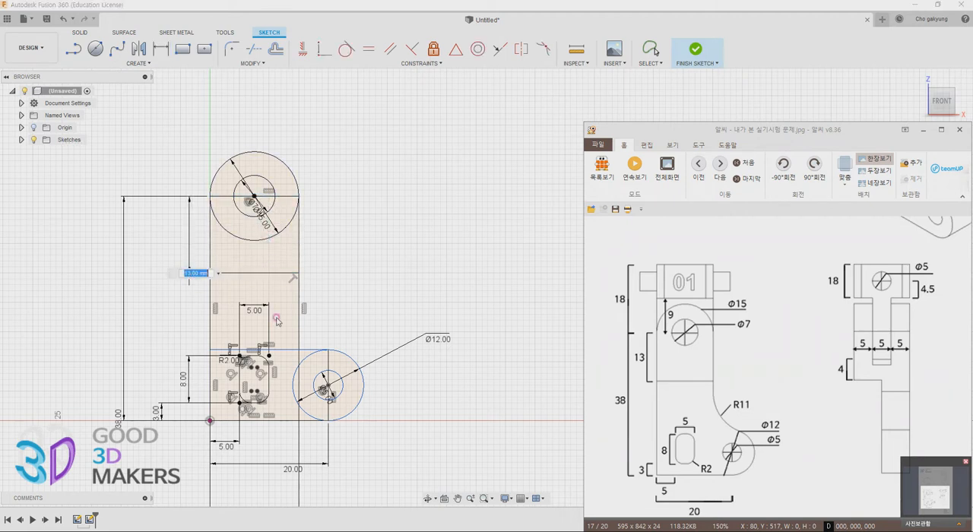
{"action": "key", "text": "Return"}
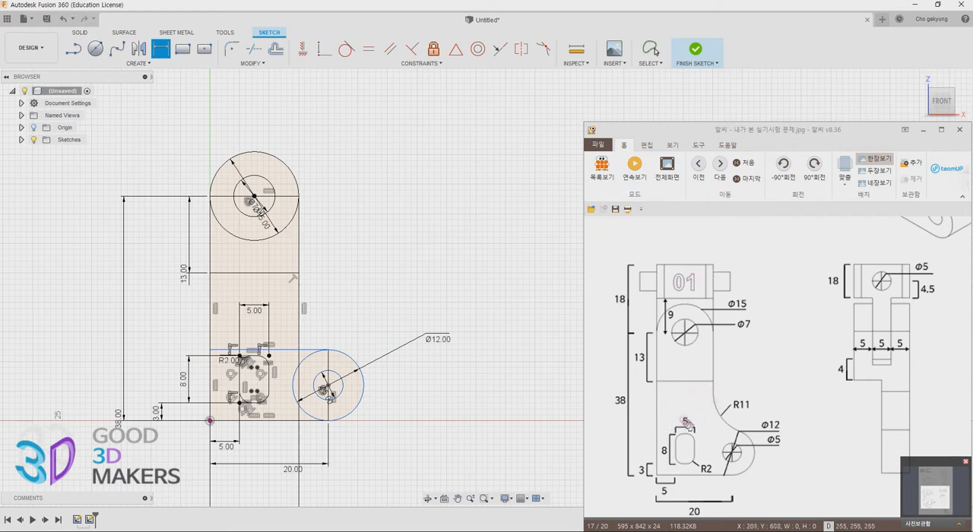
{"action": "left_click_drag", "start_coordinate": [804, 280], "coordinate": [762, 457]}
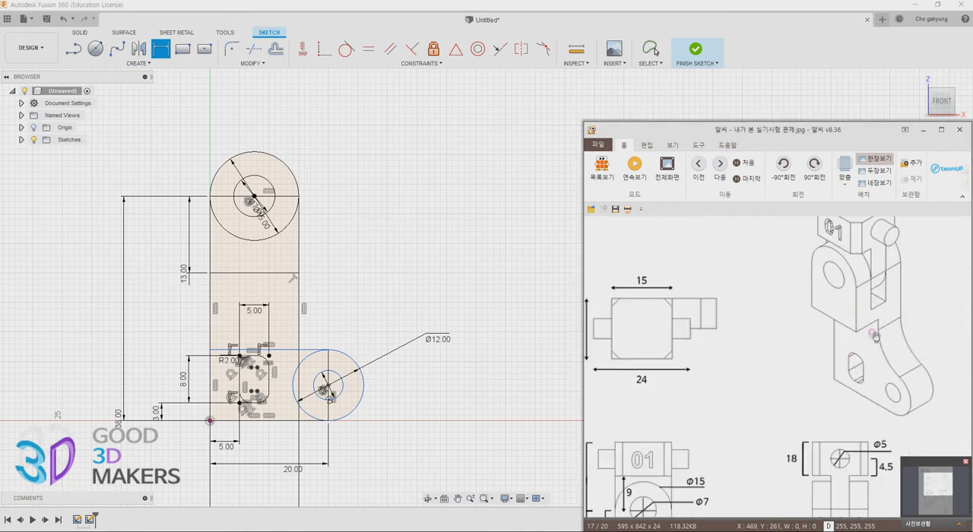
Check the front and side views of the reference drawing and finish the front-view sketch
{"action": "left_click_drag", "start_coordinate": [873, 334], "coordinate": [866, 387]}
{"action": "scroll", "coordinate": [808, 439], "scroll_direction": "down", "scroll_amount": 3}
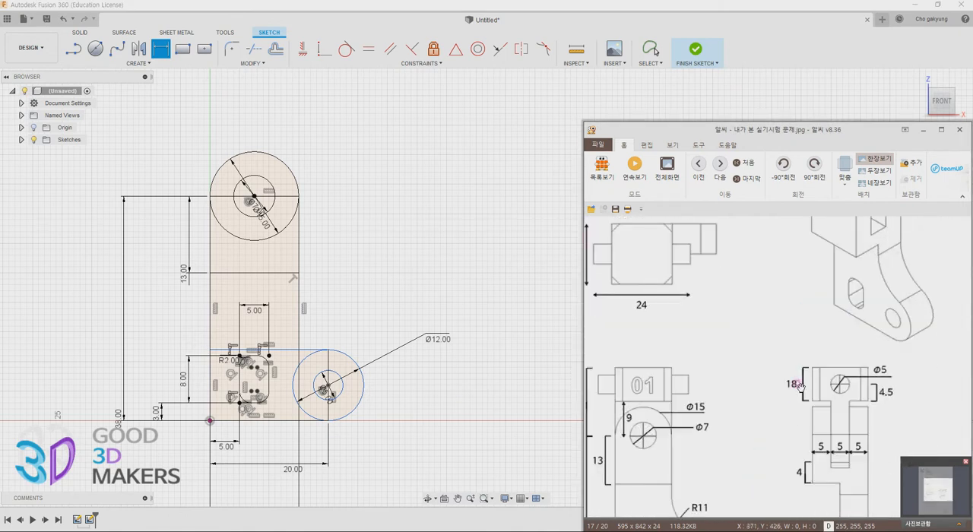
{"action": "left_click_drag", "start_coordinate": [752, 467], "coordinate": [807, 320]}
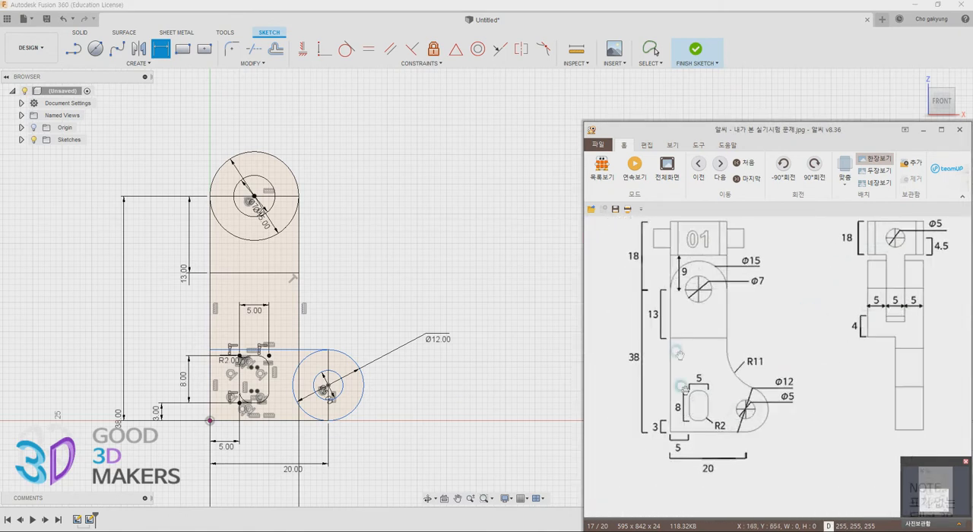
{"action": "left_click_drag", "start_coordinate": [688, 360], "coordinate": [691, 394]}
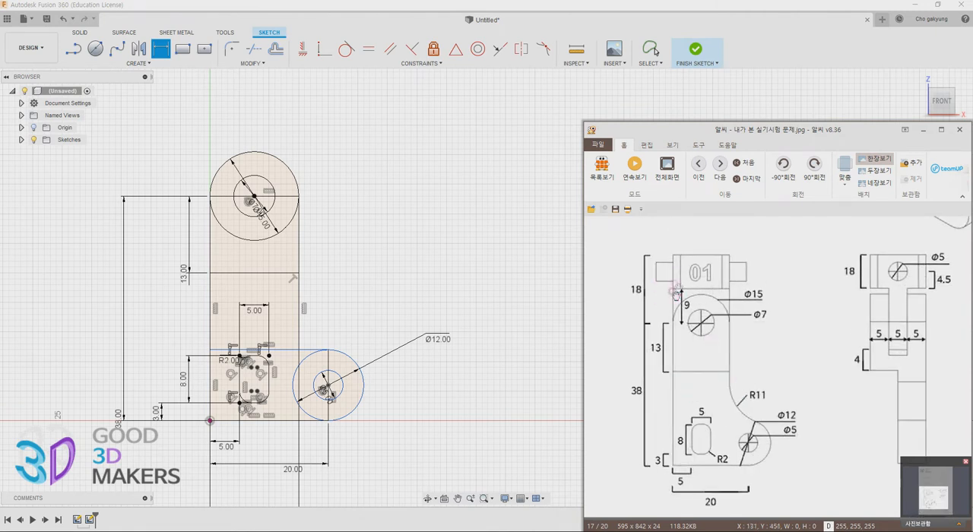
{"action": "left_click", "coordinate": [685, 57]}
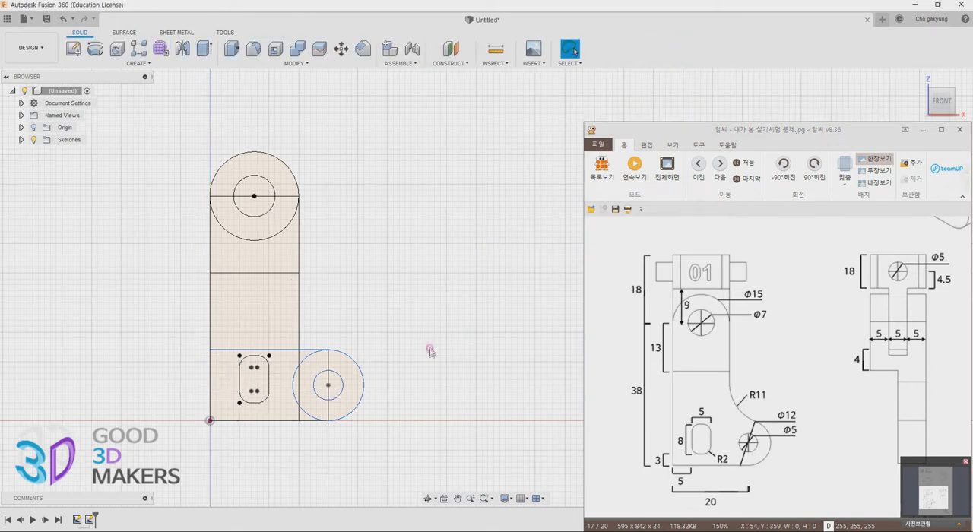
Start an Extrude and switch the selection mode to Window Selection
{"action": "mouse_move", "coordinate": [408, 352]}
{"action": "middle_mouse_down", "text": "shift"}
{"action": "mouse_move", "coordinate": [397, 358]}
{"action": "mouse_move", "coordinate": [387, 323]}
{"action": "mouse_move", "coordinate": [475, 296]}
{"action": "middle_mouse_up", "text": "shift"}
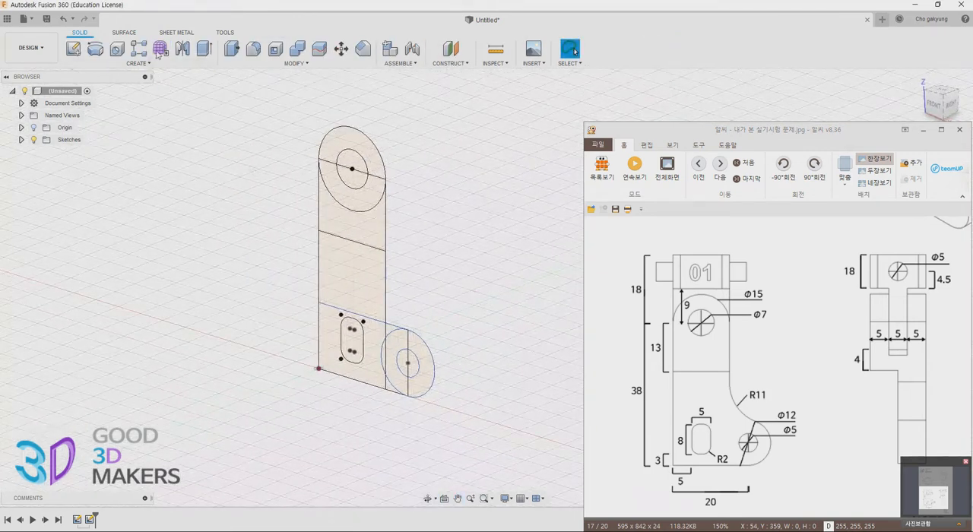
{"action": "left_click", "coordinate": [202, 50]}
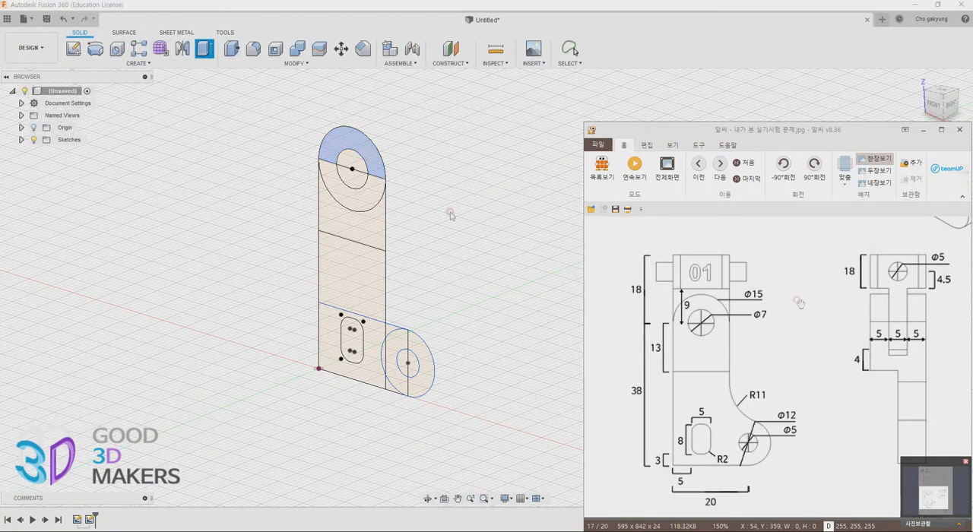
{"action": "left_click_drag", "start_coordinate": [911, 262], "coordinate": [907, 369]}
{"action": "mouse_move", "coordinate": [880, 254]}
{"action": "left_mouse_down"}
{"action": "mouse_move", "coordinate": [827, 377]}
{"action": "mouse_move", "coordinate": [751, 353]}
{"action": "left_mouse_up"}
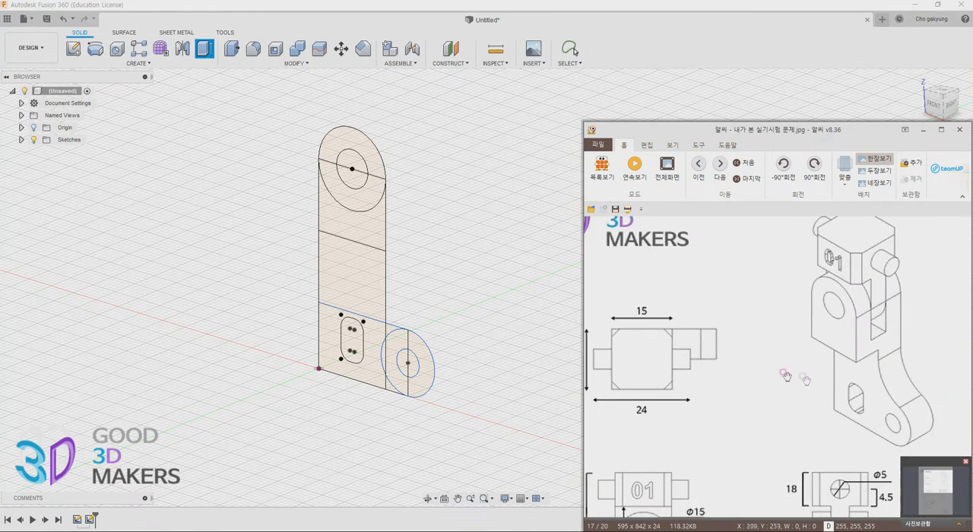
{"action": "left_click_drag", "start_coordinate": [814, 384], "coordinate": [794, 265]}
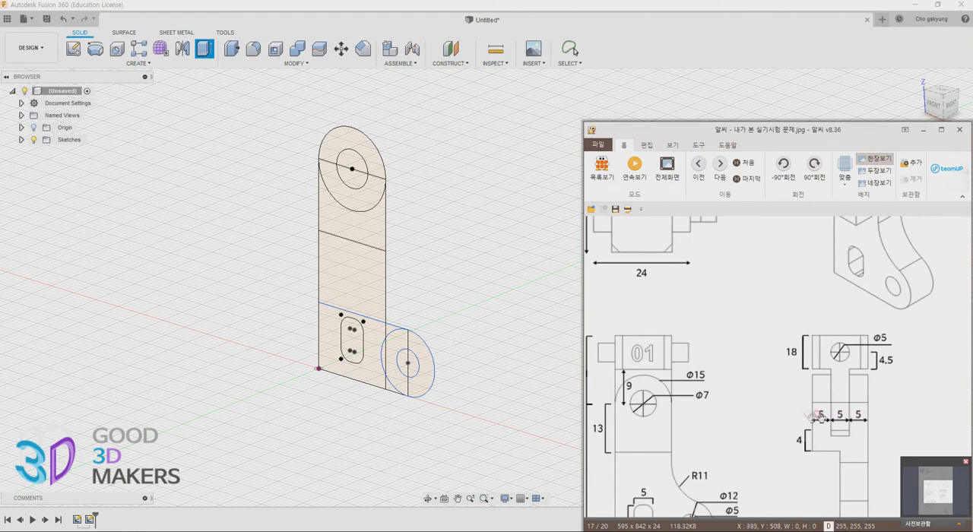
{"action": "scroll", "coordinate": [881, 304], "scroll_direction": "up", "scroll_amount": 3}
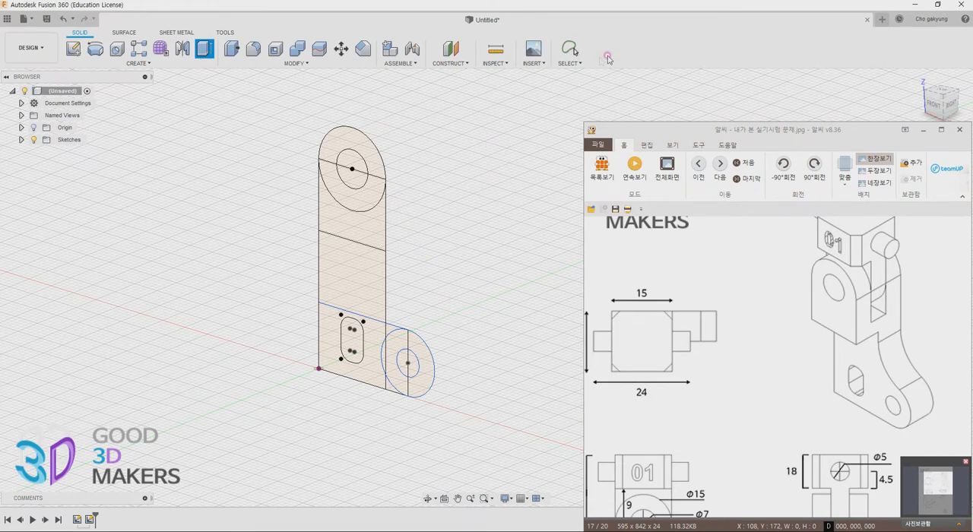
{"action": "left_click", "coordinate": [570, 63]}
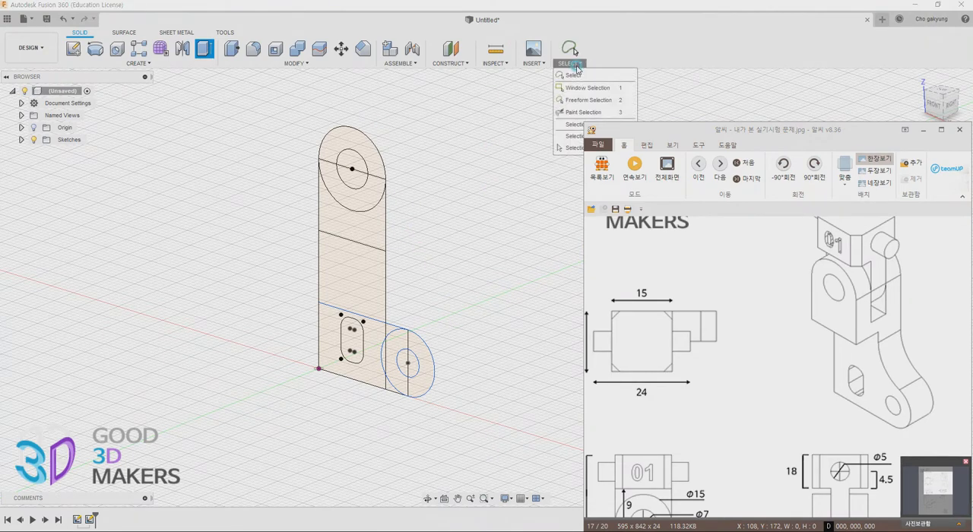
{"action": "left_click", "coordinate": [580, 89]}
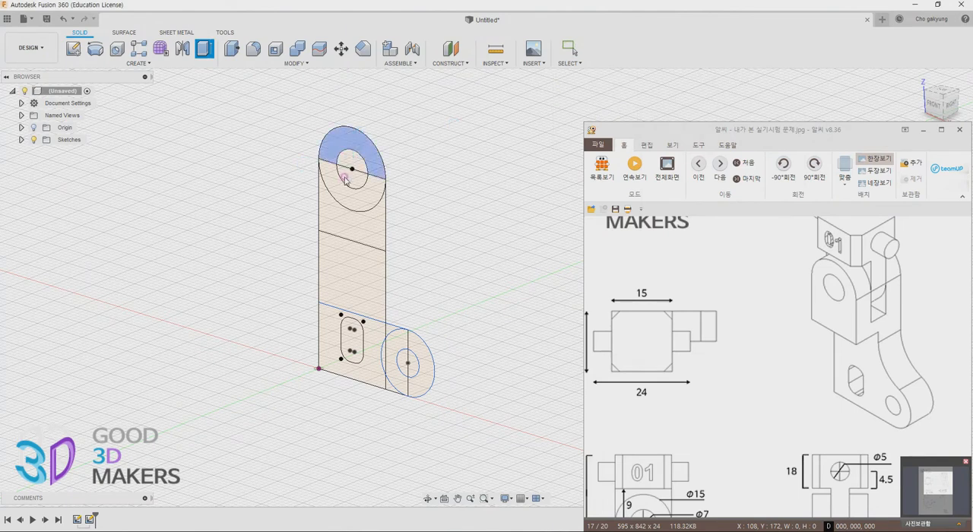
Pick all five profiles above the cross line, including both halves of the small upper circle, as the extrusion's profiles
{"action": "left_click", "coordinate": [345, 178]}
{"action": "left_click", "coordinate": [355, 162]}
{"action": "left_click", "coordinate": [343, 196]}
{"action": "left_click", "coordinate": [339, 231]}
{"action": "middle_click_drag", "start_coordinate": [455, 312], "coordinate": [436, 305], "text": "shift"}
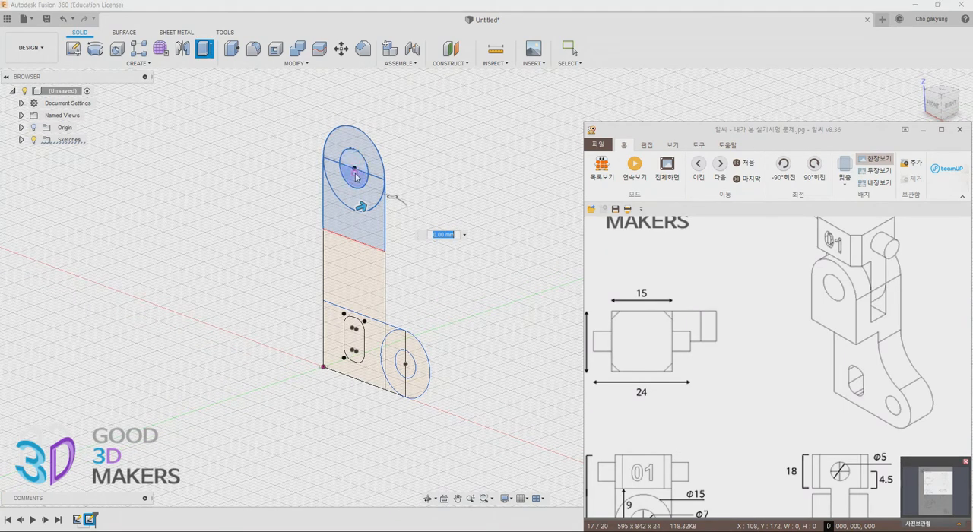
{"action": "middle_click_drag", "start_coordinate": [408, 323], "coordinate": [416, 360]}
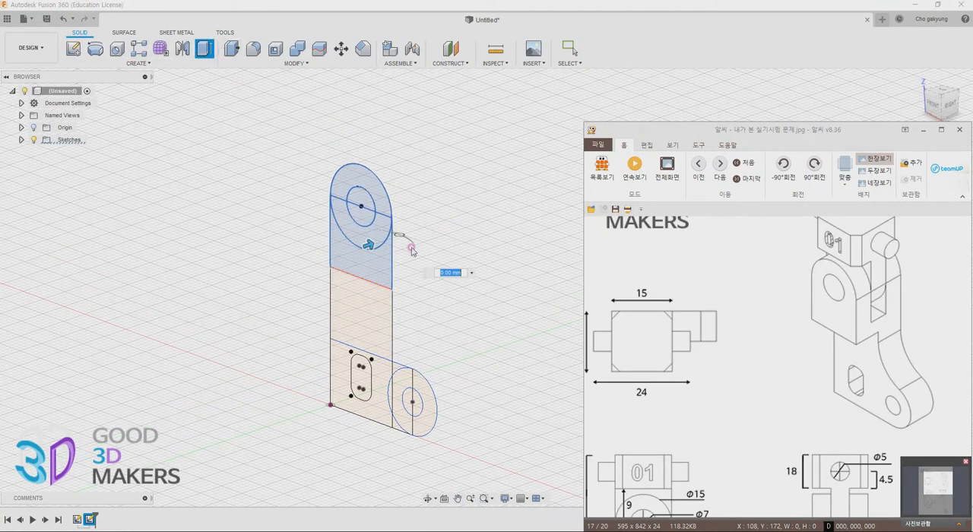
Extrude the head profiles symmetrically as a new body, using whole-length measurement with a 15 mm distance
{"action": "left_click_drag", "start_coordinate": [687, 128], "coordinate": [972, 250]}
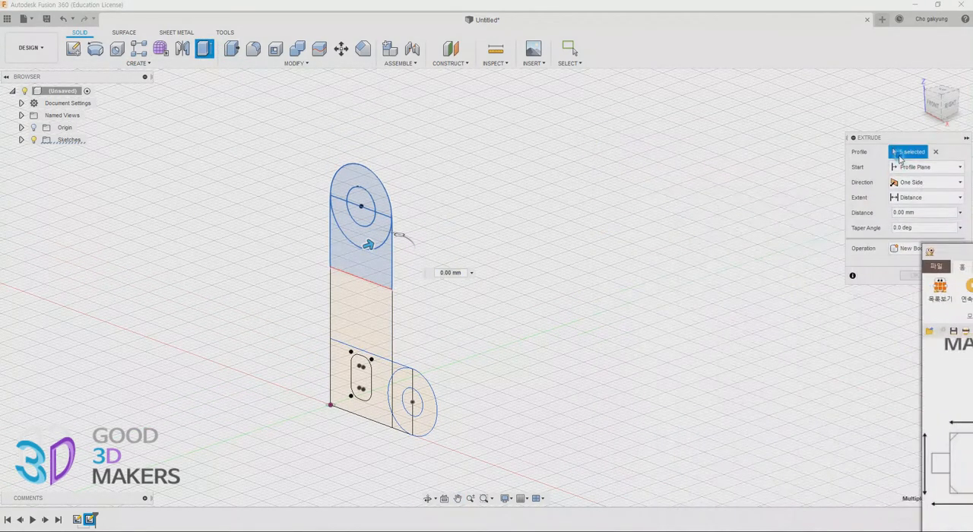
{"action": "left_click_drag", "start_coordinate": [899, 140], "coordinate": [209, 79]}
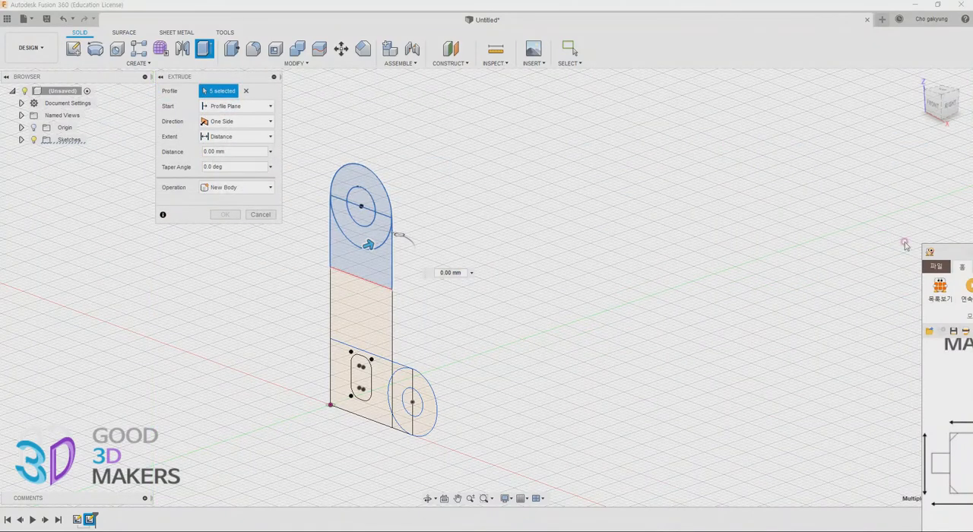
{"action": "left_click_drag", "start_coordinate": [972, 250], "coordinate": [782, 155]}
{"action": "left_click", "coordinate": [235, 151]}
{"action": "left_click", "coordinate": [241, 123]}
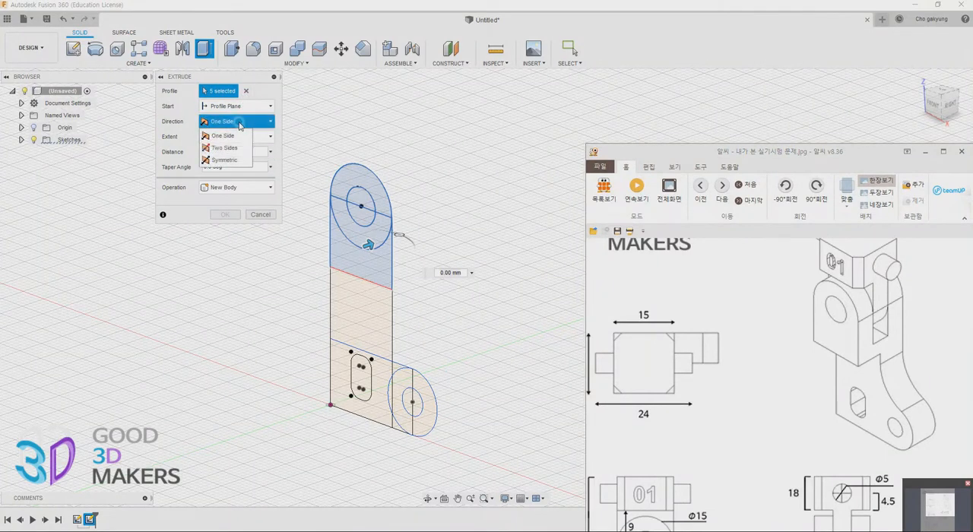
{"action": "left_click", "coordinate": [237, 160]}
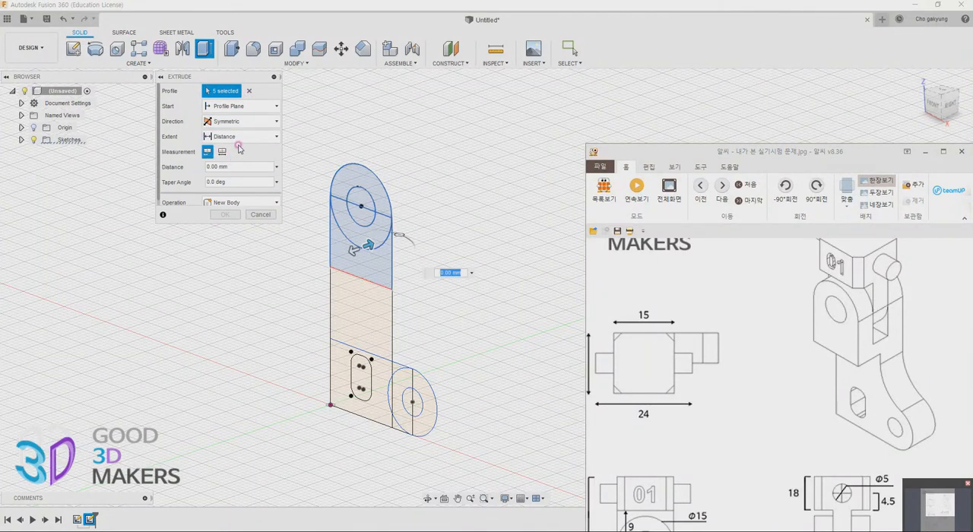
{"action": "left_click", "coordinate": [222, 151]}
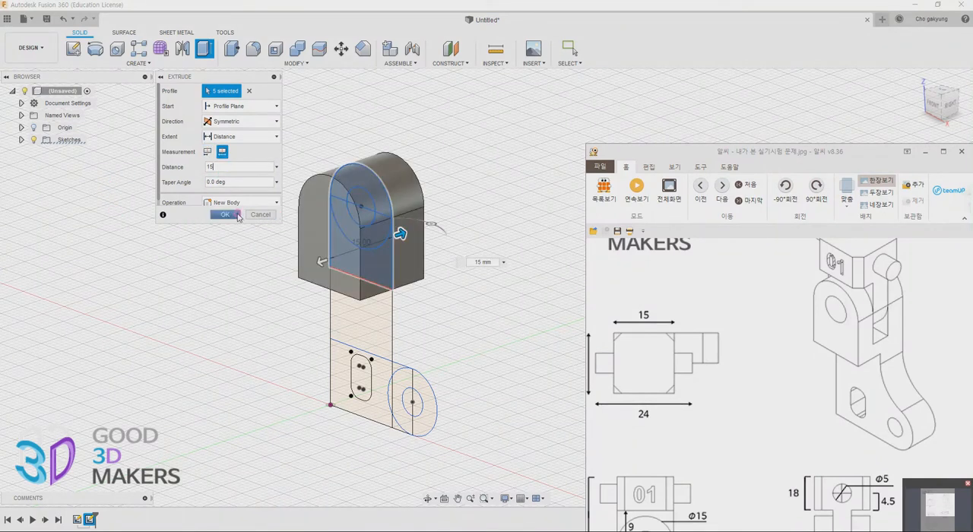
{"action": "left_click", "coordinate": [235, 215]}
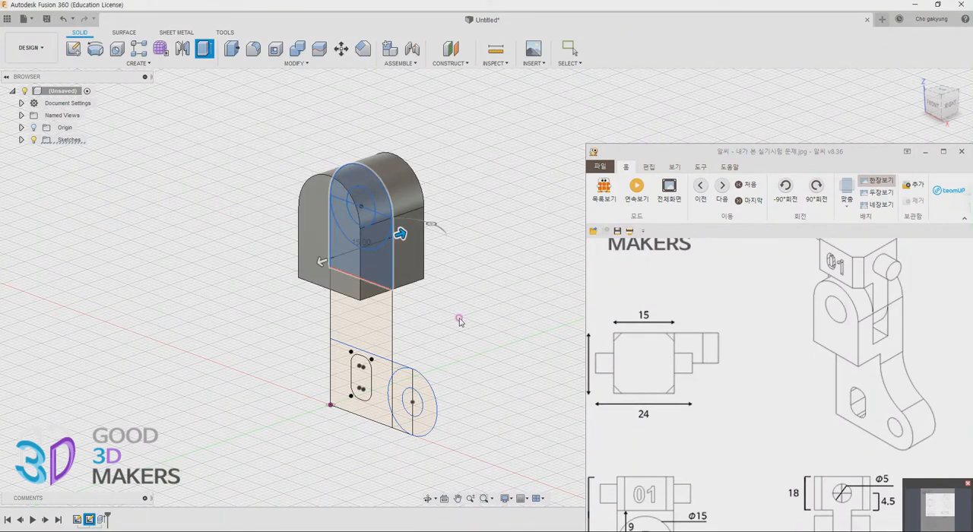
Save the design under the name Untitled in the 3D certificate modeling location
{"action": "key", "text": "ctrl+s"}
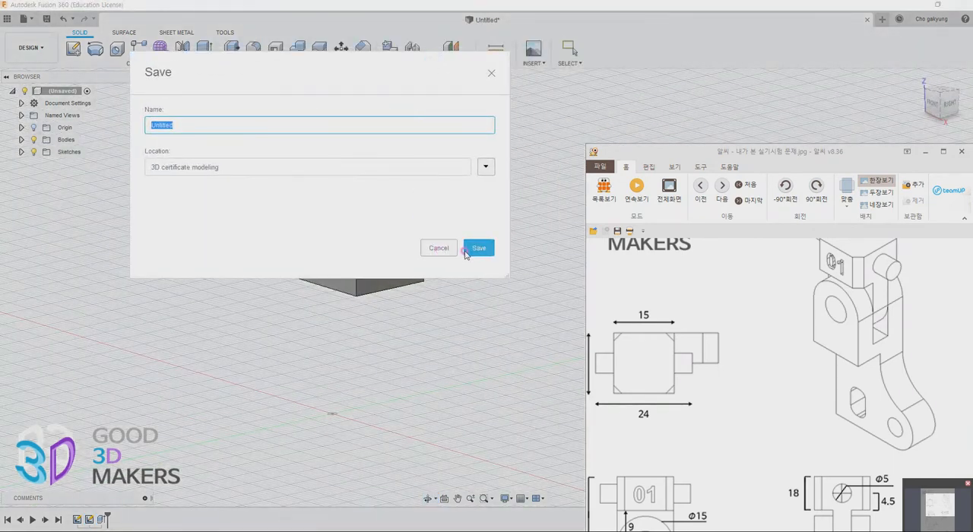
{"action": "left_click", "coordinate": [483, 250]}
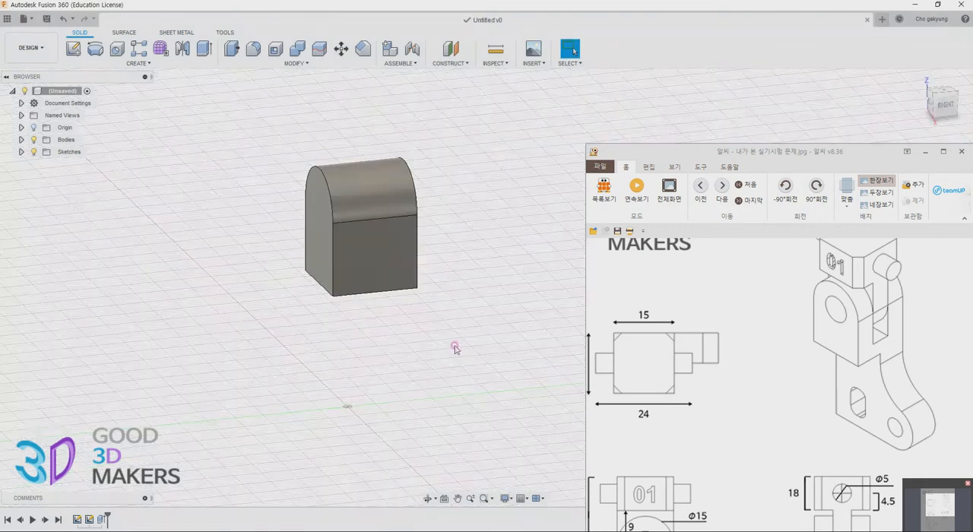
Expand the list of sketches and make Sketch2 visible again
{"action": "middle_click_drag", "start_coordinate": [448, 351], "coordinate": [406, 328], "text": "shift"}
{"action": "left_click", "coordinate": [22, 152]}
{"action": "left_click", "coordinate": [46, 175]}
{"action": "left_click", "coordinate": [43, 176]}
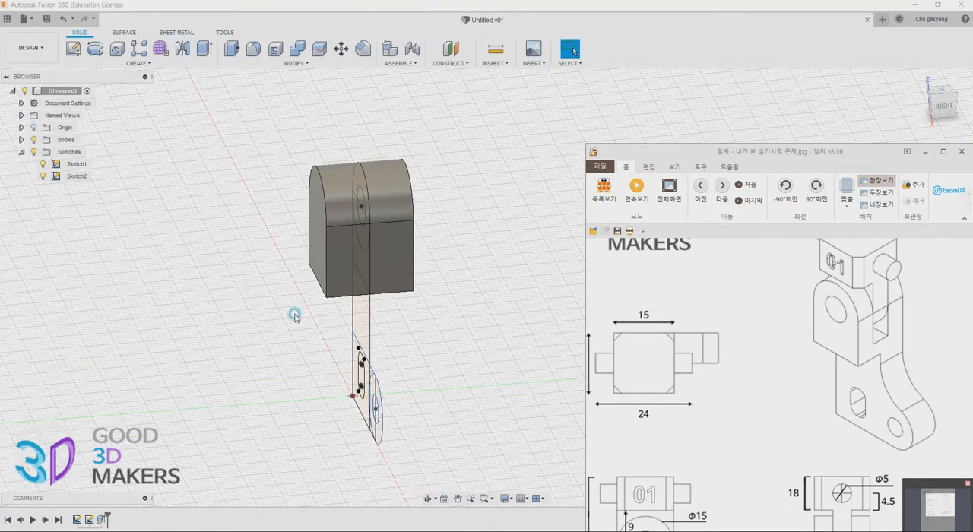
{"action": "middle_click_drag", "start_coordinate": [467, 398], "coordinate": [487, 384], "text": "shift"}
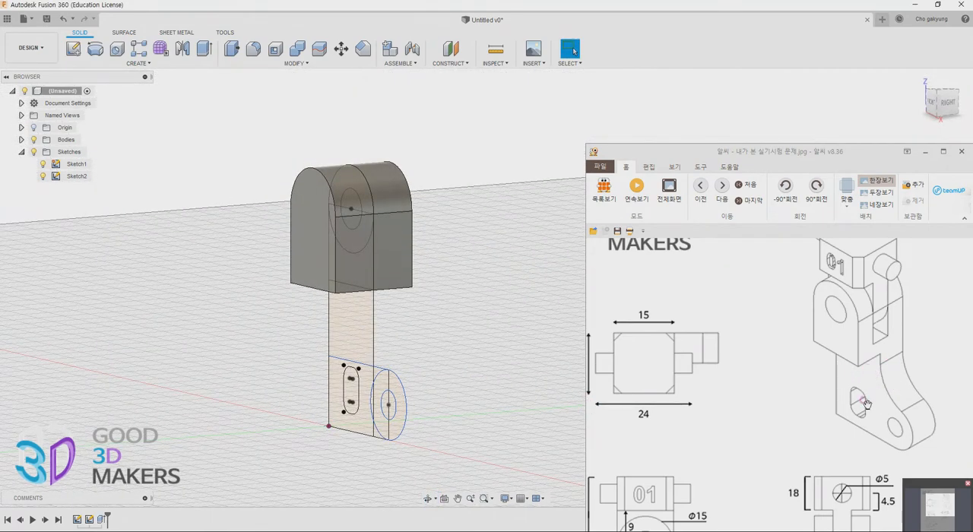
Start an Extrude with the seven lower arm profiles below the head, leaving out the rounded slot and the small round hole
{"action": "scroll", "coordinate": [846, 443], "scroll_direction": "down", "scroll_amount": 3}
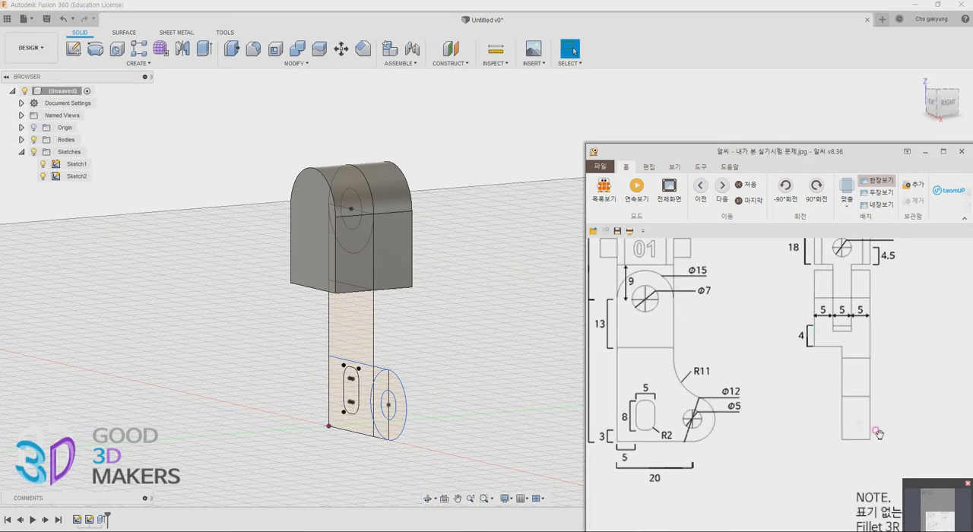
{"action": "left_click", "coordinate": [202, 49]}
{"action": "left_click", "coordinate": [339, 398]}
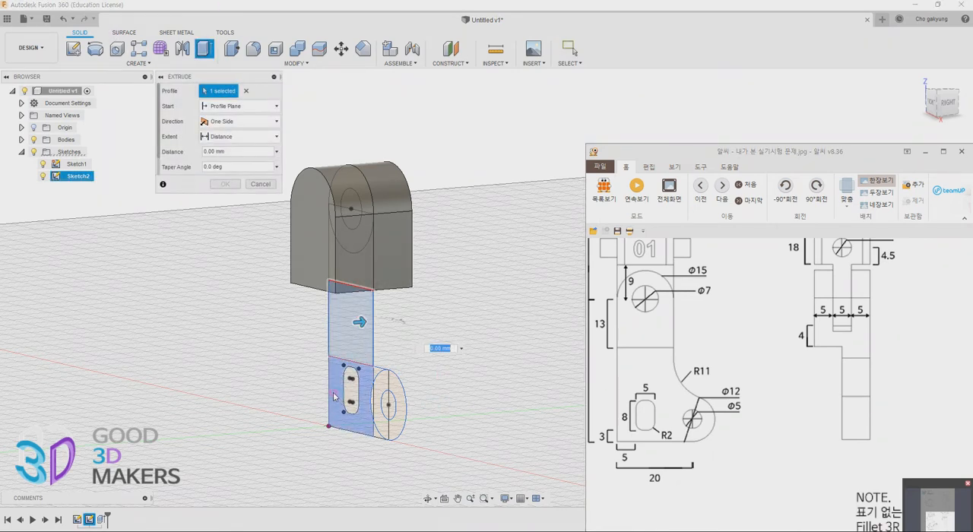
{"action": "scroll", "coordinate": [814, 312], "scroll_direction": "up", "scroll_amount": 2}
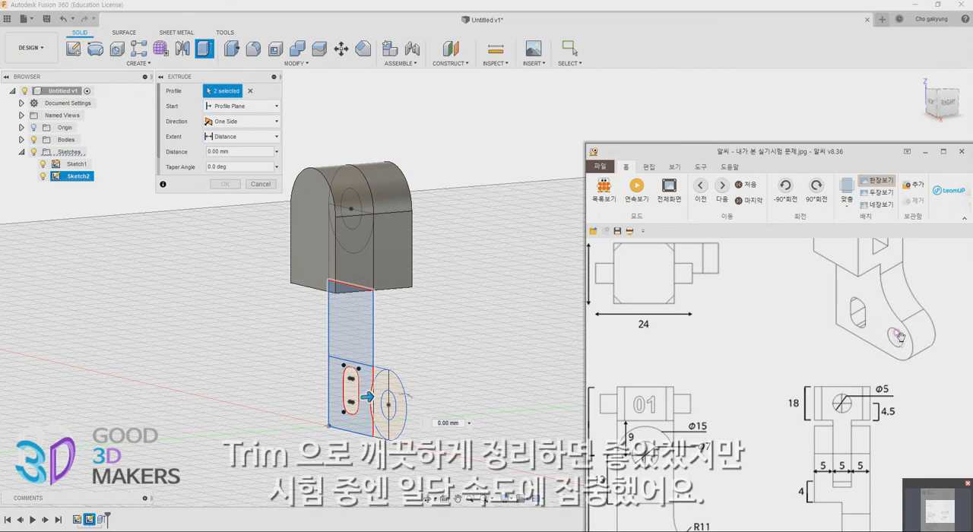
{"action": "left_click", "coordinate": [374, 390]}
{"action": "left_click", "coordinate": [372, 401]}
{"action": "left_click", "coordinate": [379, 408]}
{"action": "left_click", "coordinate": [378, 435]}
{"action": "left_click", "coordinate": [393, 428]}
Extrude the lower arm profiles 7.5 mm to one side, toward the back face of the head
{"action": "middle_click_drag", "start_coordinate": [441, 403], "coordinate": [411, 410], "text": "shift"}
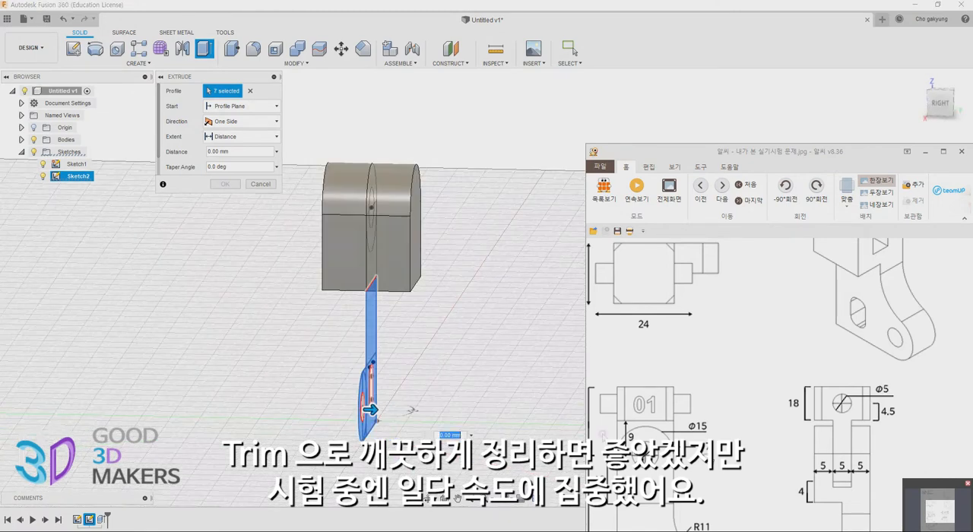
{"action": "left_click_drag", "start_coordinate": [372, 410], "coordinate": [411, 411]}
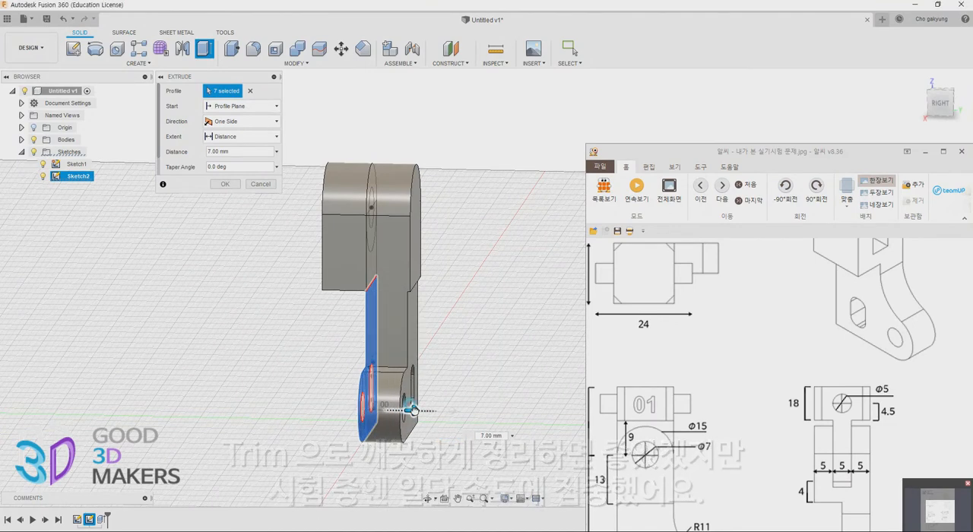
{"action": "key", "text": "Return"}
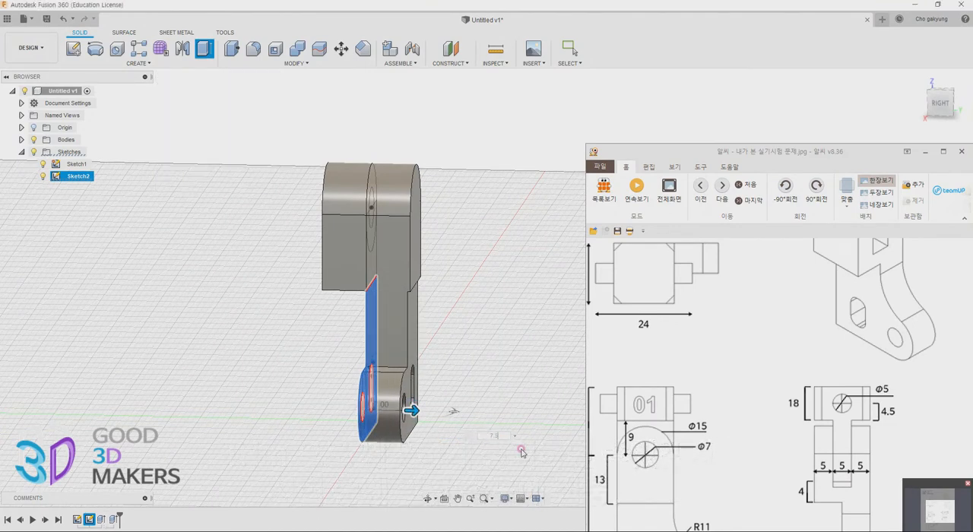
Fillet the inner edge where the upright arm meets the round foot with an 11 mm radius
{"action": "mouse_move", "coordinate": [521, 452]}
{"action": "middle_mouse_down", "text": "shift"}
{"action": "mouse_move", "coordinate": [477, 349]}
{"action": "mouse_move", "coordinate": [471, 374]}
{"action": "mouse_move", "coordinate": [412, 336]}
{"action": "mouse_move", "coordinate": [429, 341]}
{"action": "middle_mouse_up", "text": "shift"}
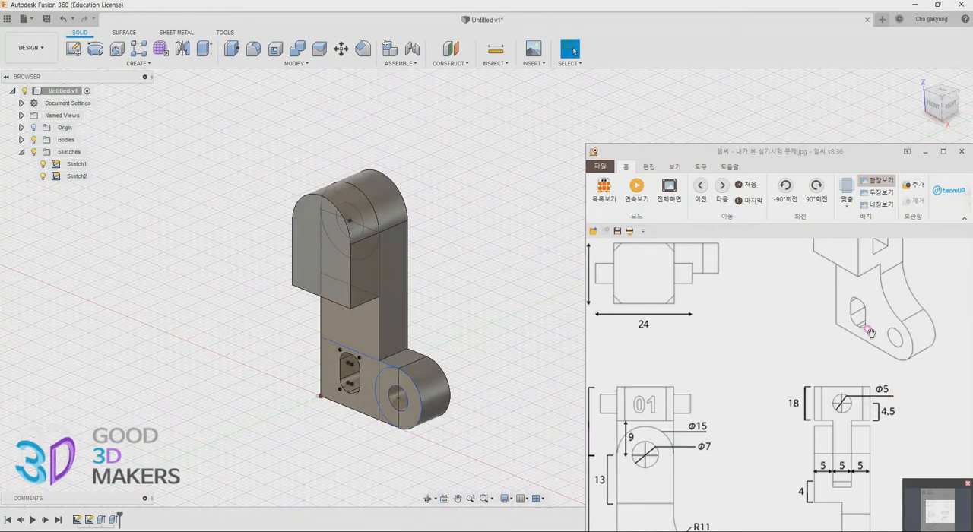
{"action": "scroll", "coordinate": [760, 442], "scroll_direction": "down", "scroll_amount": 3}
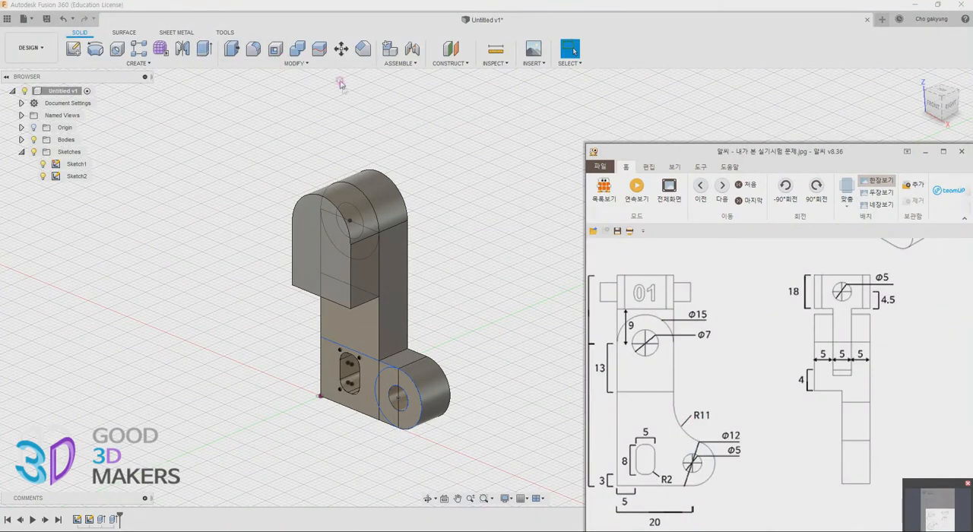
{"action": "left_click", "coordinate": [253, 49]}
{"action": "left_click", "coordinate": [394, 356]}
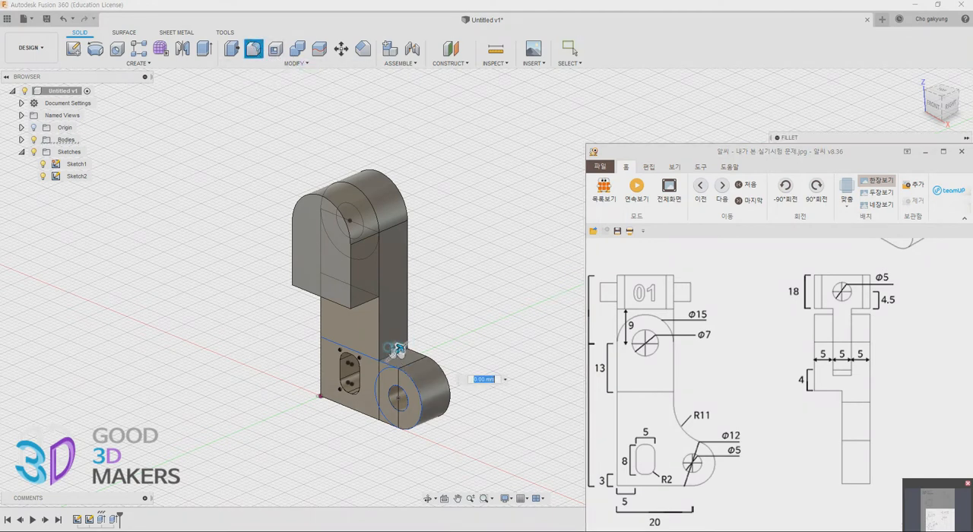
{"action": "type", "text": "11"}
{"action": "key", "text": "Return"}
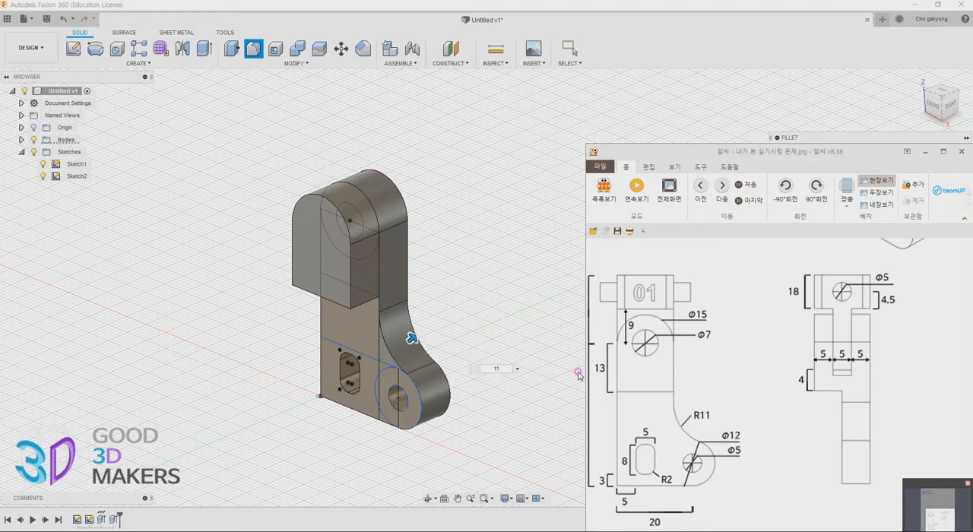
{"action": "middle_click_drag", "start_coordinate": [484, 376], "coordinate": [462, 369], "text": "shift"}
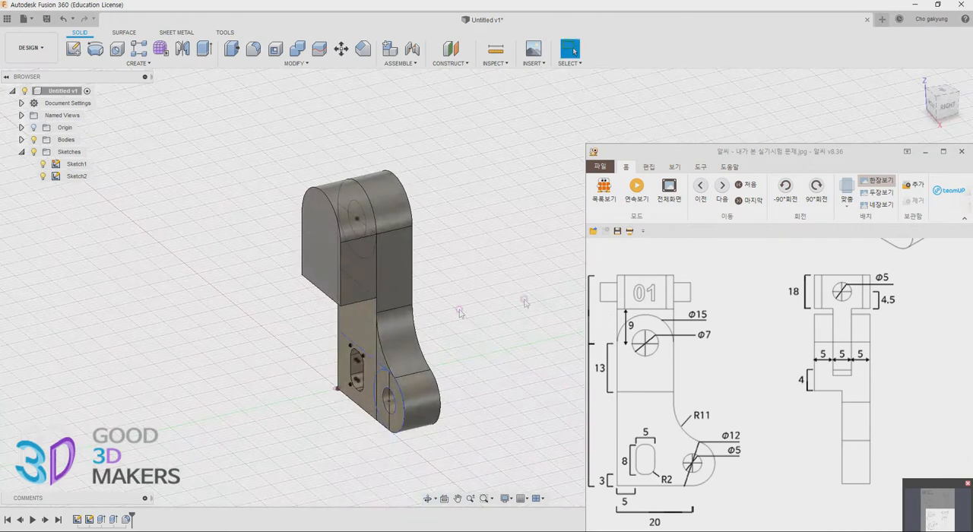
{"action": "scroll", "coordinate": [842, 326], "scroll_direction": "up", "scroll_amount": 5}
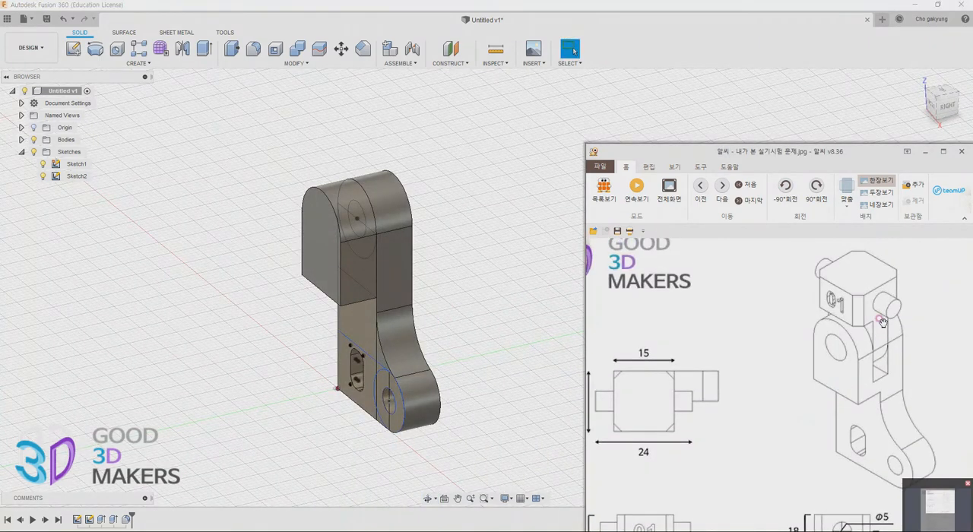
On a new YZ-plane sketch, draw a centre rectangle 5 mm wide and about 26 mm tall, centred across the arm's head near its upper edge
{"action": "scroll", "coordinate": [840, 382], "scroll_direction": "down", "scroll_amount": 4}
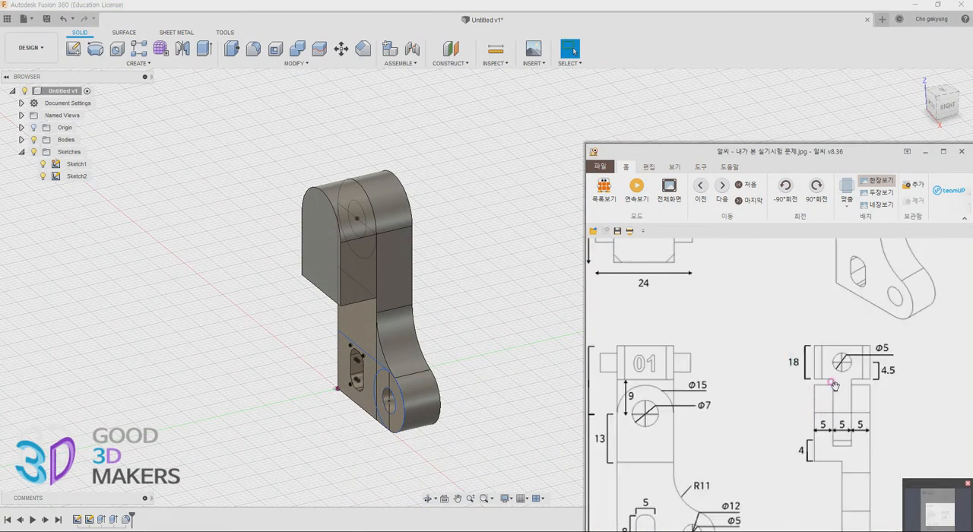
{"action": "middle_click_drag", "start_coordinate": [491, 377], "coordinate": [456, 369], "text": "shift"}
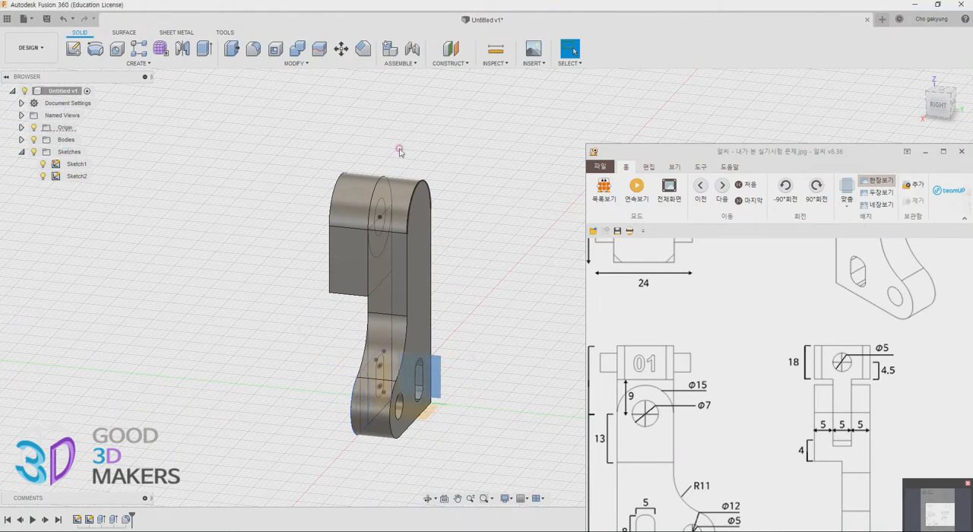
{"action": "left_click", "coordinate": [73, 48]}
{"action": "left_click", "coordinate": [431, 226]}
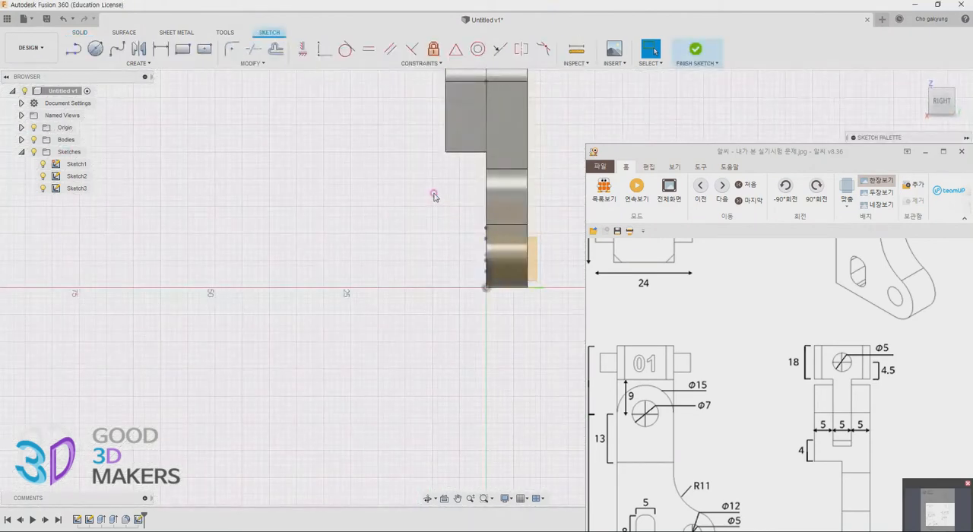
{"action": "left_click", "coordinate": [204, 49]}
{"action": "left_click", "coordinate": [399, 228]}
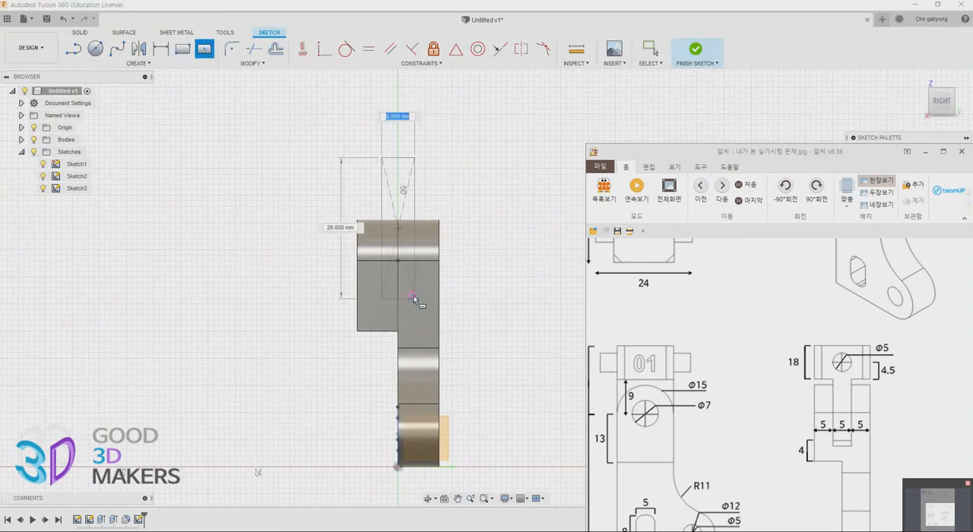
{"action": "type", "text": "5"}
{"action": "key", "text": "Tab"}
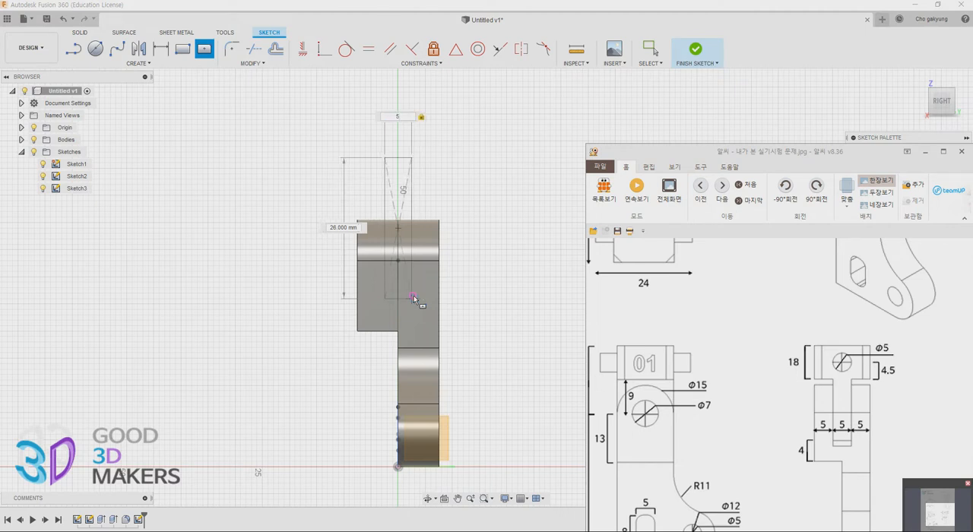
{"action": "key", "text": "Return"}
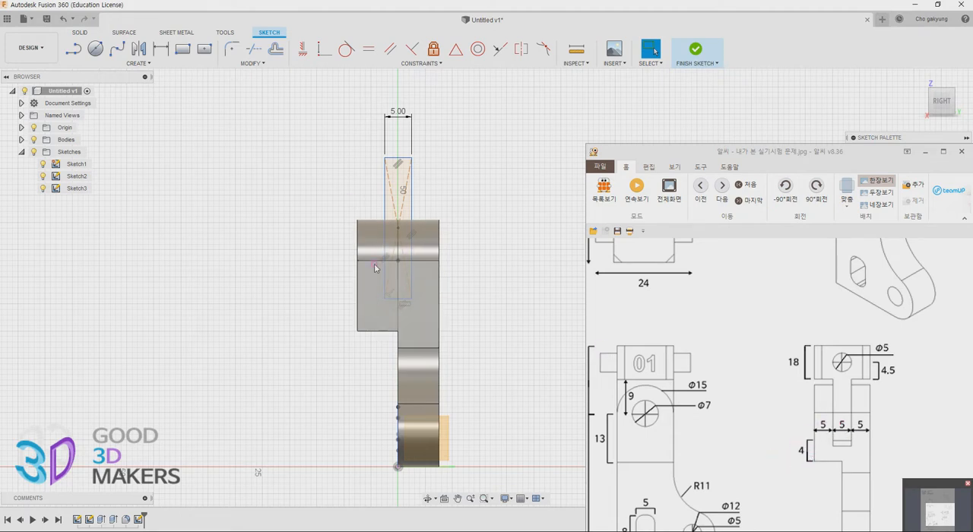
Dimension the rectangle's lower edge 4 mm above the underside of the head and finish the sketch
{"action": "key", "text": "r"}
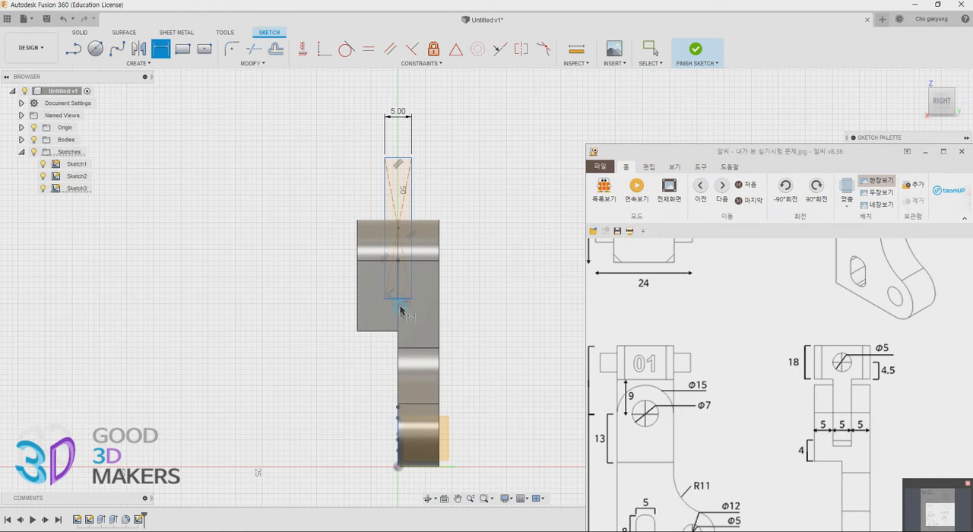
{"action": "left_click", "coordinate": [395, 331]}
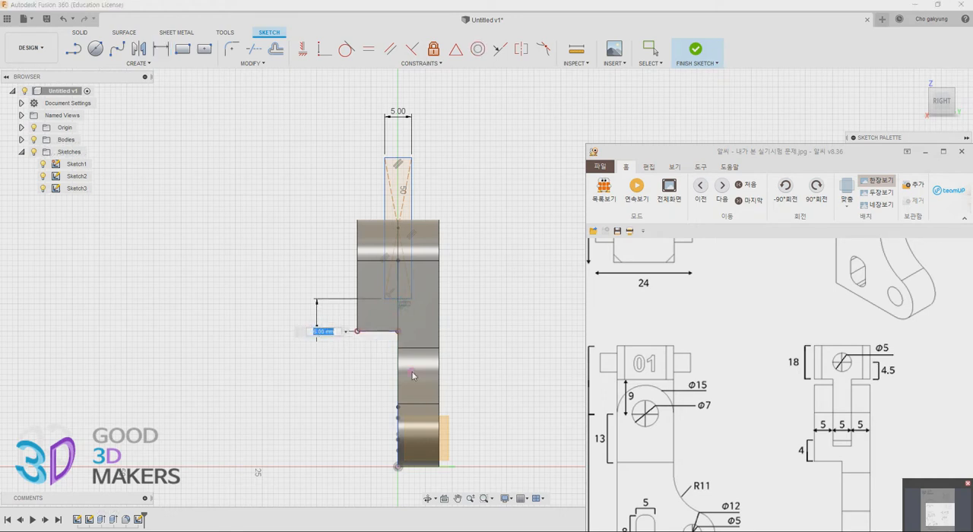
{"action": "key", "text": "Return"}
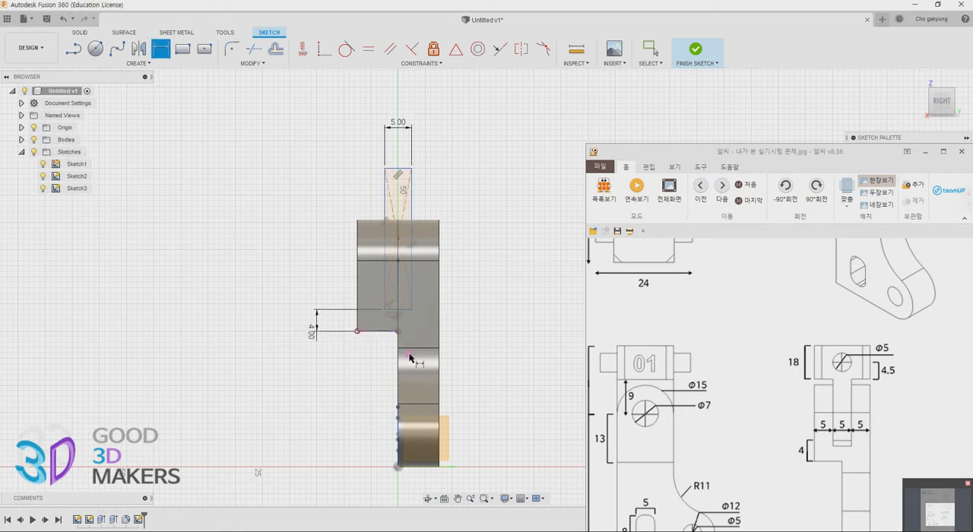
{"action": "left_click", "coordinate": [703, 53]}
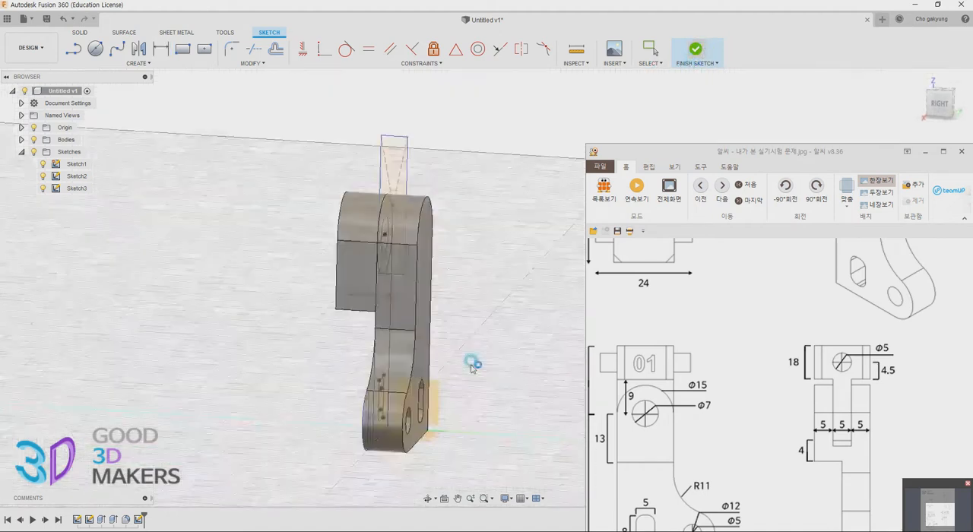
Extrude the narrow rectangle to one side as a Cut with extent All, slotting the head
{"action": "left_click", "coordinate": [388, 135]}
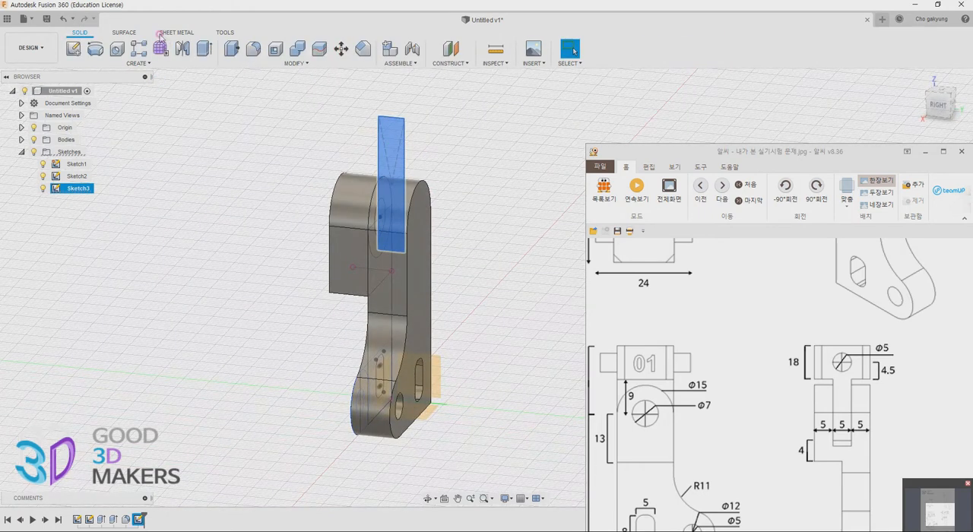
{"action": "left_click", "coordinate": [204, 48]}
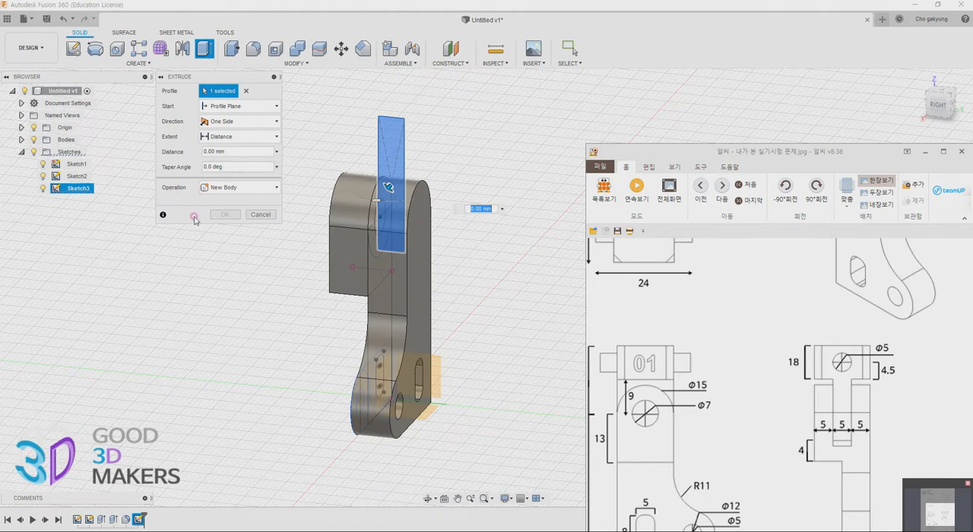
{"action": "left_click", "coordinate": [228, 187]}
{"action": "left_click", "coordinate": [227, 215]}
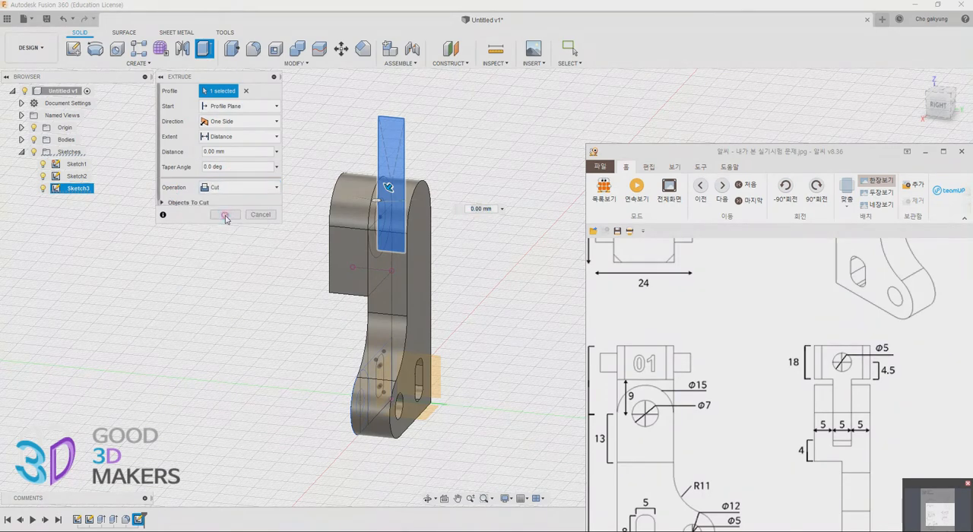
{"action": "left_click", "coordinate": [242, 123]}
{"action": "left_click", "coordinate": [243, 123]}
{"action": "left_click", "coordinate": [245, 136]}
{"action": "left_click", "coordinate": [226, 175]}
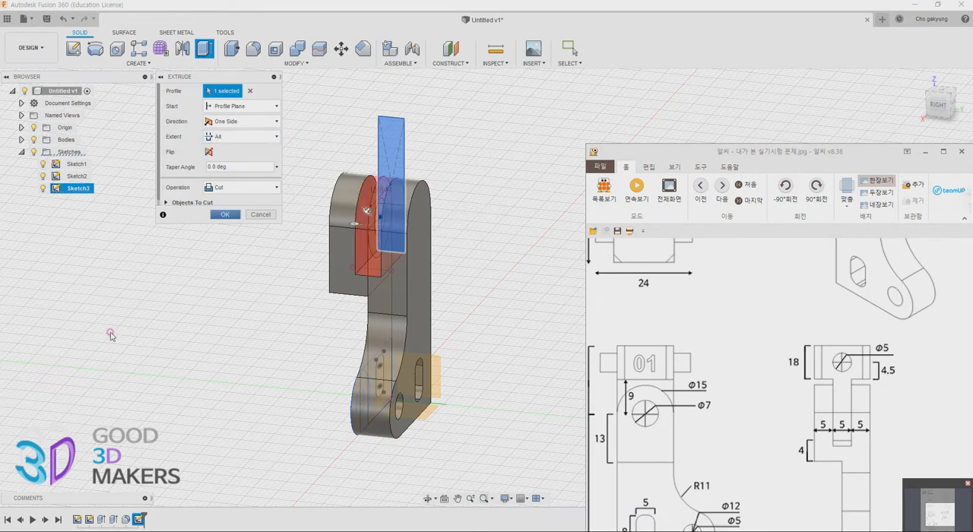
{"action": "left_click", "coordinate": [223, 217]}
Start an Extrude with both halves of the small circle in the head and set its direction to Symmetric
{"action": "middle_click_drag", "start_coordinate": [466, 316], "coordinate": [448, 307], "text": "shift"}
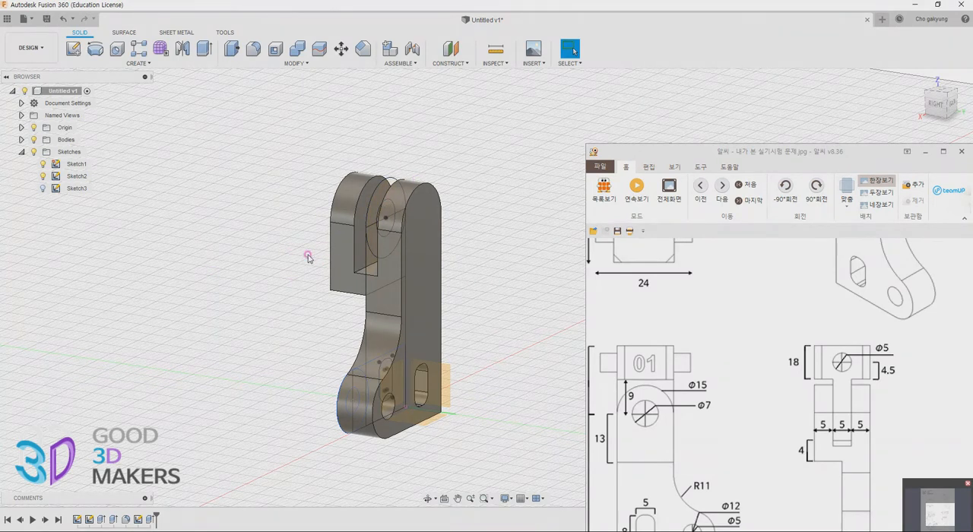
{"action": "middle_click_drag", "start_coordinate": [337, 282], "coordinate": [457, 265], "text": "shift"}
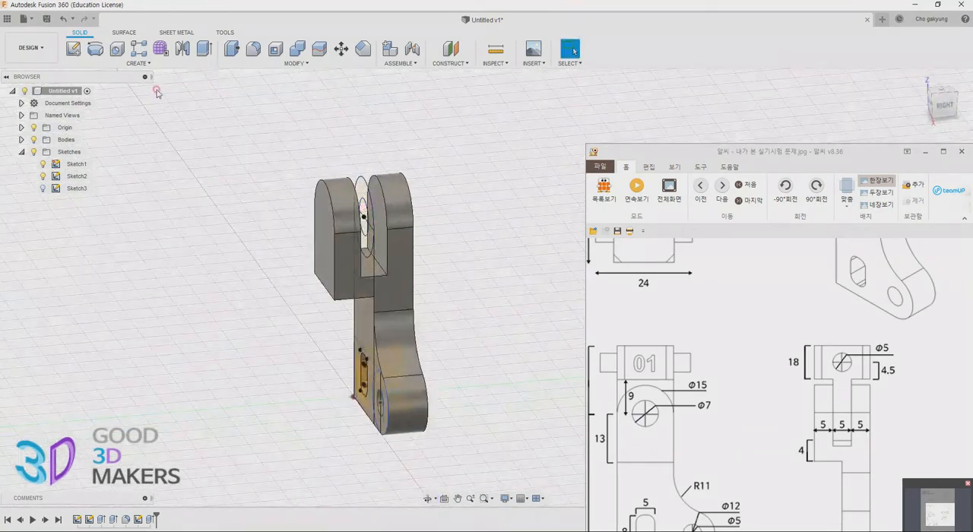
{"action": "left_click", "coordinate": [204, 49]}
{"action": "left_click", "coordinate": [364, 212]}
{"action": "left_click", "coordinate": [366, 227]}
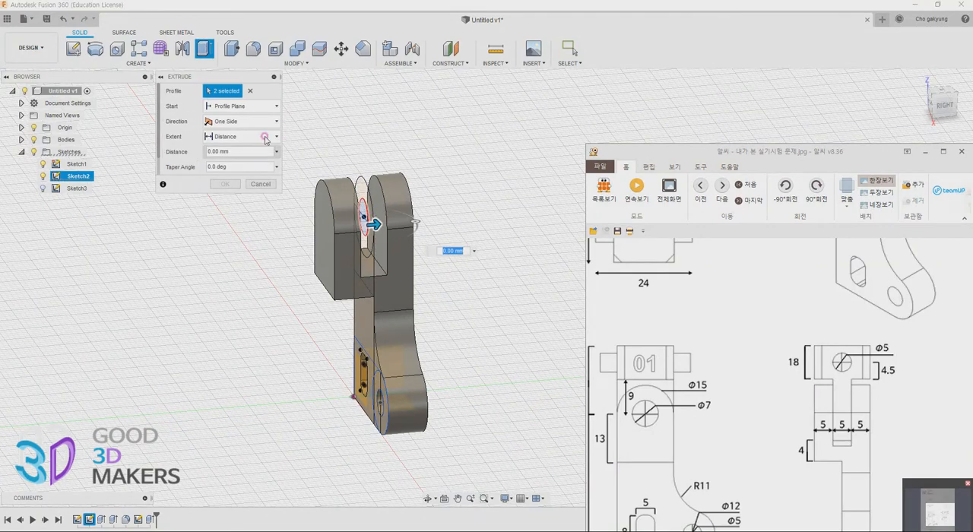
{"action": "left_click", "coordinate": [262, 121]}
{"action": "left_click", "coordinate": [248, 161]}
{"action": "left_click", "coordinate": [241, 170]}
Cut the circular hole through both sides of the head using the Cut operation with symmetric extent All
{"action": "scroll", "coordinate": [185, 168], "scroll_direction": "down", "scroll_amount": 3}
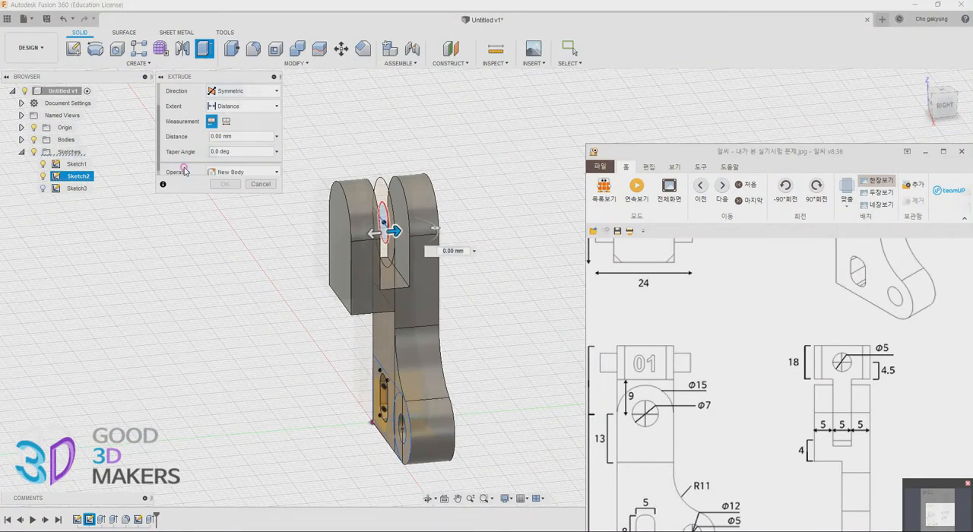
{"action": "left_click", "coordinate": [232, 172]}
{"action": "left_click", "coordinate": [228, 172]}
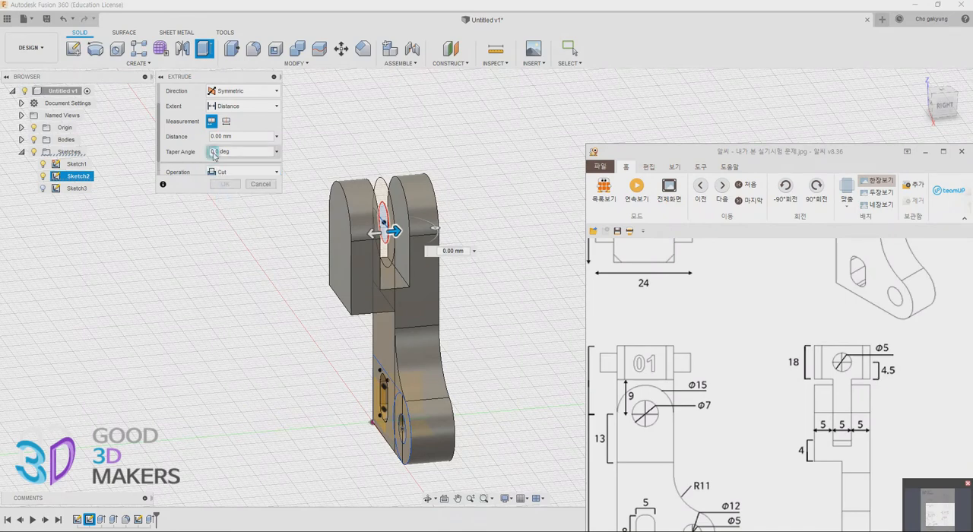
{"action": "scroll", "coordinate": [162, 129], "scroll_direction": "up", "scroll_amount": 3}
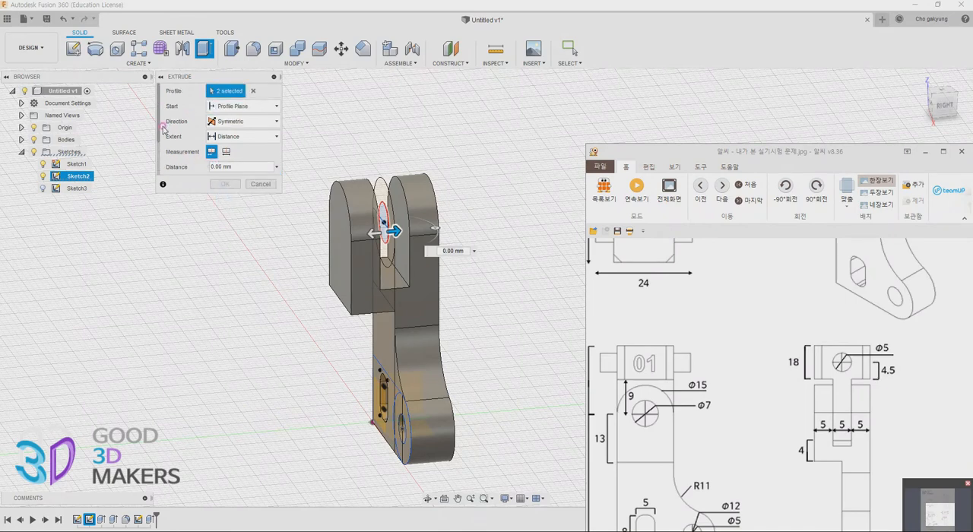
{"action": "left_click", "coordinate": [244, 108]}
{"action": "left_click", "coordinate": [243, 122]}
{"action": "left_click", "coordinate": [231, 143]}
{"action": "left_click", "coordinate": [243, 136]}
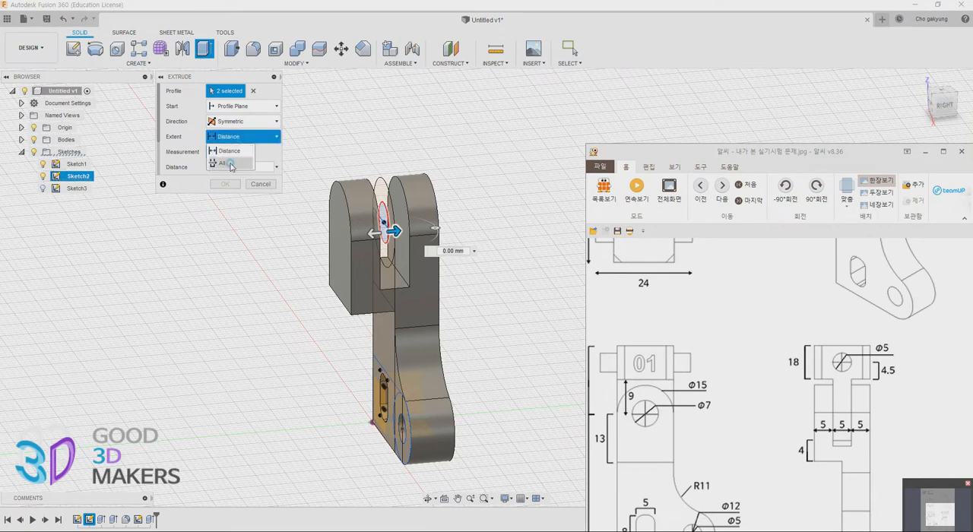
{"action": "left_click", "coordinate": [229, 163]}
{"action": "left_click", "coordinate": [226, 184]}
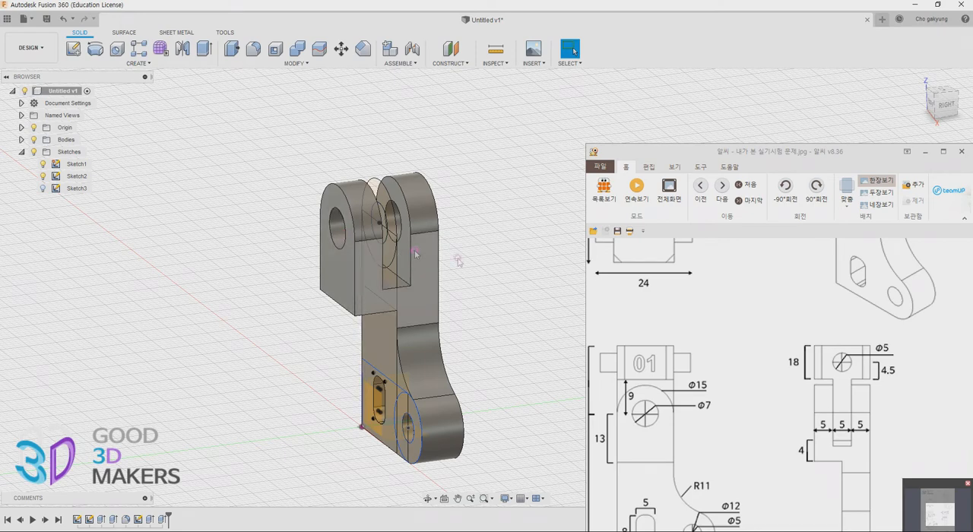
Examine the upper block's dimensions in the drawing, open Sketch1 to check its contents, and leave it
{"action": "scroll", "coordinate": [836, 350], "scroll_direction": "up", "scroll_amount": 5}
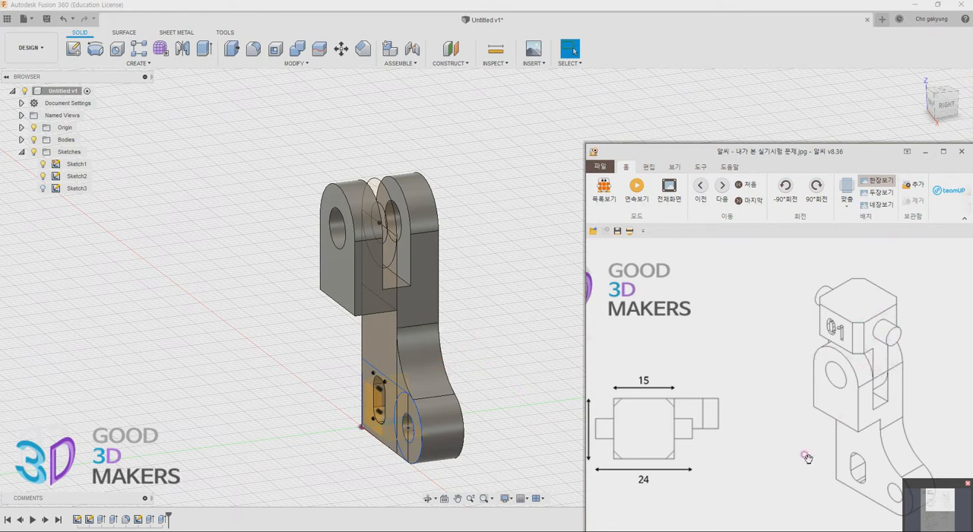
{"action": "left_click_drag", "start_coordinate": [808, 458], "coordinate": [789, 339]}
{"action": "mouse_move", "coordinate": [632, 506]}
{"action": "left_mouse_down"}
{"action": "mouse_move", "coordinate": [637, 458]}
{"action": "mouse_move", "coordinate": [688, 432]}
{"action": "left_mouse_up"}
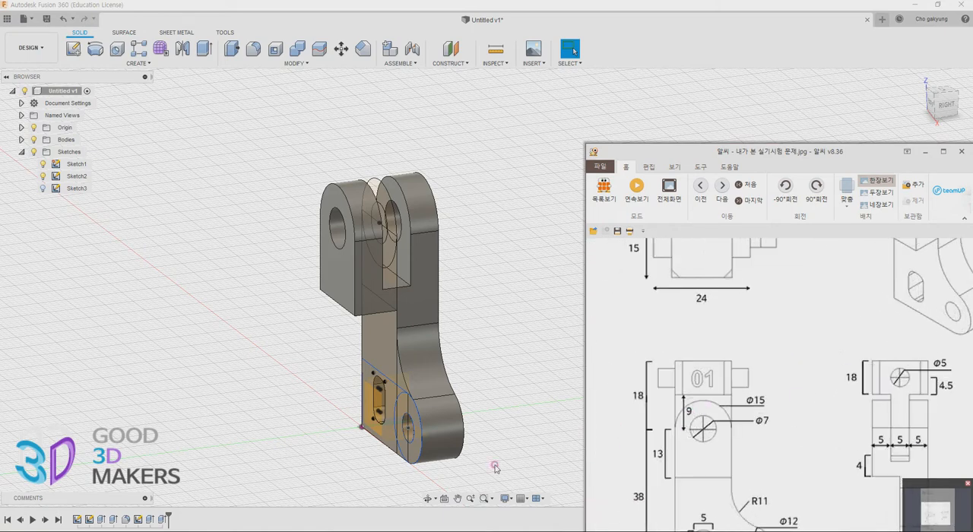
{"action": "double_click", "coordinate": [79, 521]}
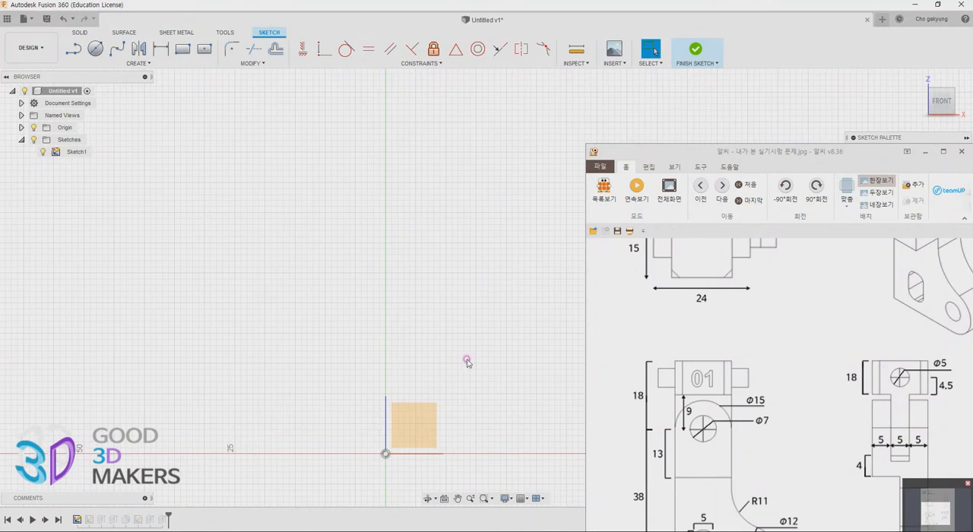
{"action": "middle_click_drag", "start_coordinate": [435, 335], "coordinate": [342, 313]}
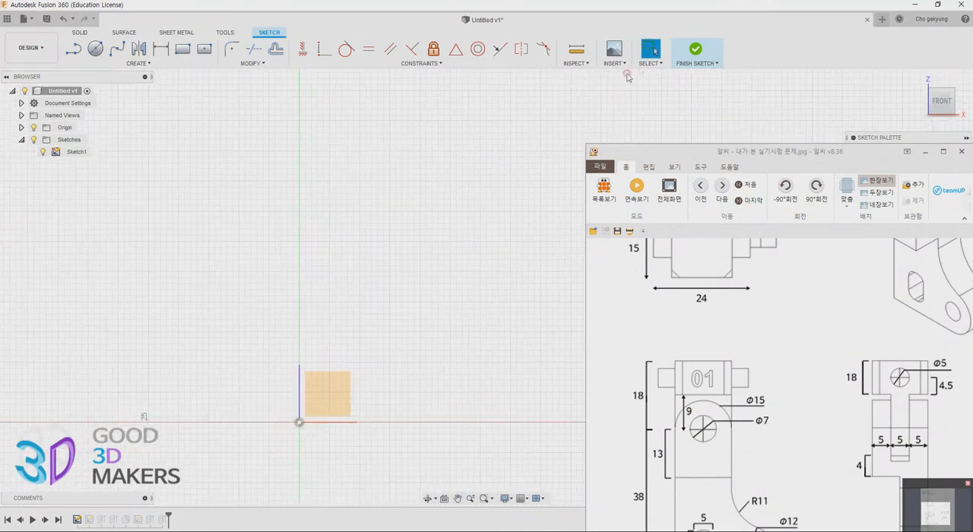
{"action": "left_click", "coordinate": [696, 51]}
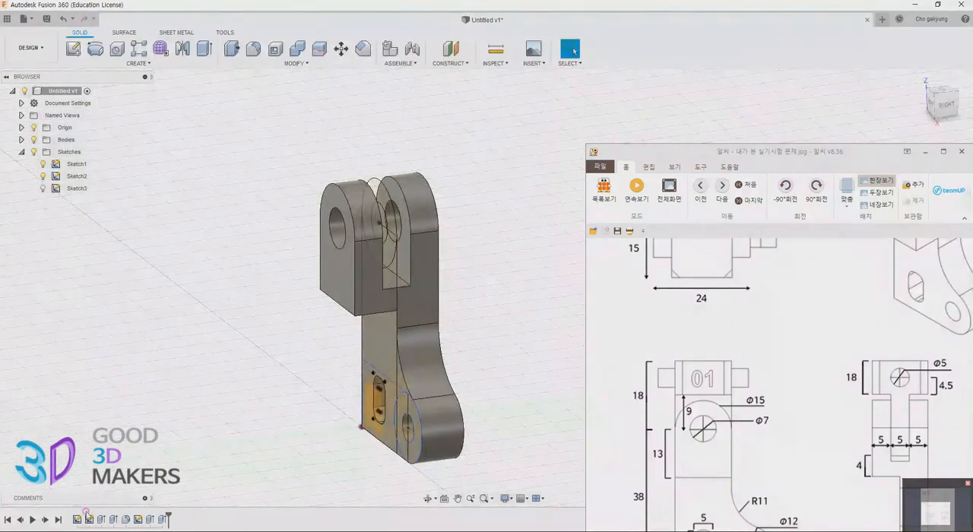
Check the arm profile in Sketch2, return to the model and delete the empty Sketch1
{"action": "double_click", "coordinate": [89, 520]}
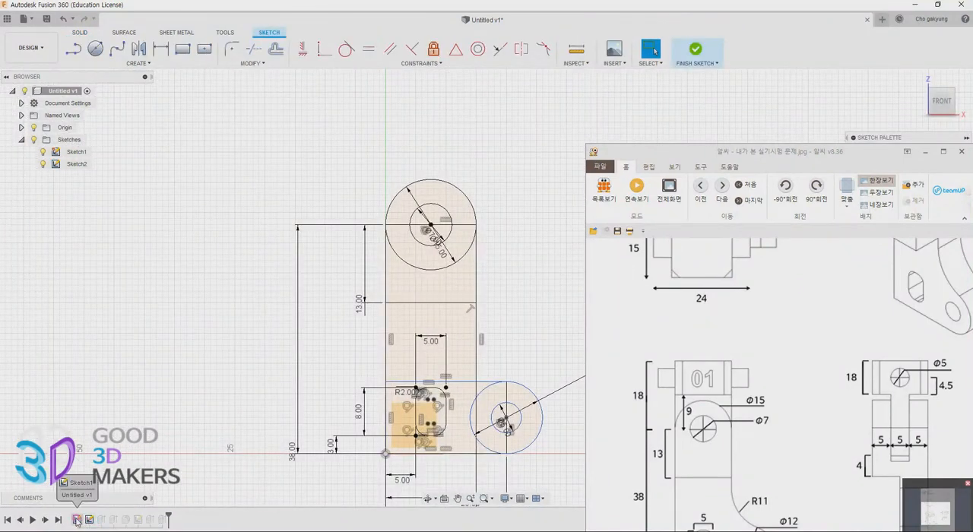
{"action": "left_click", "coordinate": [458, 498]}
{"action": "mouse_move", "coordinate": [323, 356]}
{"action": "left_mouse_down"}
{"action": "mouse_move", "coordinate": [241, 335]}
{"action": "mouse_move", "coordinate": [230, 308]}
{"action": "left_mouse_up"}
{"action": "key", "text": "Escape"}
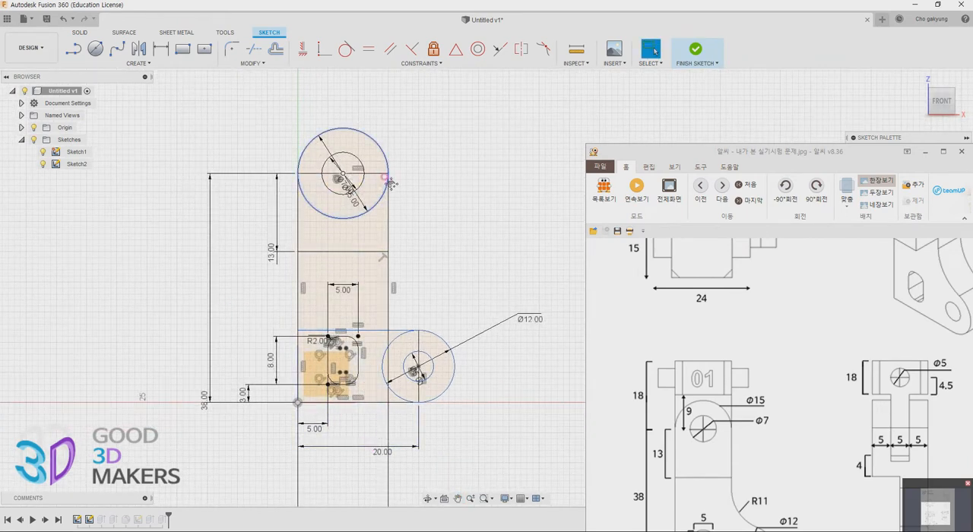
{"action": "middle_click_drag", "start_coordinate": [390, 183], "coordinate": [390, 264]}
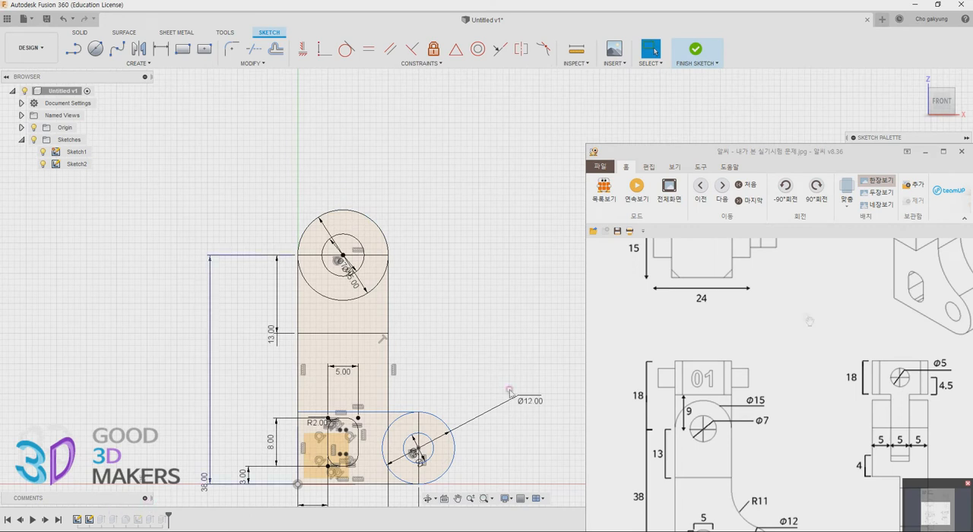
{"action": "left_click", "coordinate": [695, 49]}
{"action": "left_click_drag", "start_coordinate": [76, 519], "coordinate": [166, 523]}
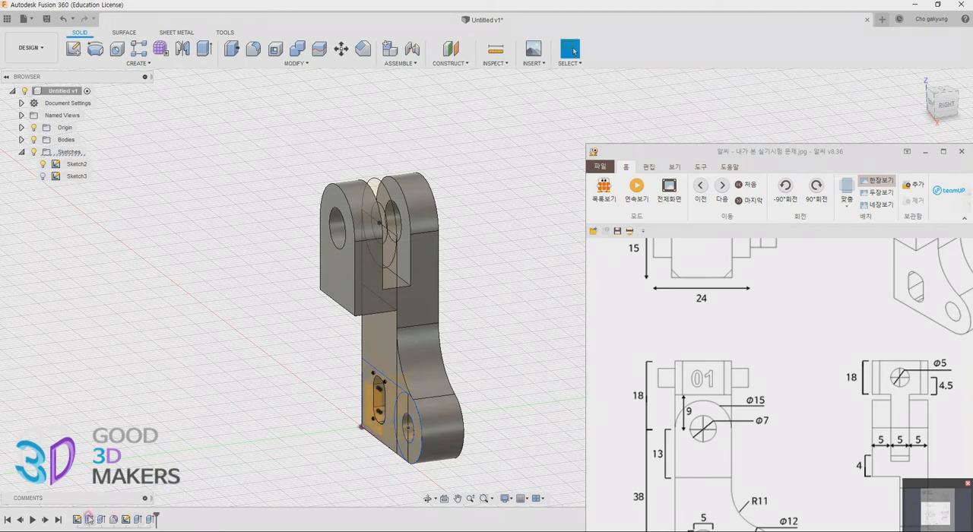
Reopen the arm profile sketch and draw a two-point rectangle about 15 by 21 mm around the head circle, aligned with the arm's side edges
{"action": "double_click", "coordinate": [89, 519]}
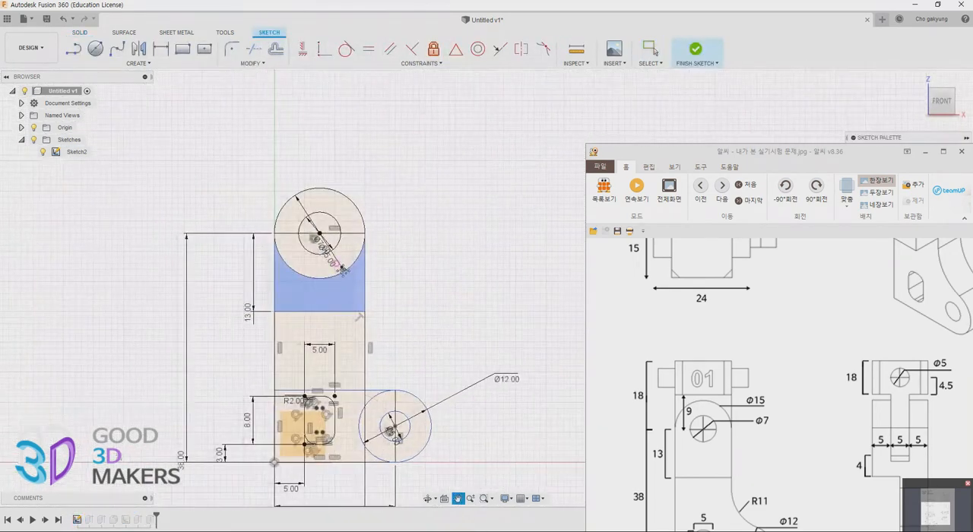
{"action": "middle_click_drag", "start_coordinate": [342, 269], "coordinate": [329, 270]}
{"action": "left_click_drag", "start_coordinate": [795, 258], "coordinate": [772, 284]}
{"action": "mouse_move", "coordinate": [769, 268]}
{"action": "left_mouse_down"}
{"action": "mouse_move", "coordinate": [779, 274]}
{"action": "mouse_move", "coordinate": [784, 252]}
{"action": "left_mouse_up"}
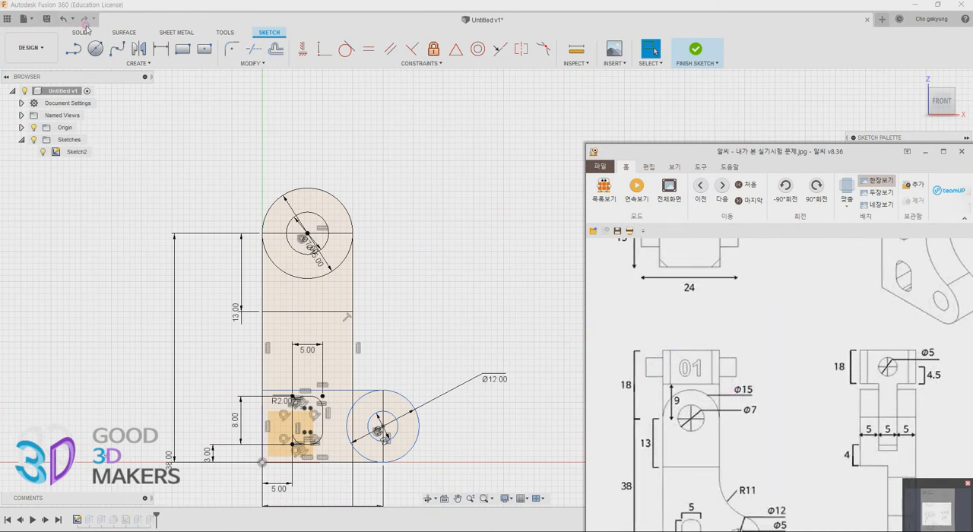
{"action": "left_click", "coordinate": [190, 52]}
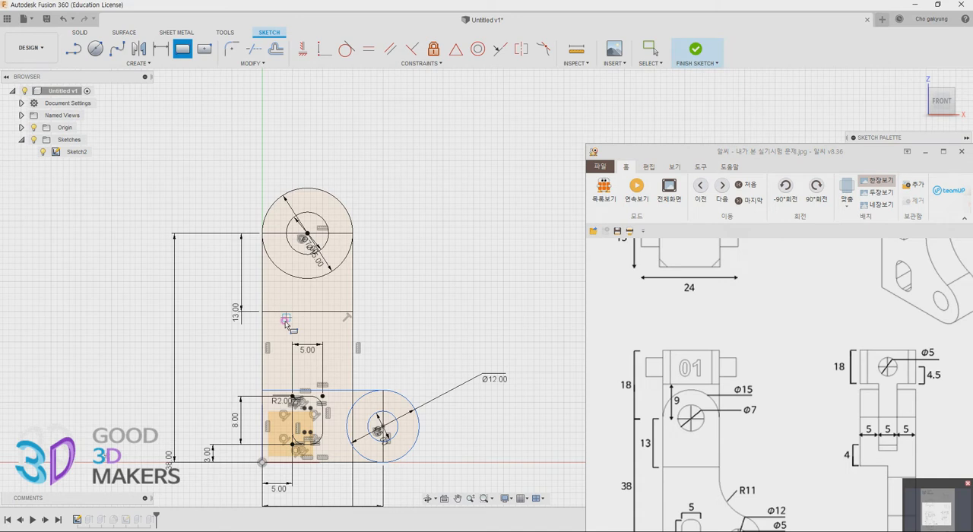
{"action": "left_click", "coordinate": [263, 288]}
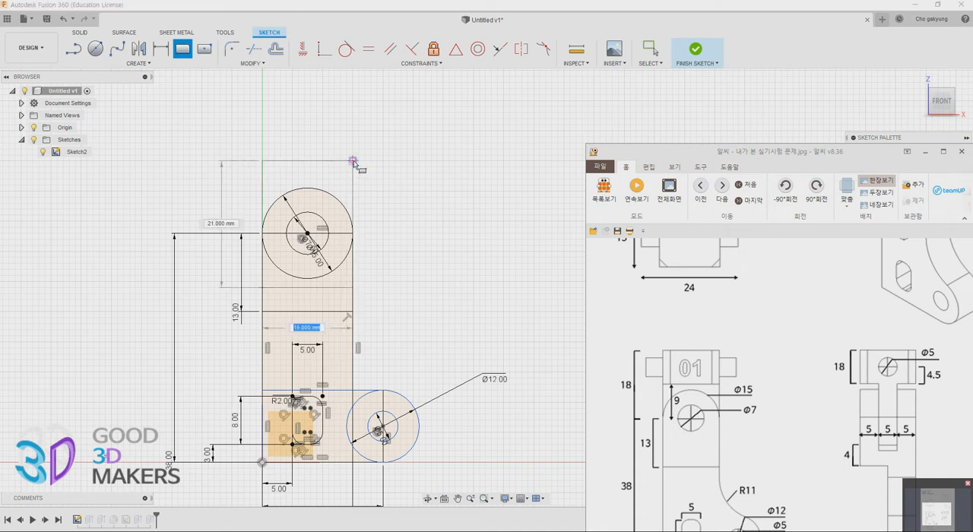
{"action": "left_click", "coordinate": [353, 161]}
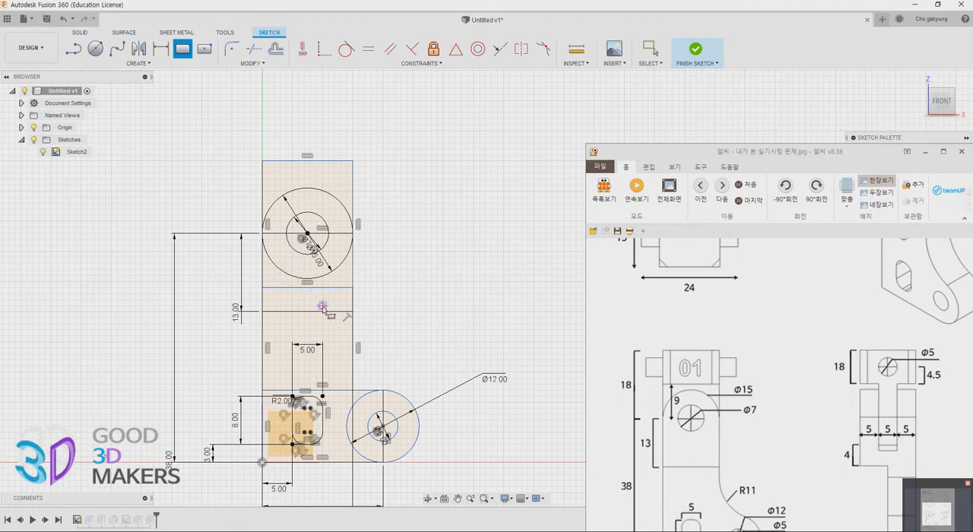
Dimension the rectangle's width at 15 mm and place its top edge 18 mm above the head circle's horizontal centre line
{"action": "key", "text": "d"}
{"action": "left_click", "coordinate": [311, 160]}
{"action": "left_click", "coordinate": [321, 130]}
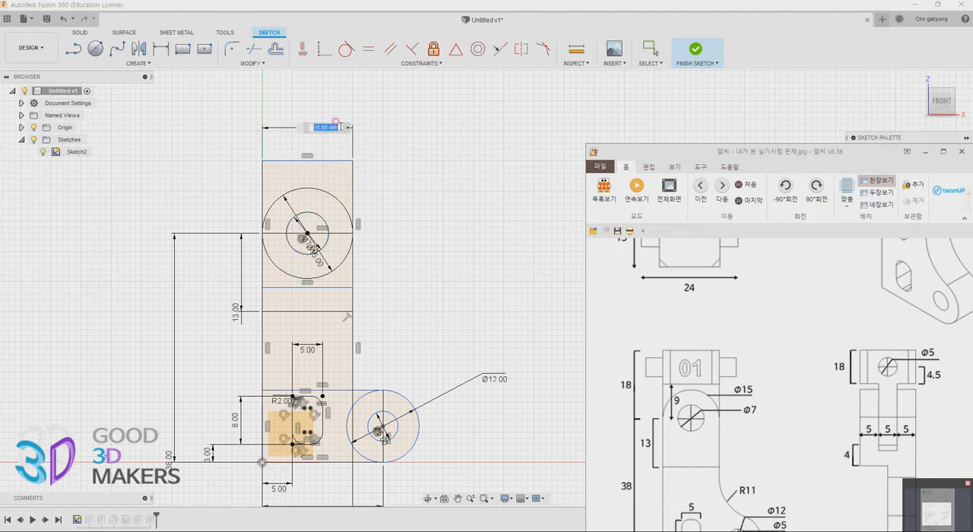
{"action": "key", "text": "Return"}
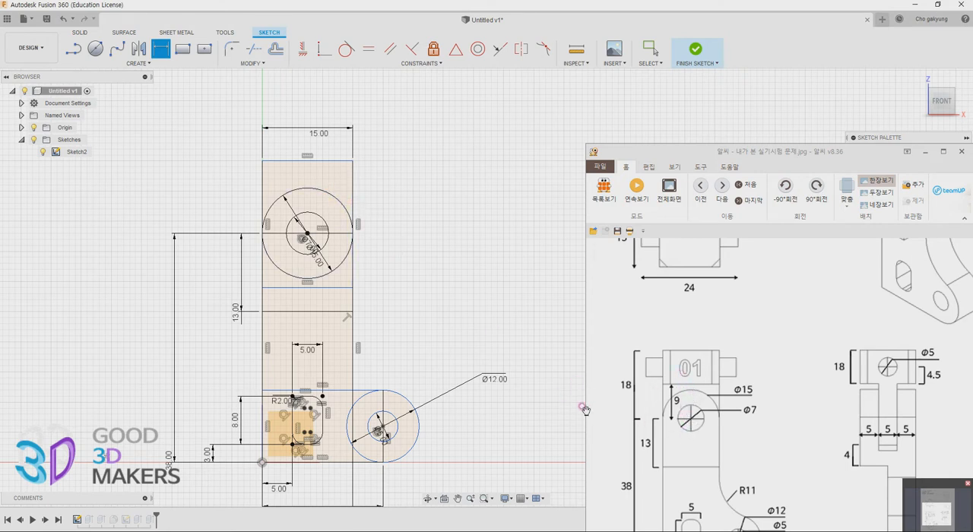
{"action": "left_click", "coordinate": [321, 160]}
{"action": "left_click", "coordinate": [321, 233]}
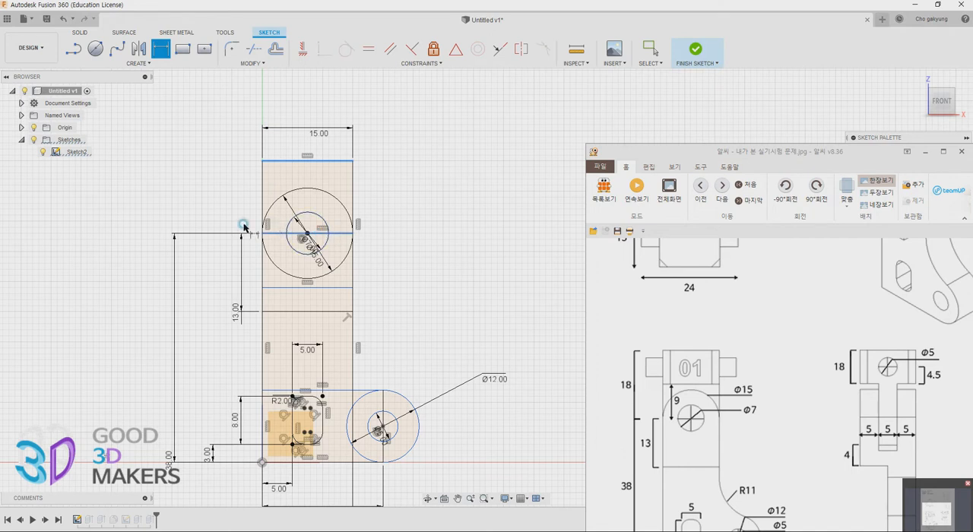
{"action": "left_click", "coordinate": [208, 219]}
{"action": "type", "text": "18"}
{"action": "key", "text": "Return"}
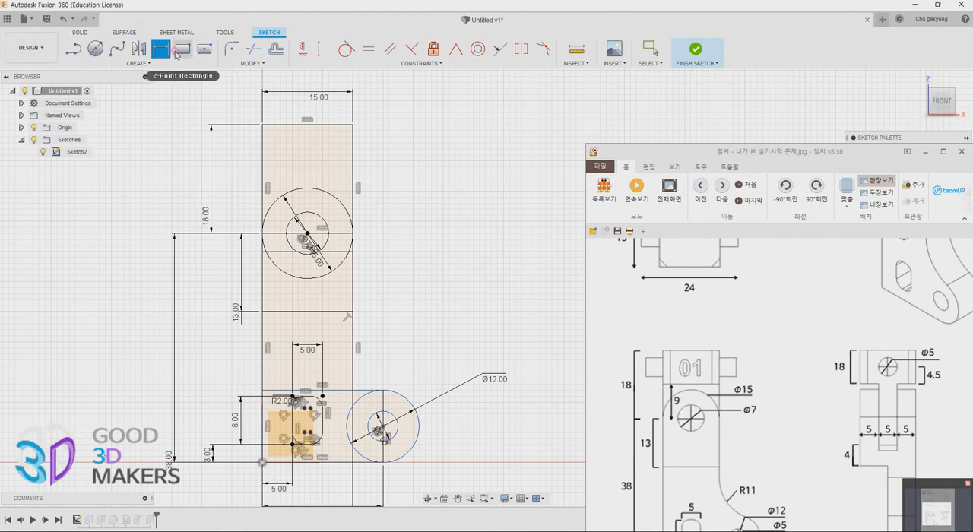
Draw a horizontal line across the rectangle above the head circle and dimension it 9 mm above the circle's centre line
{"action": "left_click", "coordinate": [83, 51]}
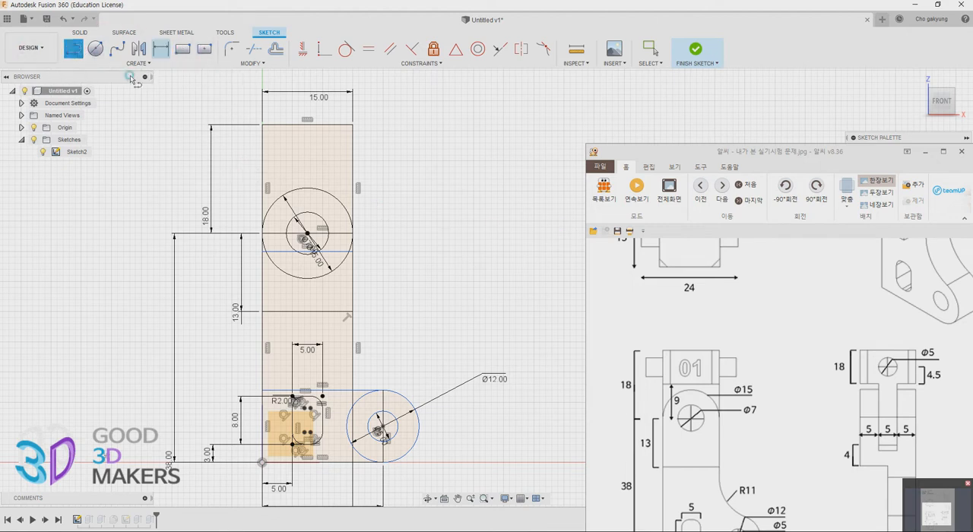
{"action": "left_click", "coordinate": [263, 174]}
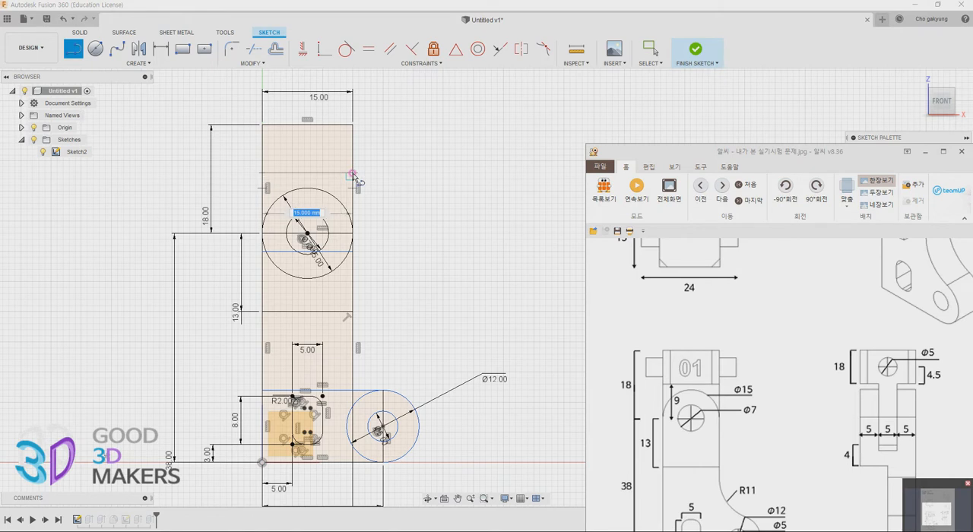
{"action": "left_click", "coordinate": [353, 174]}
{"action": "key", "text": "Escape"}
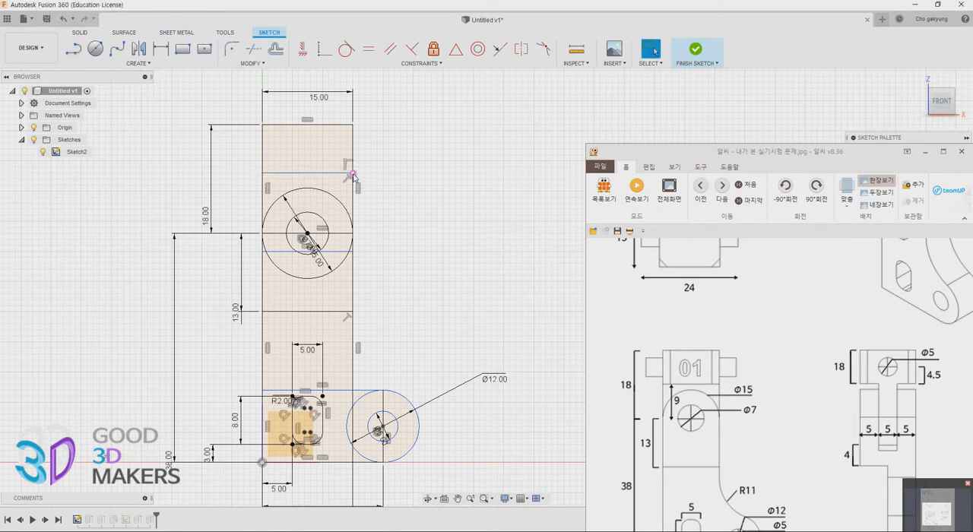
{"action": "key", "text": "l"}
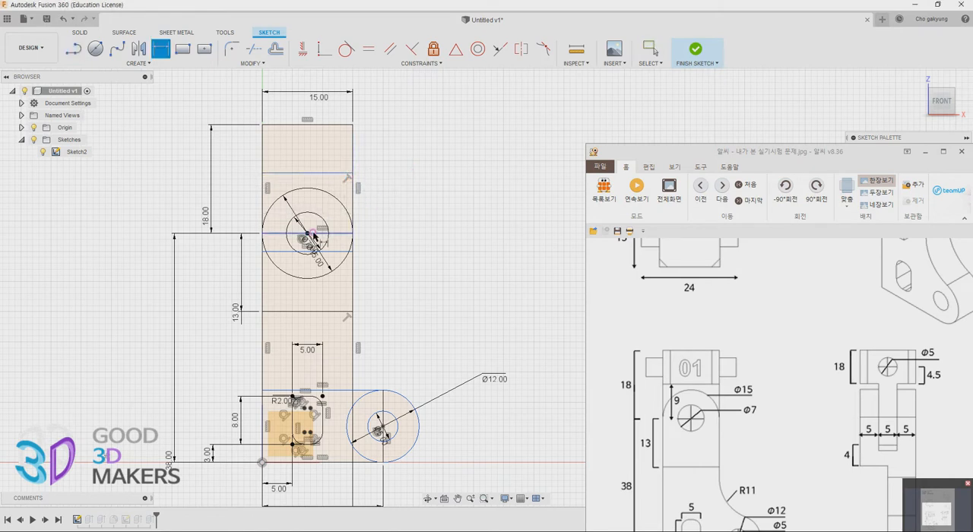
{"action": "left_click", "coordinate": [313, 234]}
{"action": "left_click", "coordinate": [321, 174]}
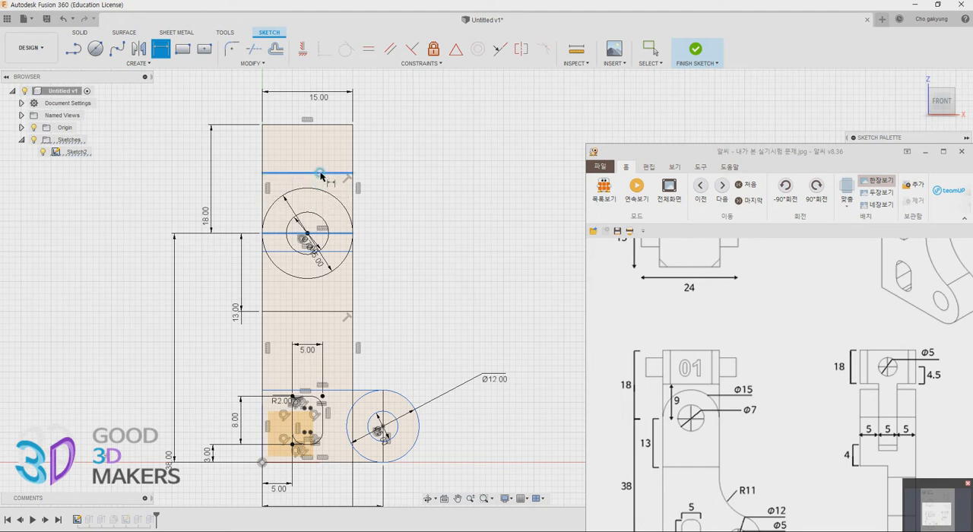
{"action": "left_click", "coordinate": [230, 175]}
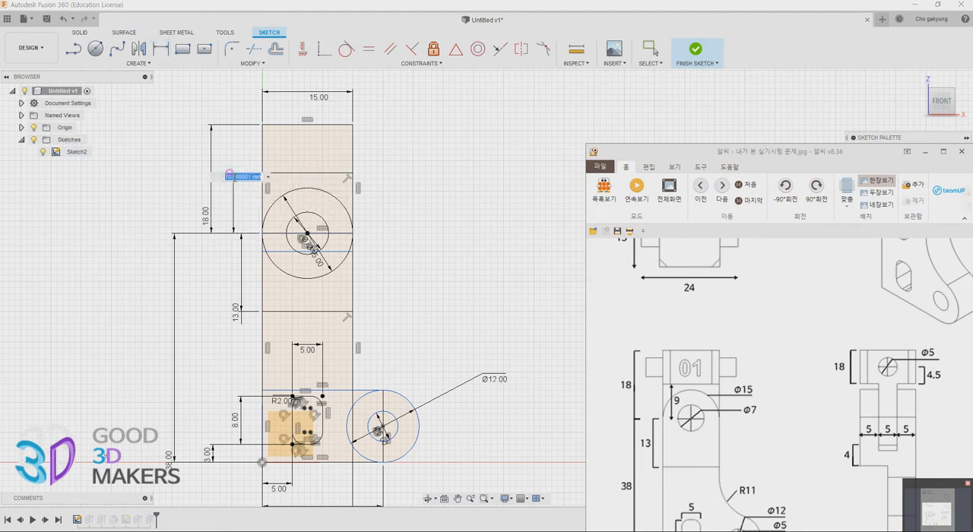
{"action": "type", "text": "9"}
{"action": "key", "text": "Return"}
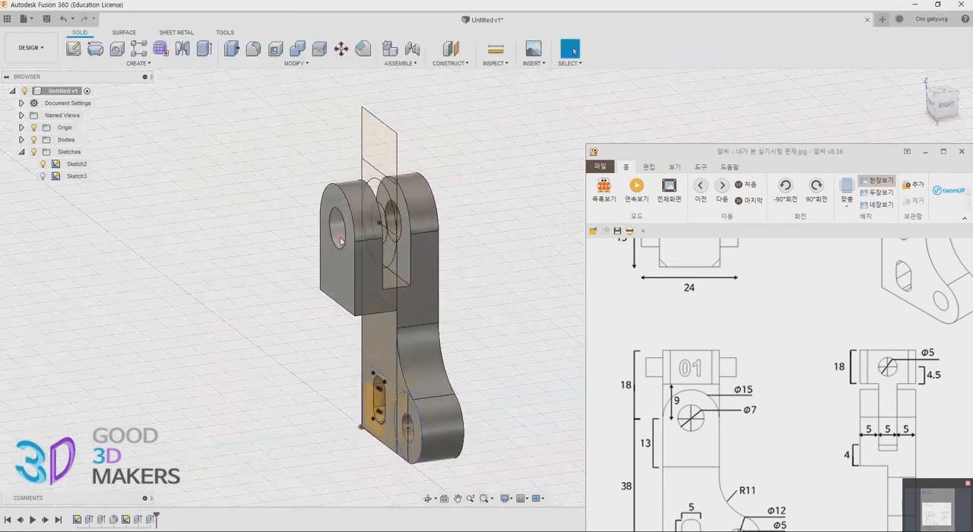
Start an Extrude with all head circle regions and the area between the circle and the 9 mm line as profiles
{"action": "middle_click_drag", "start_coordinate": [416, 204], "coordinate": [370, 229]}
{"action": "scroll", "coordinate": [371, 230], "scroll_direction": "up", "scroll_amount": 2}
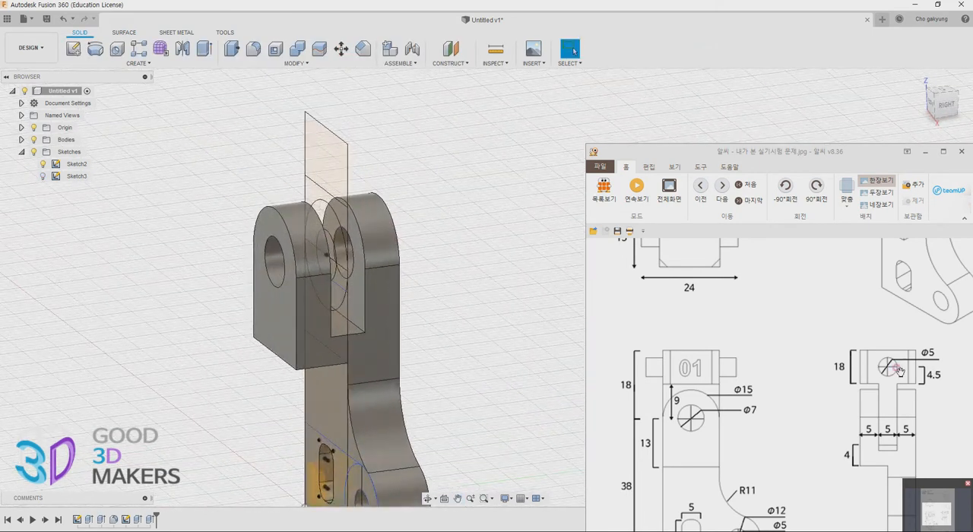
{"action": "left_click_drag", "start_coordinate": [854, 352], "coordinate": [816, 505]}
{"action": "mouse_move", "coordinate": [834, 384]}
{"action": "left_mouse_down"}
{"action": "mouse_move", "coordinate": [831, 393]}
{"action": "mouse_move", "coordinate": [814, 304]}
{"action": "mouse_move", "coordinate": [808, 388]}
{"action": "mouse_move", "coordinate": [814, 327]}
{"action": "left_mouse_up"}
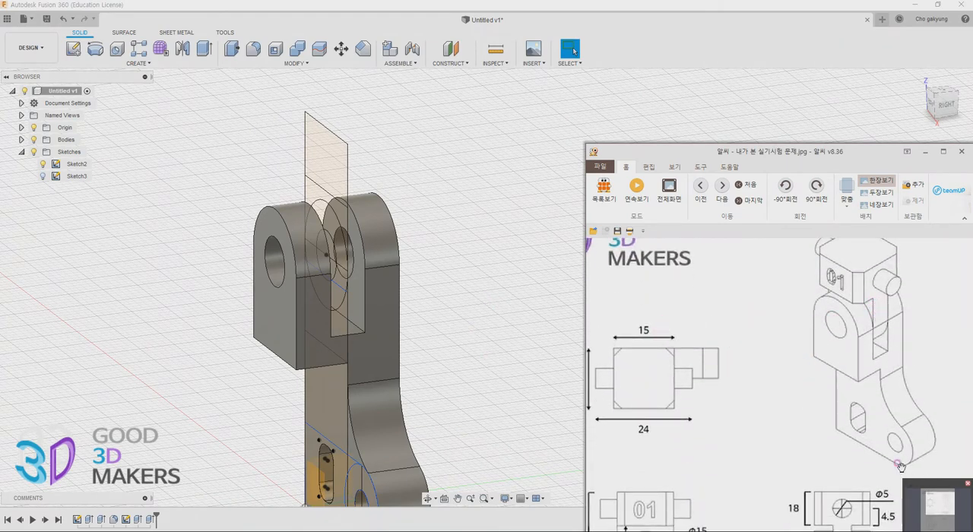
{"action": "left_click_drag", "start_coordinate": [853, 433], "coordinate": [836, 322]}
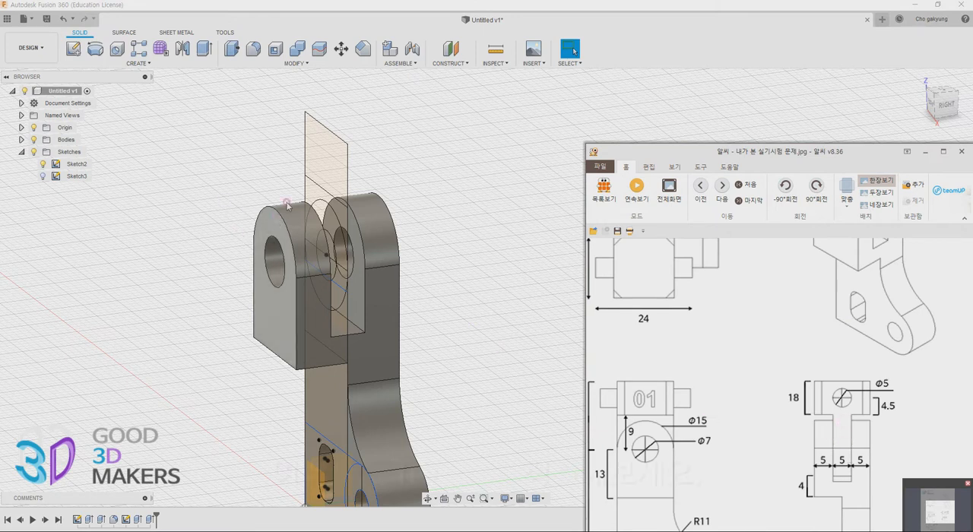
{"action": "left_click", "coordinate": [207, 53]}
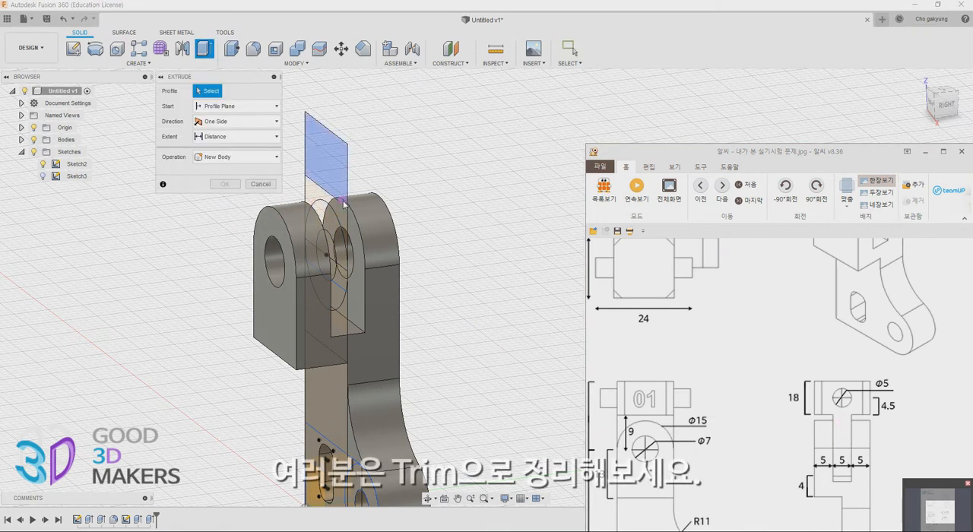
{"action": "left_click", "coordinate": [329, 242]}
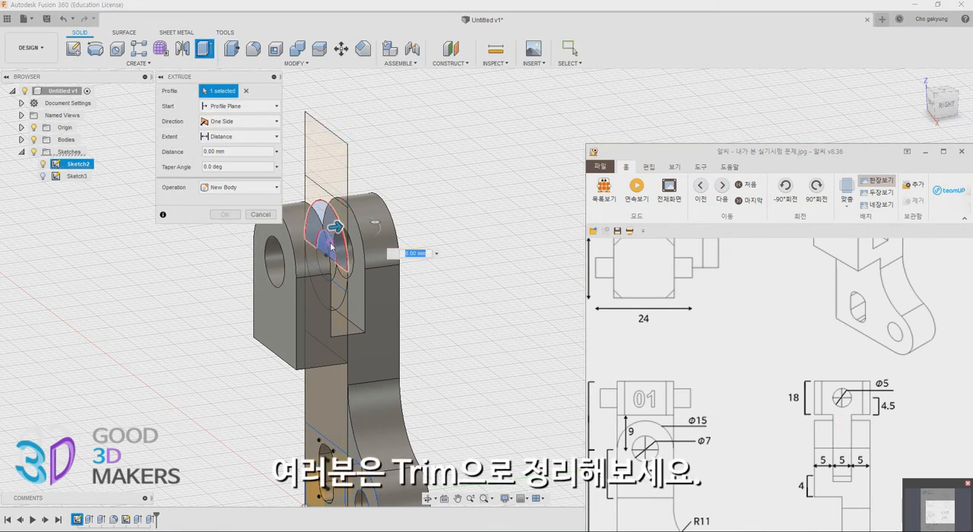
{"action": "left_click", "coordinate": [329, 263]}
{"action": "left_click", "coordinate": [339, 280]}
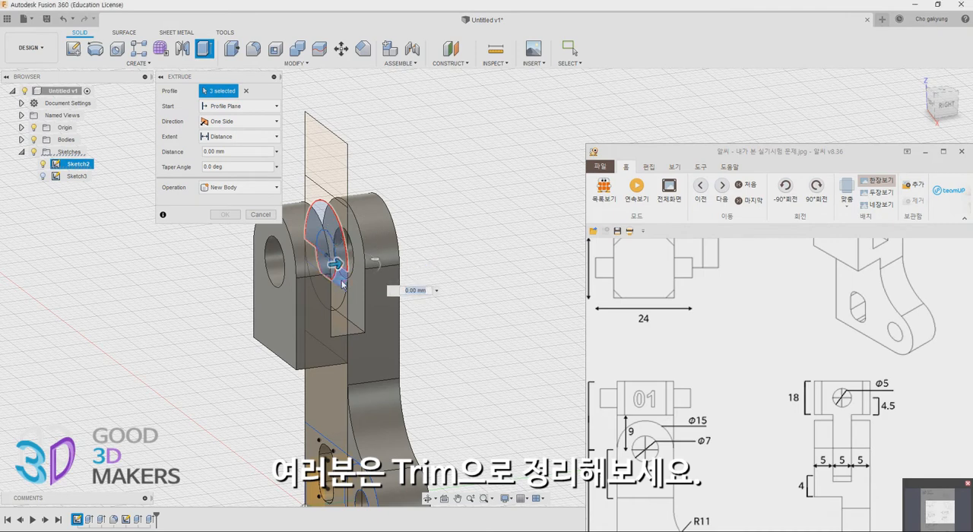
{"action": "left_click", "coordinate": [341, 284]}
{"action": "left_click", "coordinate": [334, 292]}
{"action": "middle_click_drag", "start_coordinate": [311, 258], "coordinate": [380, 293], "text": "shift"}
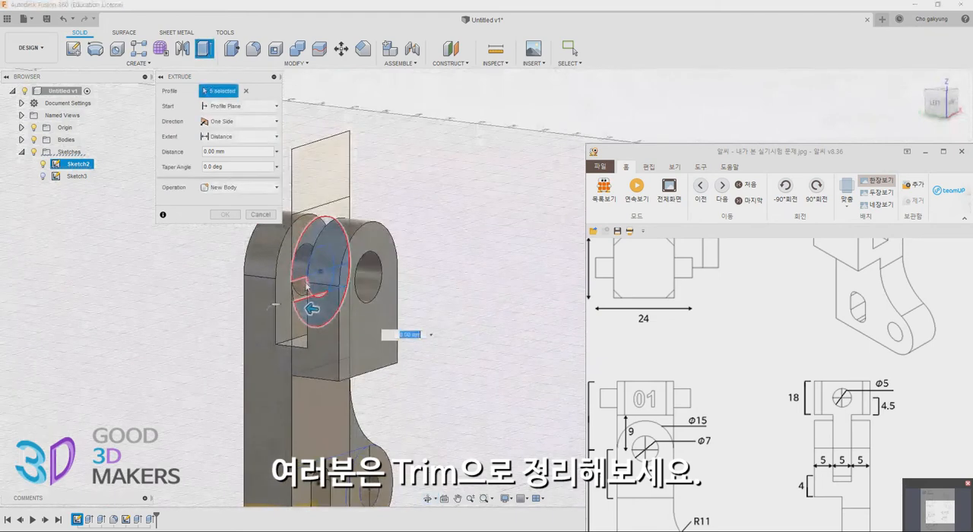
{"action": "left_click", "coordinate": [320, 299]}
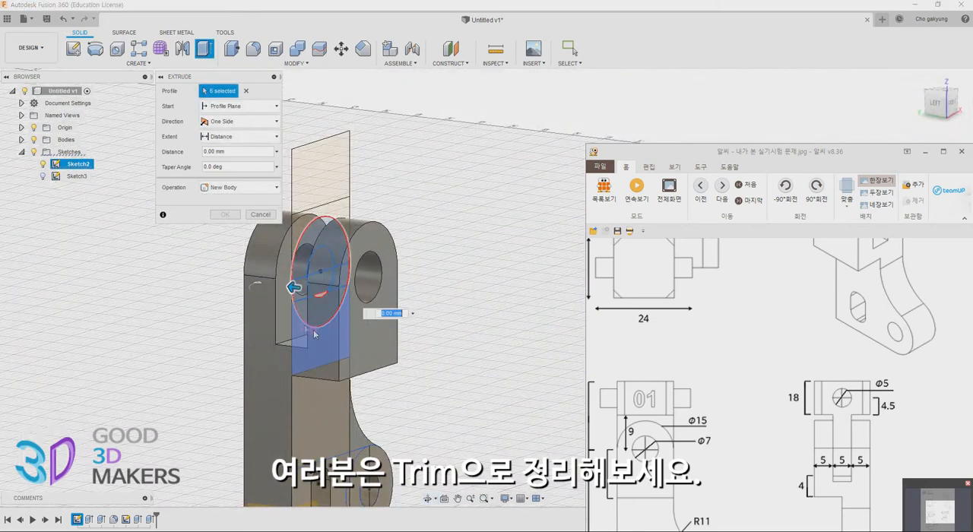
{"action": "middle_click_drag", "start_coordinate": [320, 299], "coordinate": [328, 303], "text": "shift"}
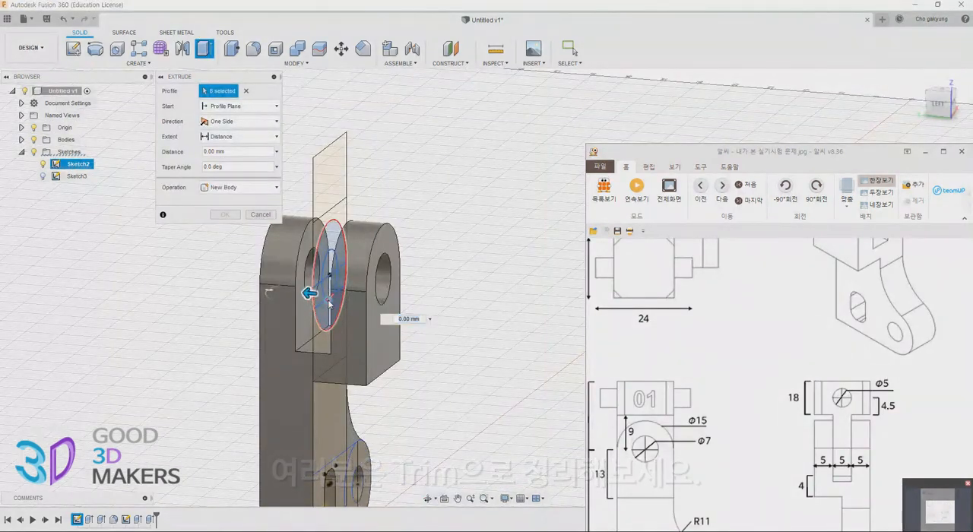
{"action": "middle_click_drag", "start_coordinate": [421, 401], "coordinate": [330, 387], "text": "shift"}
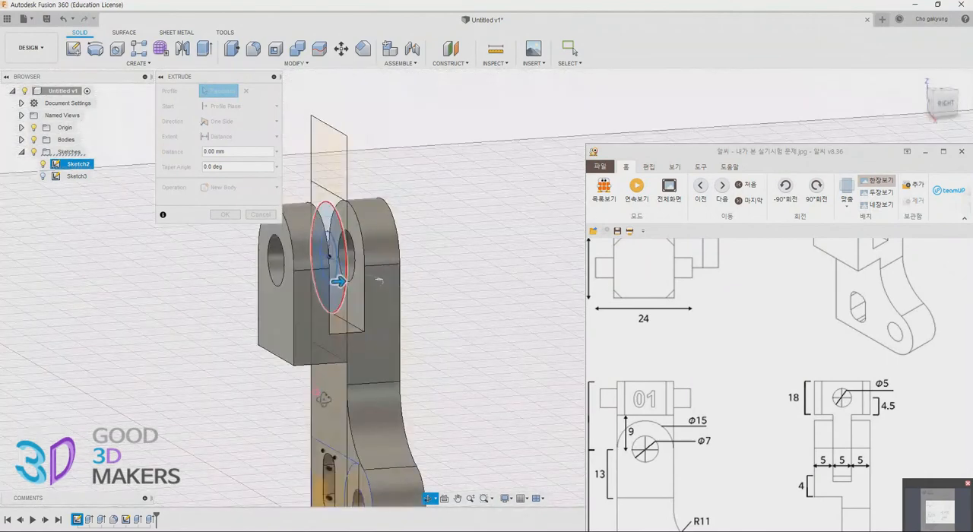
{"action": "left_click", "coordinate": [319, 196]}
Extrude the selected tongue profiles symmetrically to a whole length of 5 mm as a new body
{"action": "left_click_drag", "start_coordinate": [812, 308], "coordinate": [761, 430]}
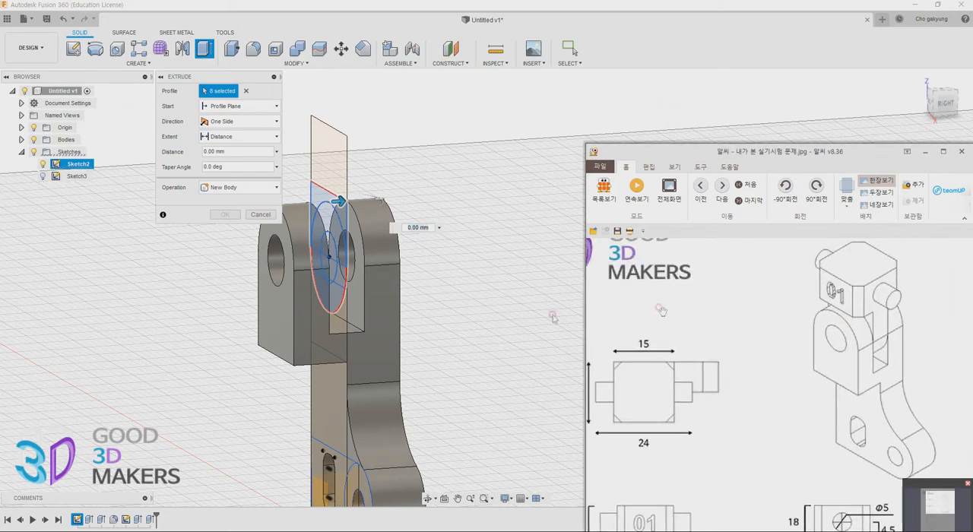
{"action": "mouse_move", "coordinate": [716, 366]}
{"action": "left_mouse_down"}
{"action": "mouse_move", "coordinate": [726, 307]}
{"action": "mouse_move", "coordinate": [737, 299]}
{"action": "left_mouse_up"}
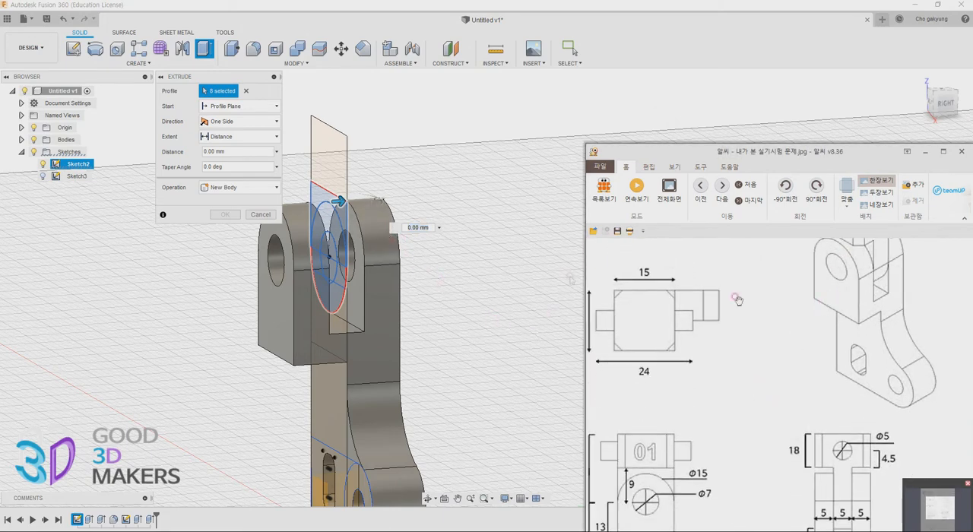
{"action": "left_click", "coordinate": [228, 127]}
{"action": "left_click", "coordinate": [227, 168]}
{"action": "left_click", "coordinate": [241, 137]}
{"action": "left_click", "coordinate": [235, 164]}
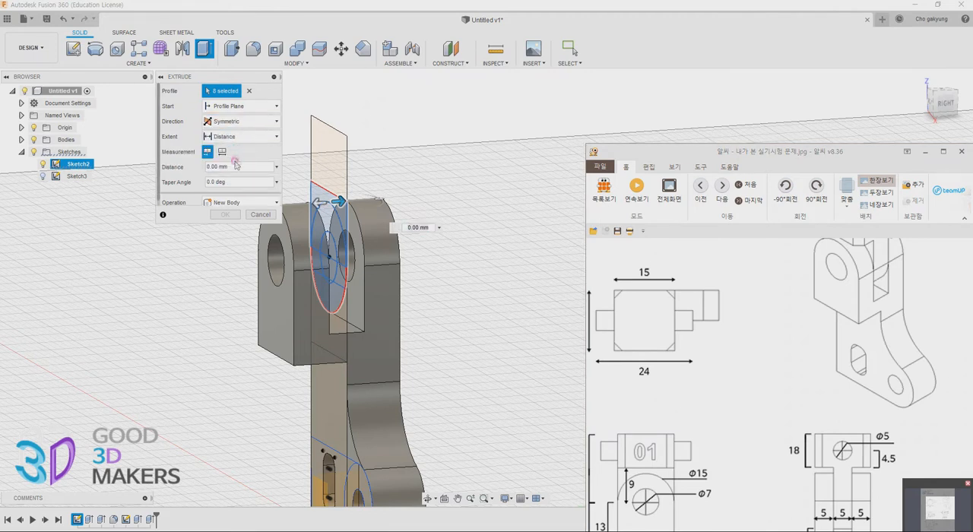
{"action": "left_click", "coordinate": [221, 151]}
{"action": "left_click_drag", "start_coordinate": [255, 167], "coordinate": [108, 152]}
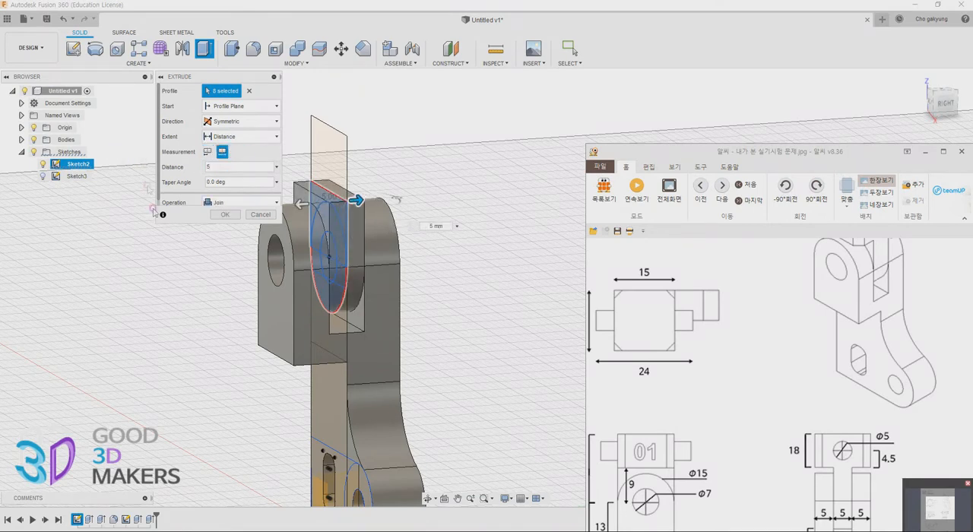
{"action": "left_click", "coordinate": [231, 202]}
{"action": "left_click", "coordinate": [228, 254]}
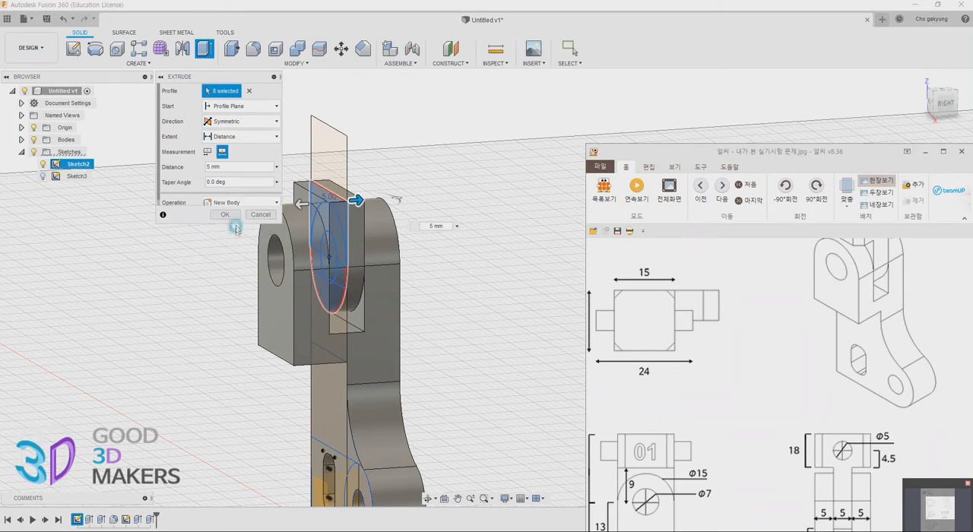
{"action": "left_click", "coordinate": [228, 215]}
Extrude the rectangular profile above the tongue symmetrically to a whole length of 15 mm to form the upper block
{"action": "middle_click_drag", "start_coordinate": [469, 330], "coordinate": [738, 340], "text": "shift"}
{"action": "left_click_drag", "start_coordinate": [736, 341], "coordinate": [792, 395]}
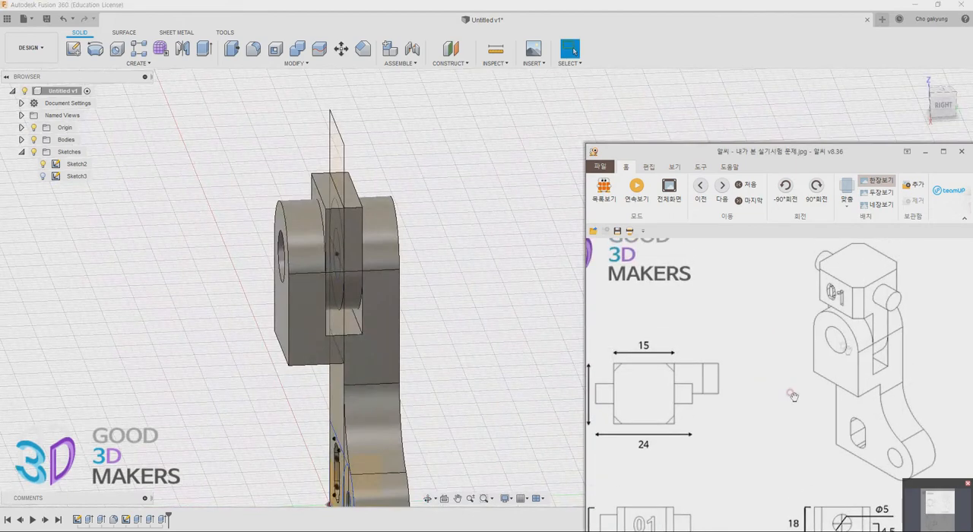
{"action": "left_click", "coordinate": [334, 161]}
{"action": "mouse_move", "coordinate": [267, 237]}
{"action": "middle_mouse_down", "text": "shift"}
{"action": "mouse_move", "coordinate": [276, 240]}
{"action": "mouse_move", "coordinate": [259, 238]}
{"action": "middle_mouse_up", "text": "shift"}
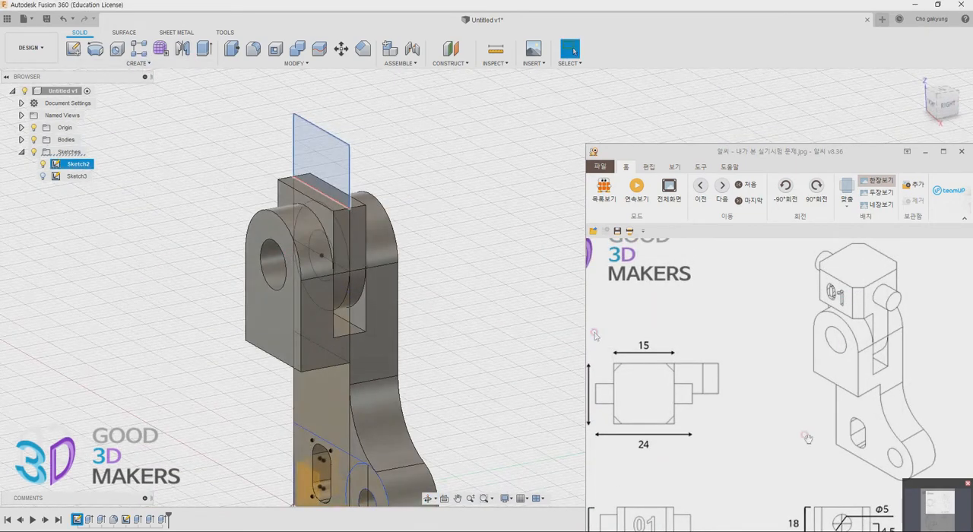
{"action": "mouse_move", "coordinate": [864, 452]}
{"action": "left_mouse_down"}
{"action": "mouse_move", "coordinate": [843, 324]}
{"action": "mouse_move", "coordinate": [851, 414]}
{"action": "left_mouse_up"}
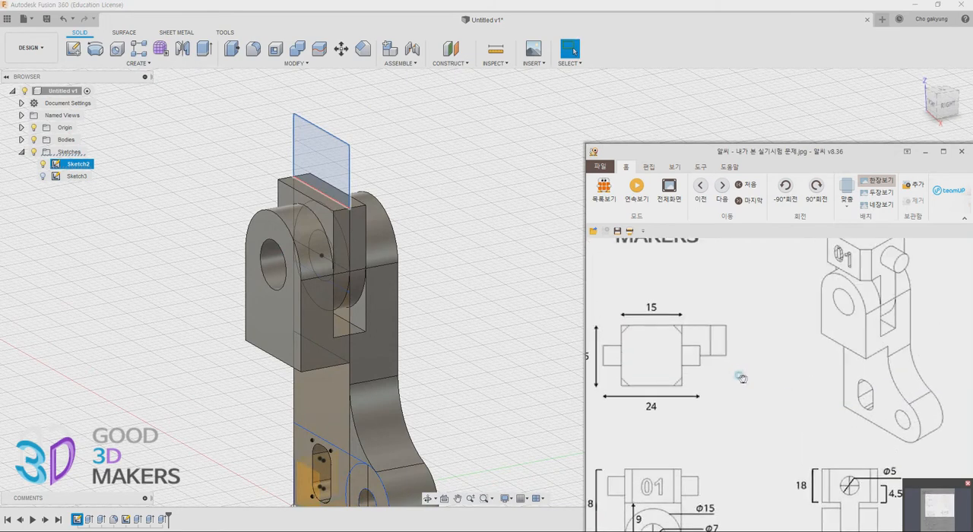
{"action": "left_click_drag", "start_coordinate": [742, 378], "coordinate": [777, 379]}
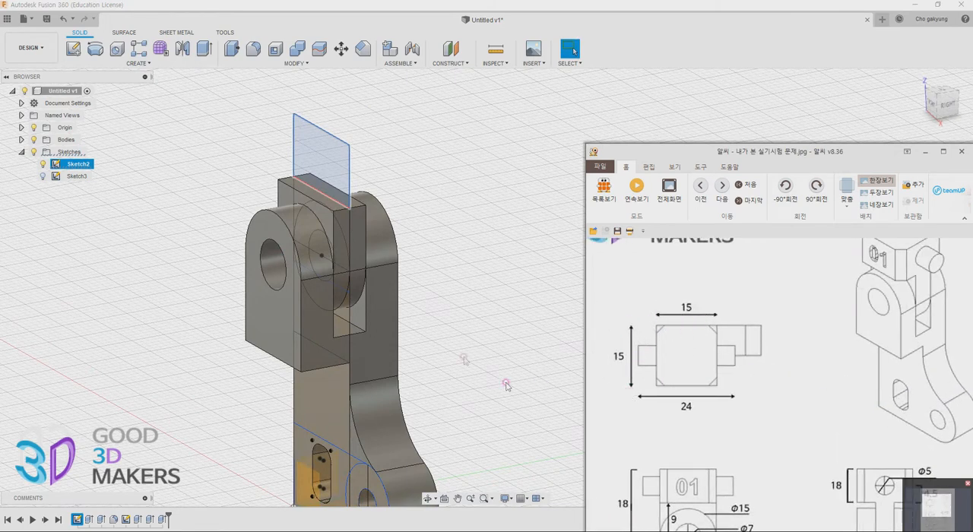
{"action": "left_click", "coordinate": [203, 49]}
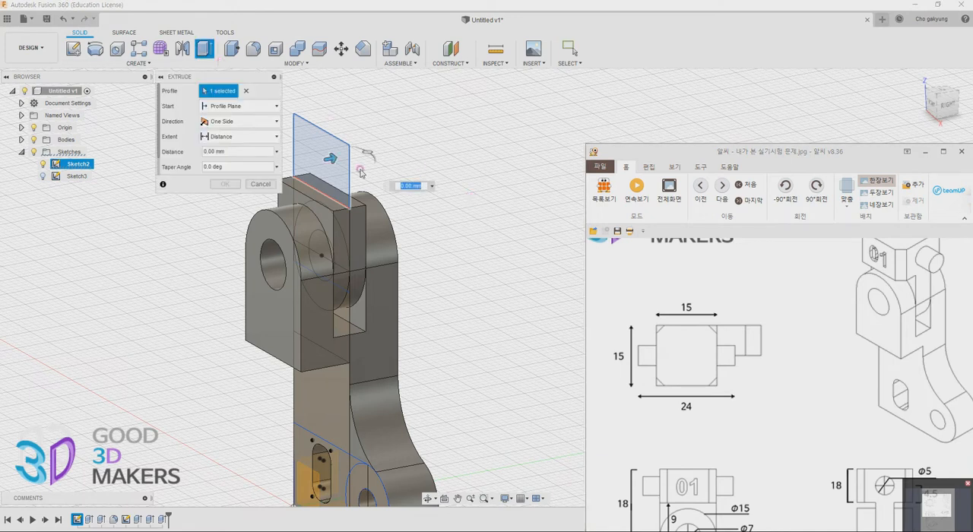
{"action": "left_click", "coordinate": [238, 121]}
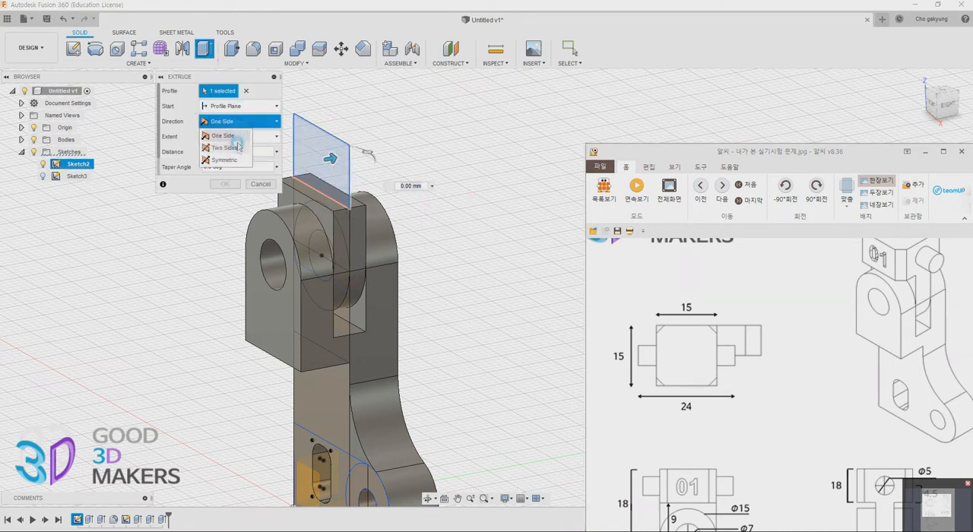
{"action": "left_click", "coordinate": [224, 159]}
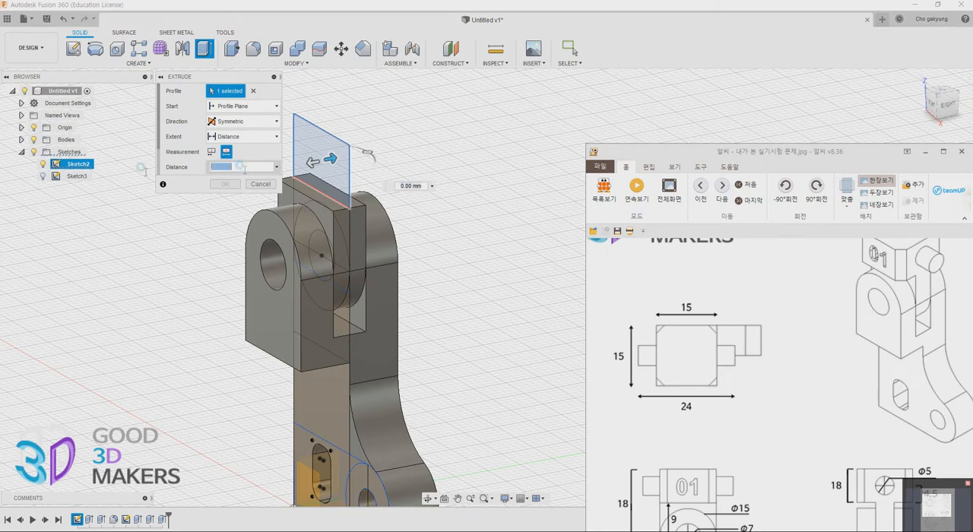
{"action": "key", "text": "Return"}
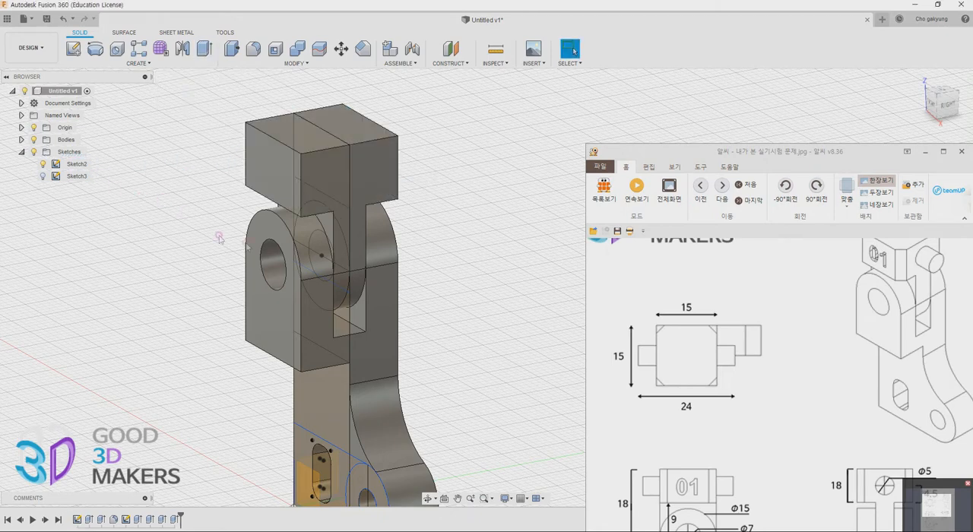
Measure the distances between both pairs of opposite edges on the upper block's top face
{"action": "middle_click_drag", "start_coordinate": [406, 257], "coordinate": [397, 307], "text": "shift"}
{"action": "key", "text": "i"}
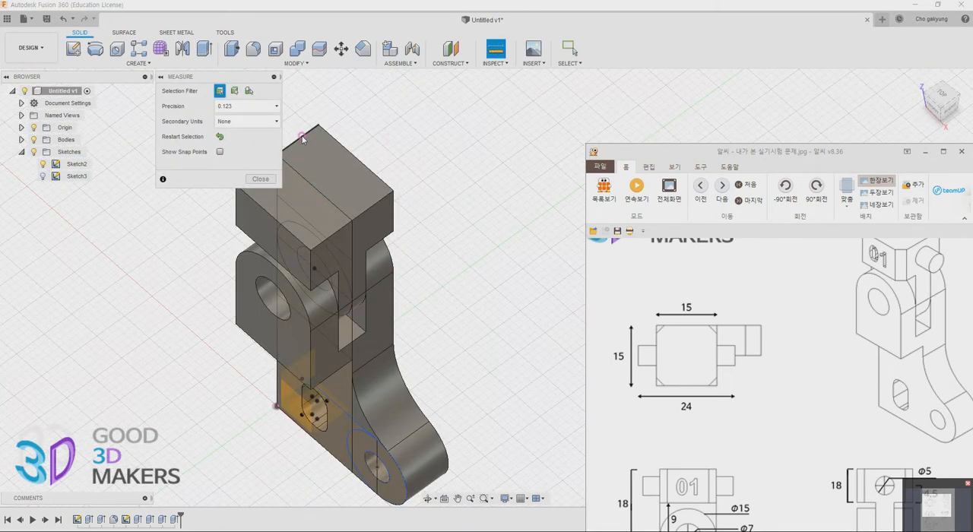
{"action": "left_click", "coordinate": [302, 138]}
{"action": "left_click", "coordinate": [371, 209]}
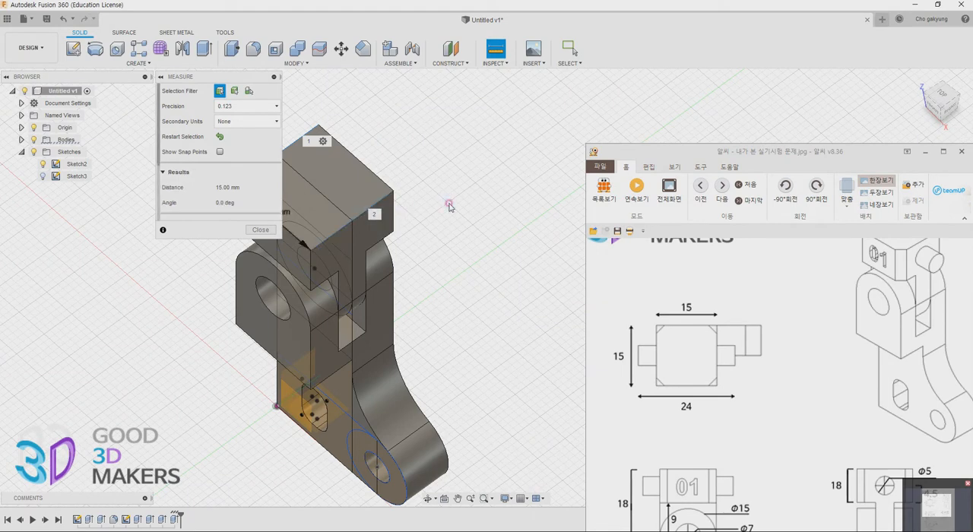
{"action": "middle_click_drag", "start_coordinate": [423, 198], "coordinate": [494, 199], "text": "shift"}
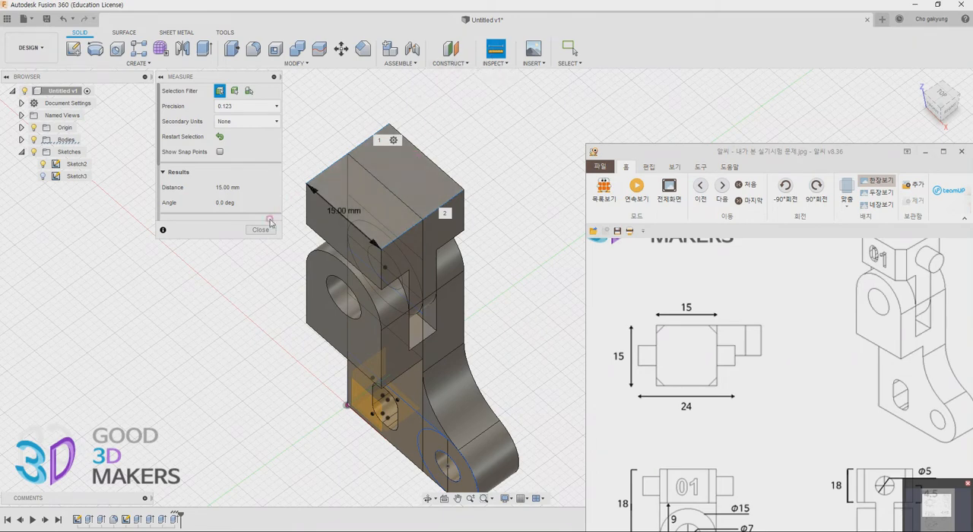
{"action": "left_click", "coordinate": [263, 233]}
{"action": "left_click", "coordinate": [495, 49]}
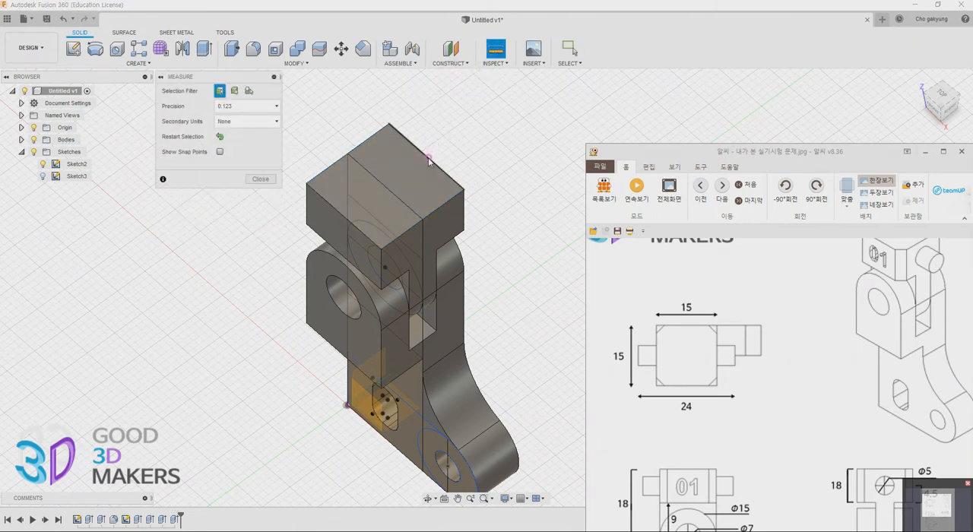
{"action": "left_click", "coordinate": [344, 221]}
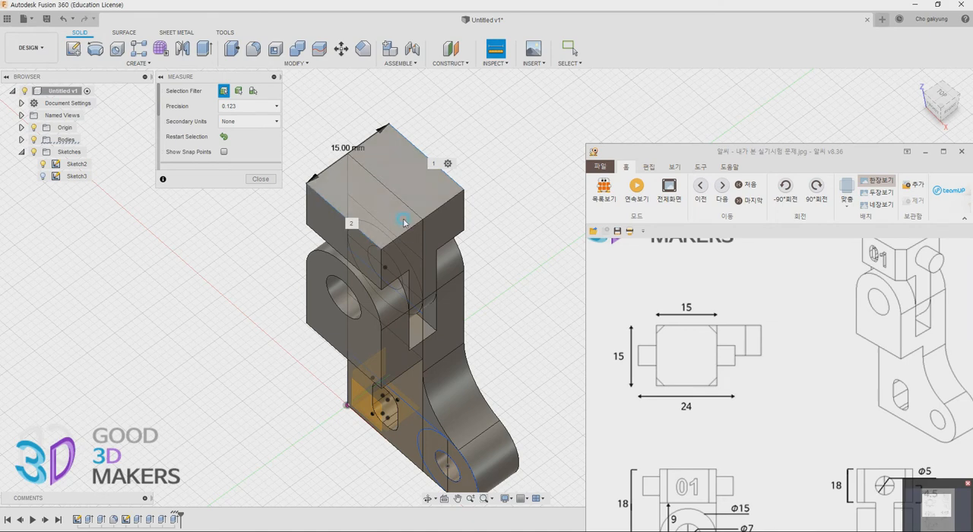
{"action": "left_click", "coordinate": [263, 182]}
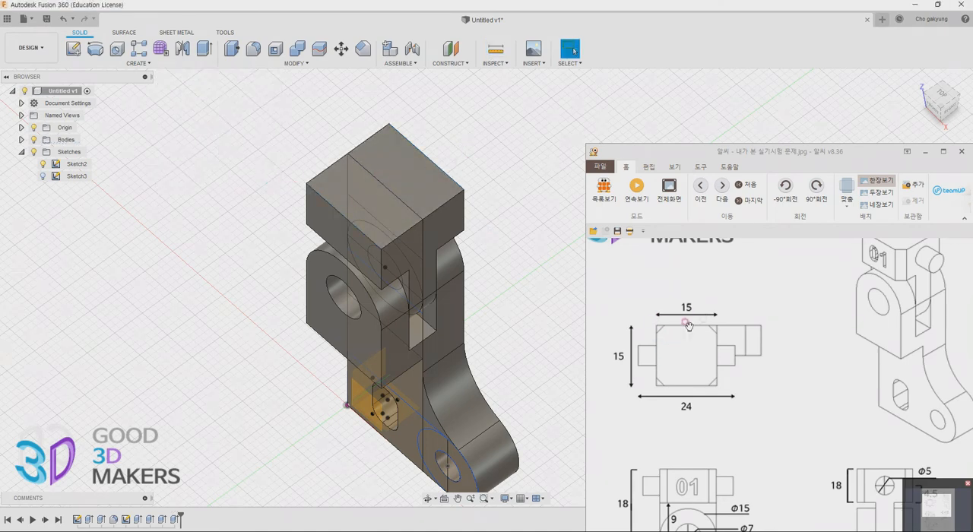
Examine the reference drawing's upper block corners and its note on unmarked fillet and chamfer sizes
{"action": "mouse_move", "coordinate": [450, 344]}
{"action": "middle_mouse_down", "text": "shift"}
{"action": "mouse_move", "coordinate": [458, 312]}
{"action": "mouse_move", "coordinate": [444, 321]}
{"action": "middle_mouse_up", "text": "shift"}
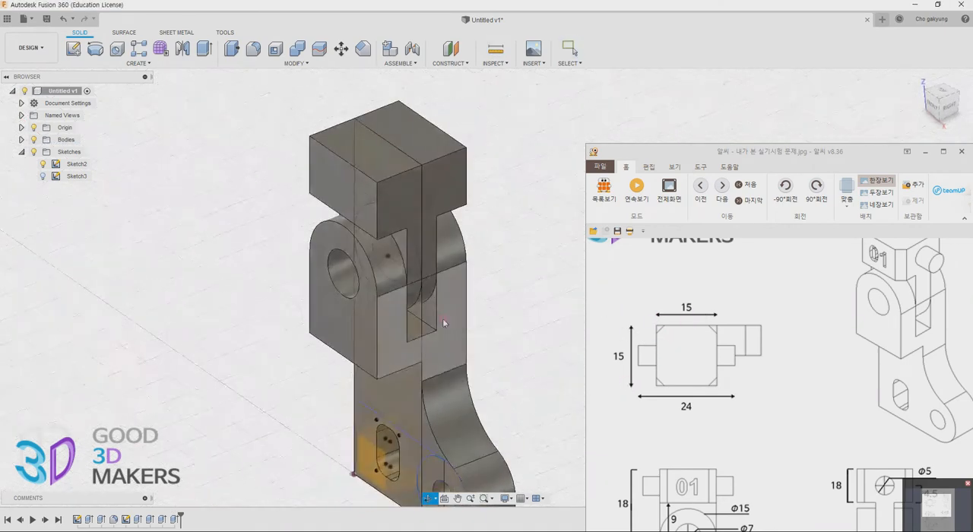
{"action": "left_click_drag", "start_coordinate": [867, 306], "coordinate": [881, 294]}
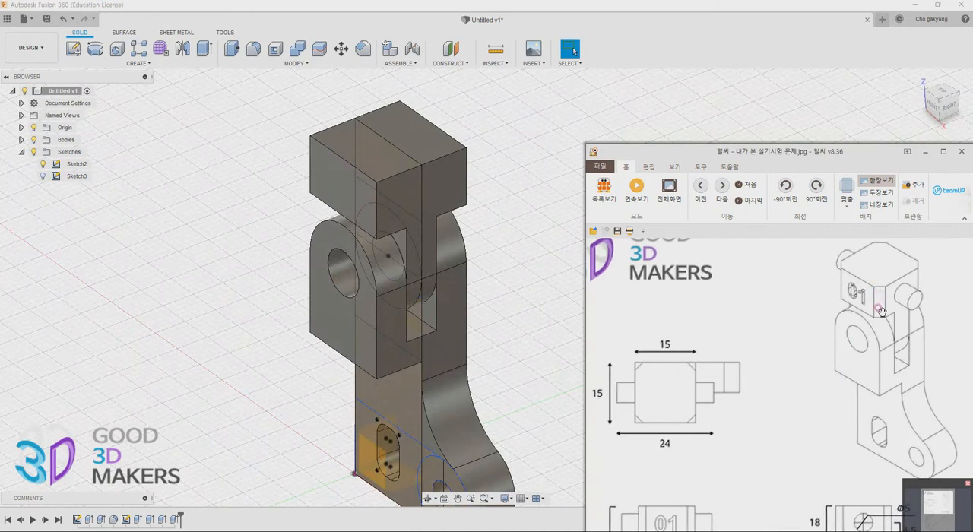
{"action": "left_click_drag", "start_coordinate": [881, 368], "coordinate": [858, 262]}
{"action": "left_click_drag", "start_coordinate": [851, 372], "coordinate": [757, 266]}
{"action": "left_click_drag", "start_coordinate": [859, 413], "coordinate": [844, 201]}
{"action": "left_click_drag", "start_coordinate": [851, 152], "coordinate": [703, 68]}
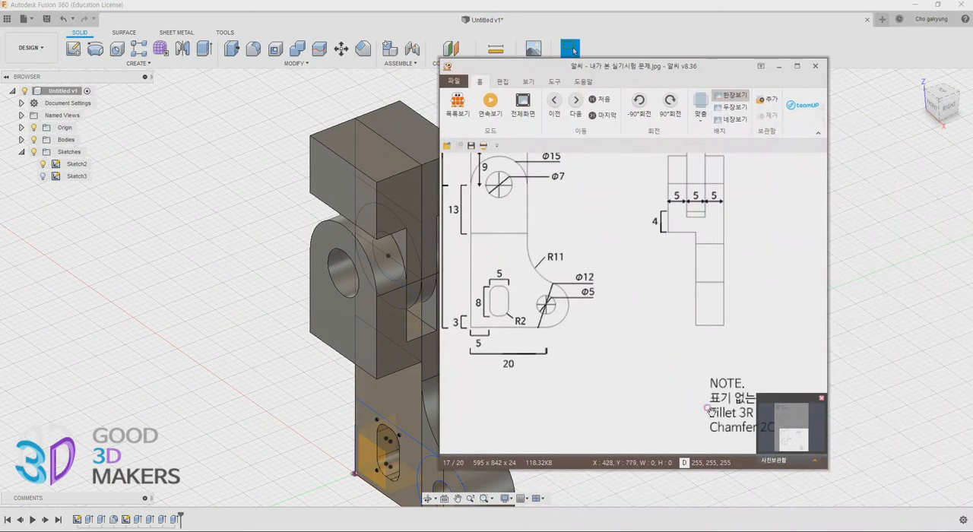
{"action": "left_click_drag", "start_coordinate": [663, 355], "coordinate": [662, 358]}
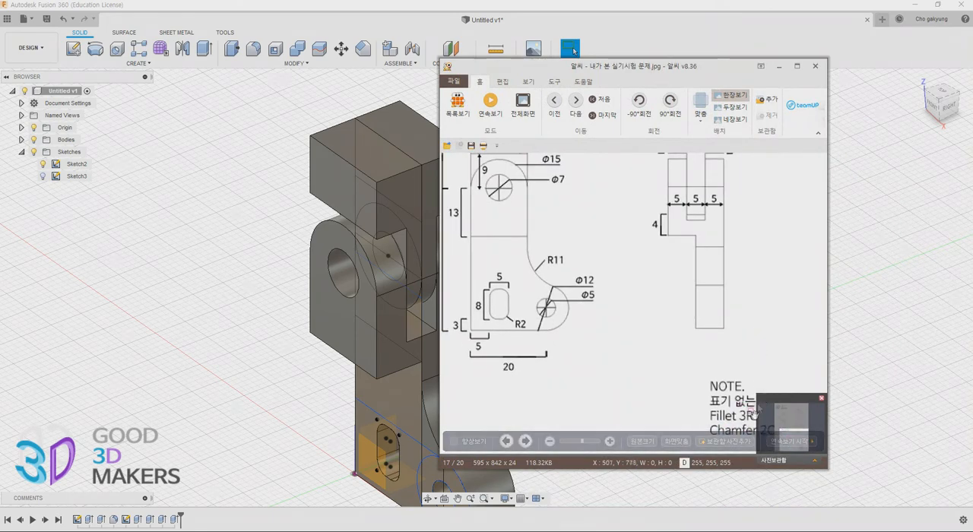
{"action": "left_click_drag", "start_coordinate": [648, 67], "coordinate": [812, 121]}
{"action": "scroll", "coordinate": [859, 259], "scroll_direction": "up", "scroll_amount": 8}
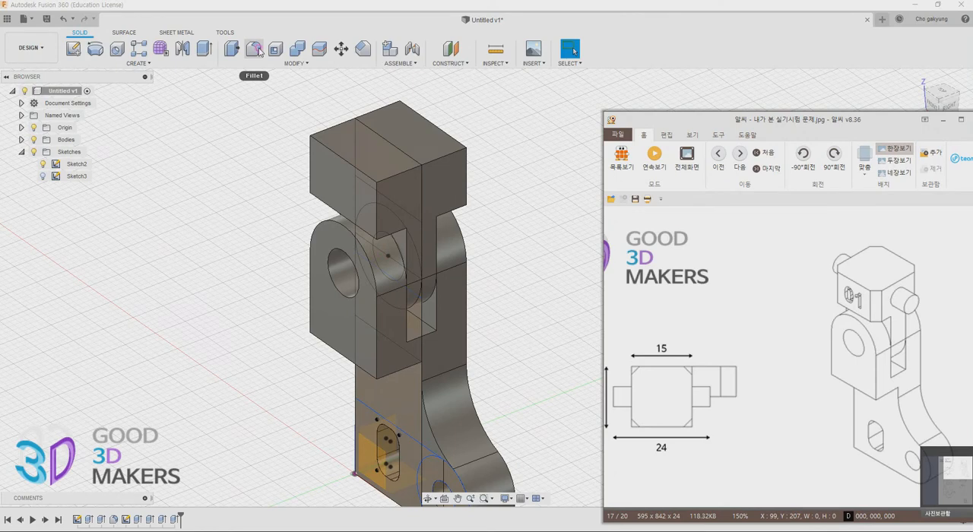
Chamfer the four vertical corner edges of the upper block with an equal distance of 2 mm
{"action": "left_click", "coordinate": [295, 65]}
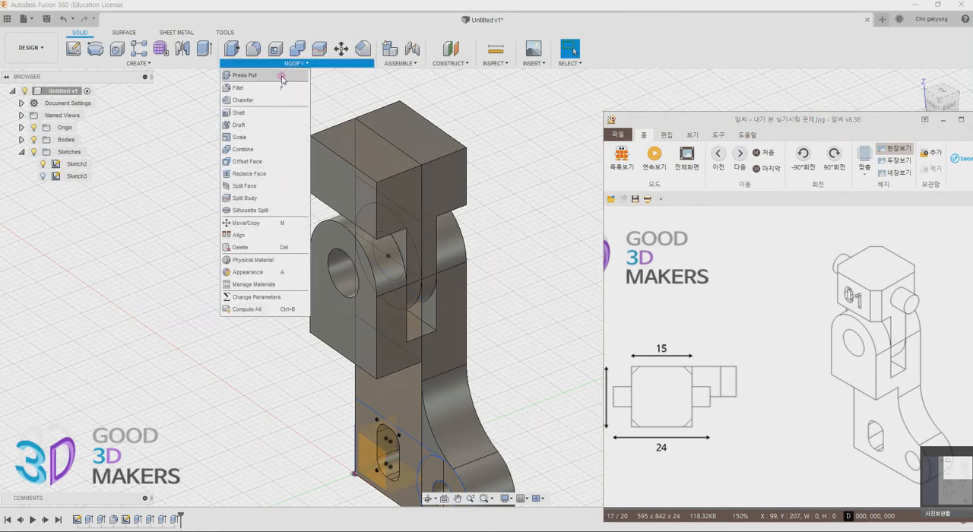
{"action": "left_click", "coordinate": [255, 100]}
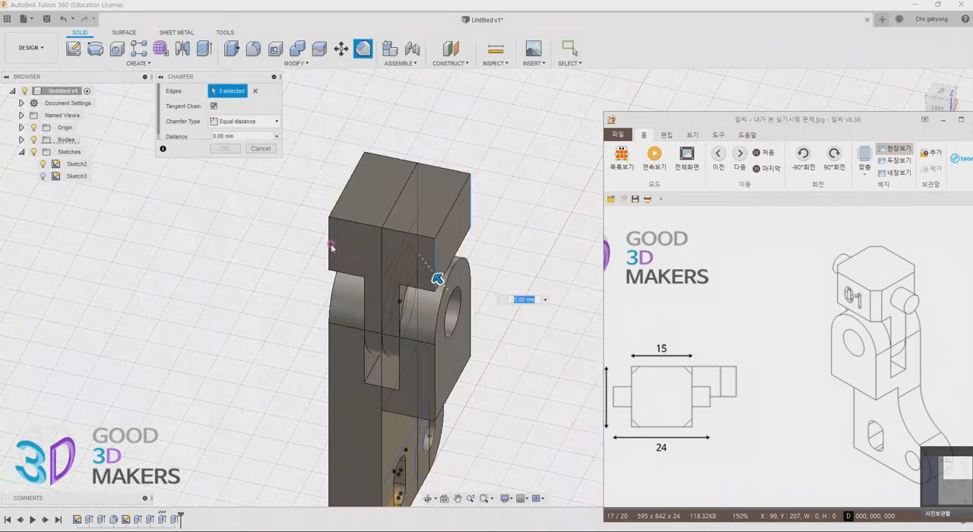
{"action": "left_click", "coordinate": [330, 247]}
{"action": "middle_click_drag", "start_coordinate": [344, 270], "coordinate": [547, 173], "text": "shift"}
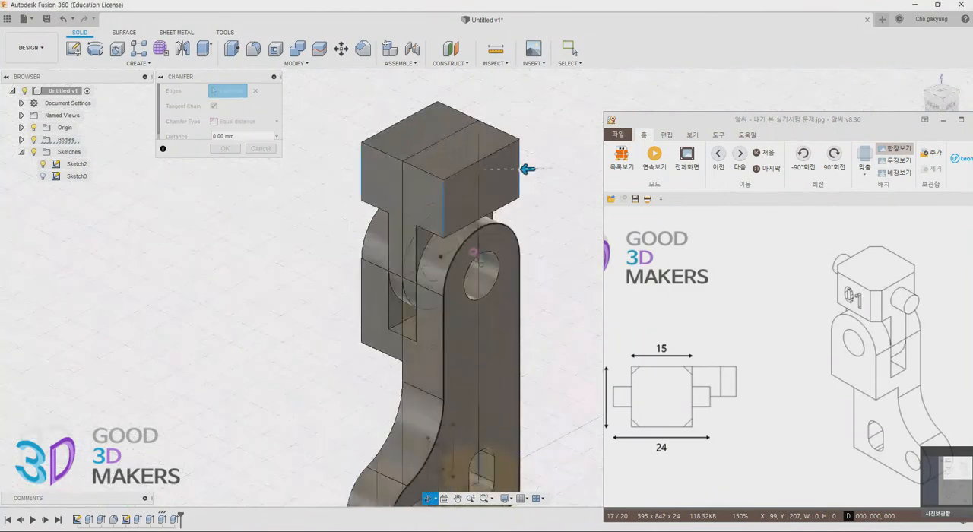
{"action": "middle_click_drag", "start_coordinate": [522, 196], "coordinate": [401, 207]}
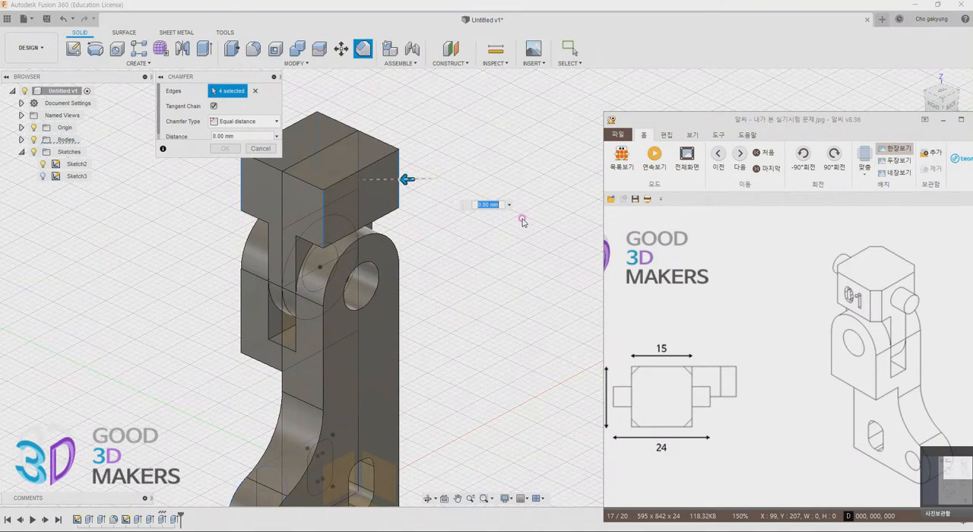
{"action": "key", "text": "Return"}
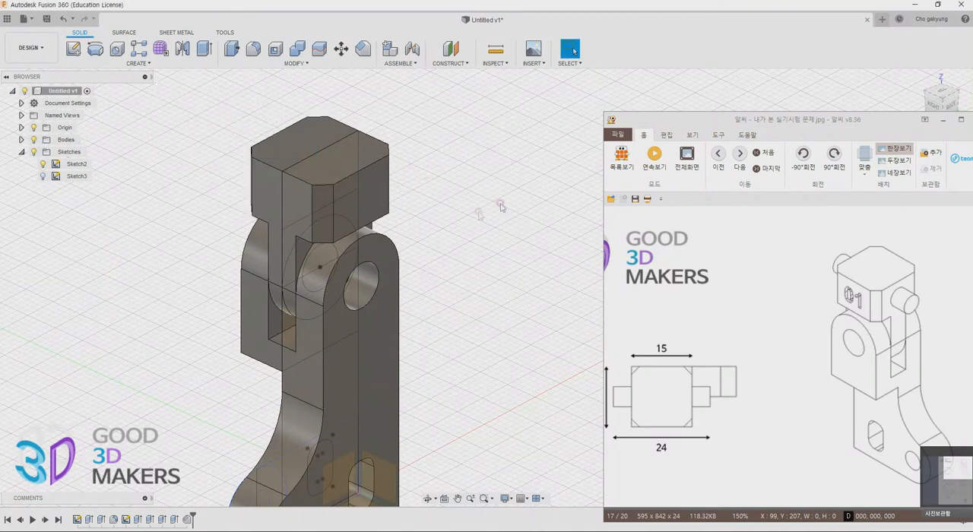
{"action": "middle_click_drag", "start_coordinate": [383, 271], "coordinate": [438, 258]}
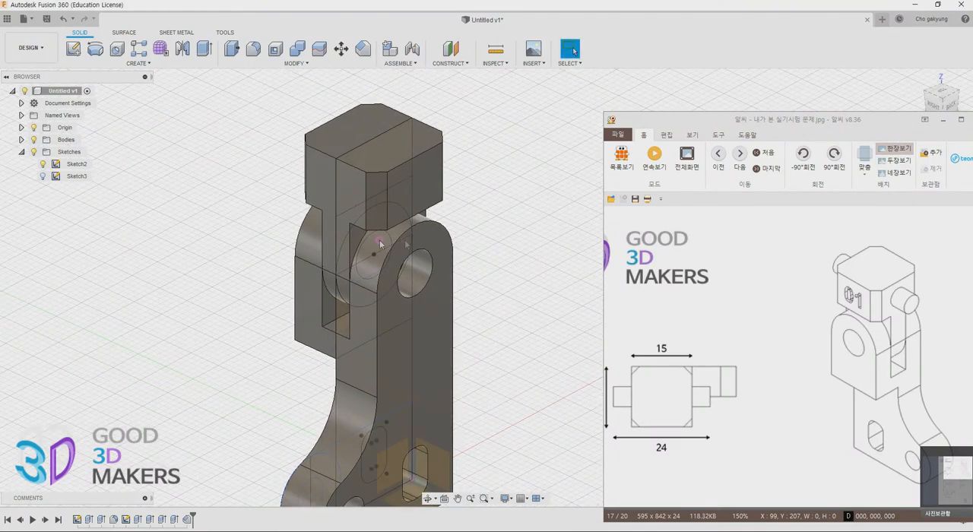
{"action": "middle_click_drag", "start_coordinate": [380, 247], "coordinate": [461, 242], "text": "shift"}
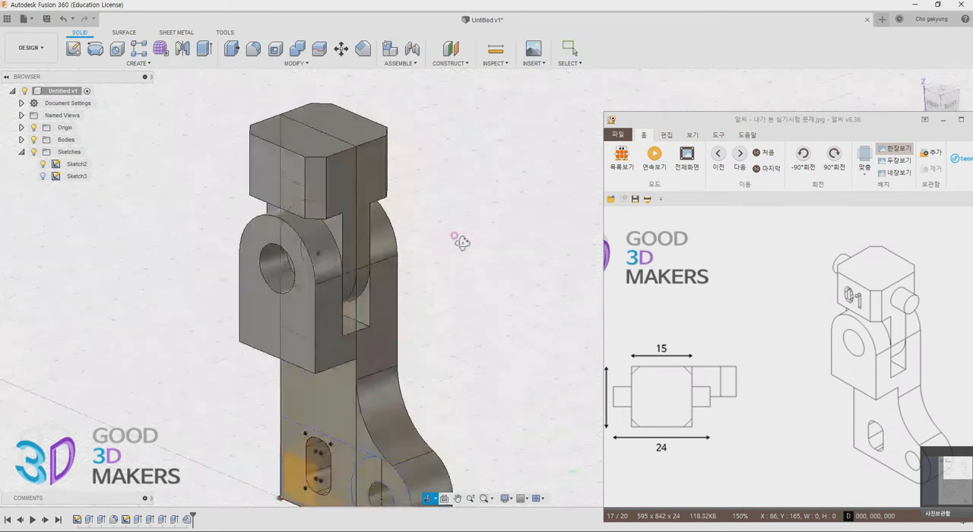
{"action": "middle_click_drag", "start_coordinate": [387, 261], "coordinate": [465, 273]}
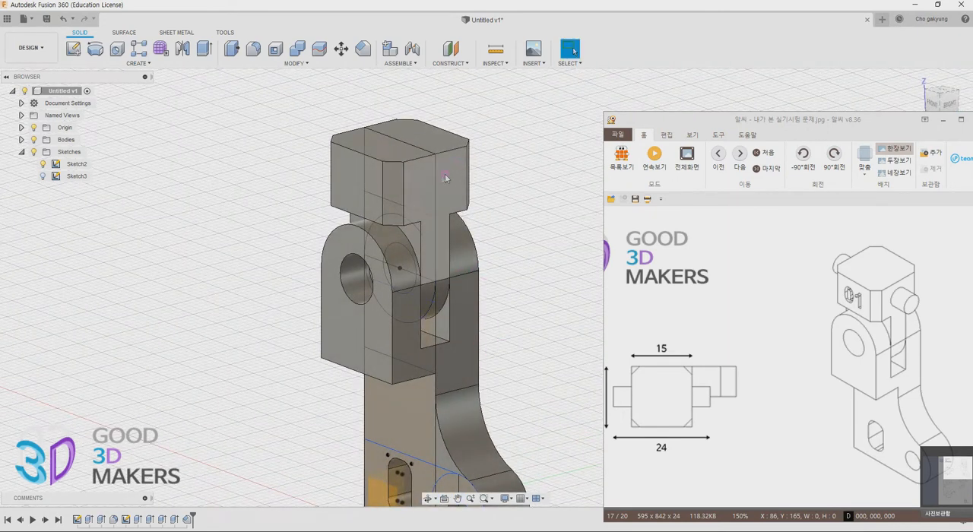
{"action": "middle_click_drag", "start_coordinate": [519, 338], "coordinate": [458, 320], "text": "shift"}
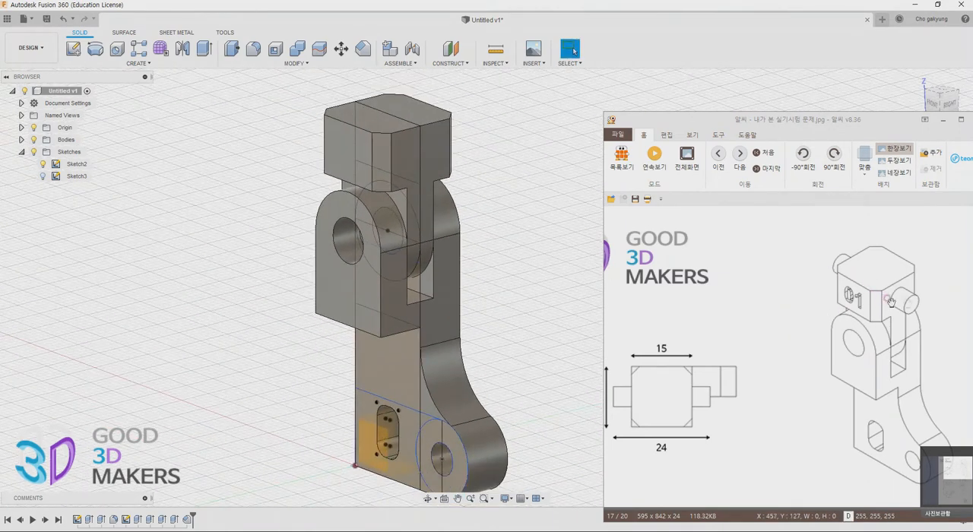
Select all three regions of the hinge circle in the sketch as the profile for Extrude
{"action": "middle_click_drag", "start_coordinate": [558, 293], "coordinate": [436, 293], "text": "shift"}
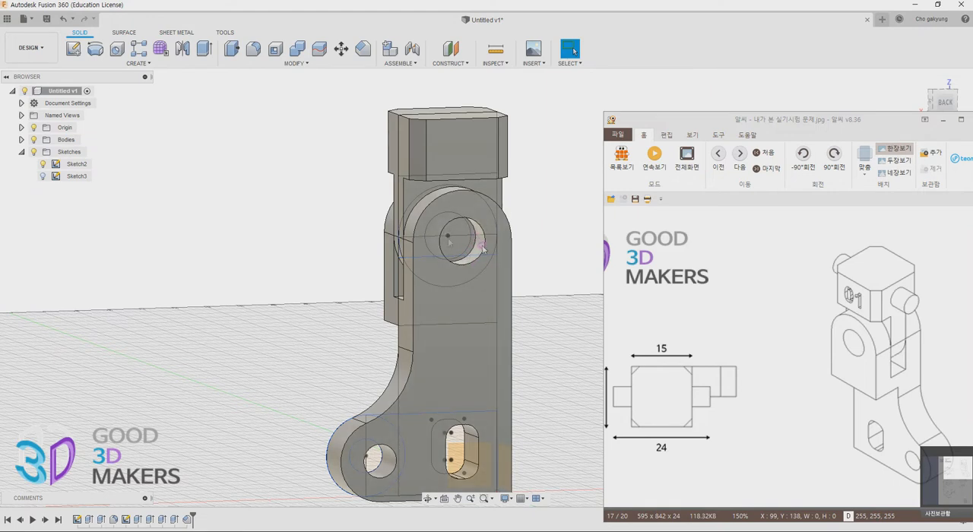
{"action": "key", "text": "e"}
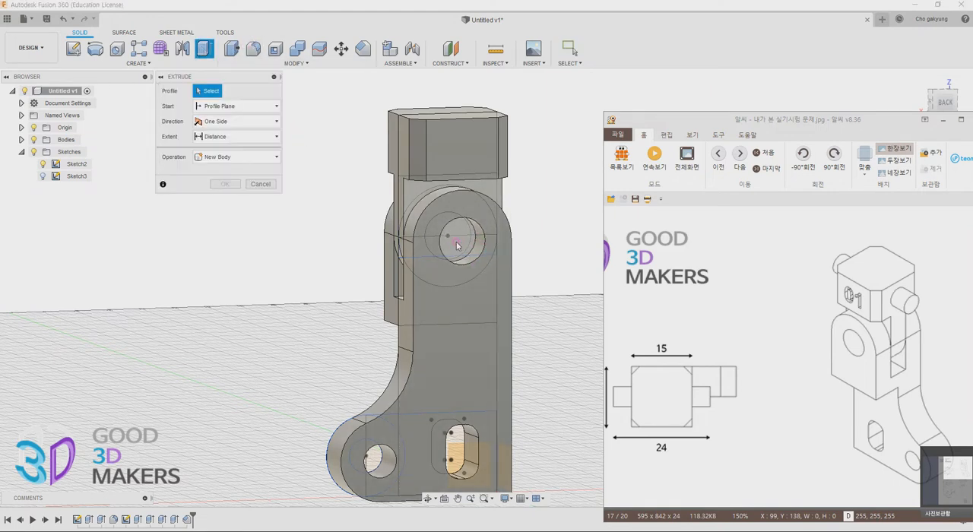
{"action": "left_click", "coordinate": [457, 245]}
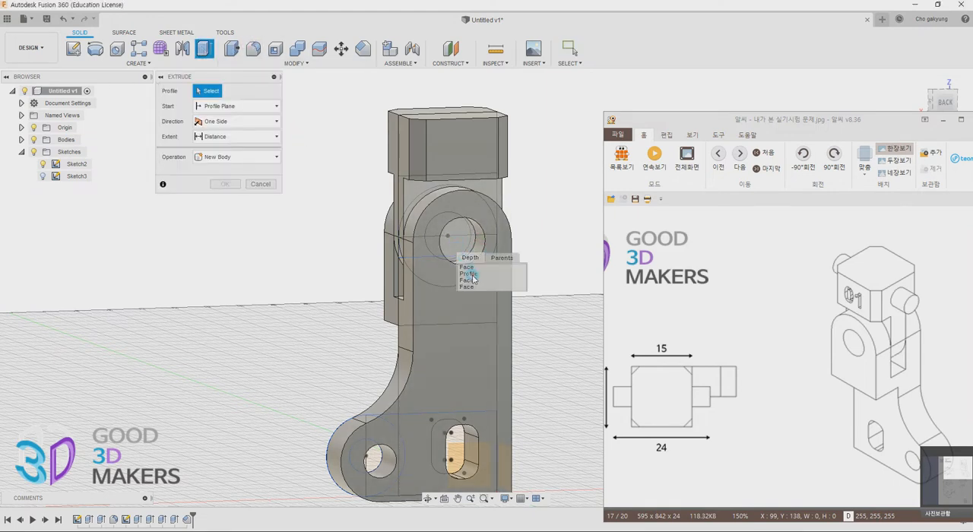
{"action": "left_click", "coordinate": [472, 275]}
{"action": "scroll", "coordinate": [456, 262], "scroll_direction": "up", "scroll_amount": 2}
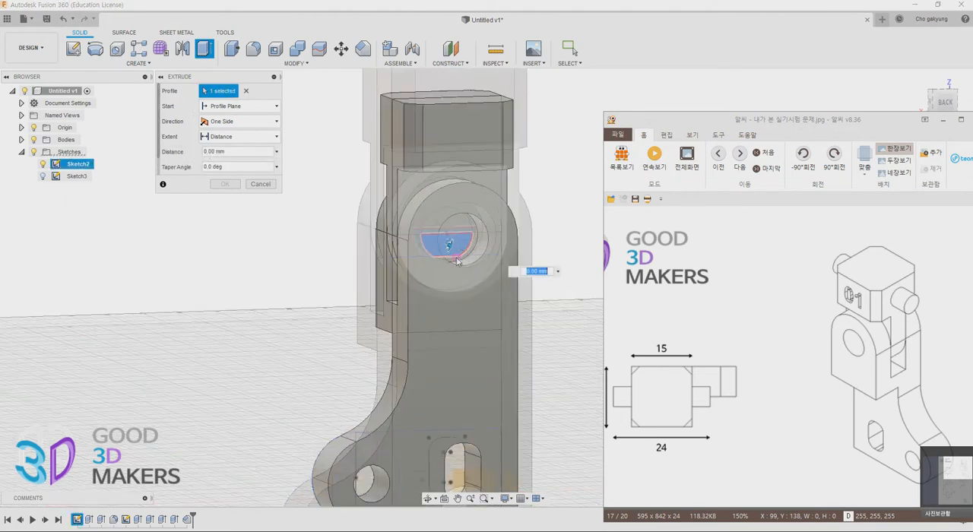
{"action": "scroll", "coordinate": [457, 261], "scroll_direction": "up", "scroll_amount": 4}
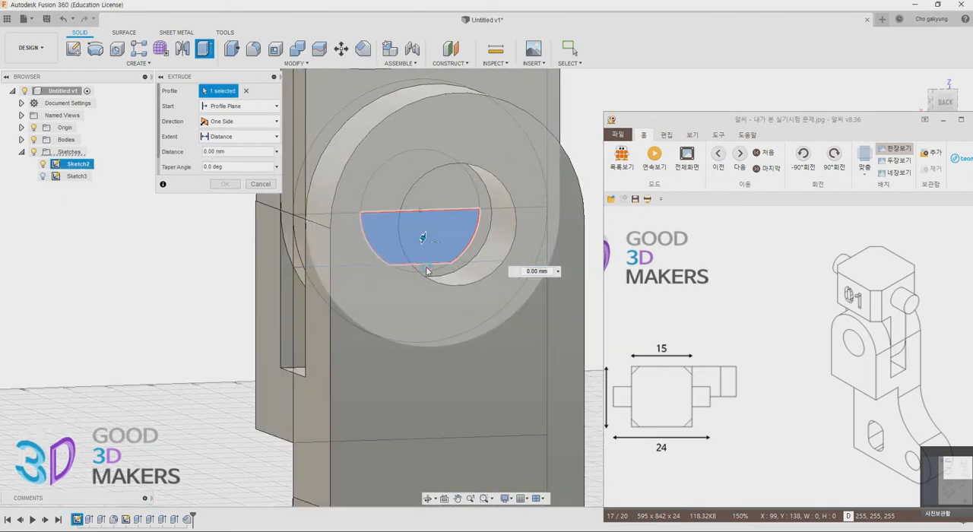
{"action": "left_click", "coordinate": [427, 270]}
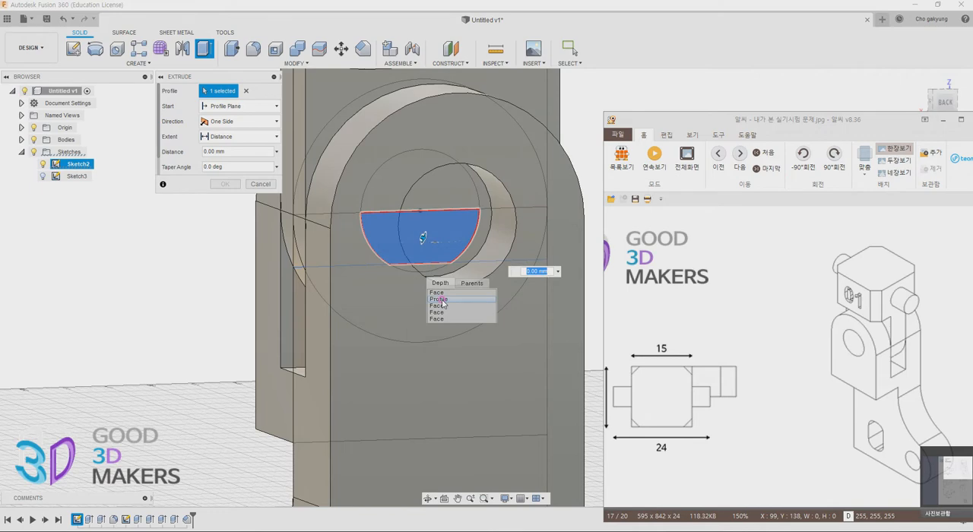
{"action": "left_click", "coordinate": [438, 299]}
{"action": "left_click", "coordinate": [453, 189]}
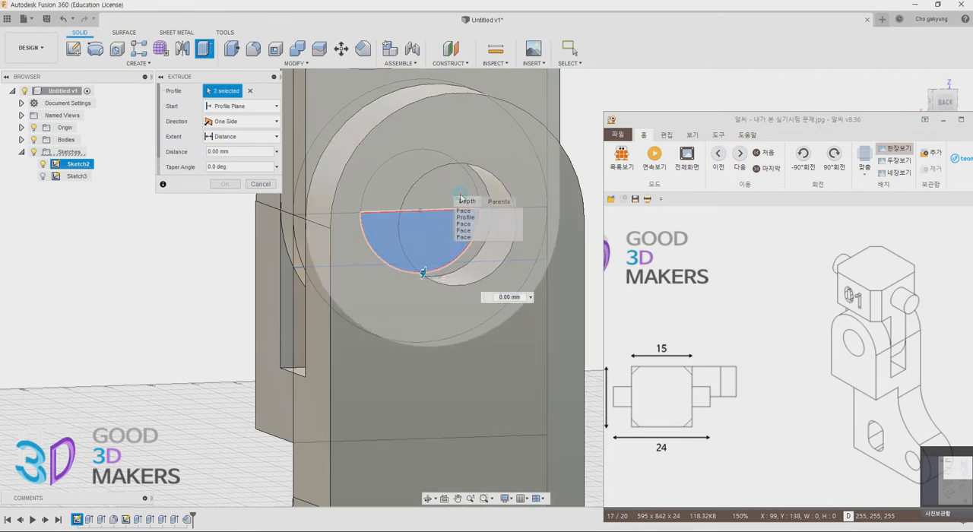
{"action": "left_click", "coordinate": [471, 218]}
{"action": "middle_click_drag", "start_coordinate": [448, 299], "coordinate": [469, 292], "text": "shift"}
{"action": "scroll", "coordinate": [469, 292], "scroll_direction": "down", "scroll_amount": 5}
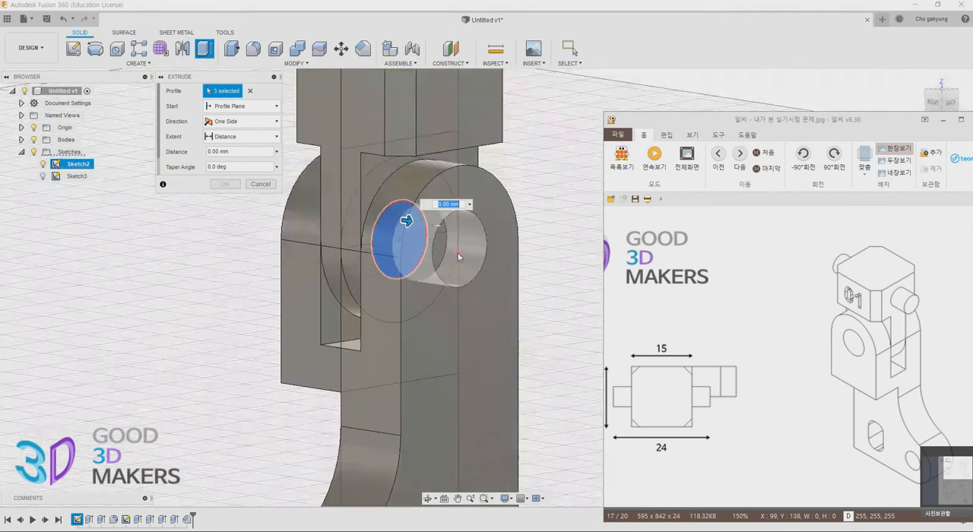
Extrude the hinge circle one-sided by 5 mm as a new body, starting from the side face of the tongue
{"action": "left_click", "coordinate": [250, 107]}
{"action": "left_click", "coordinate": [230, 145]}
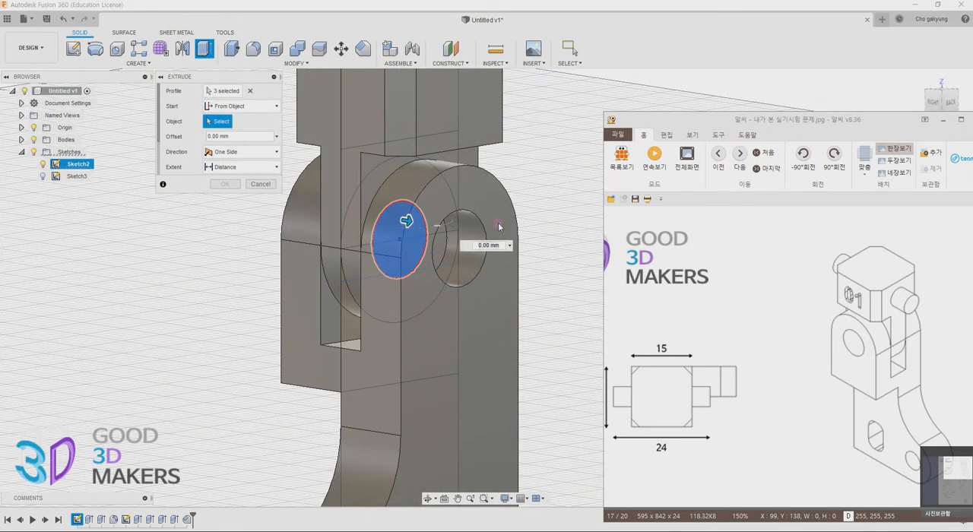
{"action": "left_click", "coordinate": [471, 157]}
{"action": "left_click_drag", "start_coordinate": [426, 223], "coordinate": [466, 230]}
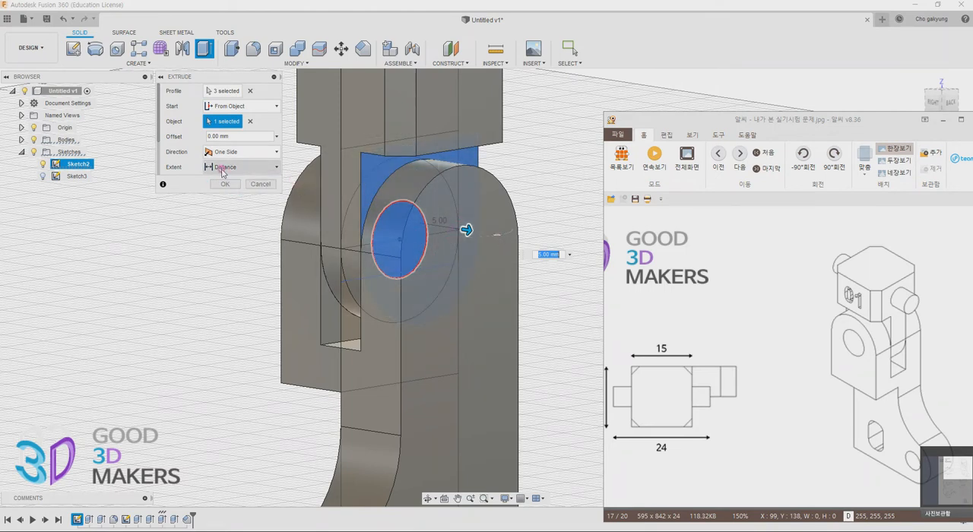
{"action": "scroll", "coordinate": [223, 172], "scroll_direction": "down", "scroll_amount": 2}
{"action": "left_click", "coordinate": [228, 166]}
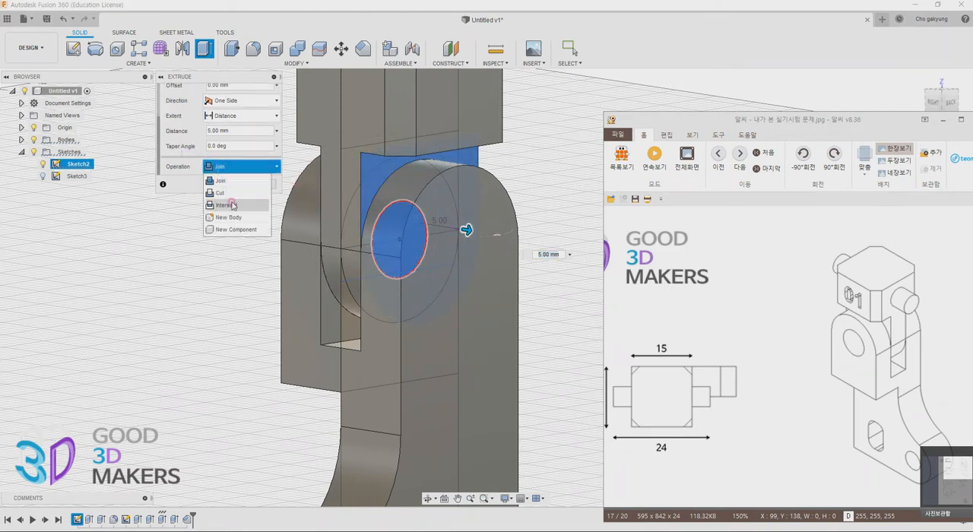
{"action": "left_click", "coordinate": [238, 218]}
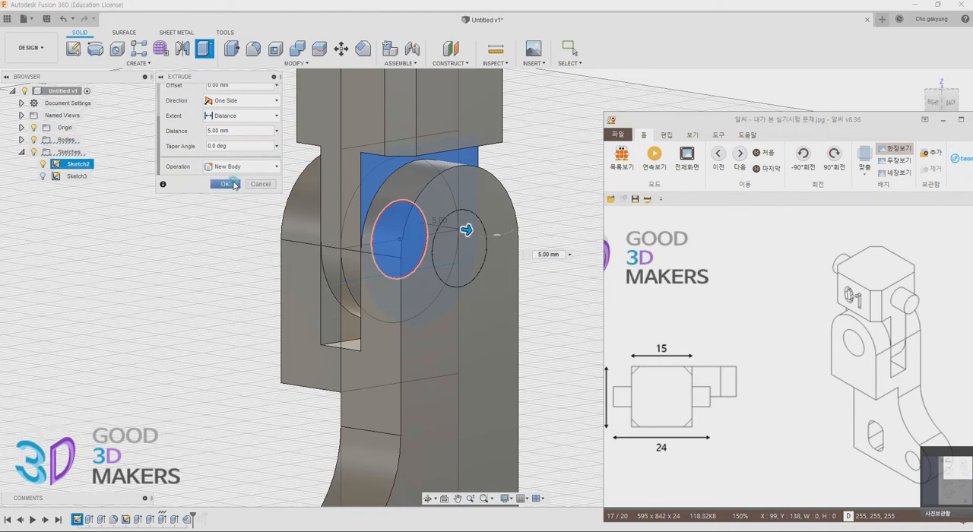
{"action": "left_click", "coordinate": [225, 184]}
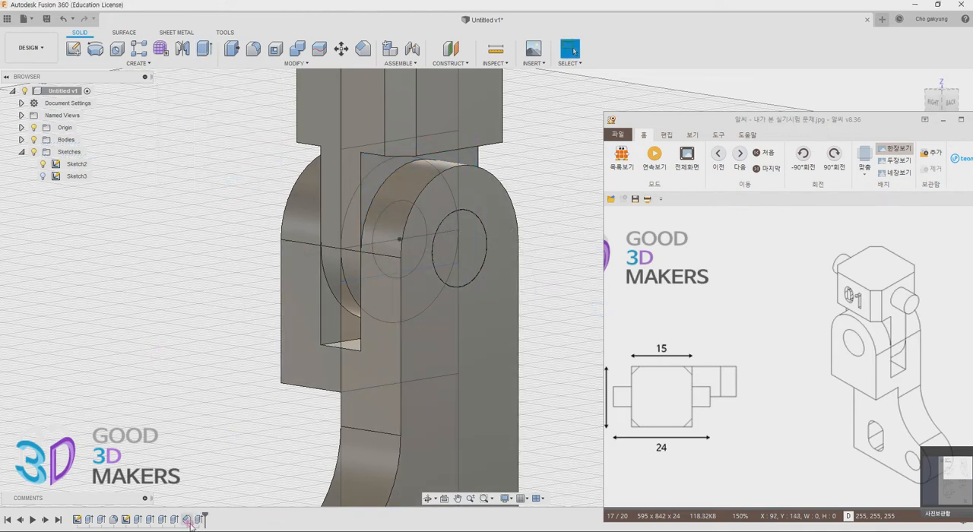
Mirror the new hinge pin body across the origin mid-plane to the opposite fork arm
{"action": "left_click", "coordinate": [20, 140]}
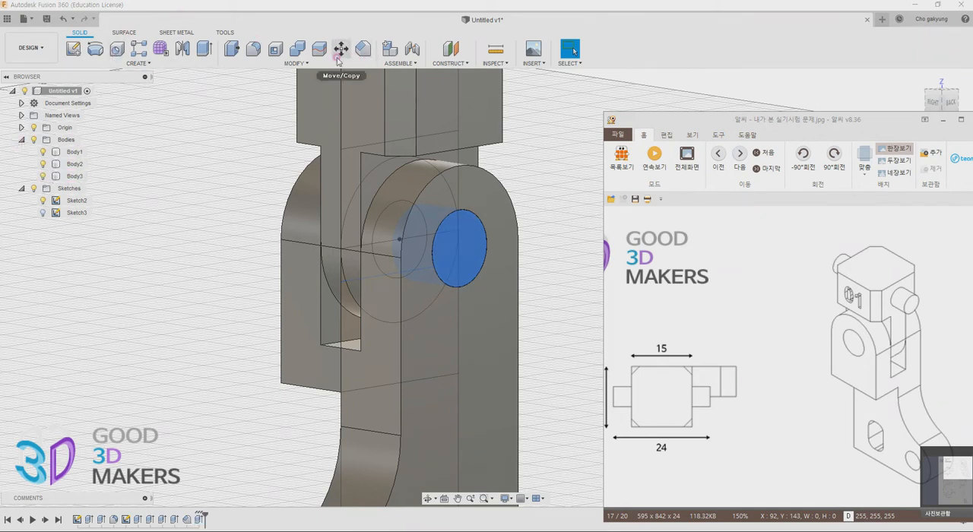
{"action": "left_click", "coordinate": [294, 63]}
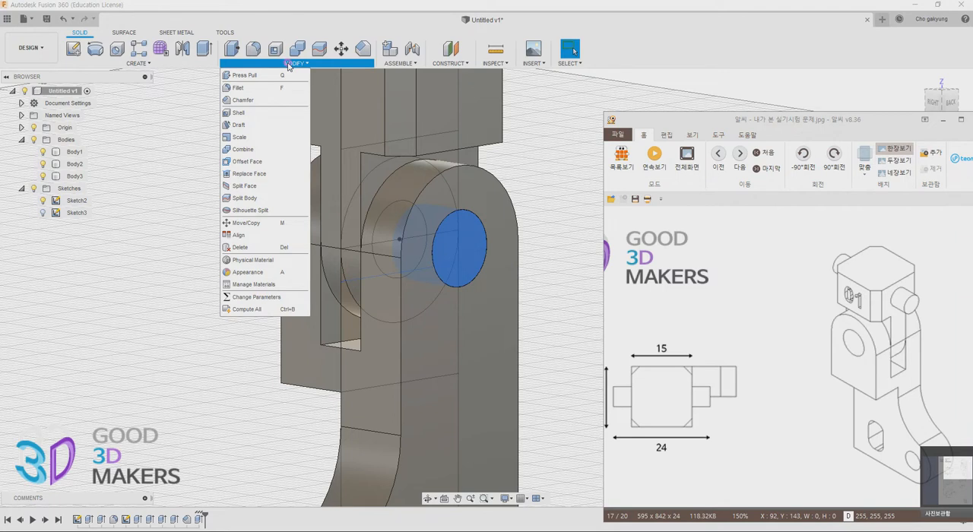
{"action": "left_click", "coordinate": [180, 50]}
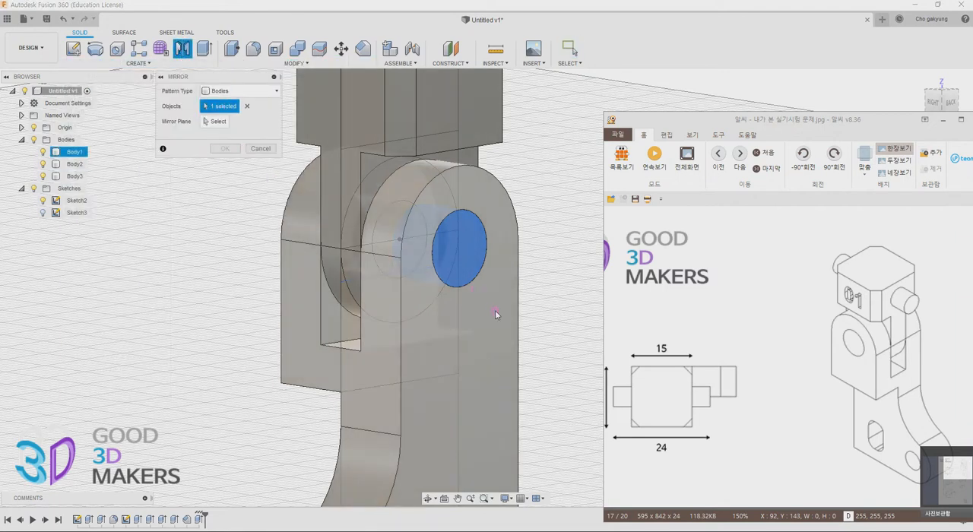
{"action": "scroll", "coordinate": [520, 397], "scroll_direction": "up", "scroll_amount": 2}
{"action": "scroll", "coordinate": [522, 396], "scroll_direction": "down", "scroll_amount": 4}
{"action": "middle_click_drag", "start_coordinate": [529, 402], "coordinate": [483, 313]}
{"action": "left_click", "coordinate": [219, 121]}
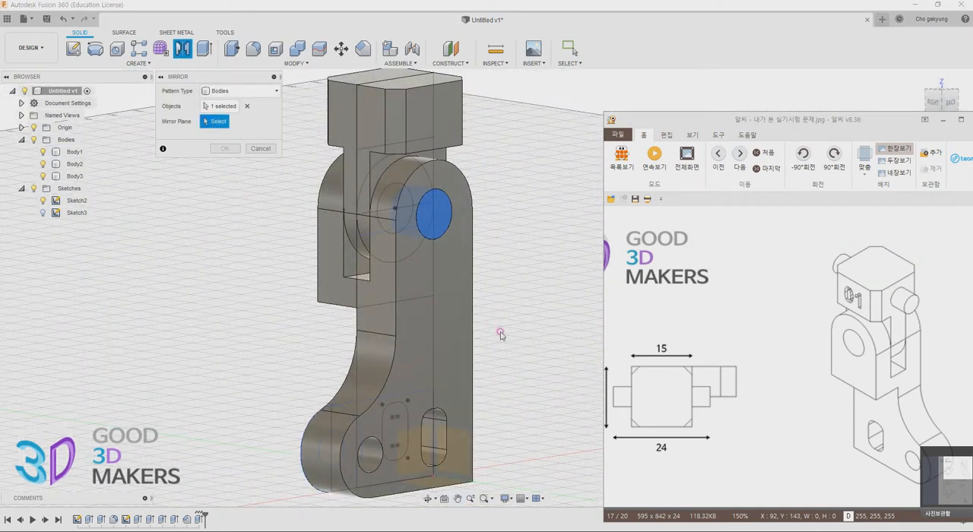
{"action": "left_click", "coordinate": [423, 456]}
{"action": "middle_click_drag", "start_coordinate": [349, 294], "coordinate": [472, 297], "text": "shift"}
{"action": "left_click", "coordinate": [219, 152]}
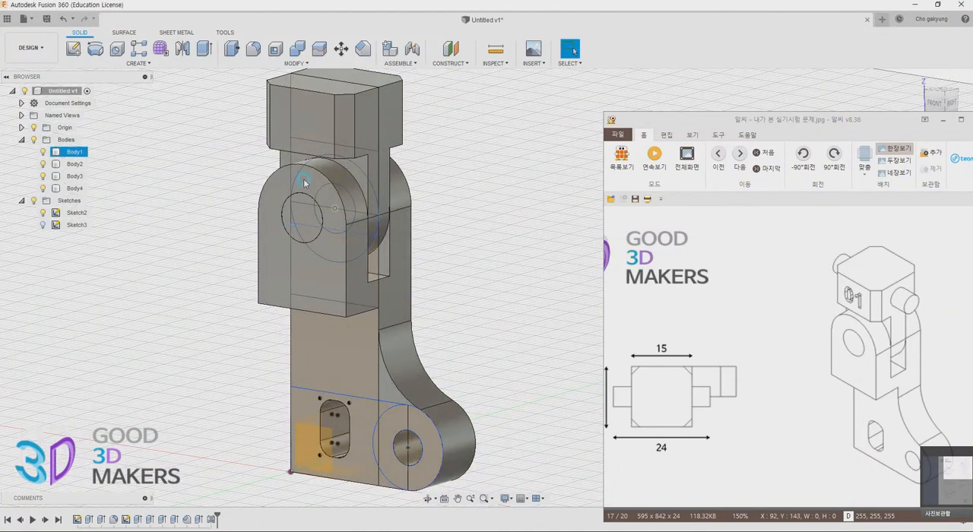
Examine the hinge pins and the upper block from several sides and compare them with the reference drawing
{"action": "middle_click_drag", "start_coordinate": [433, 369], "coordinate": [337, 366], "text": "shift"}
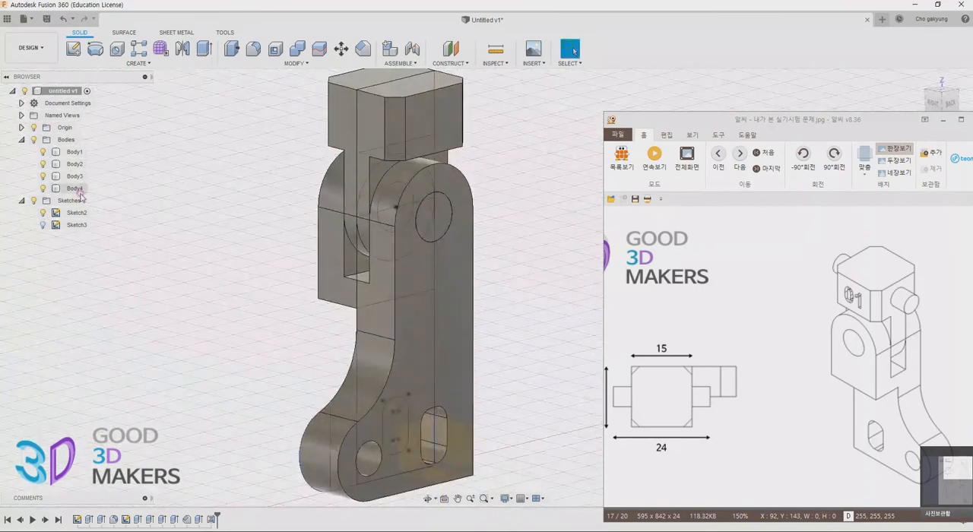
{"action": "middle_click_drag", "start_coordinate": [150, 263], "coordinate": [413, 214], "text": "shift"}
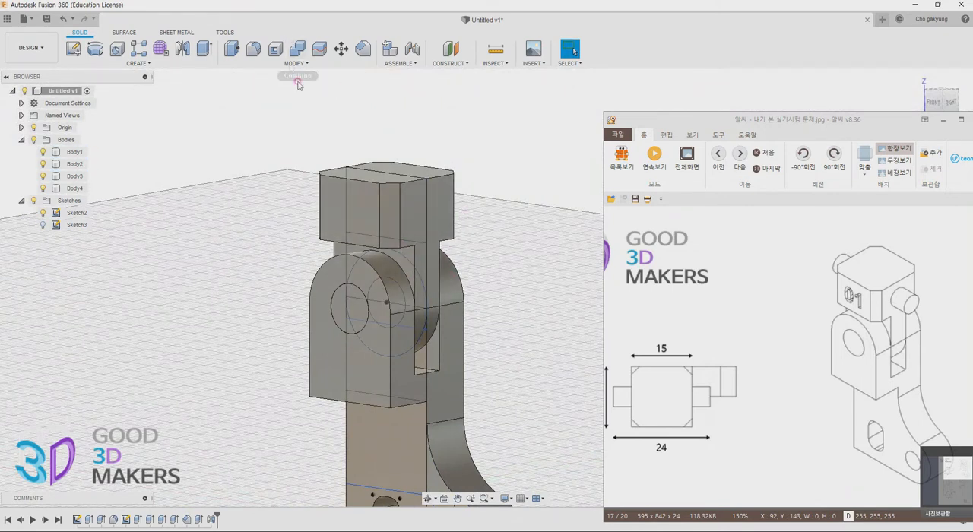
{"action": "left_click", "coordinate": [439, 215]}
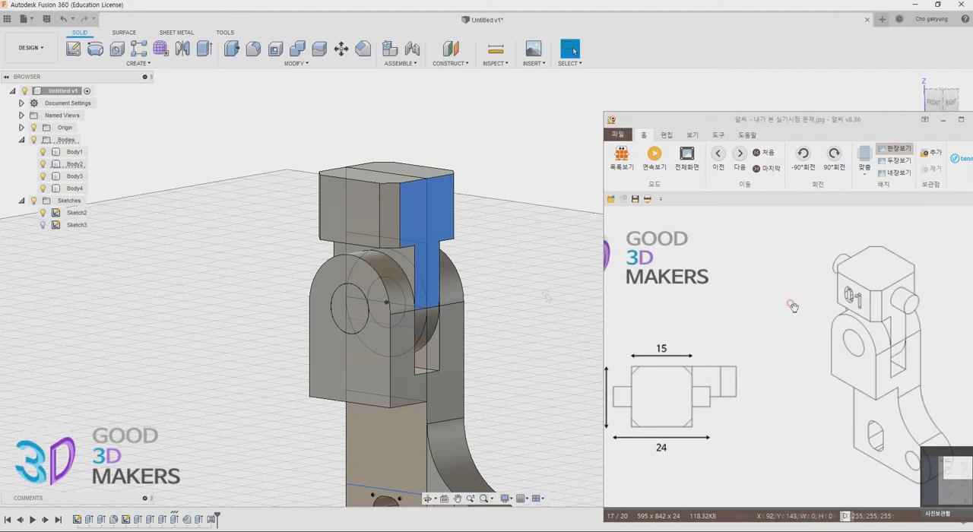
{"action": "middle_click_drag", "start_coordinate": [525, 331], "coordinate": [493, 256]}
{"action": "scroll", "coordinate": [497, 266], "scroll_direction": "up", "scroll_amount": 1}
{"action": "scroll", "coordinate": [497, 283], "scroll_direction": "down", "scroll_amount": 2}
{"action": "middle_click_drag", "start_coordinate": [488, 320], "coordinate": [495, 284]}
{"action": "left_click", "coordinate": [494, 279]}
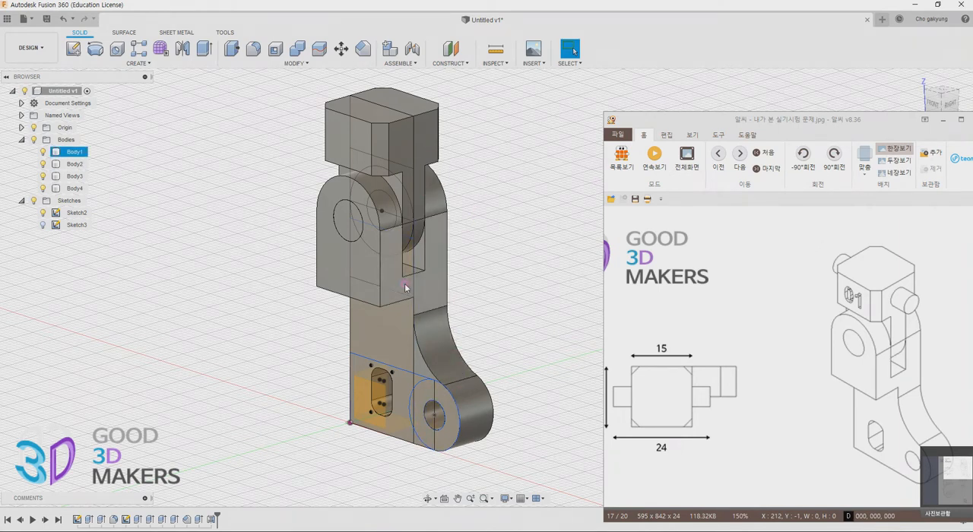
{"action": "middle_click_drag", "start_coordinate": [444, 247], "coordinate": [445, 275]}
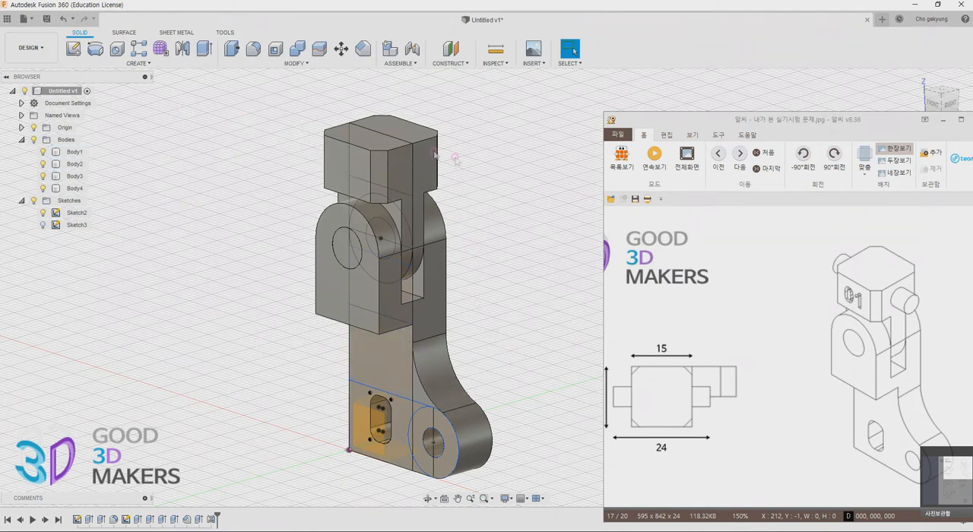
Start a sketch on the upper block's side face and draw a 5 mm diameter circle centred on the vertical axis
{"action": "left_click", "coordinate": [427, 180]}
{"action": "left_click", "coordinate": [73, 48]}
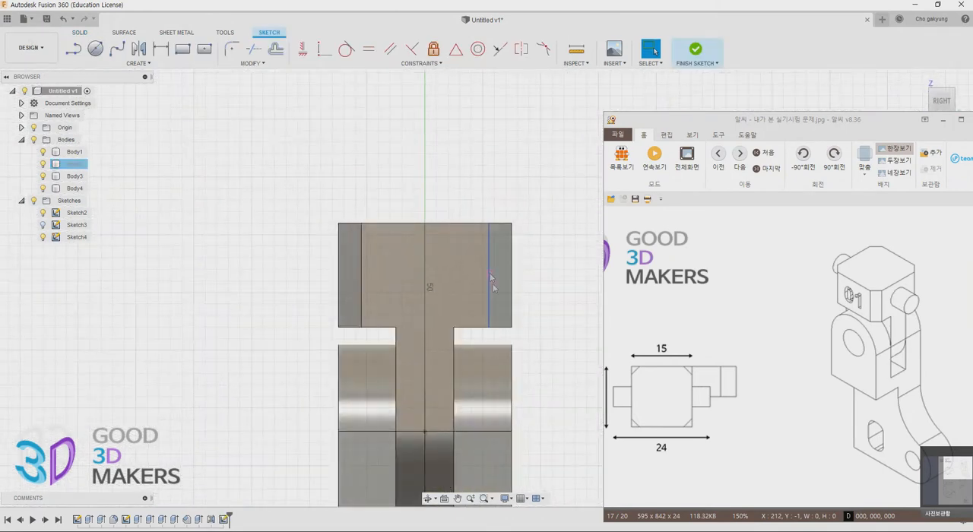
{"action": "left_click_drag", "start_coordinate": [795, 479], "coordinate": [795, 214]}
{"action": "scroll", "coordinate": [503, 295], "scroll_direction": "up", "scroll_amount": 4}
{"action": "left_click", "coordinate": [96, 50]}
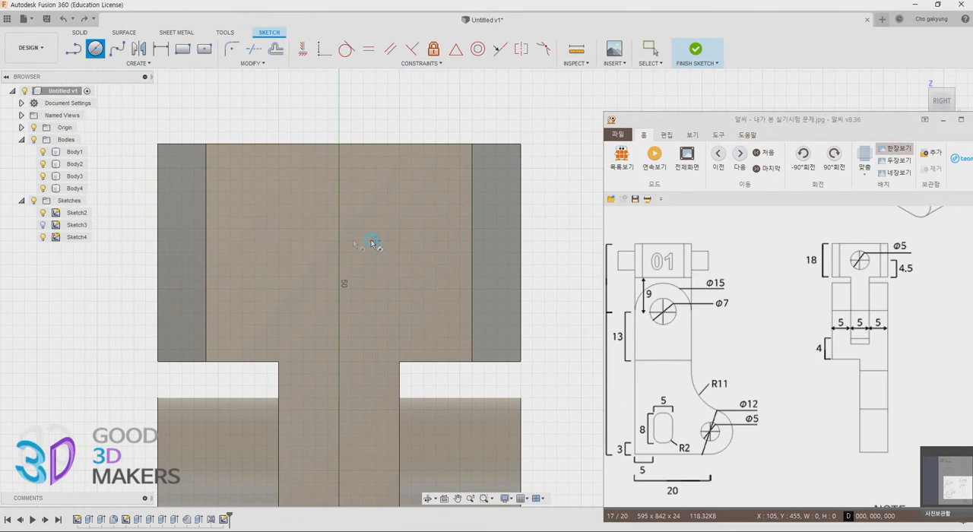
{"action": "left_click", "coordinate": [337, 241]}
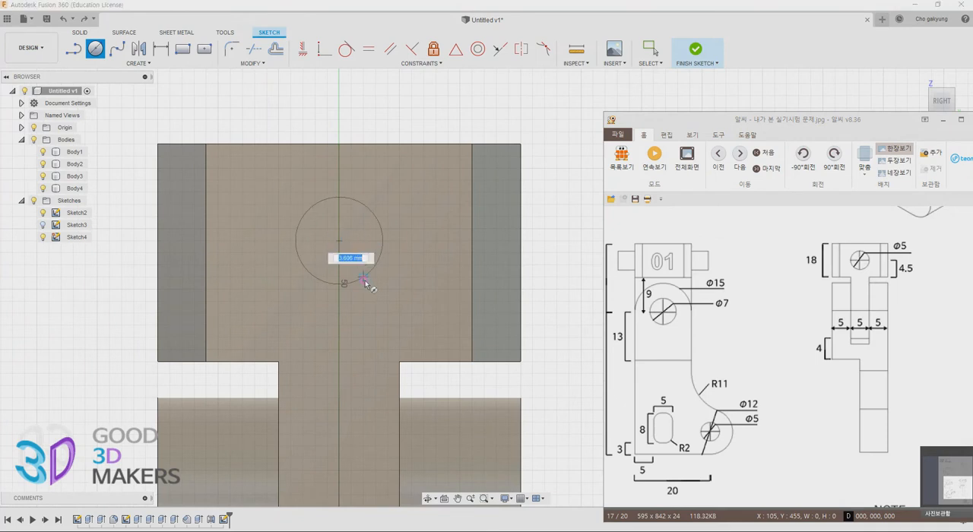
{"action": "type", "text": "5"}
{"action": "key", "text": "Return"}
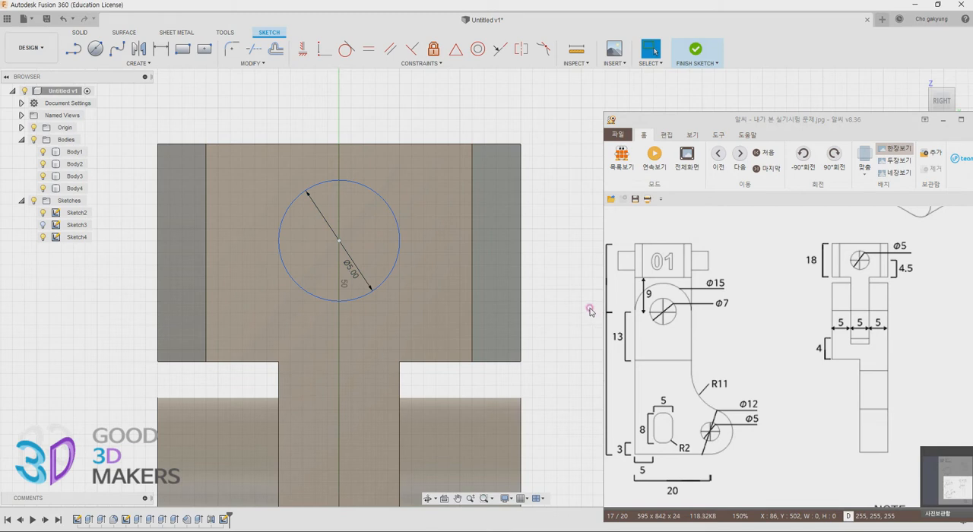
Dimension the circle's centre 4.5 mm above the upper block's lower edge and finish the sketch
{"action": "key", "text": "l"}
{"action": "left_click", "coordinate": [340, 242]}
{"action": "left_click", "coordinate": [472, 362]}
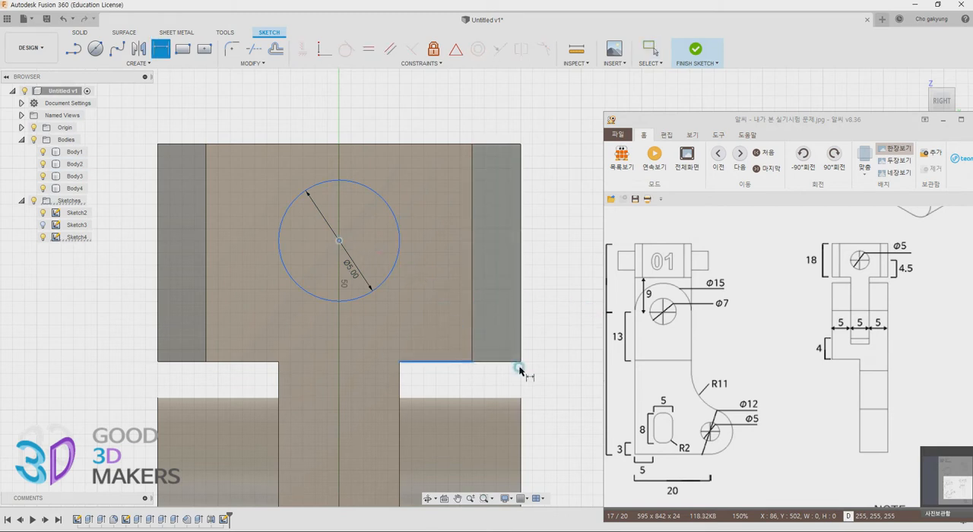
{"action": "left_click", "coordinate": [555, 363]}
{"action": "type", "text": "4.5"}
{"action": "key", "text": "Return"}
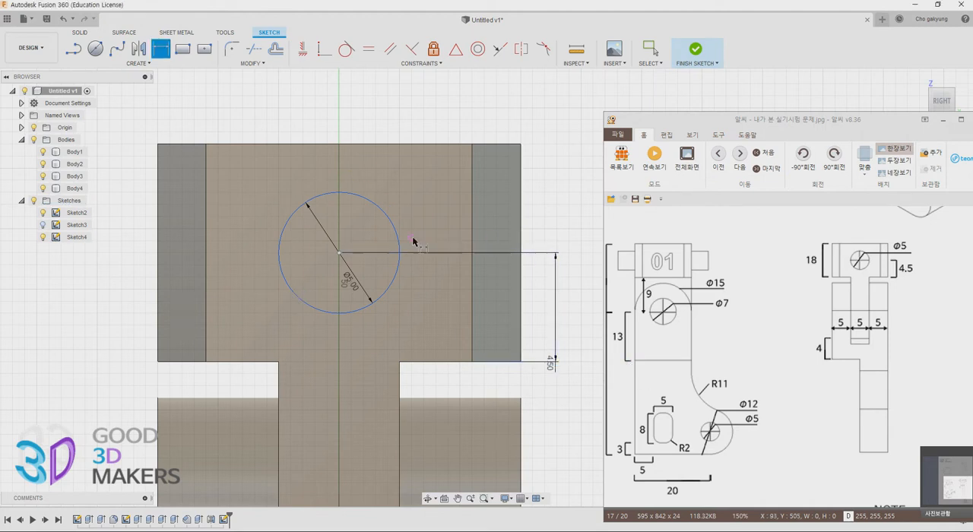
{"action": "scroll", "coordinate": [312, 285], "scroll_direction": "down", "scroll_amount": 4}
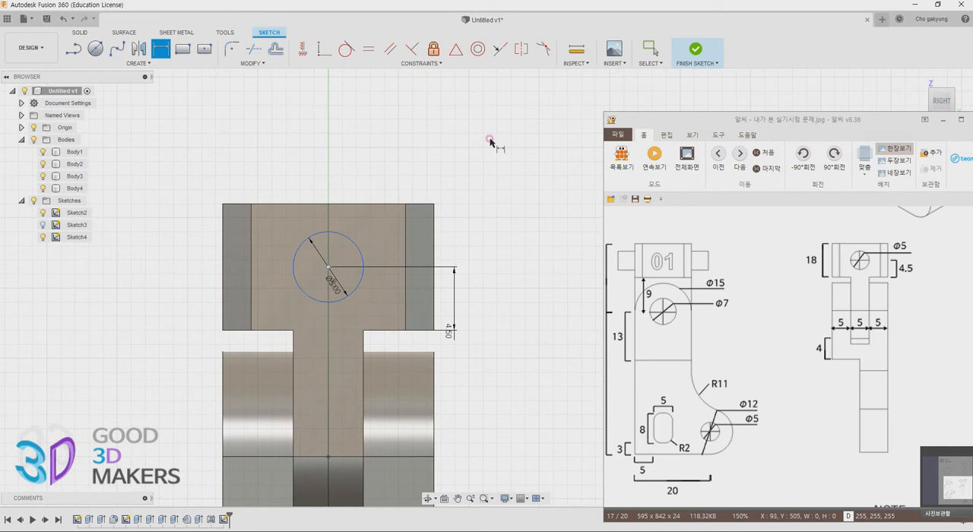
{"action": "left_click", "coordinate": [696, 50]}
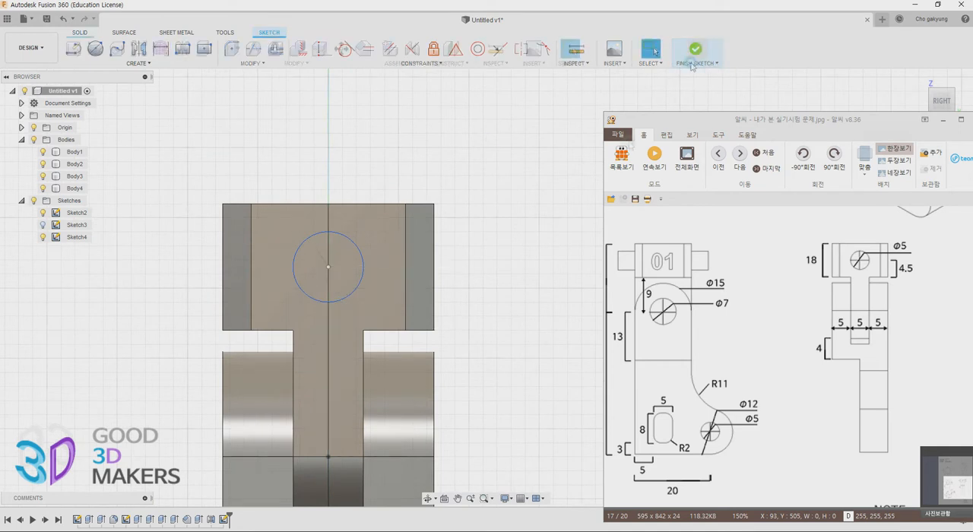
Extrude the 5 mm circle outward as a round pin on the upper block's side face and show its sketch again
{"action": "middle_click_drag", "start_coordinate": [326, 333], "coordinate": [391, 353], "text": "shift"}
{"action": "left_click", "coordinate": [333, 278]}
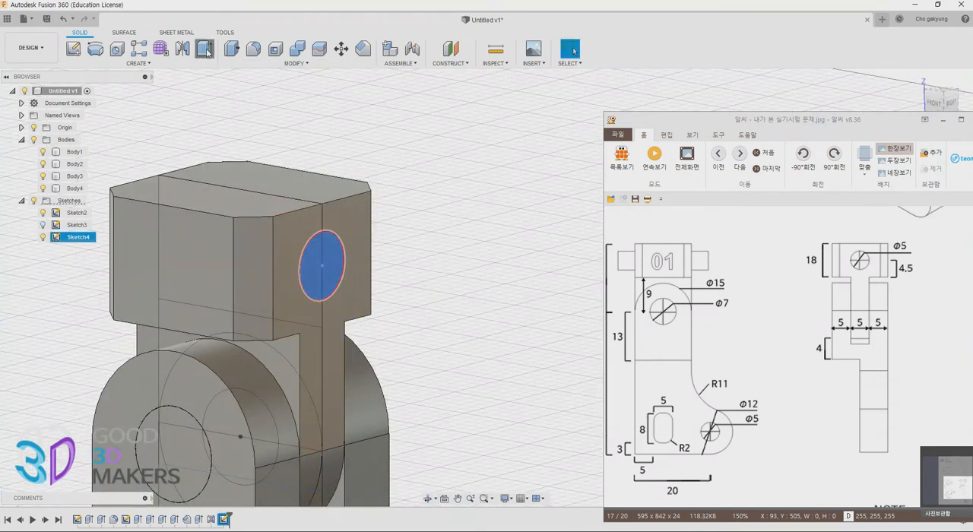
{"action": "key", "text": "e"}
{"action": "scroll", "coordinate": [746, 427], "scroll_direction": "up", "scroll_amount": 3}
{"action": "scroll", "coordinate": [730, 388], "scroll_direction": "up", "scroll_amount": 3}
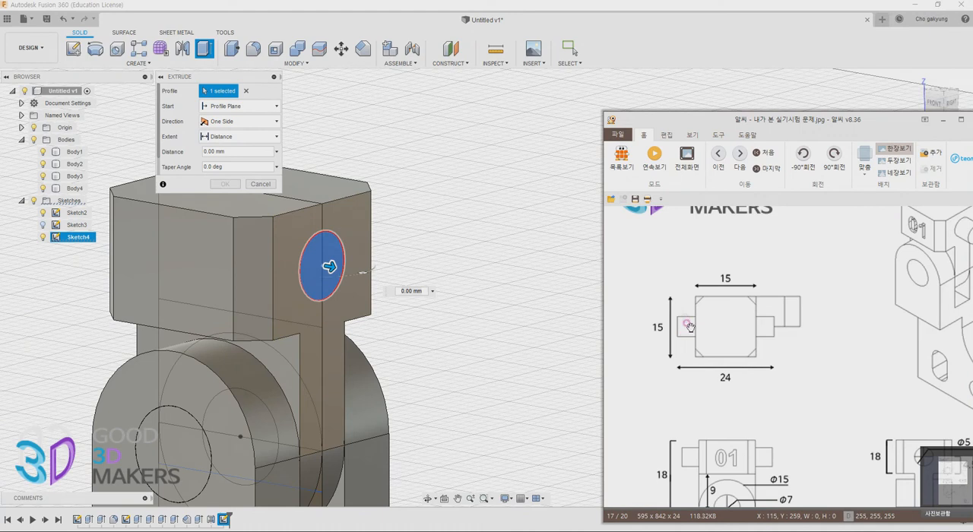
{"action": "left_click_drag", "start_coordinate": [329, 267], "coordinate": [374, 272]}
{"action": "key", "text": "Return"}
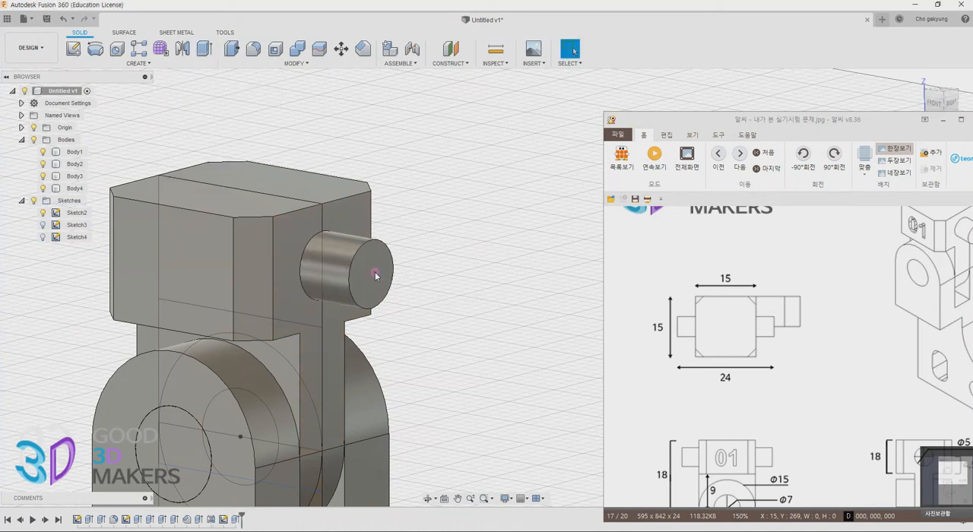
{"action": "left_click", "coordinate": [43, 237]}
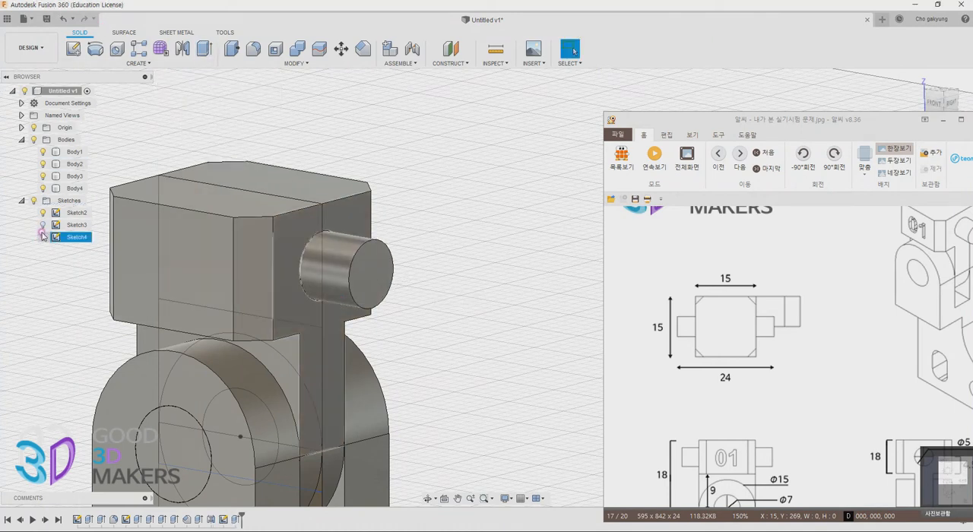
Extrude the 5 mm circle outward again as a matching pin, starting from the upper block's opposite side face
{"action": "left_click", "coordinate": [205, 51]}
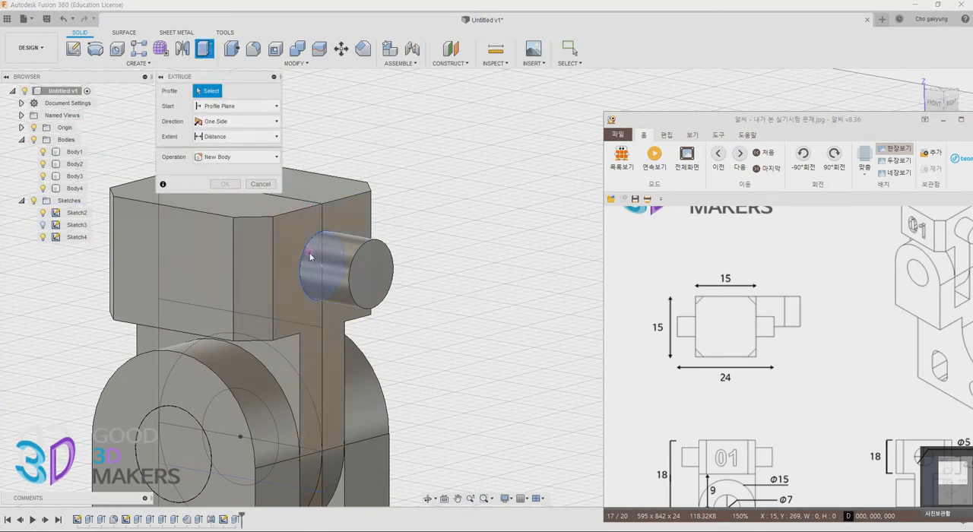
{"action": "left_click", "coordinate": [307, 259]}
{"action": "middle_click_drag", "start_coordinate": [153, 338], "coordinate": [350, 339], "text": "shift"}
{"action": "middle_click_drag", "start_coordinate": [208, 339], "coordinate": [449, 342], "text": "shift"}
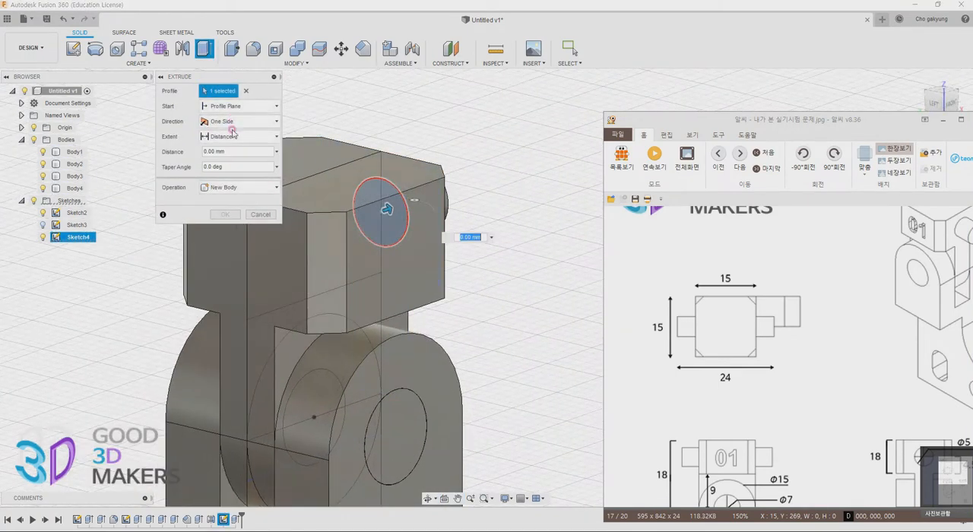
{"action": "left_click", "coordinate": [240, 106]}
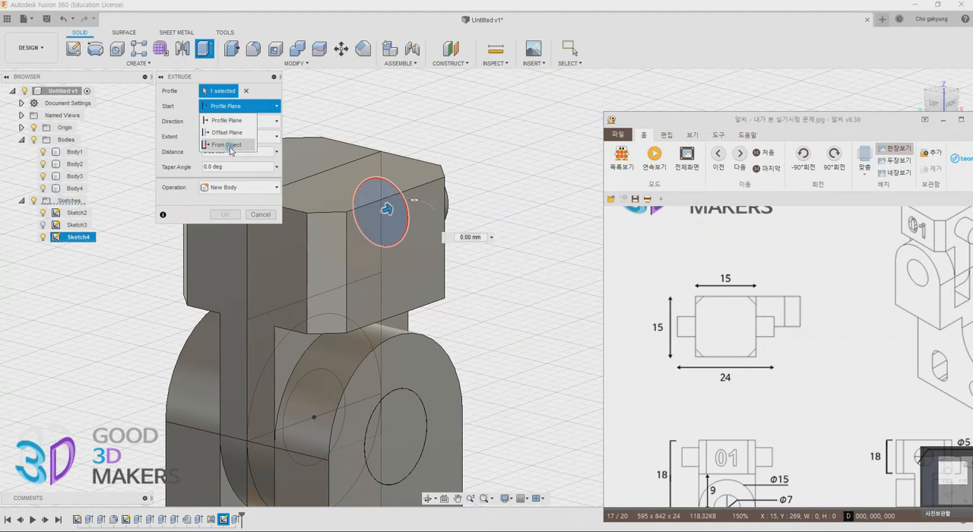
{"action": "left_click", "coordinate": [227, 144]}
{"action": "left_click", "coordinate": [270, 272]}
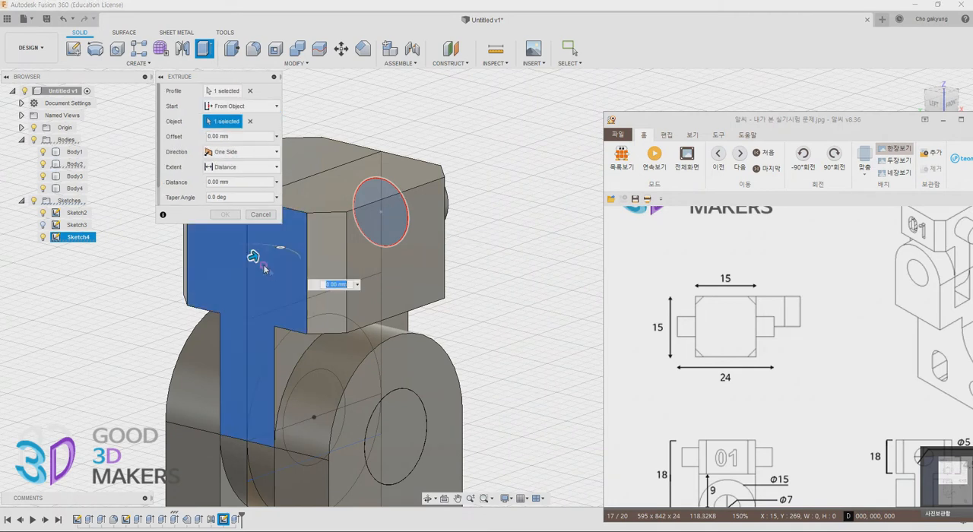
{"action": "left_click_drag", "start_coordinate": [253, 260], "coordinate": [223, 277]}
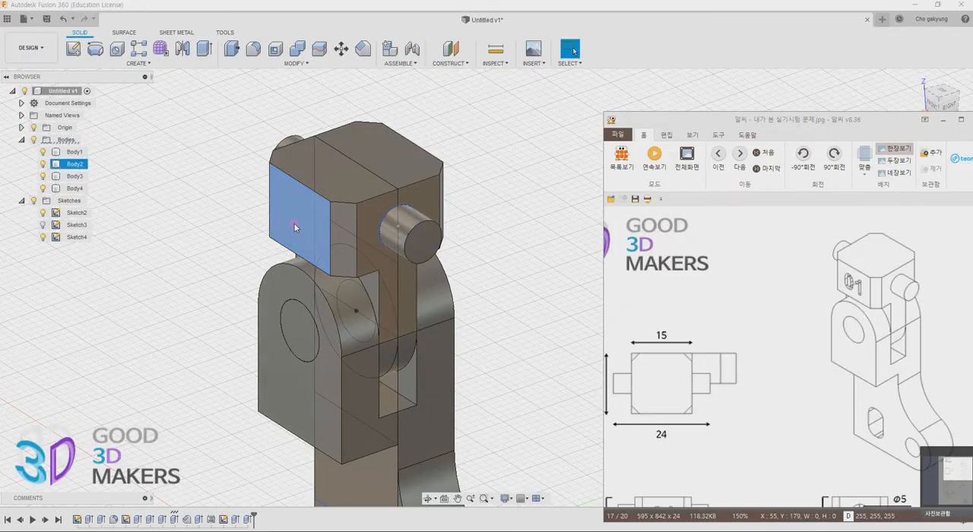
Start a sketch on the upper block's front face and place the text "01" in Arial with a 10 mm height
{"action": "left_click", "coordinate": [295, 227]}
{"action": "left_click", "coordinate": [131, 64]}
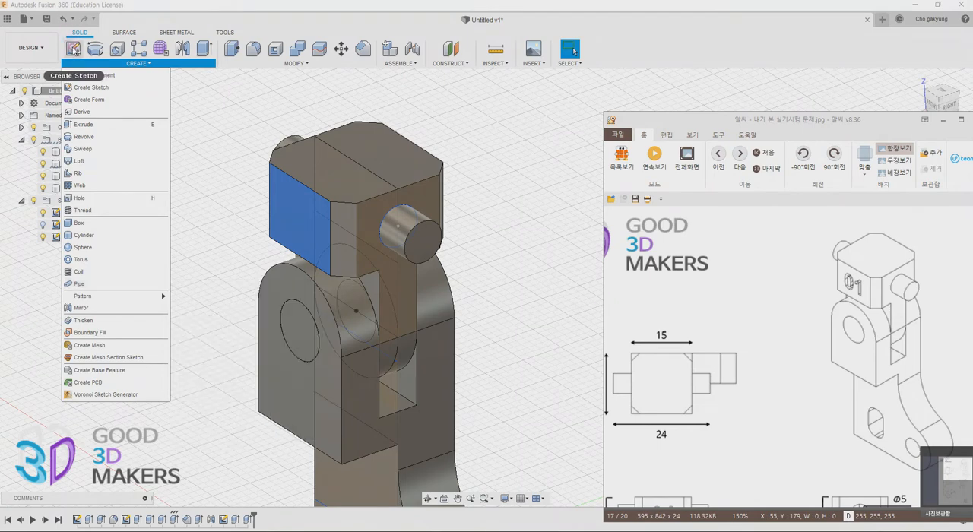
{"action": "left_click", "coordinate": [73, 48]}
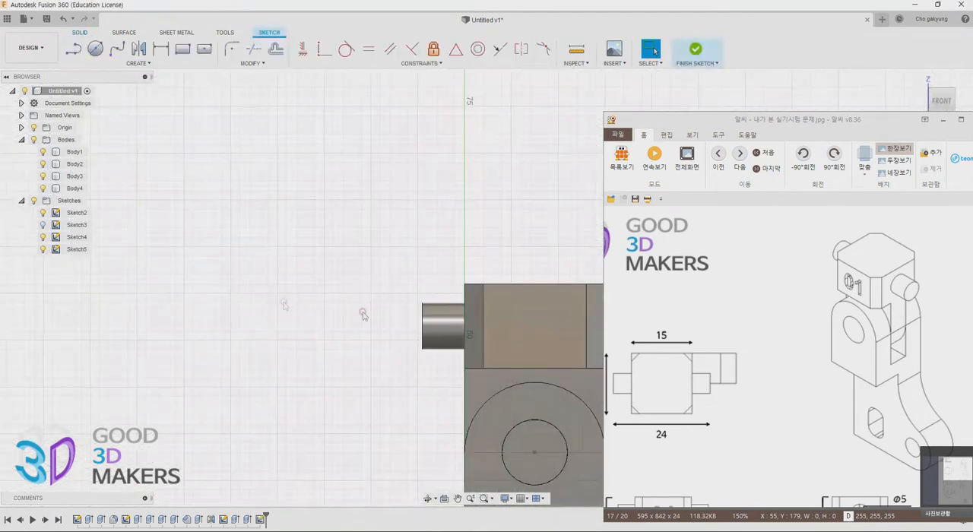
{"action": "left_click", "coordinate": [146, 64]}
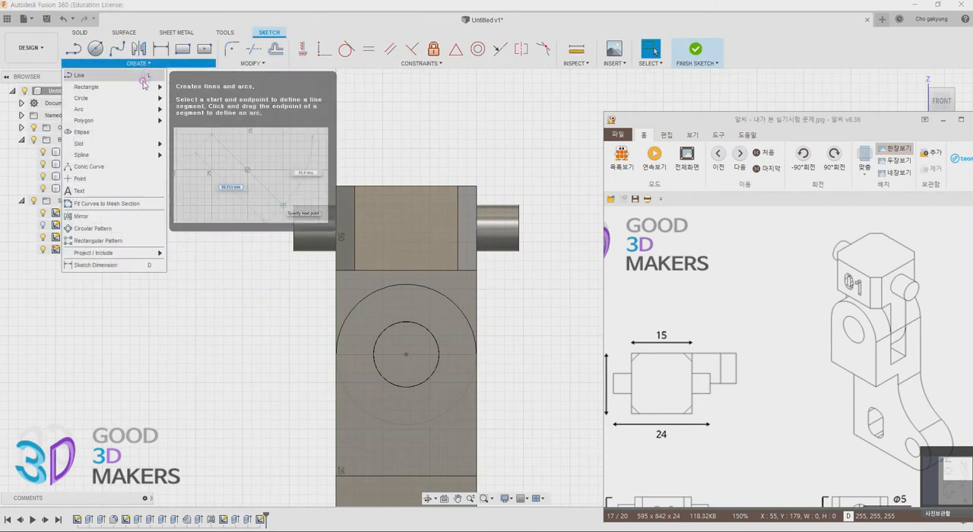
{"action": "left_click", "coordinate": [80, 191]}
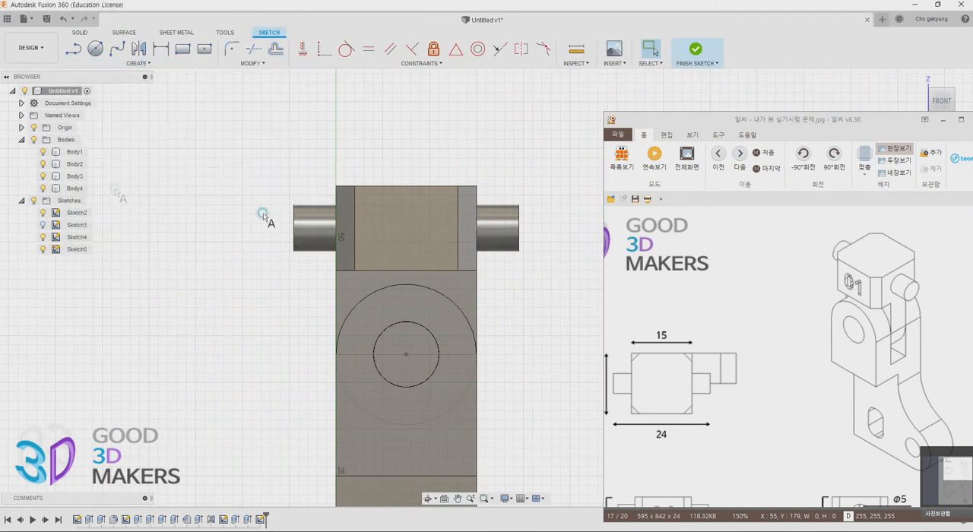
{"action": "left_click", "coordinate": [389, 245]}
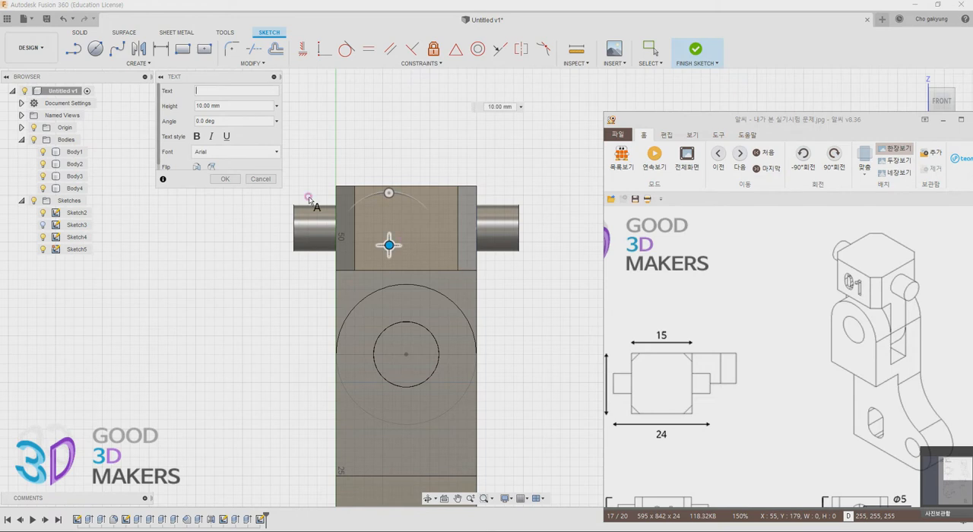
{"action": "key", "text": "Return"}
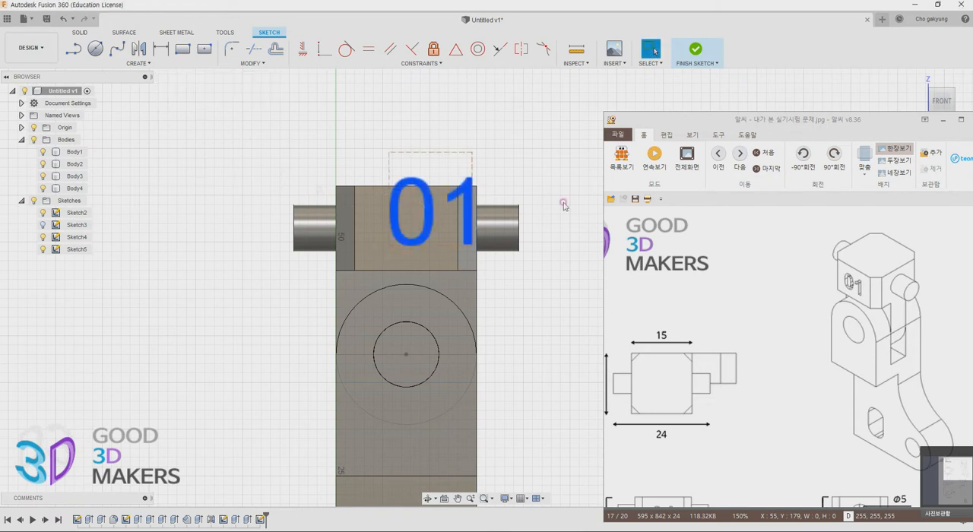
Centre the "01" text on the upper block's front face and shrink it to about 7.2 mm high
{"action": "mouse_move", "coordinate": [431, 204]}
{"action": "left_mouse_down"}
{"action": "mouse_move", "coordinate": [402, 224]}
{"action": "mouse_move", "coordinate": [435, 212]}
{"action": "left_mouse_up"}
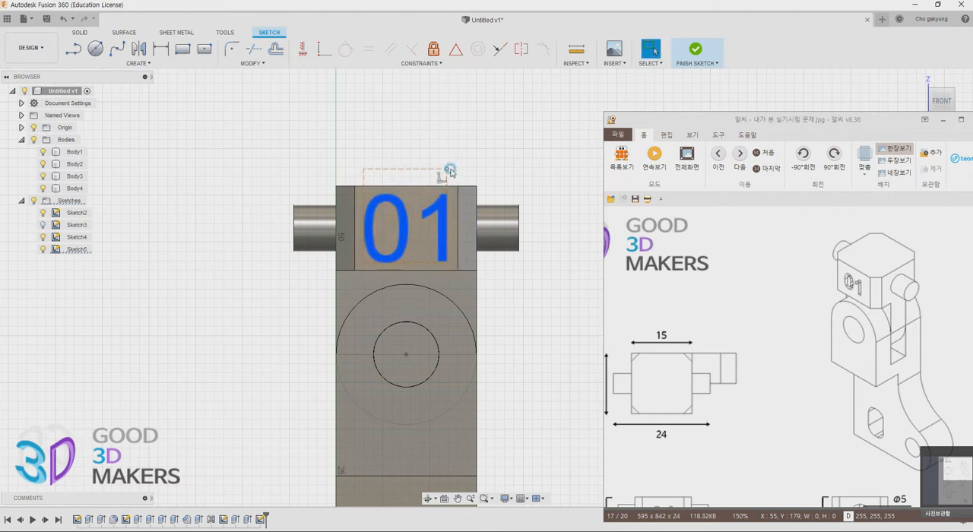
{"action": "left_click", "coordinate": [446, 170]}
{"action": "mouse_move", "coordinate": [447, 171]}
{"action": "left_mouse_down"}
{"action": "mouse_move", "coordinate": [423, 232]}
{"action": "mouse_move", "coordinate": [433, 223]}
{"action": "left_mouse_up"}
{"action": "left_click_drag", "start_coordinate": [703, 124], "coordinate": [972, 195]}
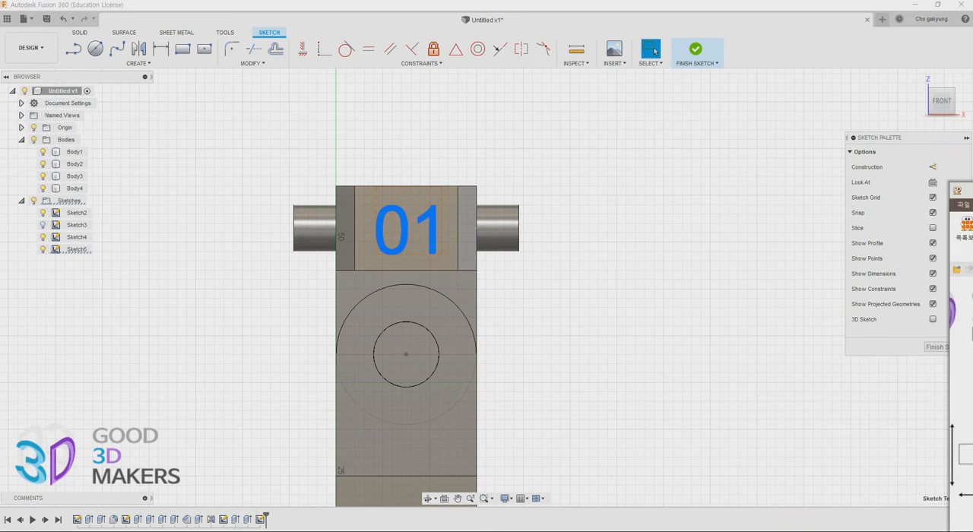
Make the "01" sketch text bold
{"action": "double_click", "coordinate": [432, 241]}
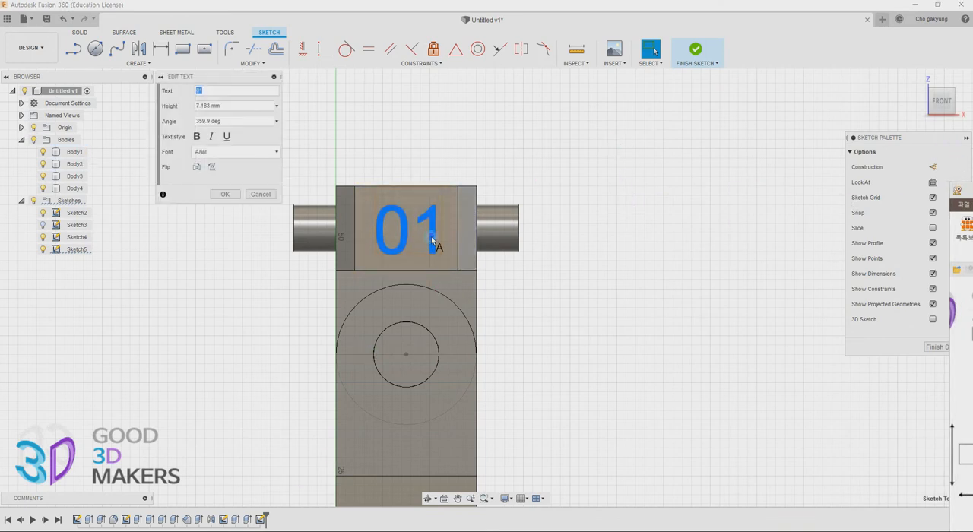
{"action": "left_click", "coordinate": [197, 136]}
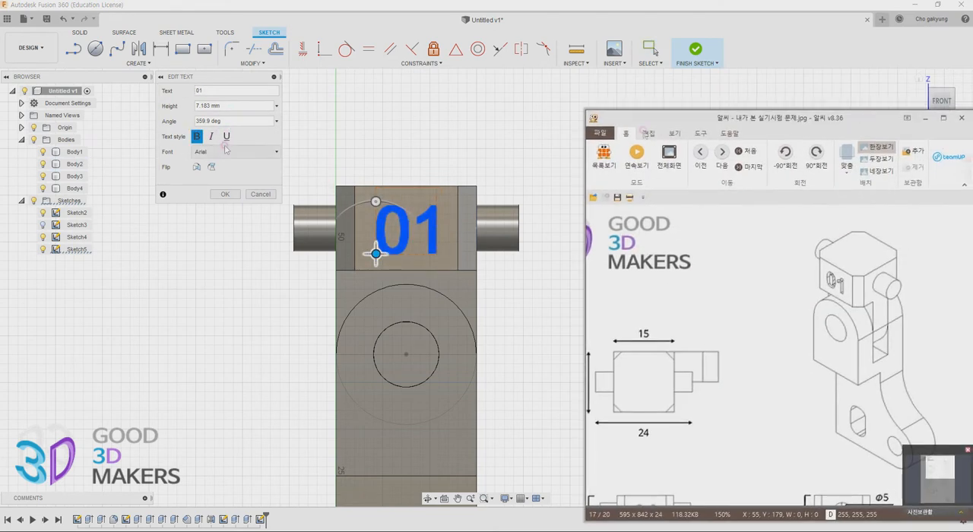
{"action": "left_click", "coordinate": [224, 196]}
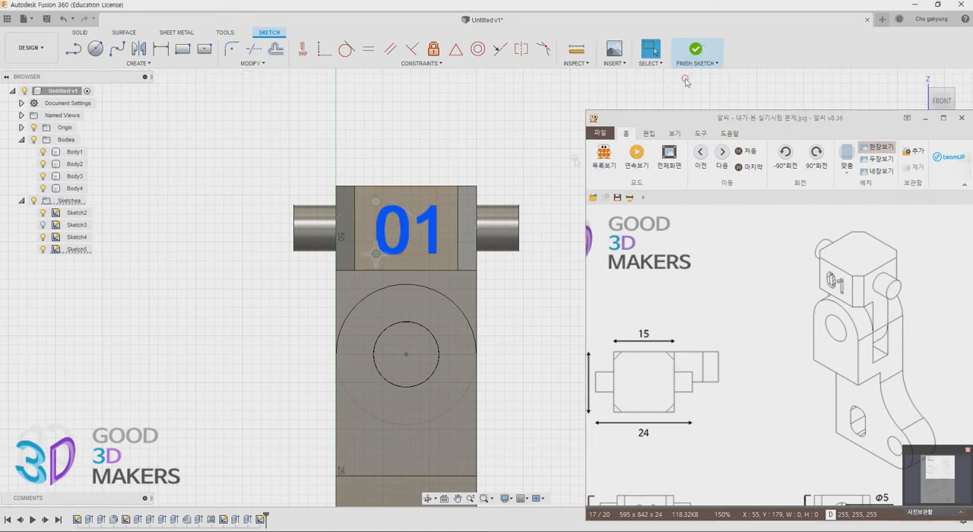
Finish the text sketch and extrude the "01" text by -1 mm to engrave it into the upper block's front face
{"action": "mouse_move", "coordinate": [486, 330]}
{"action": "middle_mouse_down", "text": "shift"}
{"action": "mouse_move", "coordinate": [454, 341]}
{"action": "mouse_move", "coordinate": [409, 327]}
{"action": "mouse_move", "coordinate": [338, 367]}
{"action": "middle_mouse_up", "text": "shift"}
{"action": "left_click", "coordinate": [95, 48]}
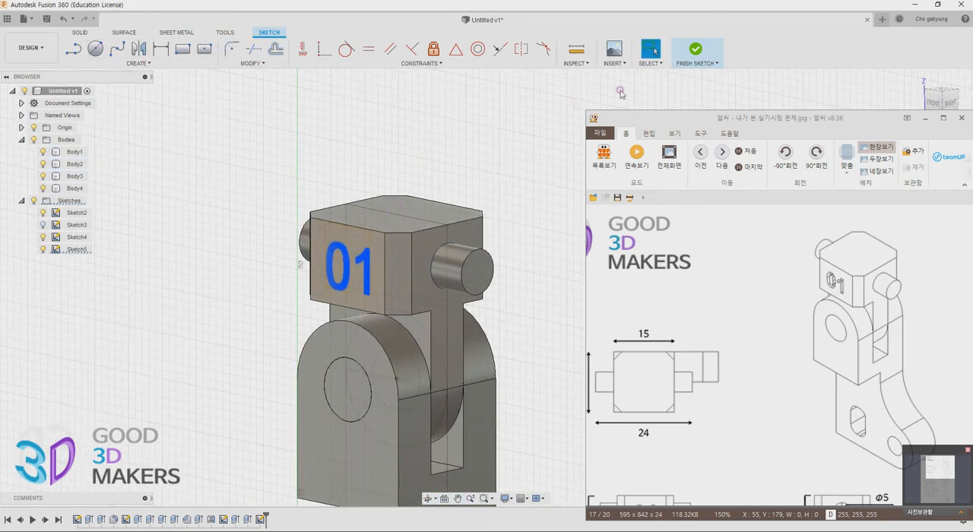
{"action": "left_click", "coordinate": [696, 50]}
{"action": "key", "text": "e"}
{"action": "type", "text": "-1"}
{"action": "key", "text": "Return"}
{"action": "left_click", "coordinate": [226, 183]}
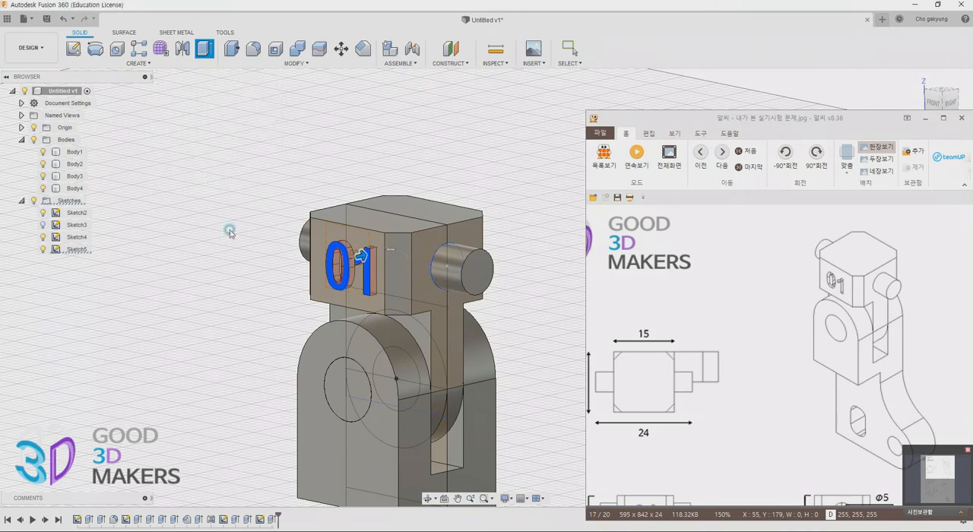
{"action": "scroll", "coordinate": [494, 348], "scroll_direction": "up", "scroll_amount": 1}
{"action": "scroll", "coordinate": [493, 349], "scroll_direction": "down", "scroll_amount": 4}
{"action": "middle_click_drag", "start_coordinate": [492, 350], "coordinate": [443, 216]}
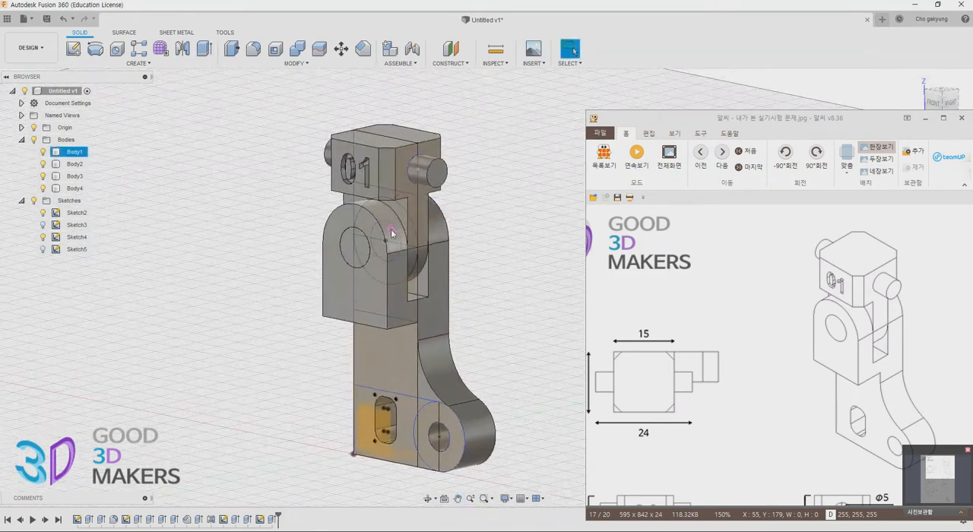
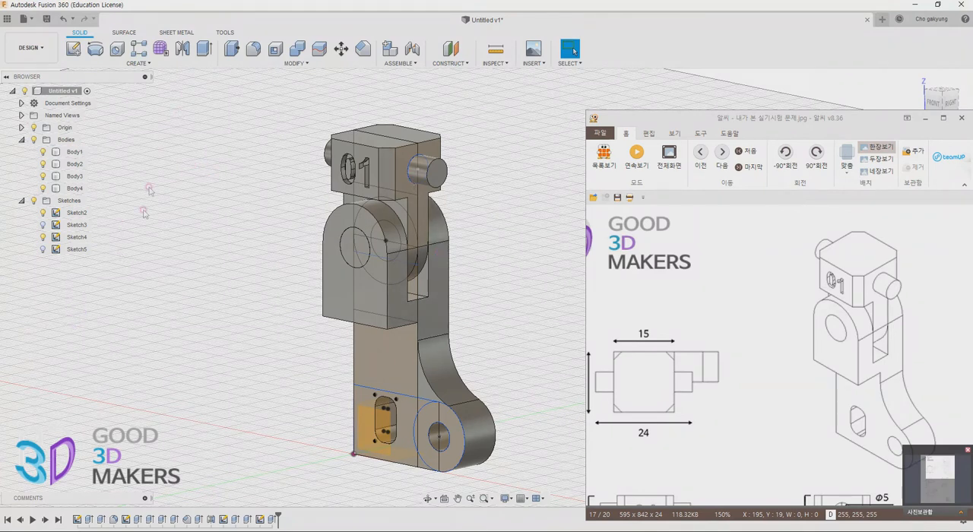
Combine Body2, Body3 and Body4, the upper block with its engraved text and side pins, into one body
{"action": "left_click", "coordinate": [74, 163]}
{"action": "left_click", "coordinate": [75, 189], "text": "shift"}
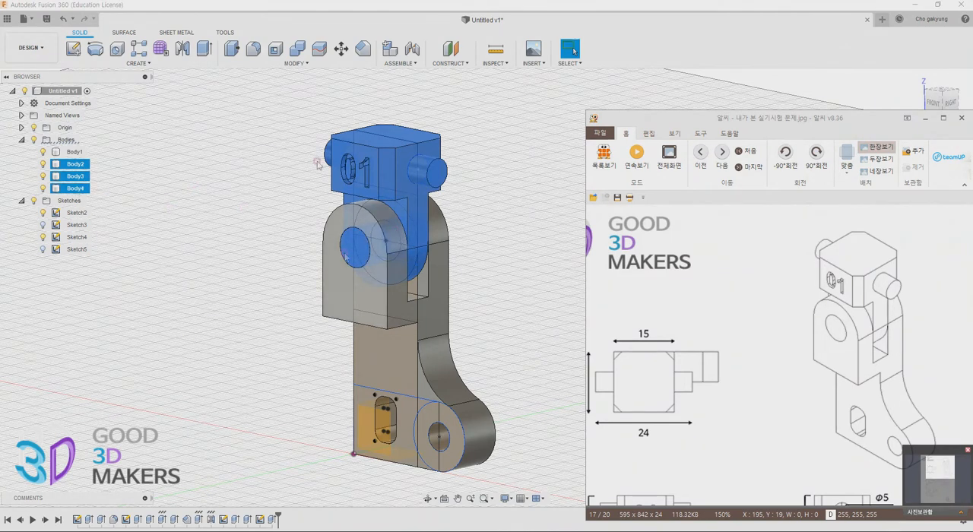
{"action": "left_click", "coordinate": [297, 48]}
{"action": "left_click", "coordinate": [224, 179]}
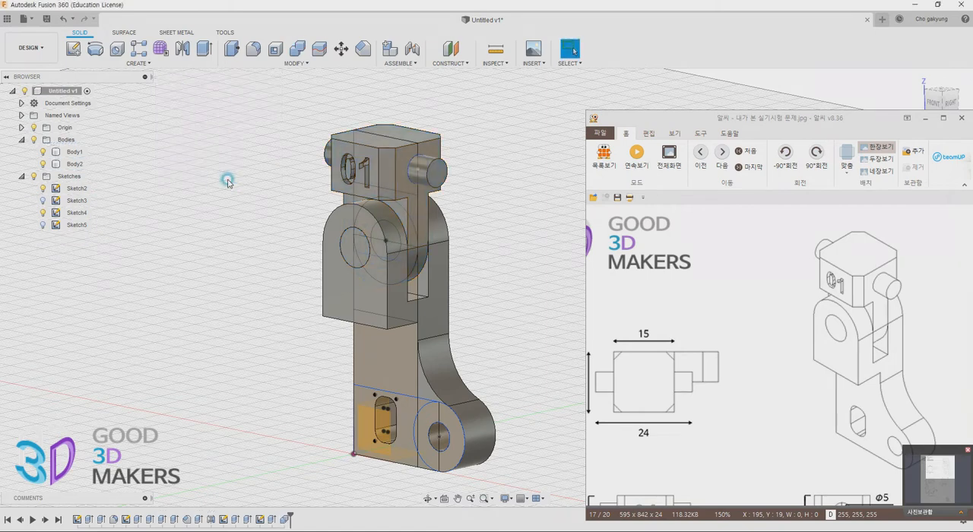
Hide all sketches and the origin geometry
{"action": "left_click", "coordinate": [34, 177]}
{"action": "left_click", "coordinate": [21, 176]}
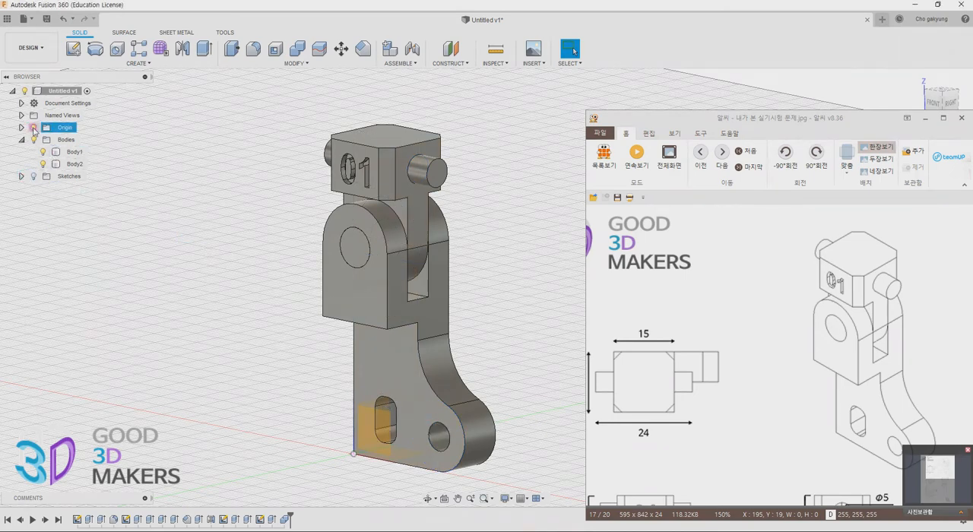
{"action": "left_click", "coordinate": [75, 152]}
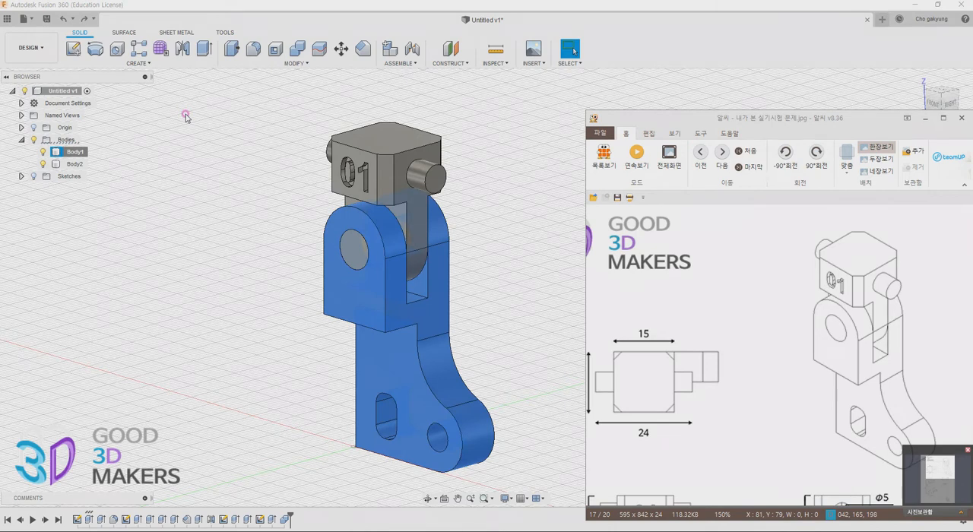
{"action": "left_click", "coordinate": [188, 222]}
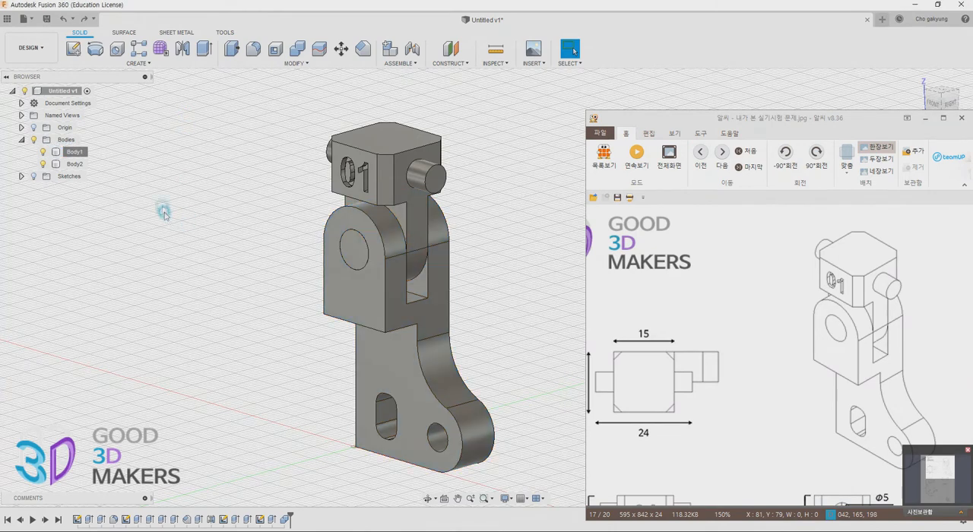
Create separate components from Body1 and Body2
{"action": "right_click", "coordinate": [69, 141]}
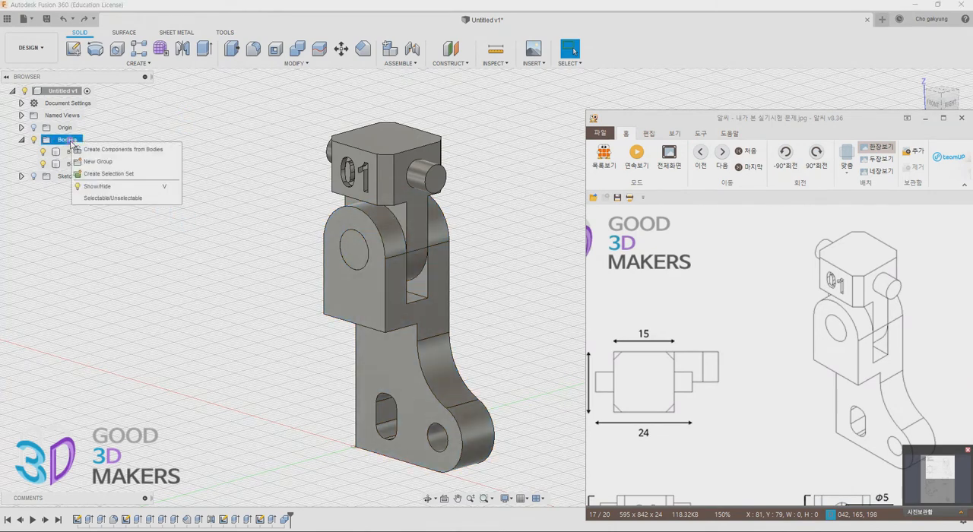
{"action": "left_click", "coordinate": [75, 152]}
{"action": "right_click", "coordinate": [75, 154]}
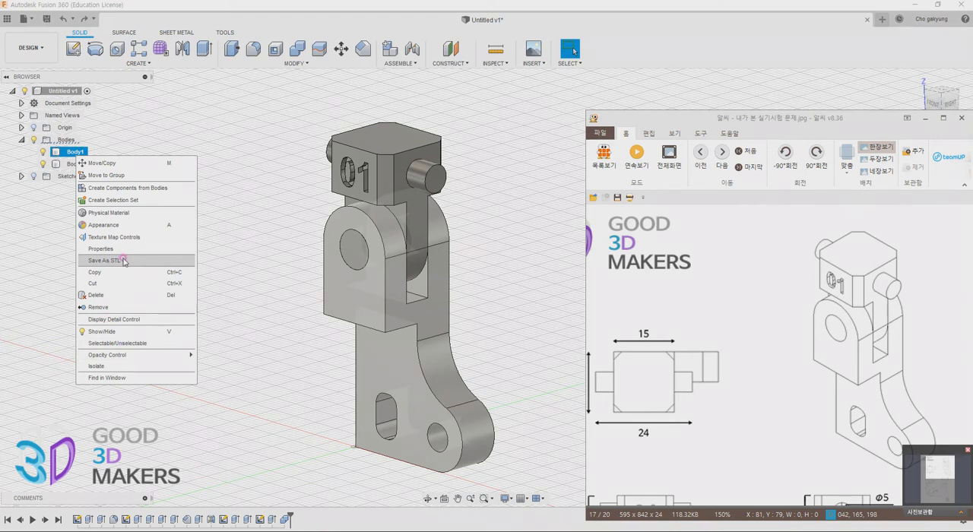
{"action": "left_click", "coordinate": [151, 130]}
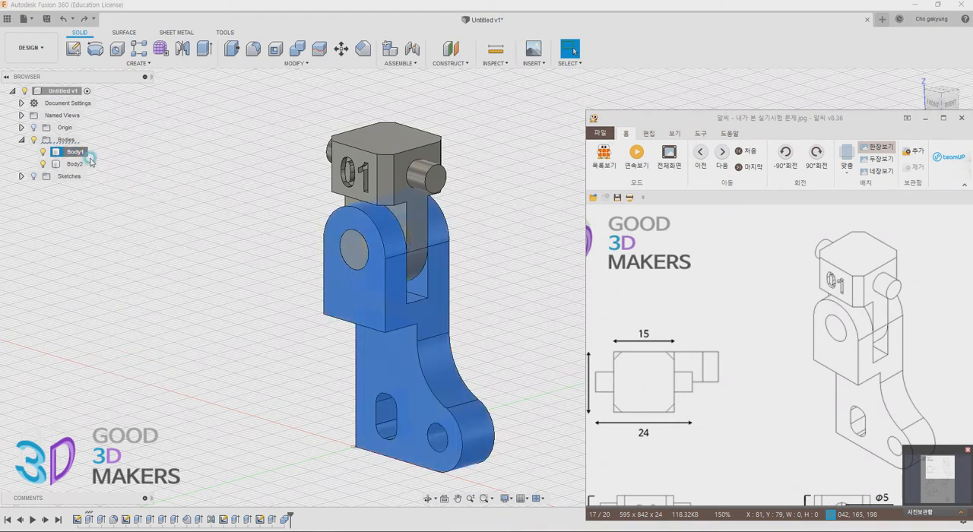
{"action": "left_click", "coordinate": [76, 164], "text": "ctrl"}
{"action": "right_click", "coordinate": [79, 165]}
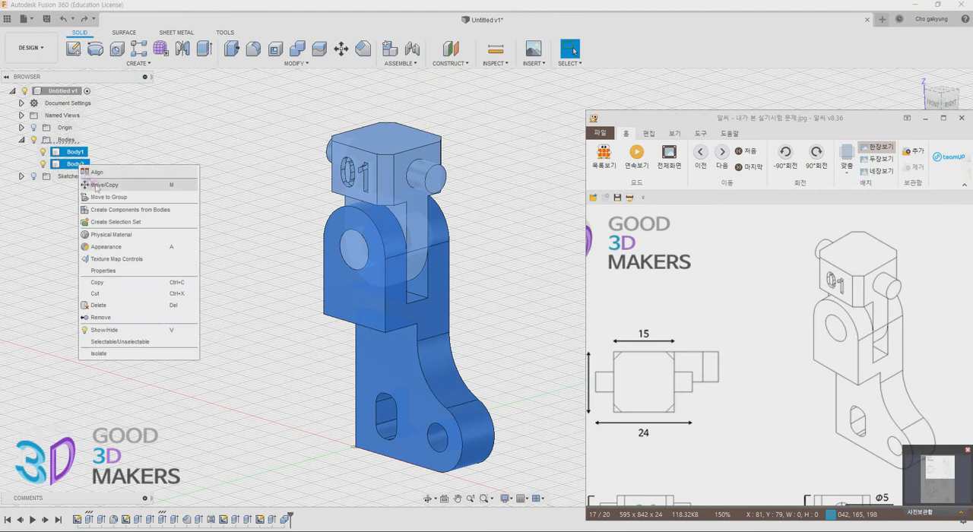
{"action": "left_click", "coordinate": [127, 210]}
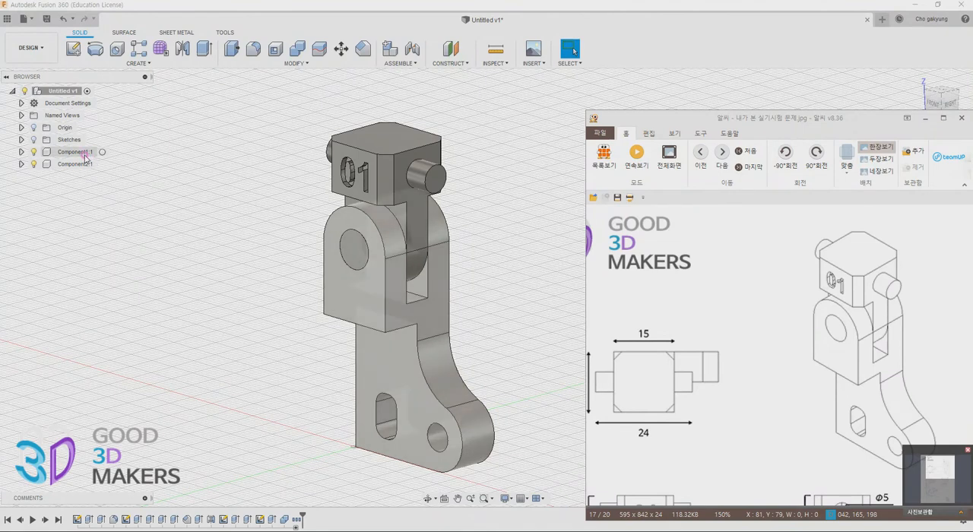
Expand both new components and rename the lower bracket component as 01
{"action": "left_click", "coordinate": [21, 152]}
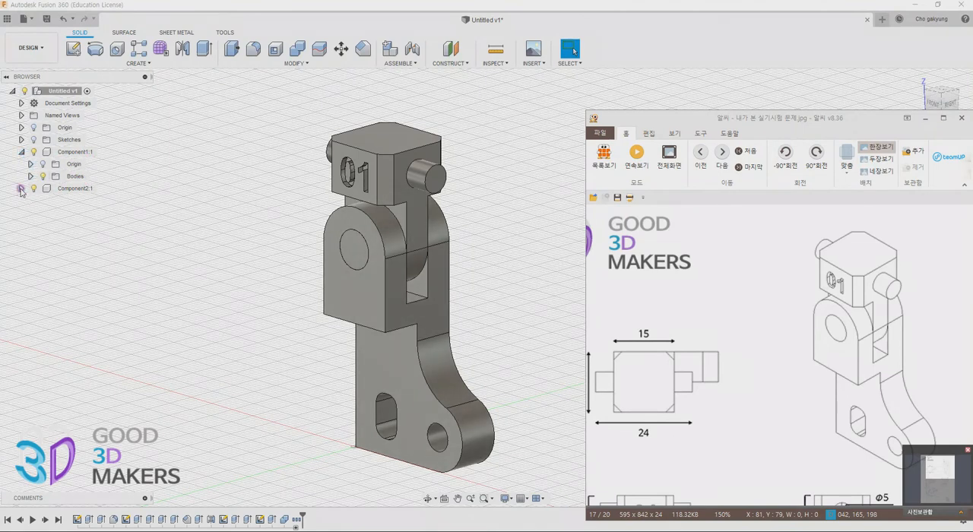
{"action": "left_click", "coordinate": [22, 189]}
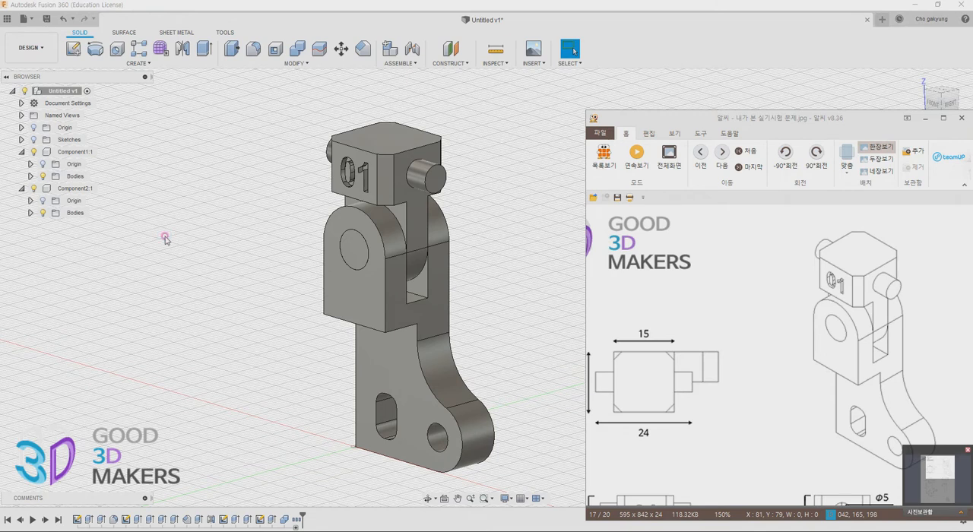
{"action": "left_click", "coordinate": [82, 152]}
{"action": "left_click", "coordinate": [33, 152]}
{"action": "left_click", "coordinate": [34, 153]}
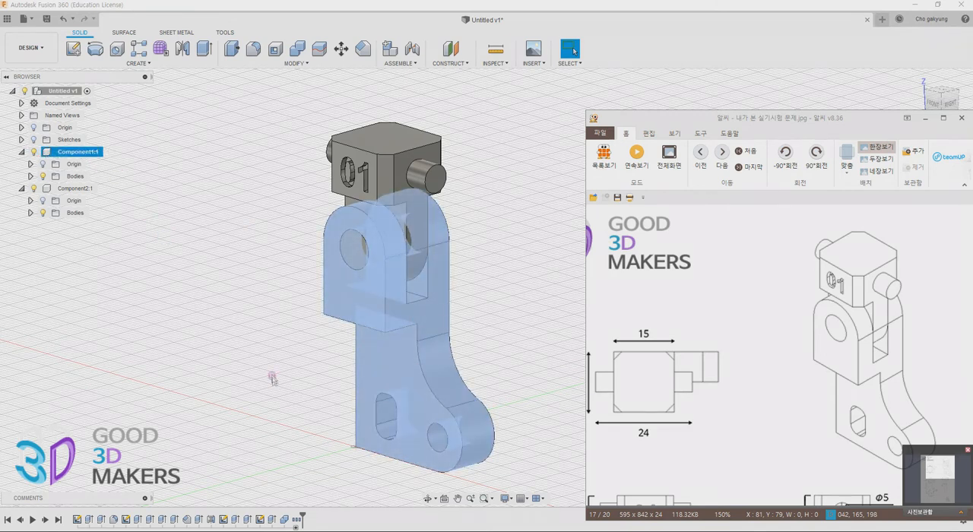
{"action": "double_click", "coordinate": [79, 153]}
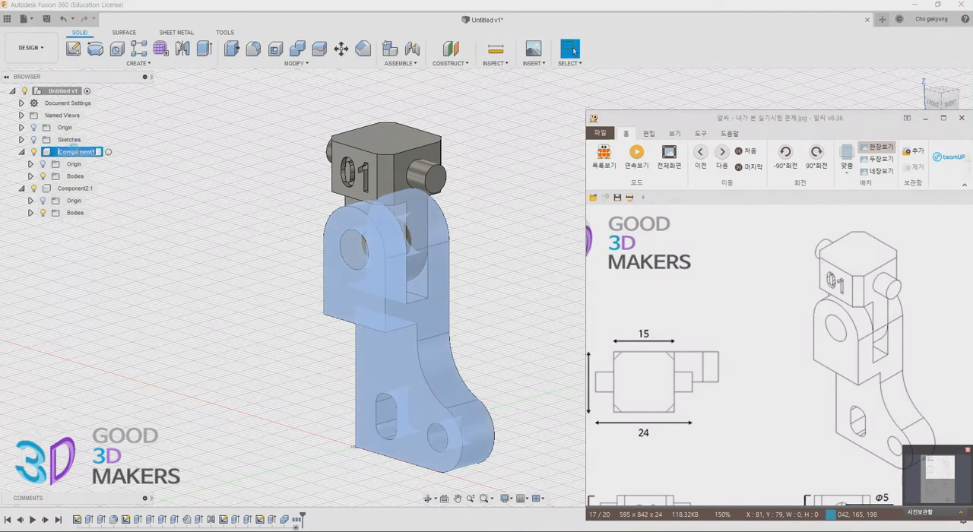
{"action": "type", "text": "01"}
{"action": "key", "text": "Return"}
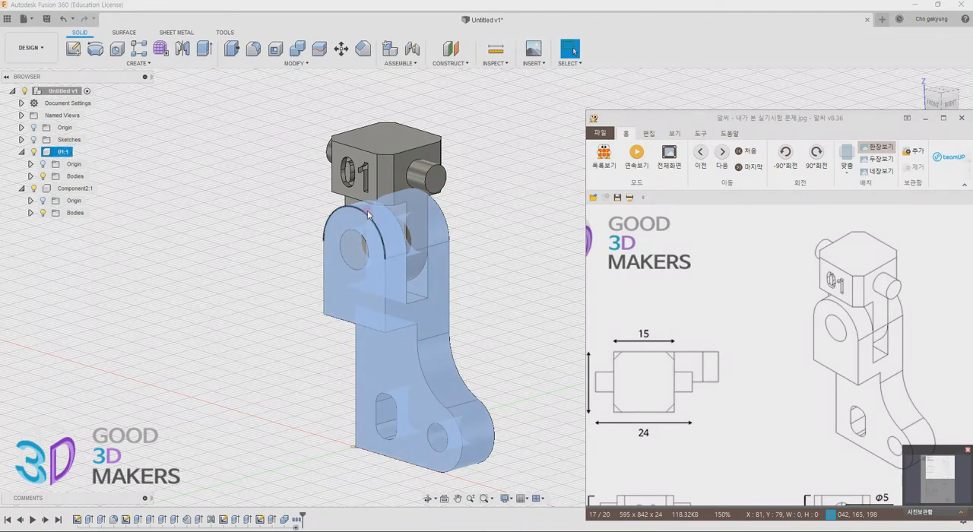
Rename the upper block component as 02
{"action": "left_click", "coordinate": [68, 188]}
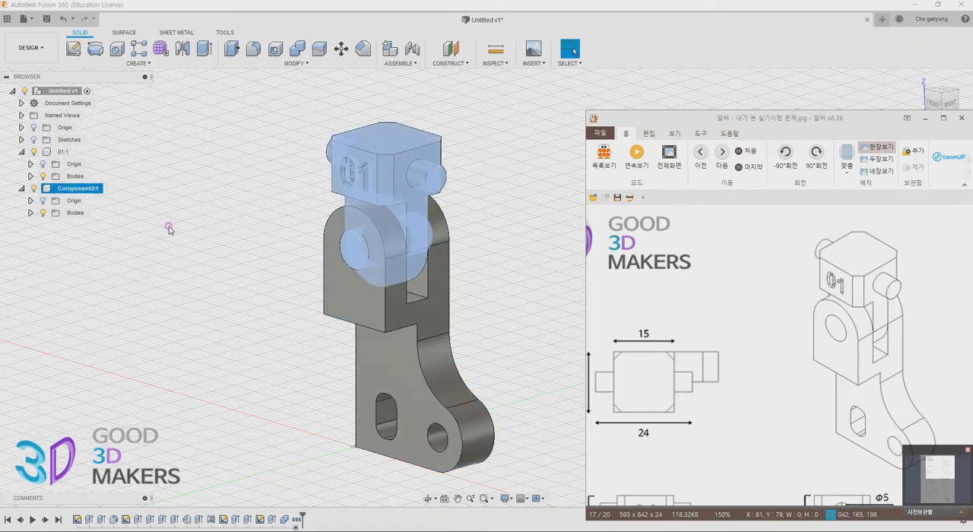
{"action": "double_click", "coordinate": [90, 187]}
{"action": "type", "text": "02"}
{"action": "key", "text": "Return"}
{"action": "left_click", "coordinate": [145, 219]}
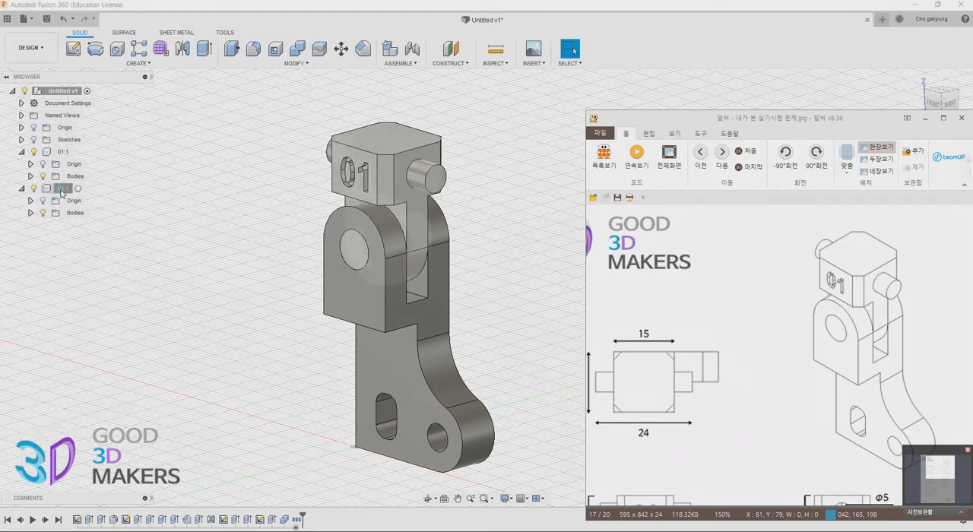
{"action": "left_click", "coordinate": [66, 153]}
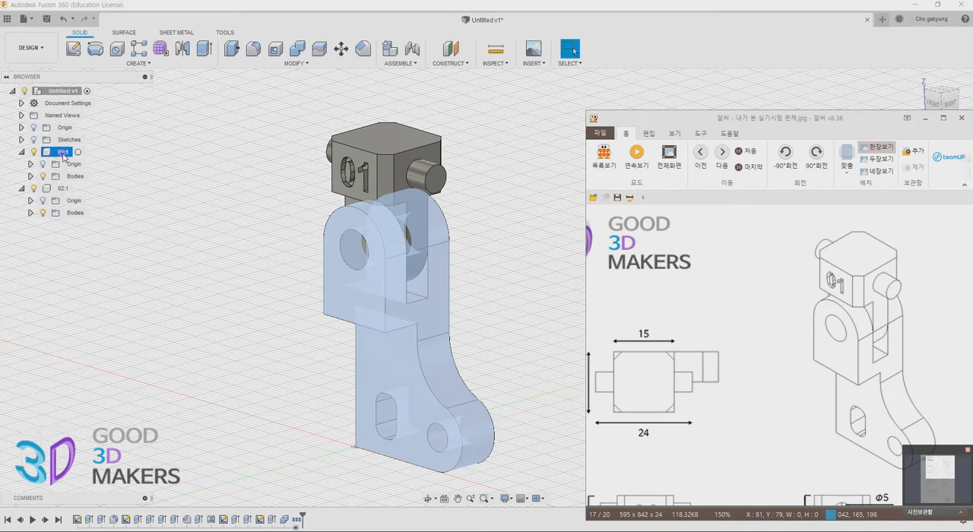
{"action": "left_click", "coordinate": [125, 169]}
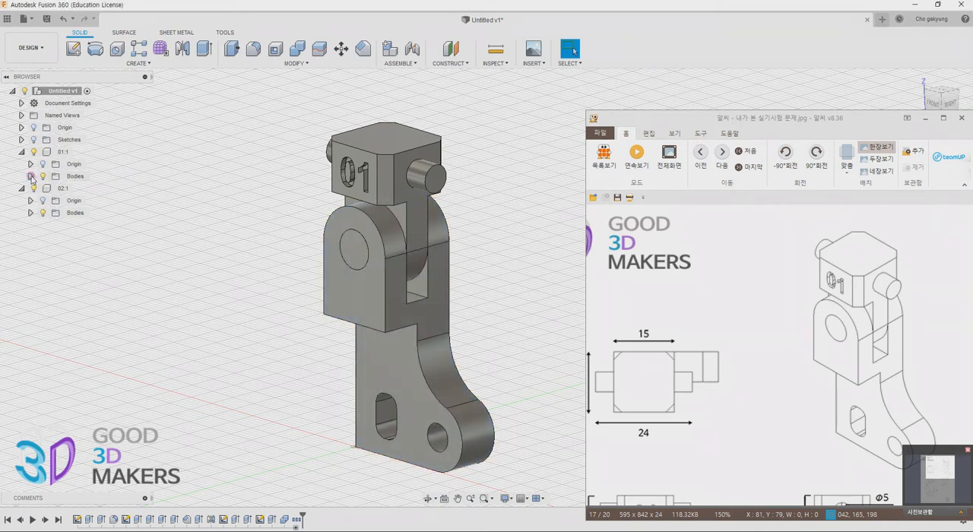
{"action": "right_click", "coordinate": [82, 180]}
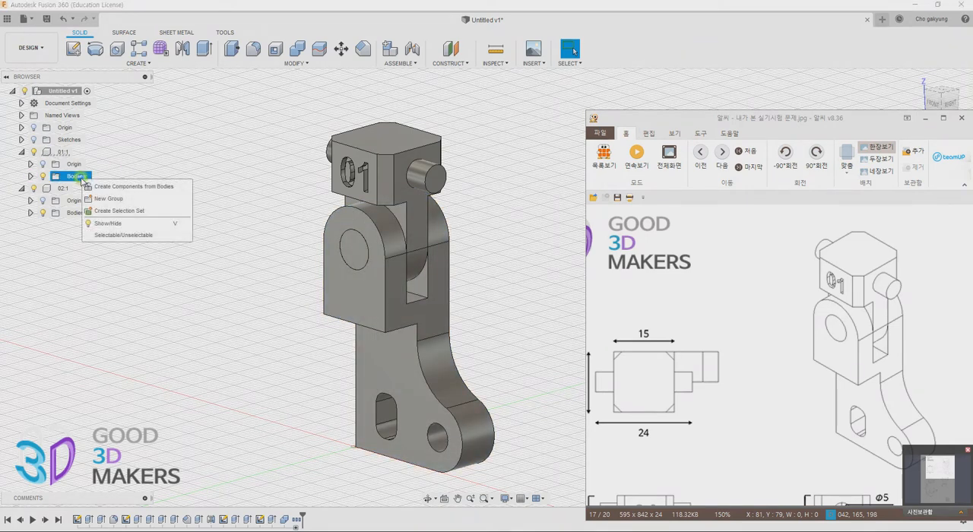
{"action": "left_click", "coordinate": [32, 179]}
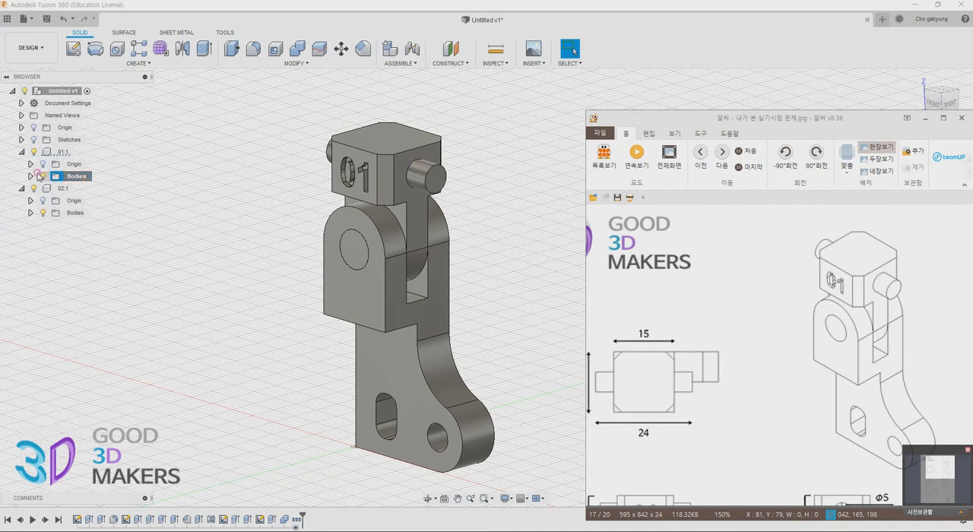
{"action": "left_click", "coordinate": [30, 176]}
{"action": "left_click", "coordinate": [82, 189]}
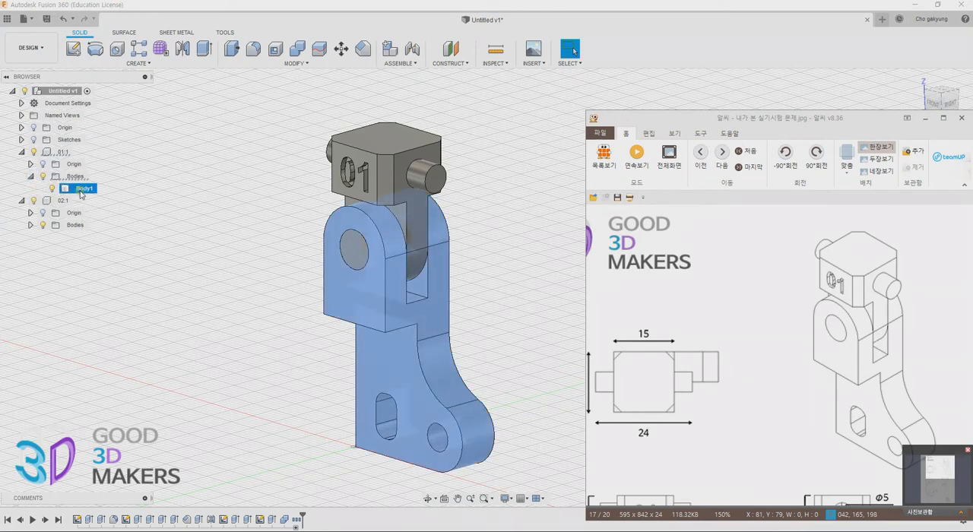
{"action": "right_click", "coordinate": [81, 192]}
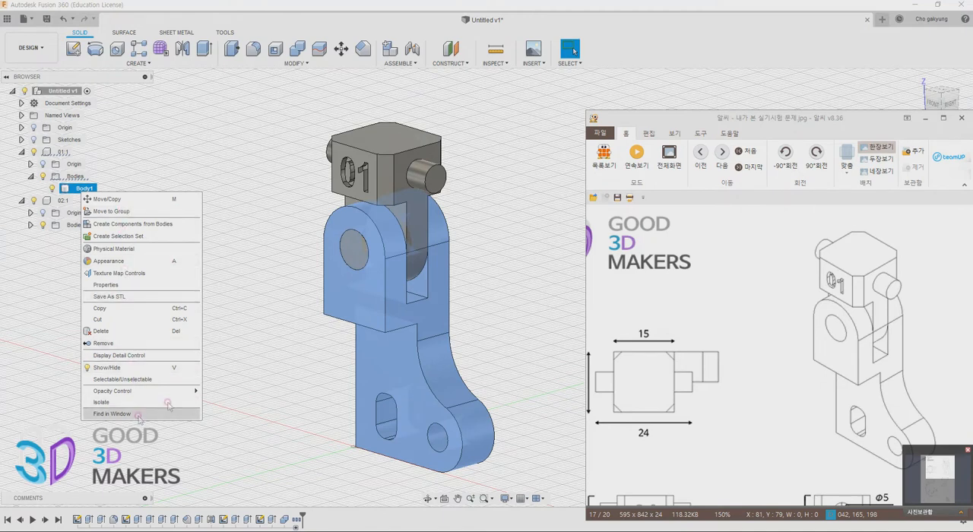
{"action": "left_click", "coordinate": [278, 369]}
Export component 01 as a Fusion file (*.f3d) to the 01 folder on the desktop, moving the reference drawing out of the way
{"action": "left_click", "coordinate": [59, 153]}
{"action": "right_click", "coordinate": [61, 154]}
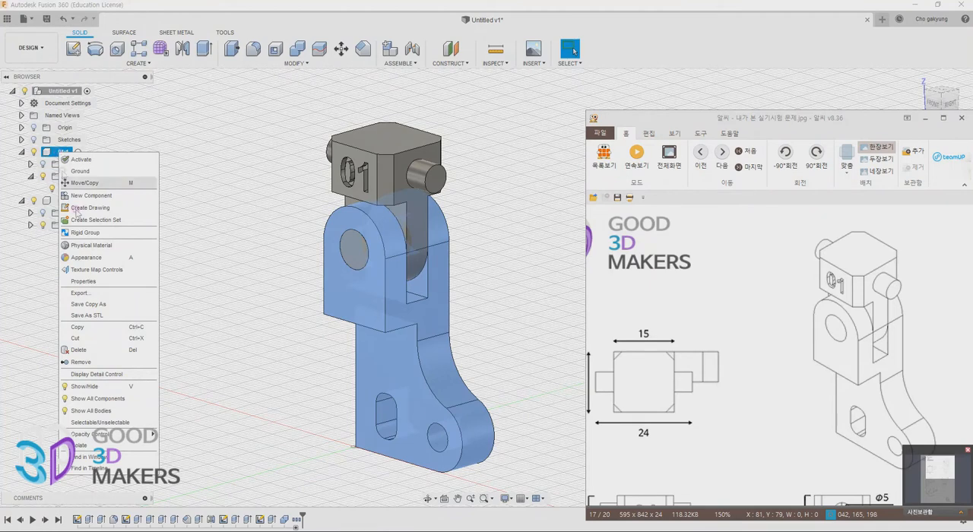
{"action": "left_click", "coordinate": [95, 293]}
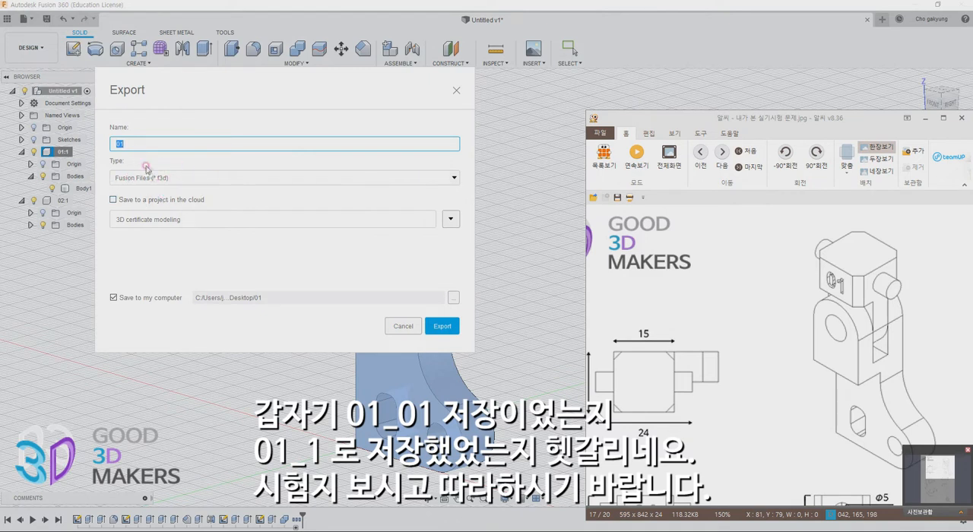
{"action": "left_click_drag", "start_coordinate": [287, 83], "coordinate": [295, 86]}
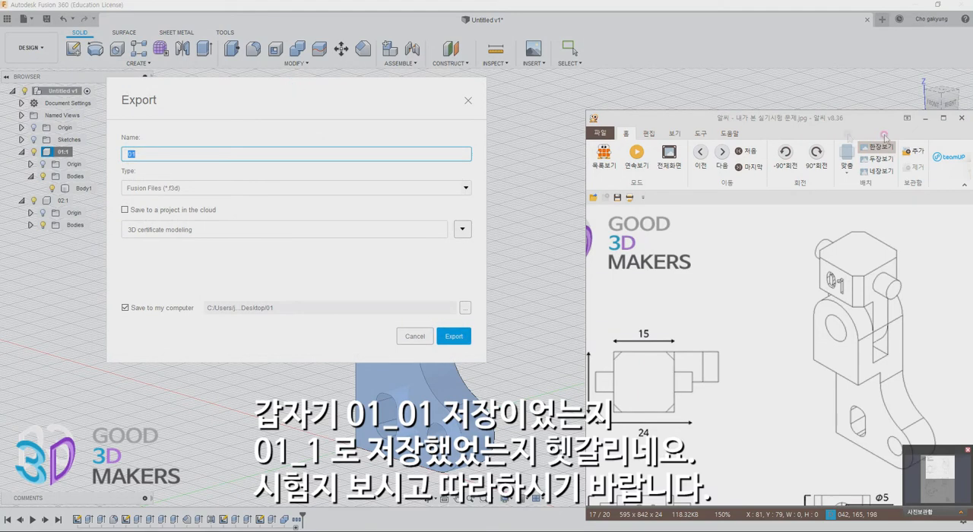
{"action": "left_click_drag", "start_coordinate": [747, 119], "coordinate": [972, 132]}
{"action": "left_click_drag", "start_coordinate": [339, 87], "coordinate": [711, 118]}
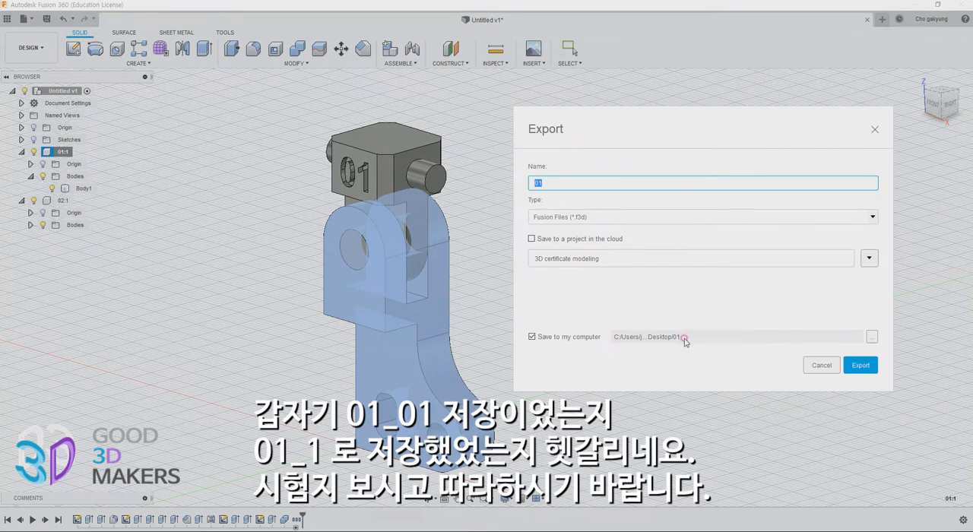
{"action": "left_click", "coordinate": [571, 184]}
{"action": "left_click", "coordinate": [867, 366]}
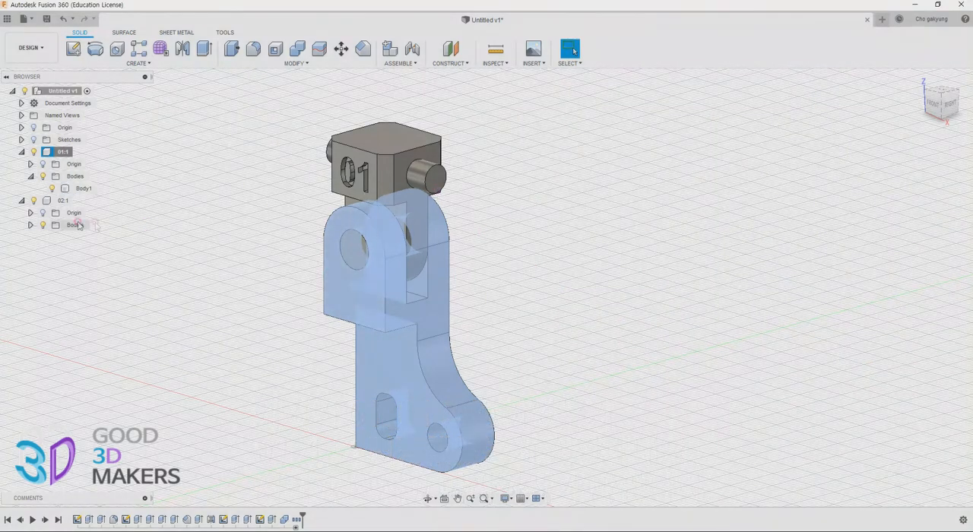
Export component 01 as a STEP file named 01_01 to the 01 folder on the desktop
{"action": "right_click", "coordinate": [63, 152]}
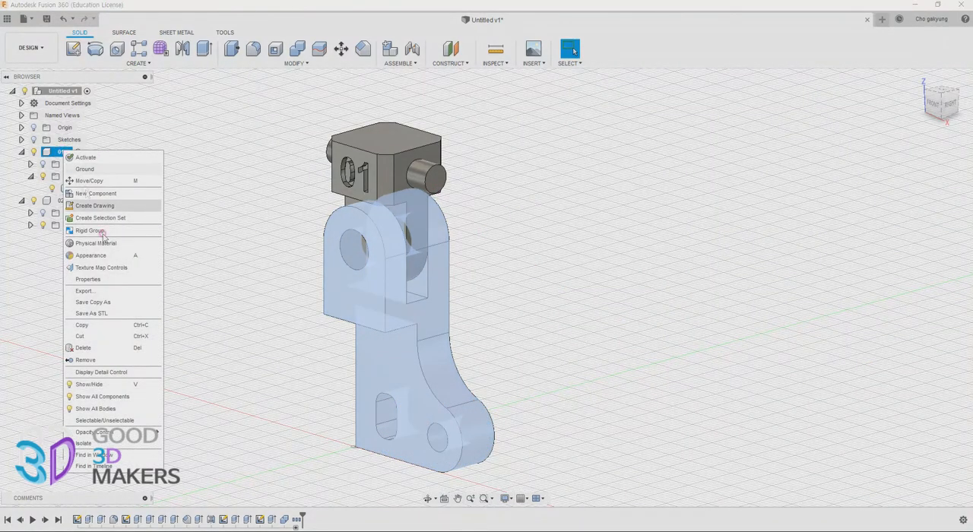
{"action": "left_click", "coordinate": [134, 284]}
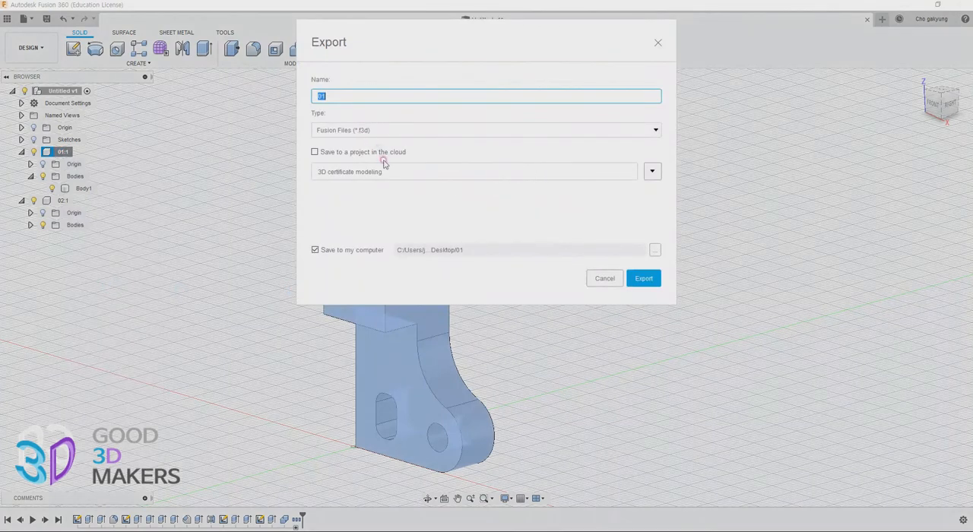
{"action": "left_click", "coordinate": [398, 129]}
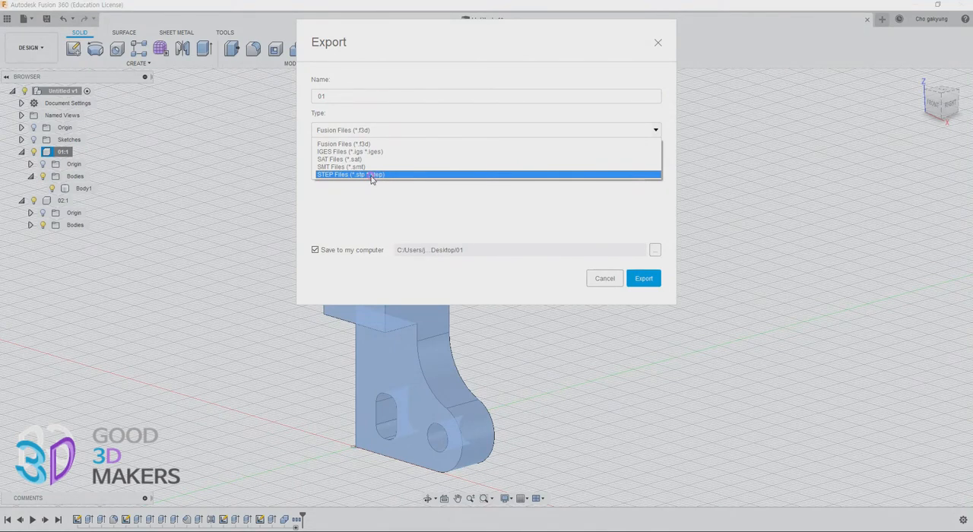
{"action": "left_click", "coordinate": [319, 174]}
{"action": "left_click", "coordinate": [344, 96]}
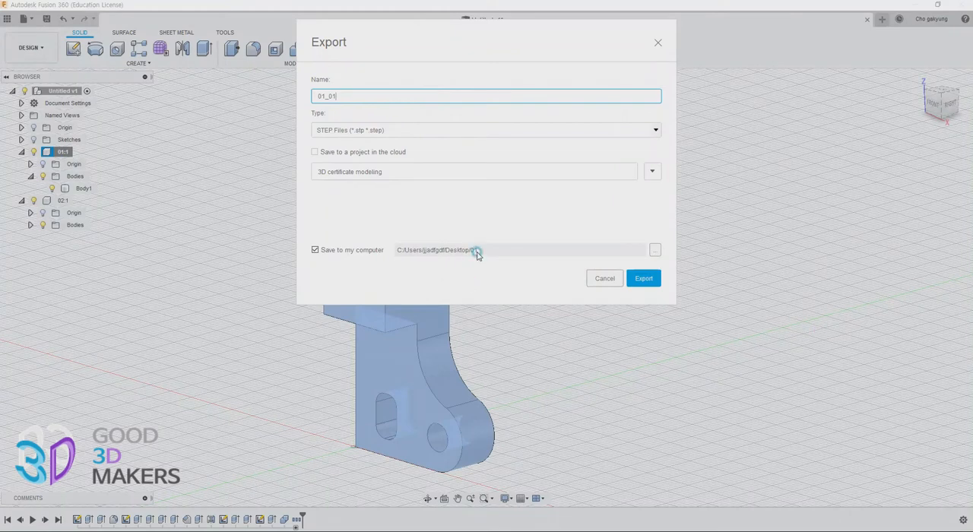
{"action": "left_click", "coordinate": [655, 250]}
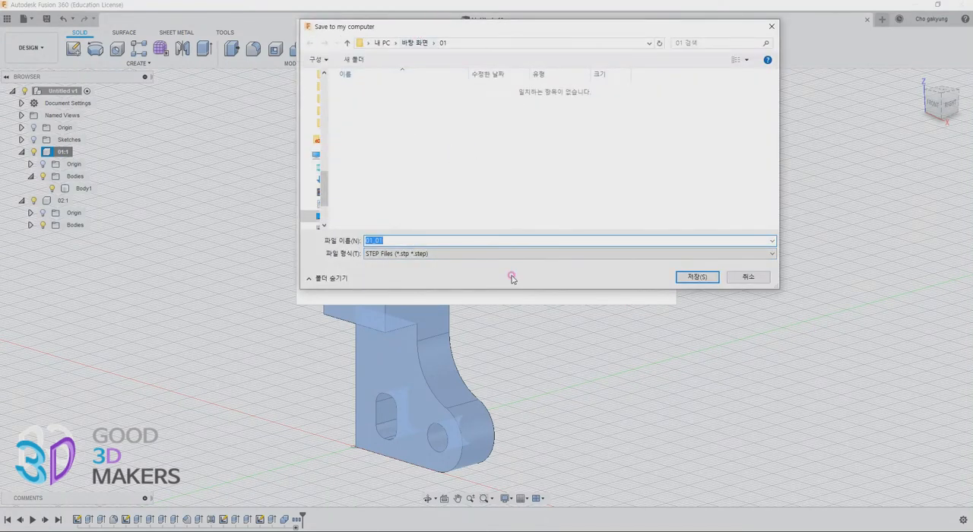
{"action": "left_click", "coordinate": [706, 278]}
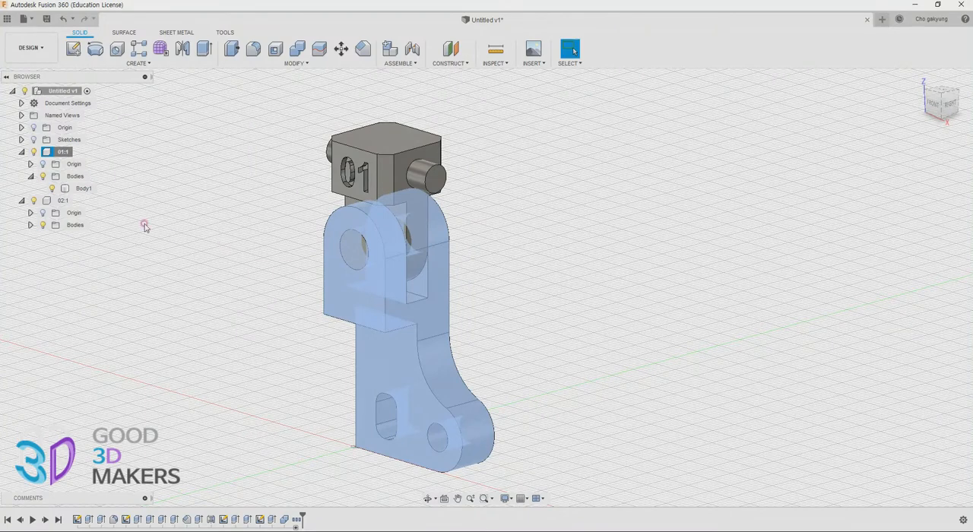
{"action": "left_click", "coordinate": [60, 201]}
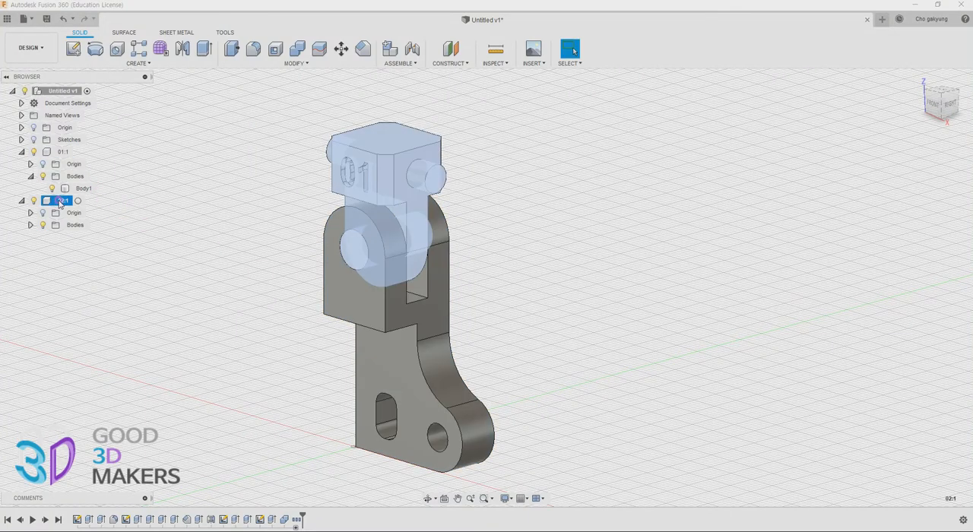
{"action": "right_click", "coordinate": [60, 203]}
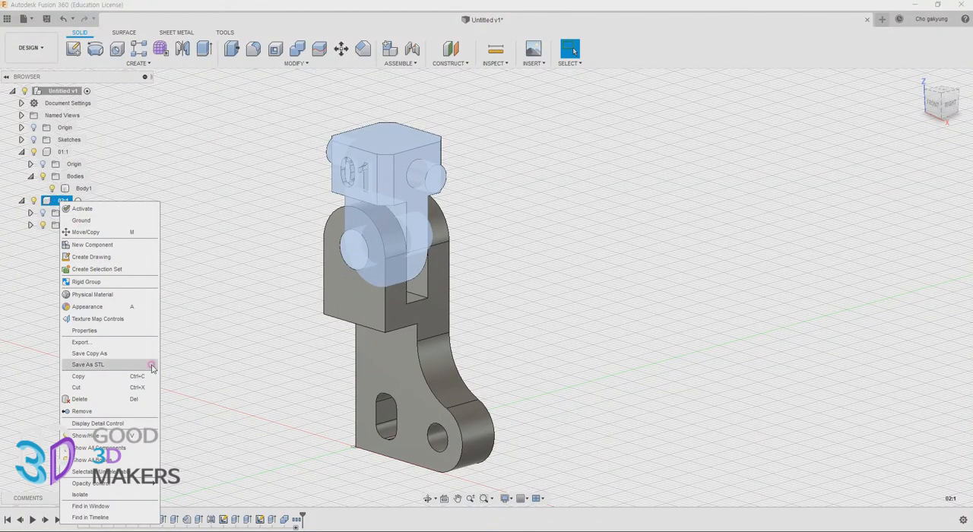
{"action": "left_click", "coordinate": [119, 360]}
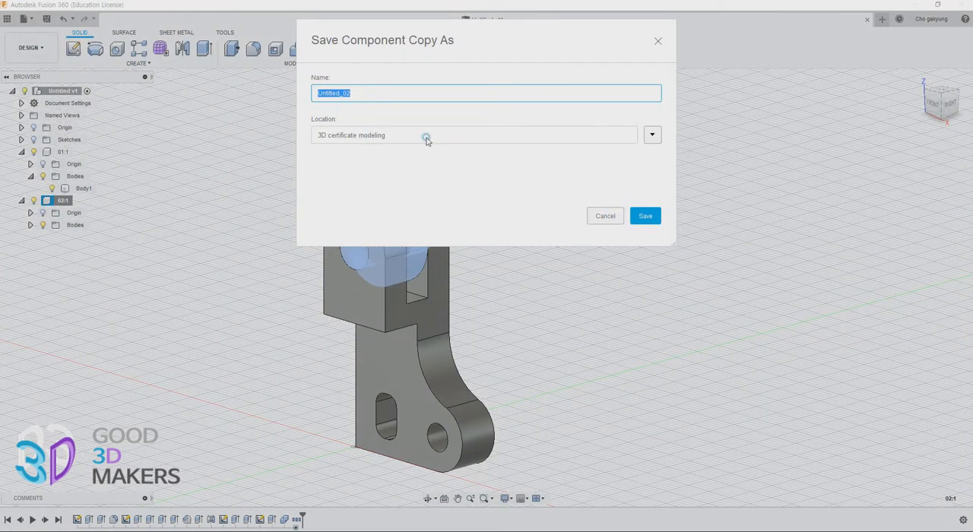
{"action": "left_click", "coordinate": [603, 217]}
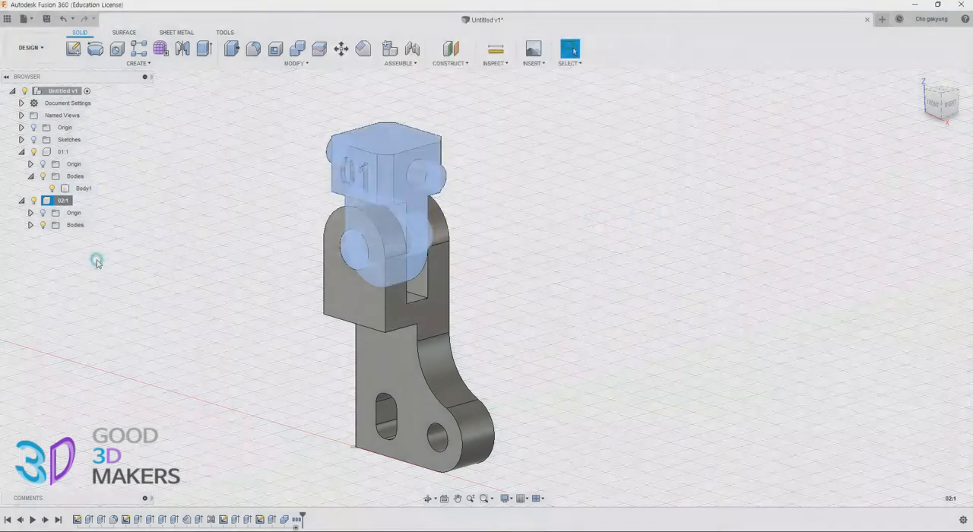
Export component 02 as a Fusion file (*.f3d) named 01_02 to the 01 folder on the desktop
{"action": "right_click", "coordinate": [63, 201]}
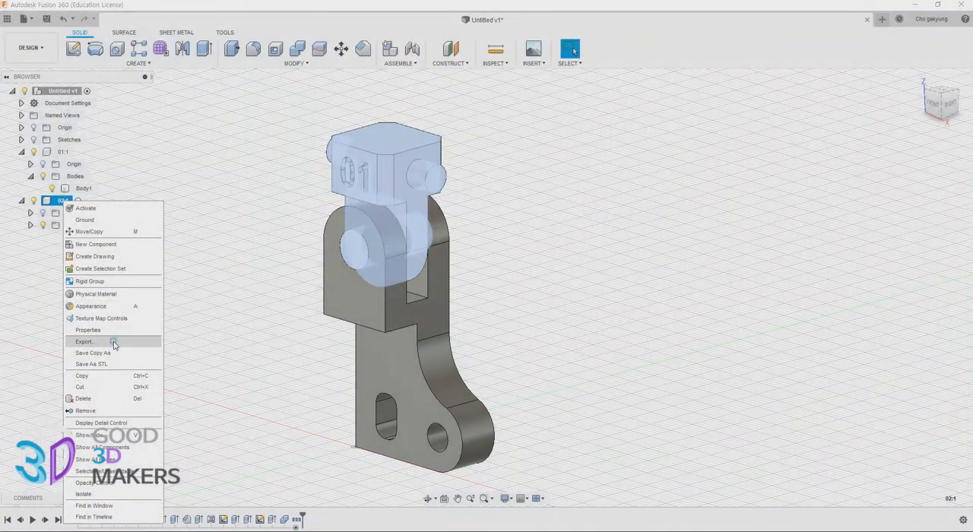
{"action": "left_click", "coordinate": [115, 343]}
{"action": "left_click", "coordinate": [347, 94]}
{"action": "left_click", "coordinate": [261, 95]}
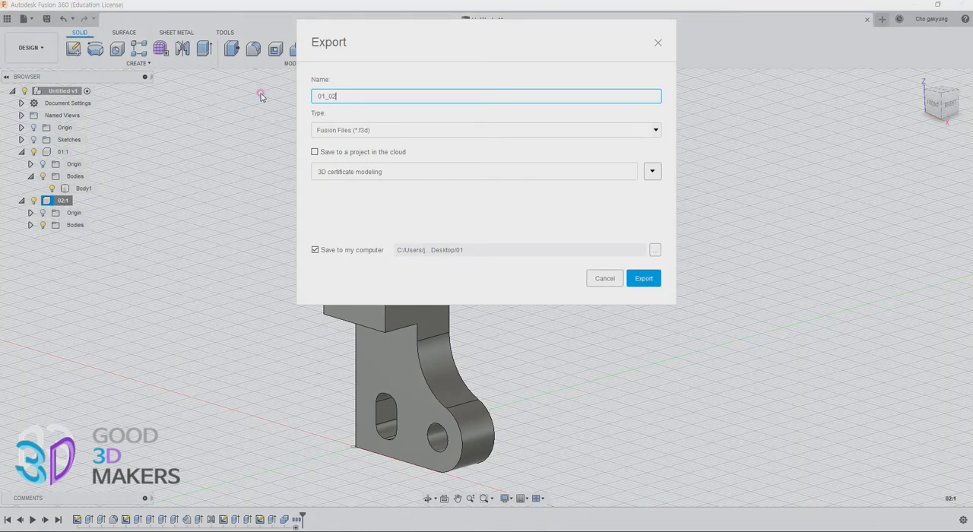
{"action": "key", "text": "Return"}
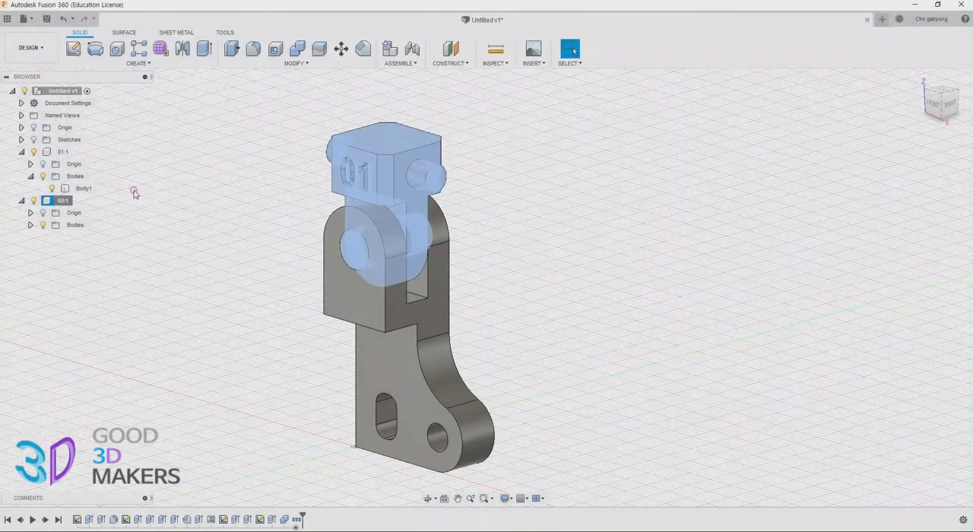
Export component 02 as a STEP file named 01_02 to the 01 folder on the desktop
{"action": "right_click", "coordinate": [63, 200]}
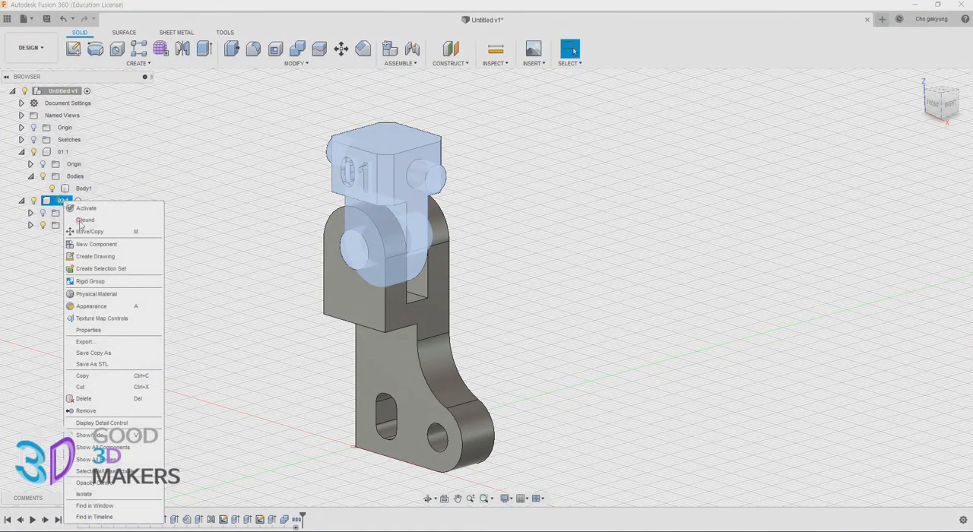
{"action": "left_click", "coordinate": [104, 344]}
{"action": "left_click", "coordinate": [407, 126]}
{"action": "left_click", "coordinate": [364, 168]}
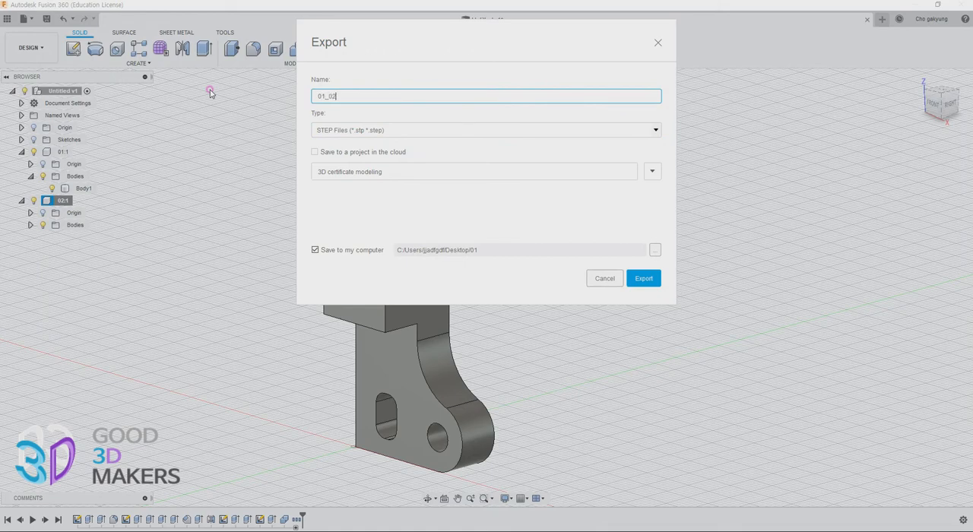
{"action": "left_click", "coordinate": [643, 279]}
{"action": "left_click", "coordinate": [72, 251]}
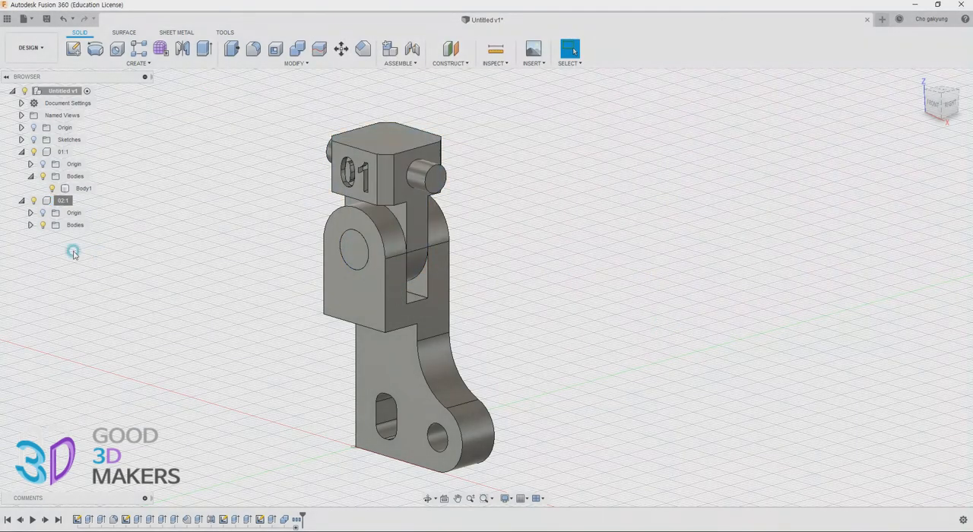
Expand the bodies of component 02 and highlight the bracket and block bodies to check which component each belongs to
{"action": "left_click", "coordinate": [30, 225]}
{"action": "left_click", "coordinate": [79, 236]}
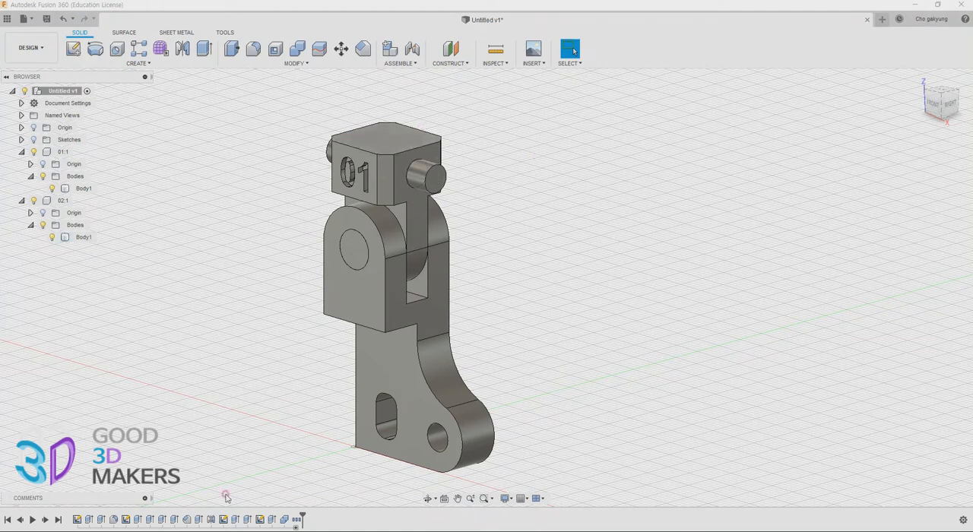
{"action": "left_click", "coordinate": [369, 355]}
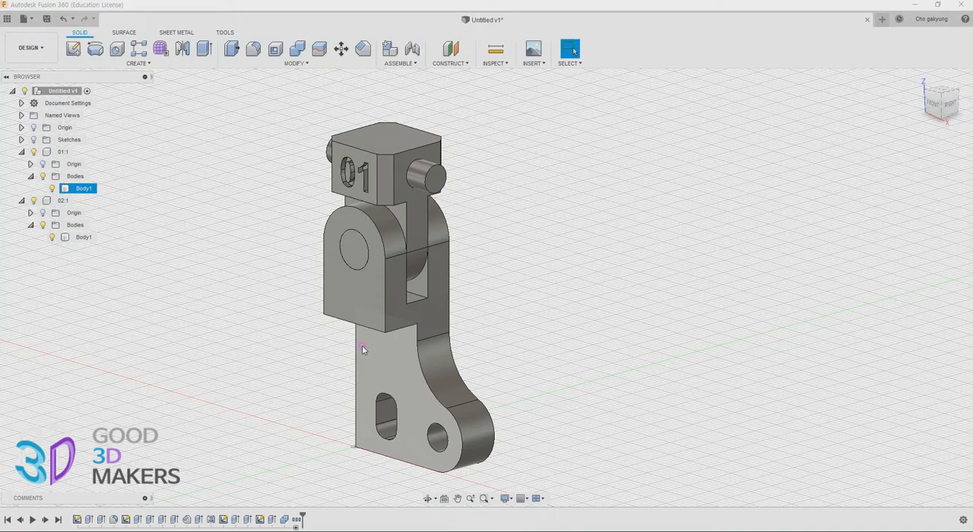
{"action": "left_click", "coordinate": [360, 250]}
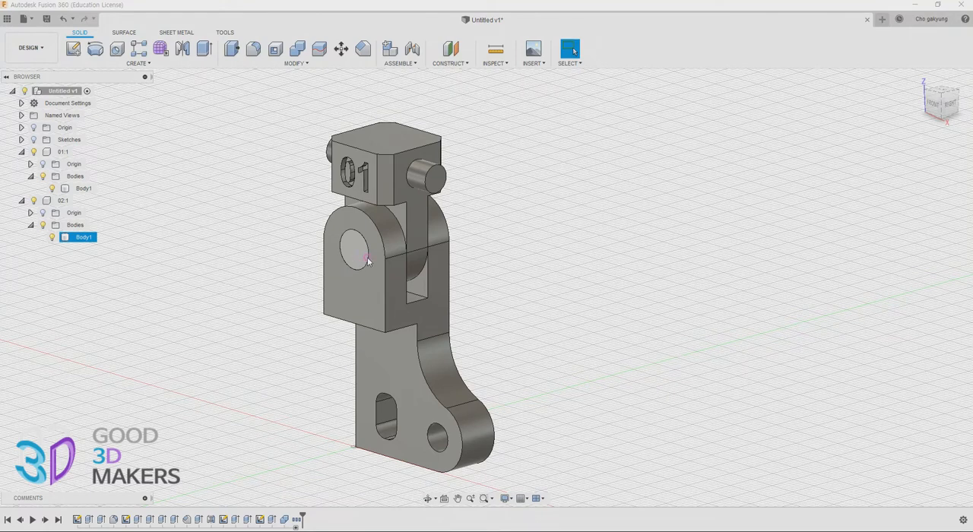
{"action": "left_click", "coordinate": [80, 238]}
{"action": "left_click", "coordinate": [79, 189]}
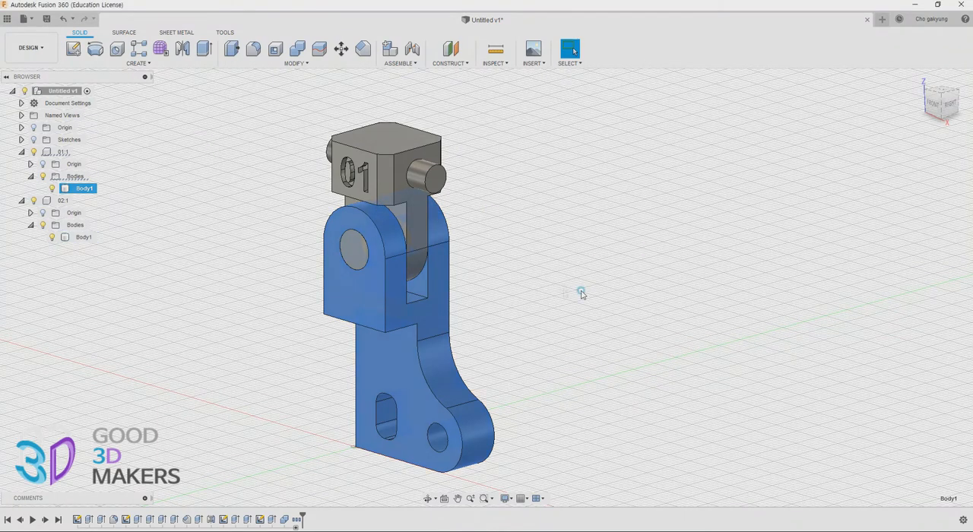
{"action": "left_click", "coordinate": [592, 259]}
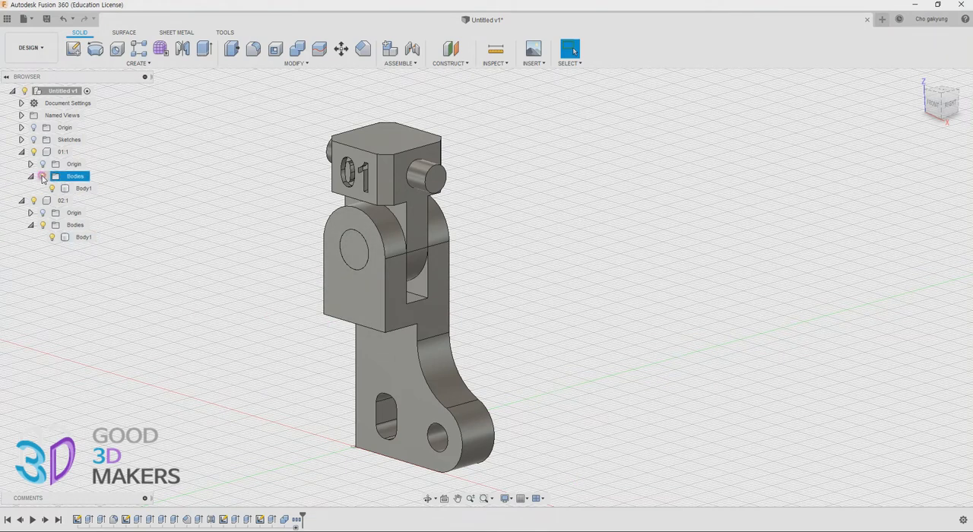
Temporarily hide component 02 to examine the pivot holes in the bracket's fork, and show the component again
{"action": "left_click", "coordinate": [34, 152]}
{"action": "left_click", "coordinate": [34, 152]}
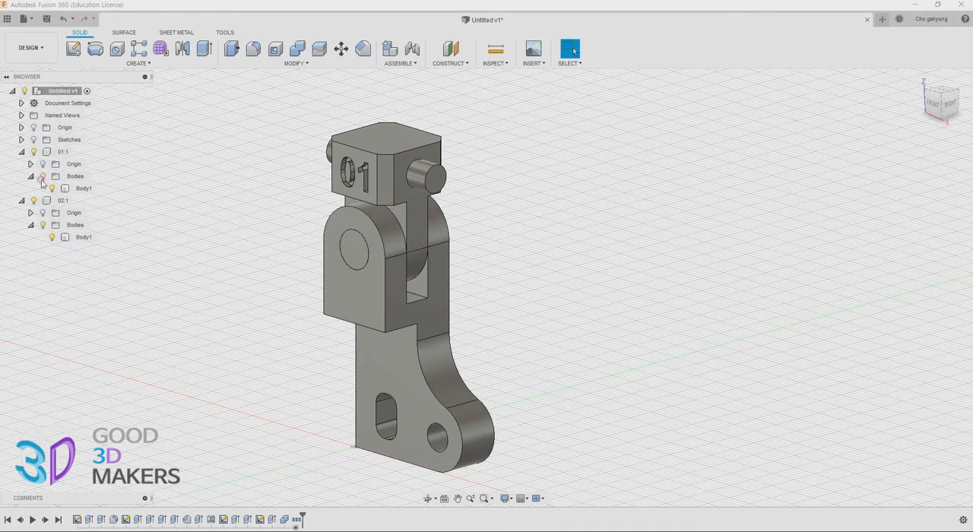
{"action": "left_click", "coordinate": [33, 200]}
{"action": "scroll", "coordinate": [348, 259], "scroll_direction": "up", "scroll_amount": 5}
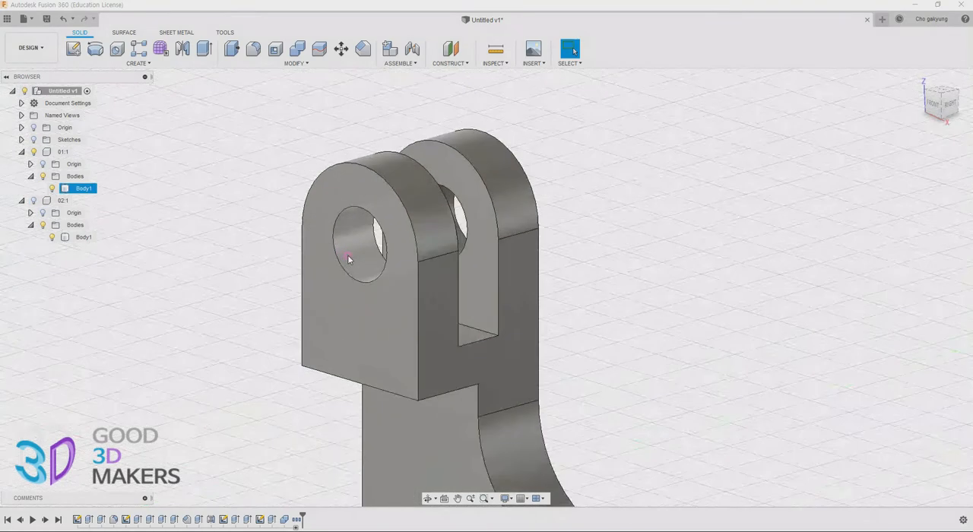
{"action": "key", "text": "Escape"}
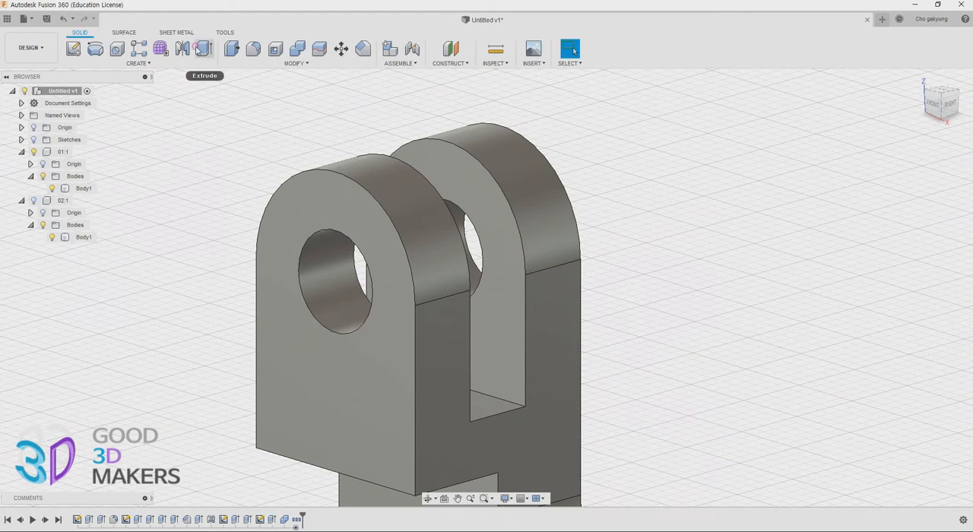
{"action": "left_click", "coordinate": [309, 64]}
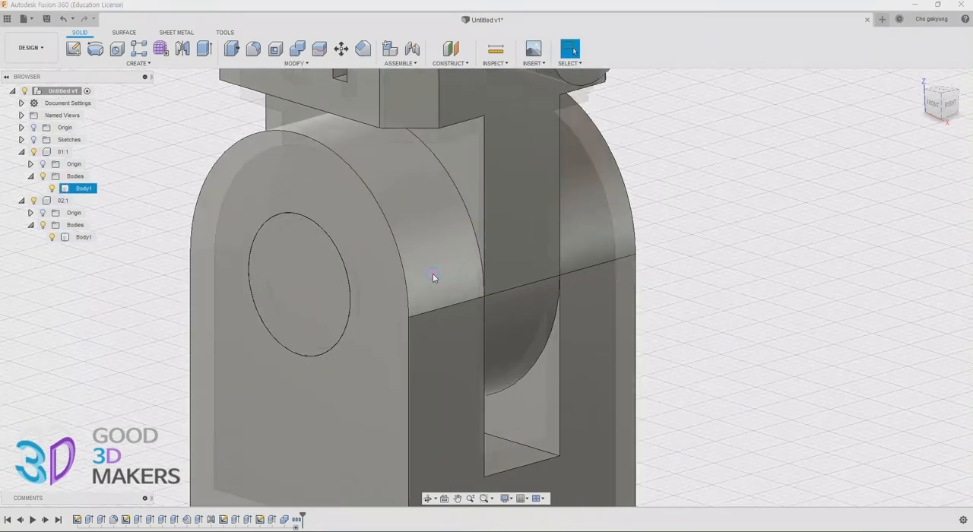
{"action": "scroll", "coordinate": [433, 275], "scroll_direction": "down", "scroll_amount": 5}
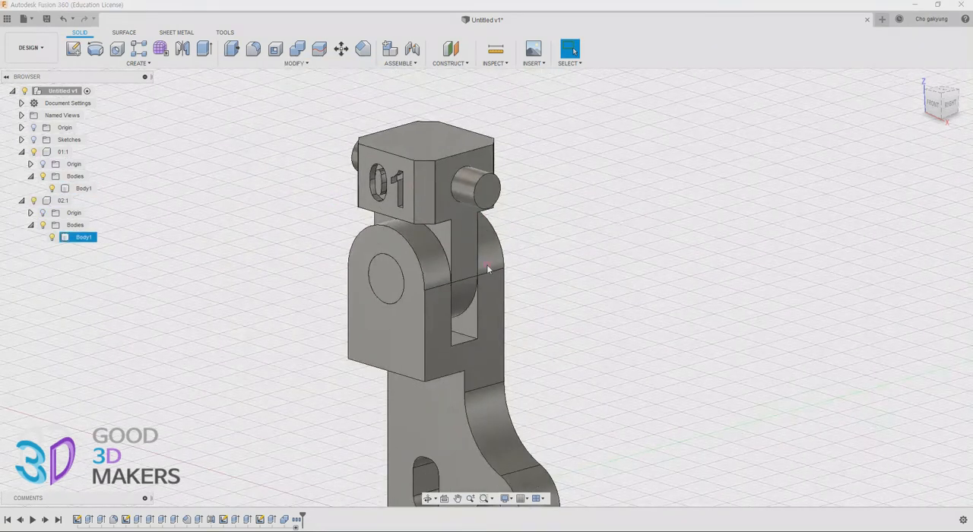
Try to connect the bracket's pivot hole and the block's pin with a Revolute joint about the Z axis
{"action": "left_click", "coordinate": [402, 64]}
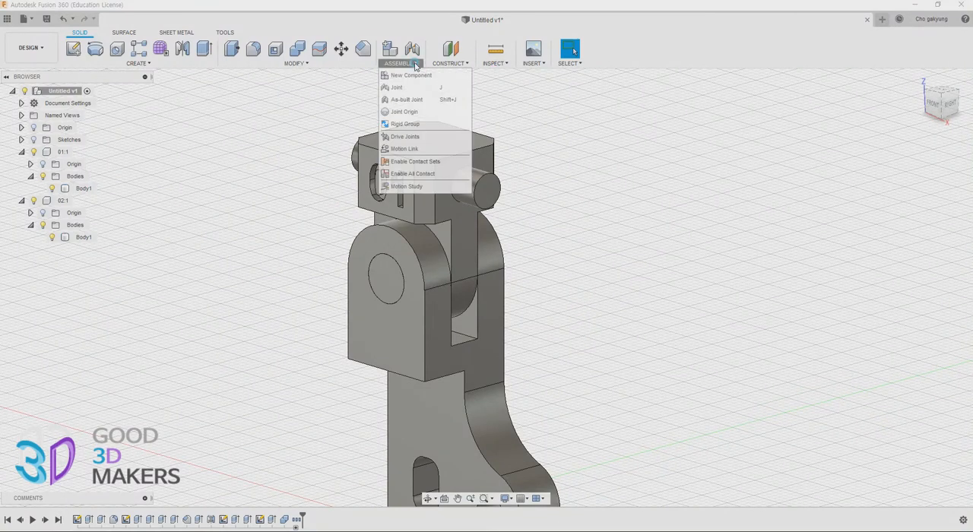
{"action": "left_click", "coordinate": [412, 53]}
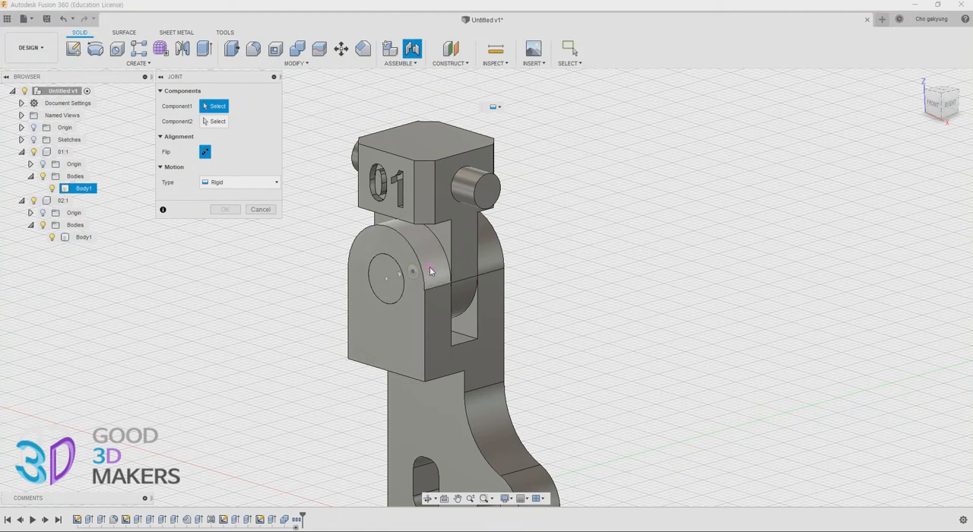
{"action": "left_click", "coordinate": [260, 209]}
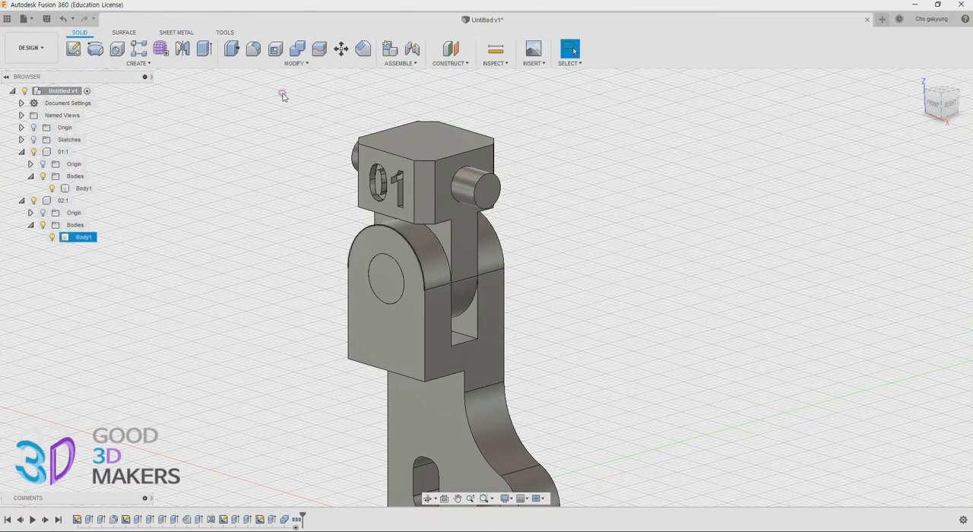
{"action": "left_click", "coordinate": [412, 49]}
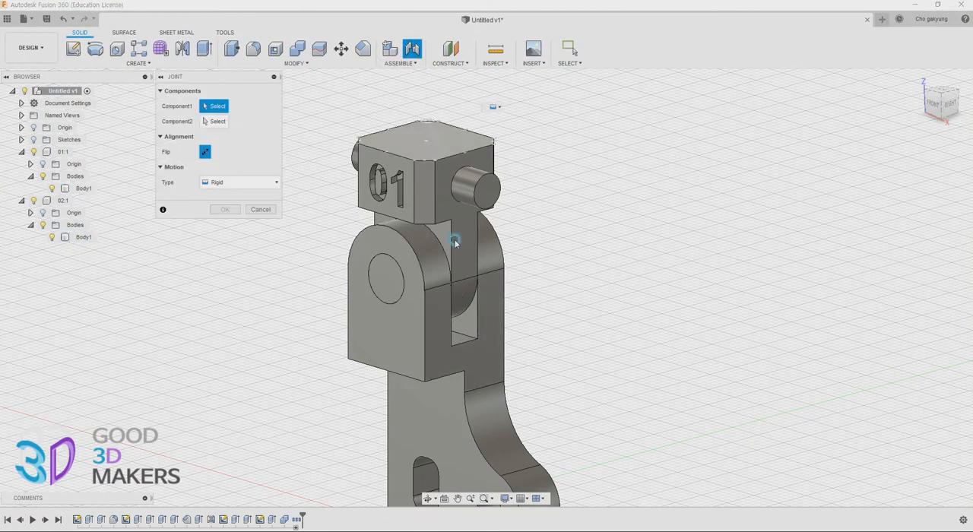
{"action": "left_click", "coordinate": [441, 278]}
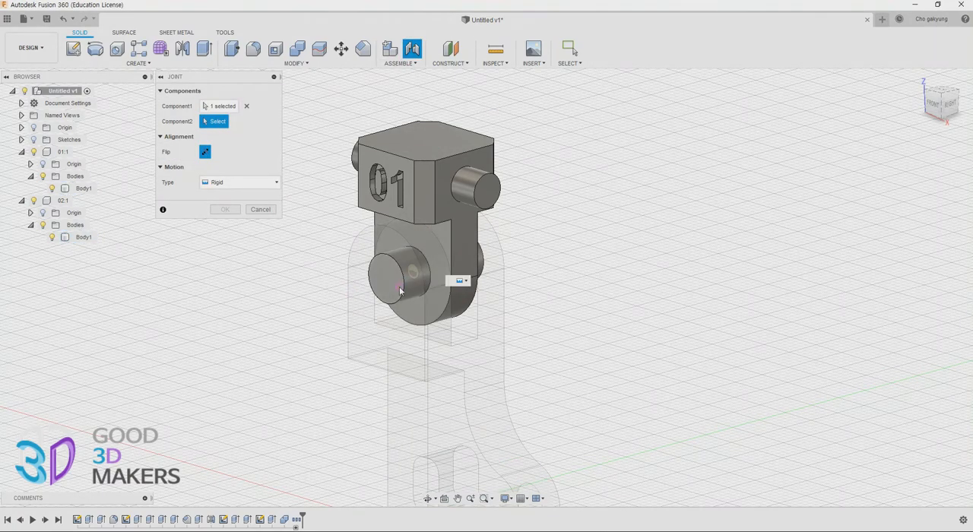
{"action": "left_click", "coordinate": [415, 276]}
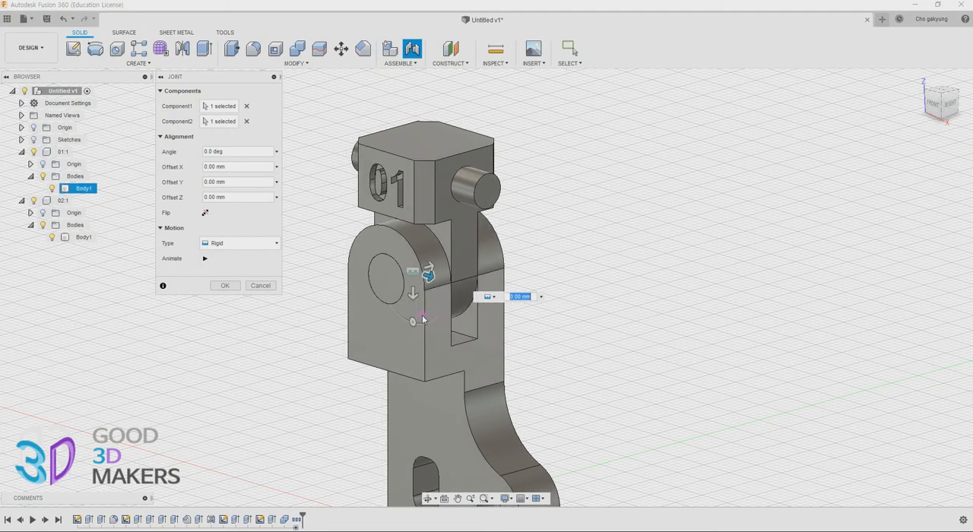
{"action": "left_click", "coordinate": [256, 244]}
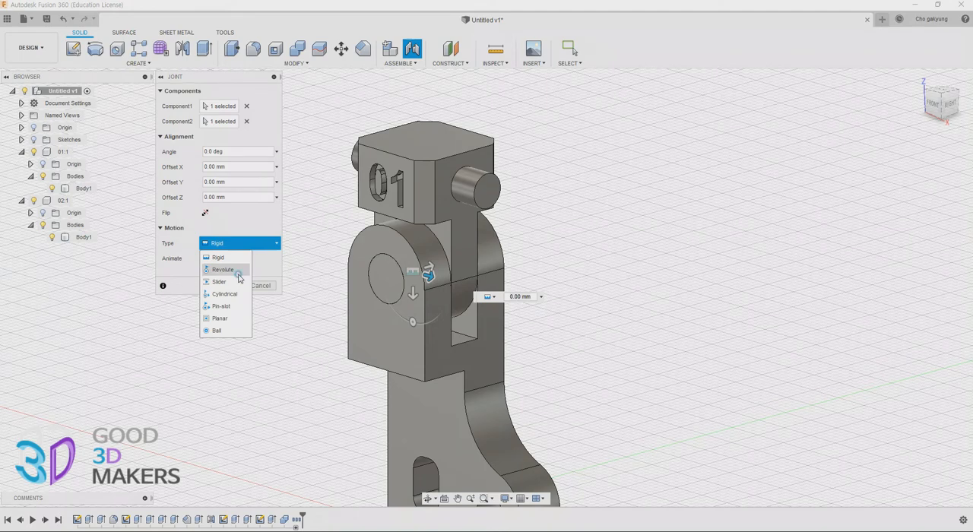
{"action": "left_click", "coordinate": [232, 269]}
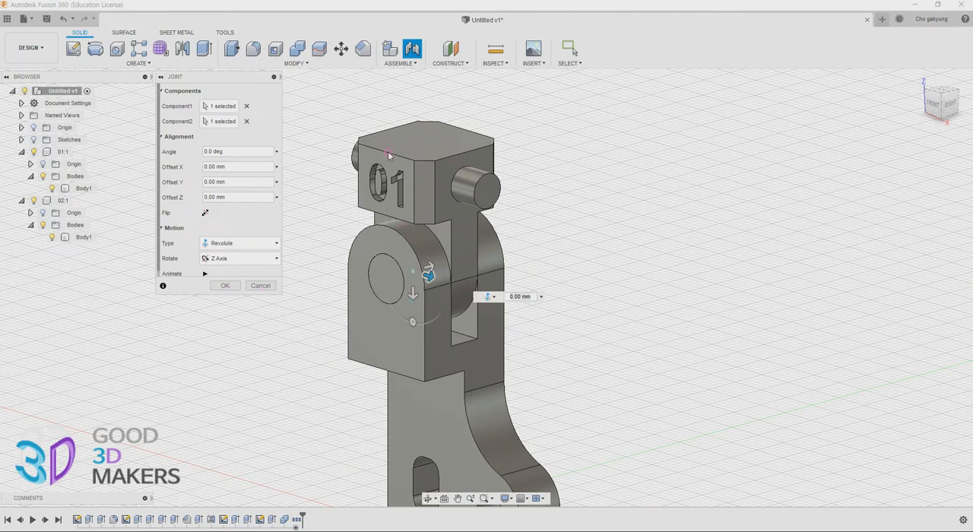
{"action": "left_click", "coordinate": [249, 287]}
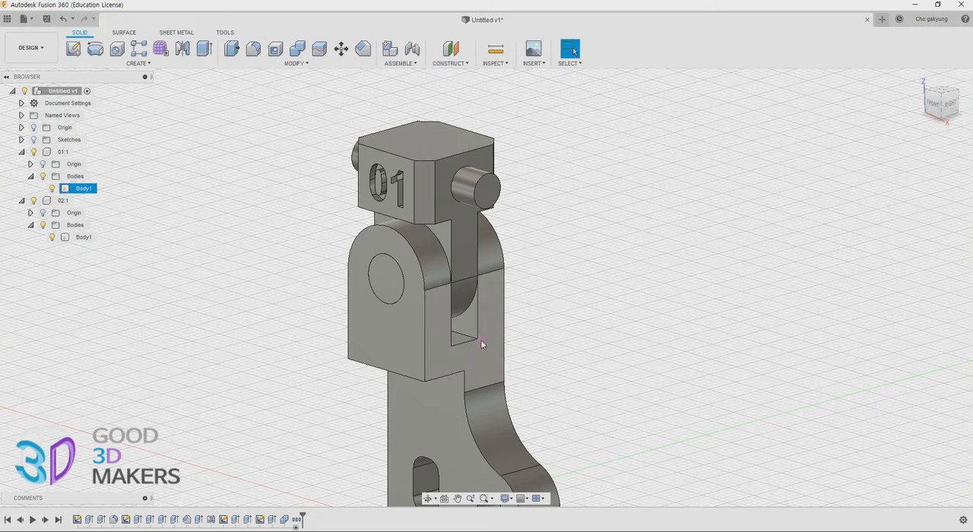
{"action": "left_click_drag", "start_coordinate": [482, 344], "coordinate": [493, 270]}
{"action": "key", "text": "ctrl+z"}
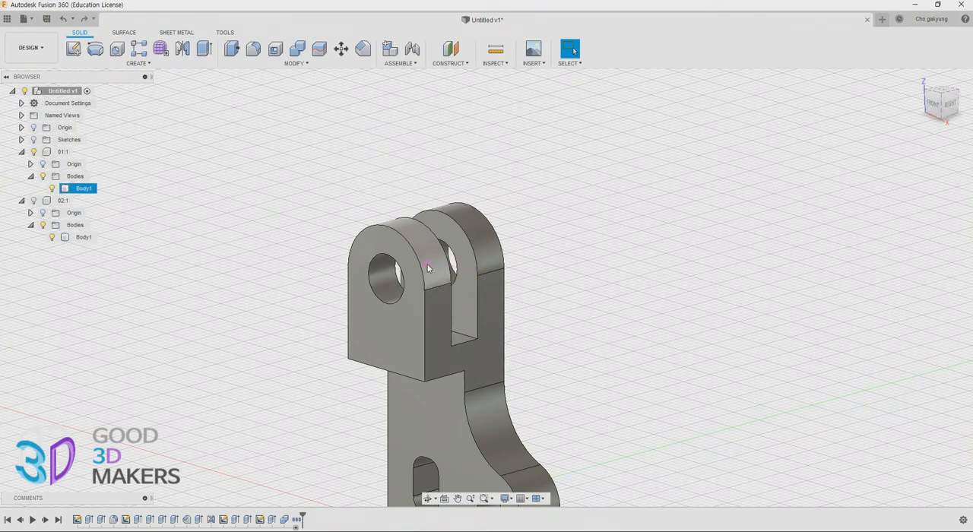
{"action": "key", "text": "ctrl+y"}
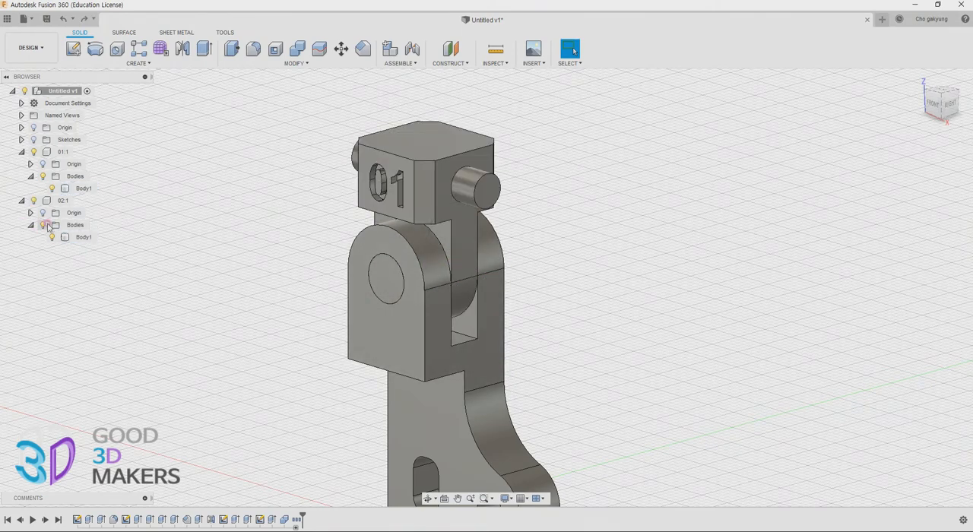
Hide component 02 and offset both pivot hole faces of the bracket's fork by -1 mm
{"action": "left_click", "coordinate": [33, 202]}
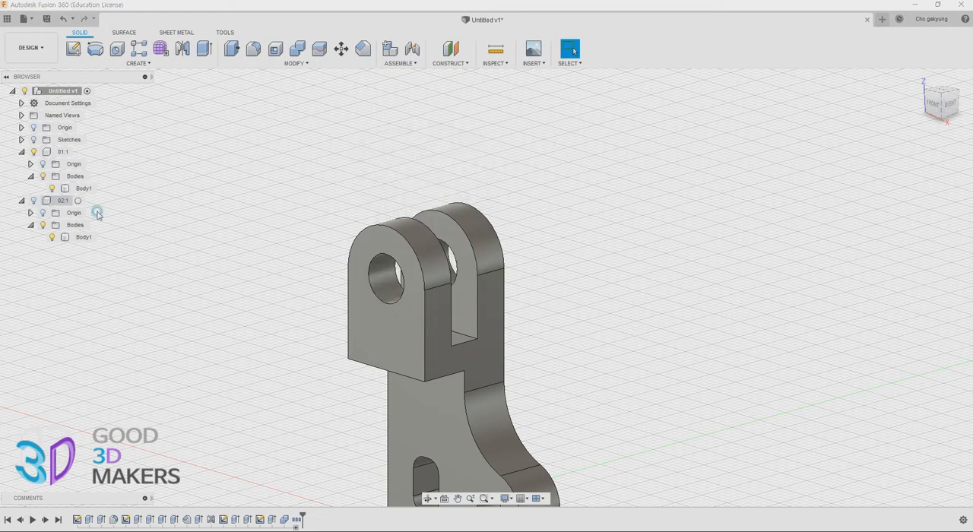
{"action": "scroll", "coordinate": [335, 298], "scroll_direction": "up", "scroll_amount": 2}
{"action": "scroll", "coordinate": [335, 298], "scroll_direction": "up", "scroll_amount": 2}
{"action": "middle_click_drag", "start_coordinate": [469, 292], "coordinate": [425, 315]}
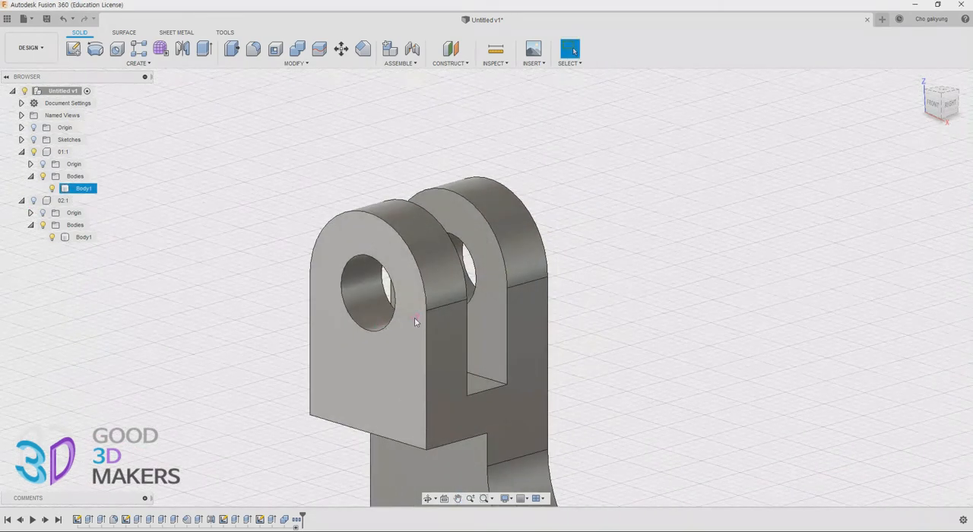
{"action": "left_click", "coordinate": [231, 49]}
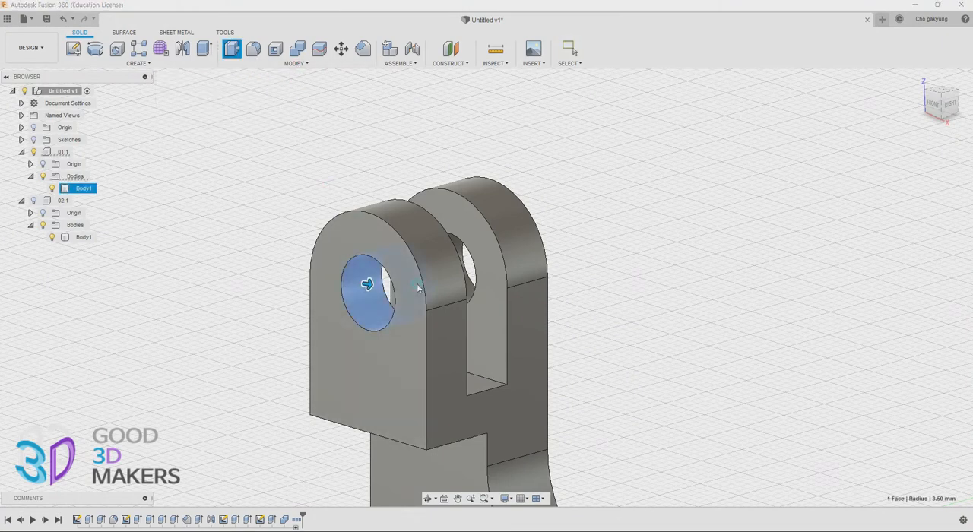
{"action": "left_click", "coordinate": [369, 283]}
{"action": "middle_click_drag", "start_coordinate": [561, 295], "coordinate": [521, 298], "text": "shift"}
{"action": "left_click", "coordinate": [471, 247]}
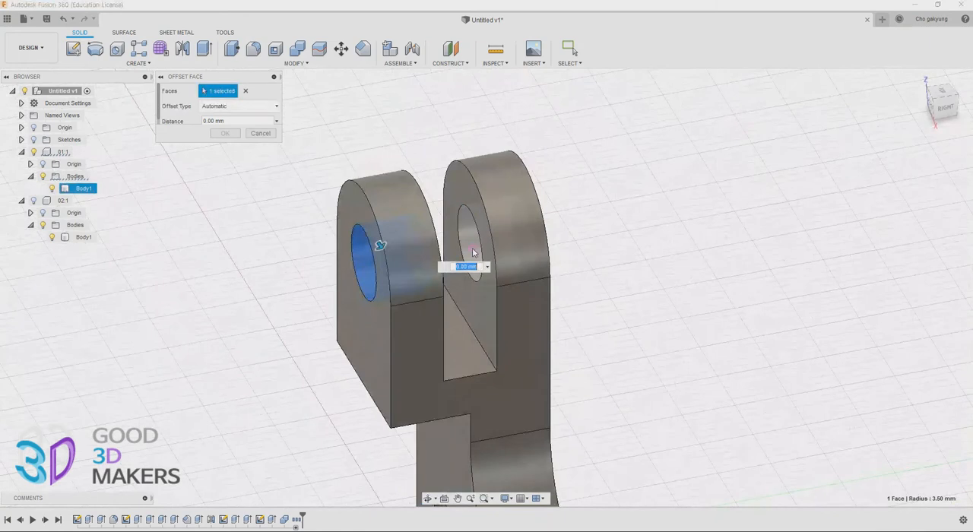
{"action": "middle_click_drag", "start_coordinate": [451, 297], "coordinate": [496, 295], "text": "shift"}
{"action": "left_click_drag", "start_coordinate": [482, 240], "coordinate": [475, 242]}
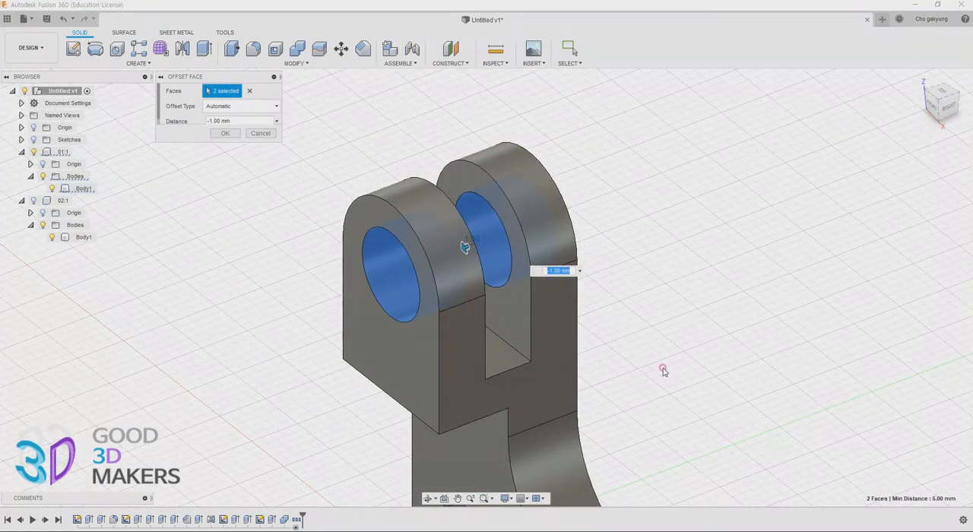
{"action": "left_click", "coordinate": [225, 133]}
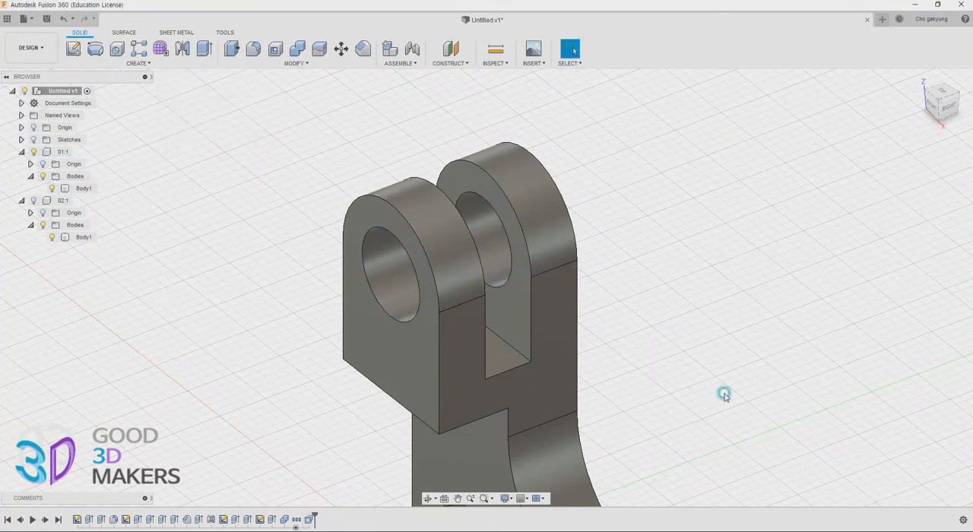
Offset the two facing inner side faces of the bracket's fork by -1 mm
{"action": "middle_click_drag", "start_coordinate": [725, 393], "coordinate": [669, 386], "text": "shift"}
{"action": "key", "text": "q"}
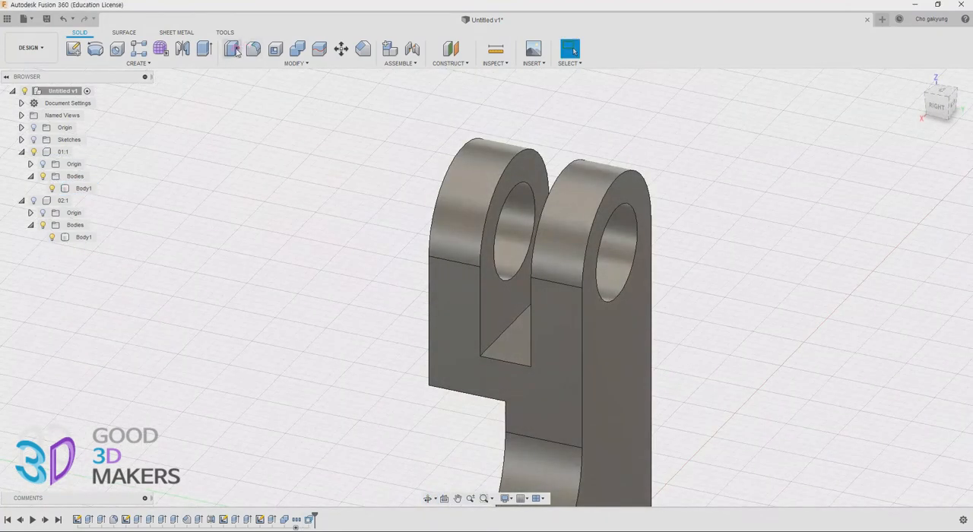
{"action": "left_click", "coordinate": [499, 312]}
{"action": "middle_click_drag", "start_coordinate": [470, 340], "coordinate": [529, 292], "text": "shift"}
{"action": "left_click", "coordinate": [529, 297]}
{"action": "type", "text": "-1"}
{"action": "left_click_drag", "start_coordinate": [526, 292], "coordinate": [526, 290]}
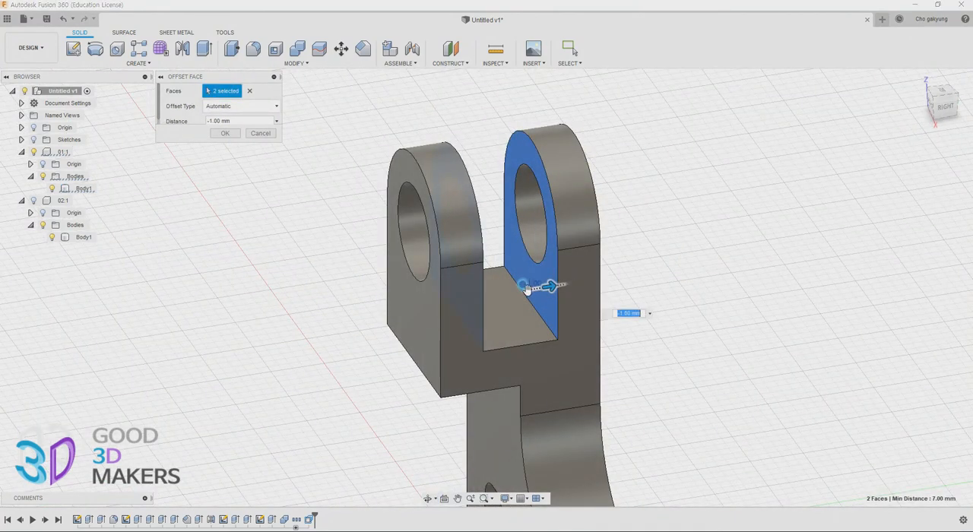
{"action": "left_click", "coordinate": [225, 133]}
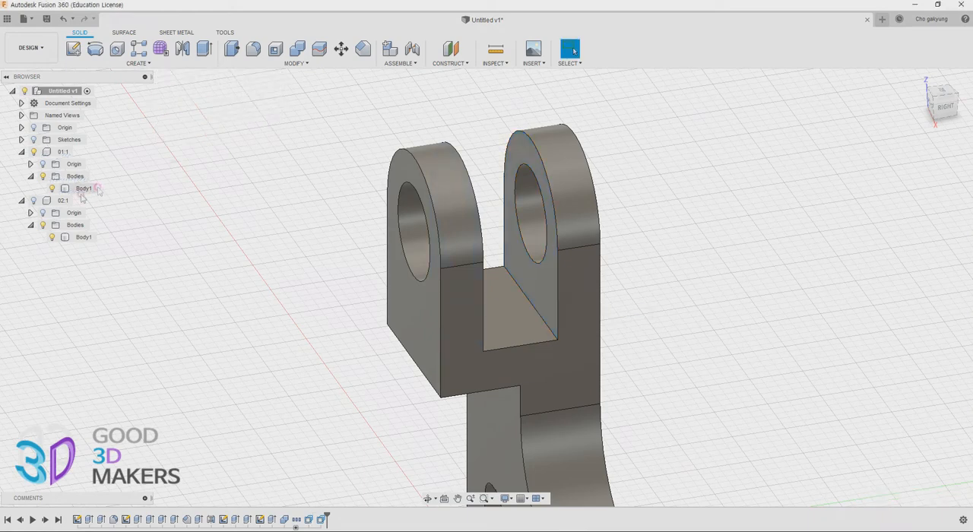
Show component 02 again and examine the clearance between its pin and the fork
{"action": "left_click", "coordinate": [34, 200]}
{"action": "middle_click_drag", "start_coordinate": [663, 307], "coordinate": [706, 289], "text": "shift"}
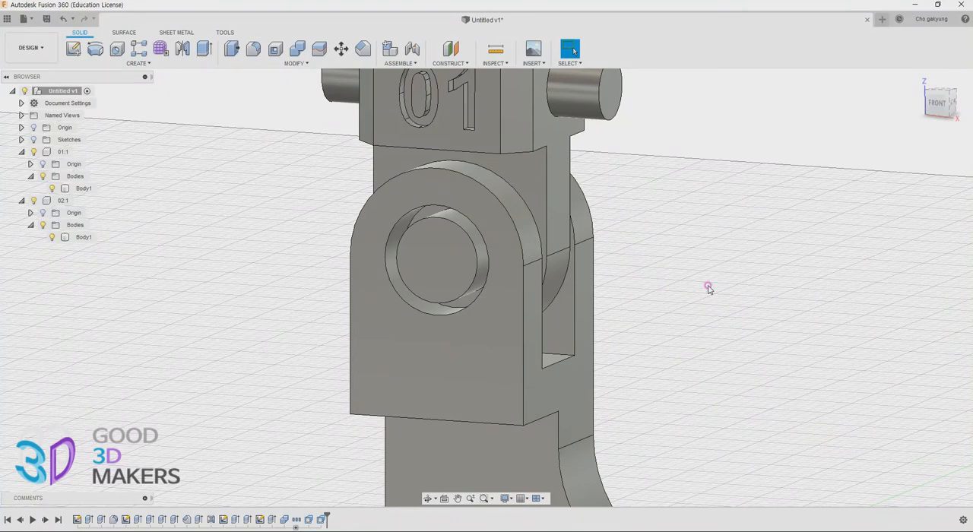
{"action": "middle_click_drag", "start_coordinate": [679, 310], "coordinate": [608, 297], "text": "shift"}
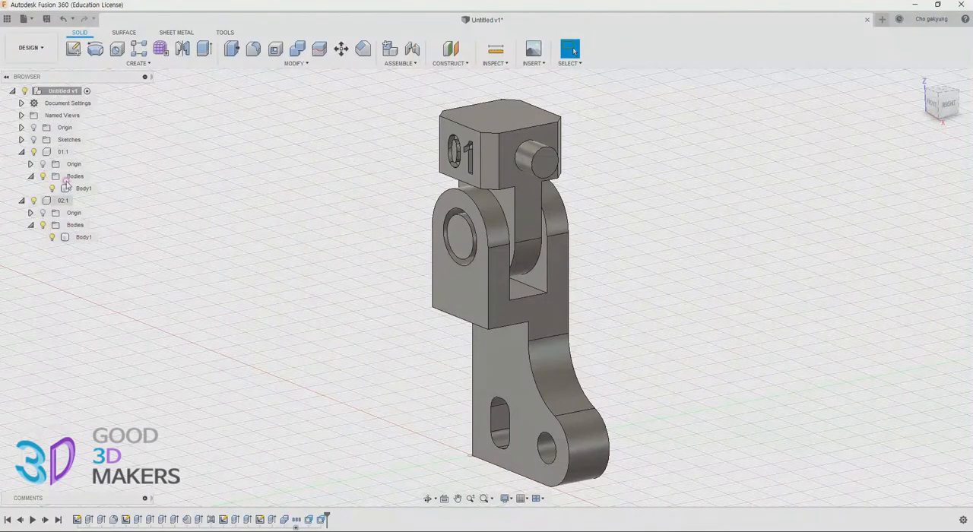
{"action": "right_click", "coordinate": [56, 92]}
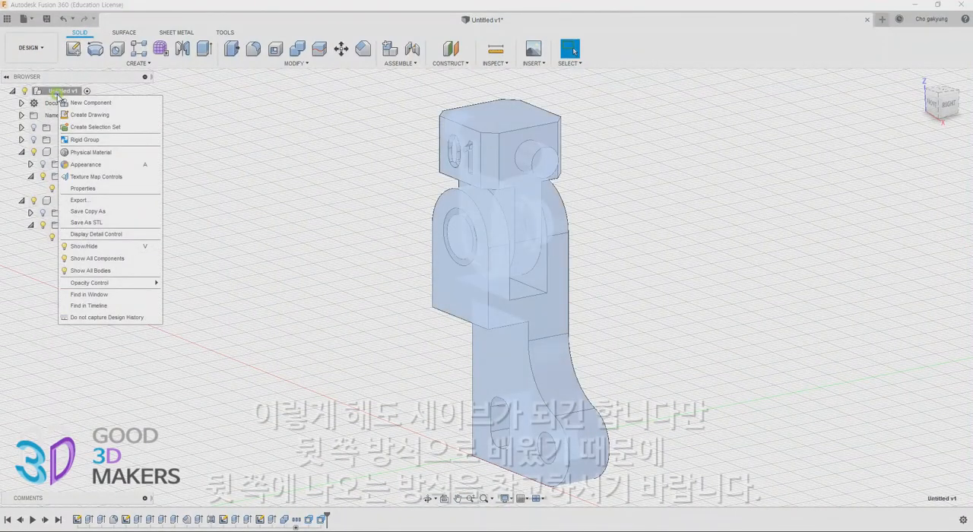
{"action": "left_click", "coordinate": [97, 201]}
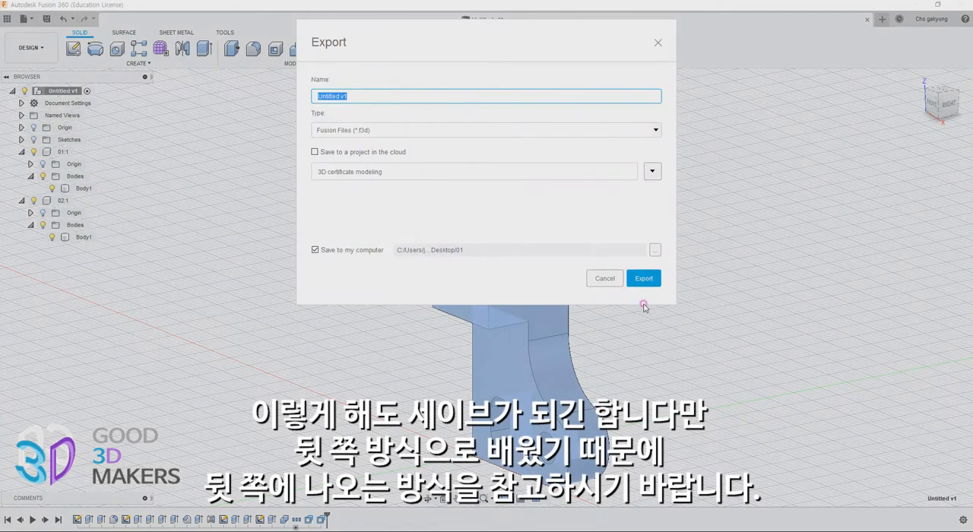
{"action": "left_click", "coordinate": [604, 279]}
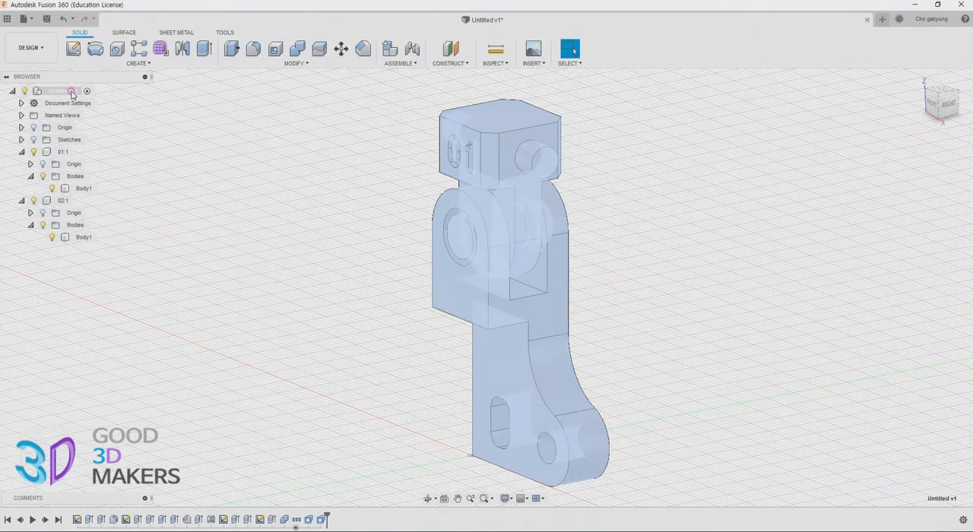
Move component 02's body into component 01 and export component 01 as a Fusion file named 01_03 to the 01 folder on the desktop
{"action": "left_click_drag", "start_coordinate": [82, 237], "coordinate": [70, 177]}
{"action": "left_click", "coordinate": [63, 151]}
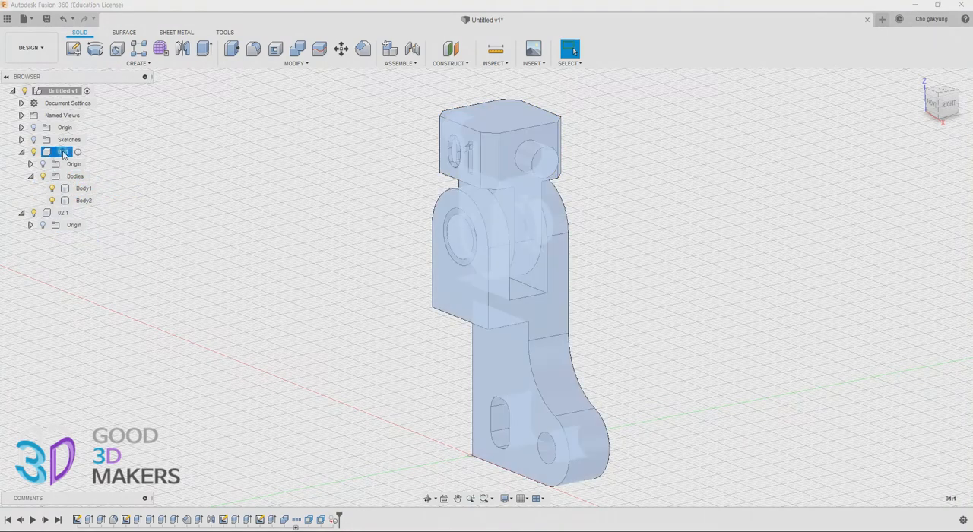
{"action": "right_click", "coordinate": [64, 152]}
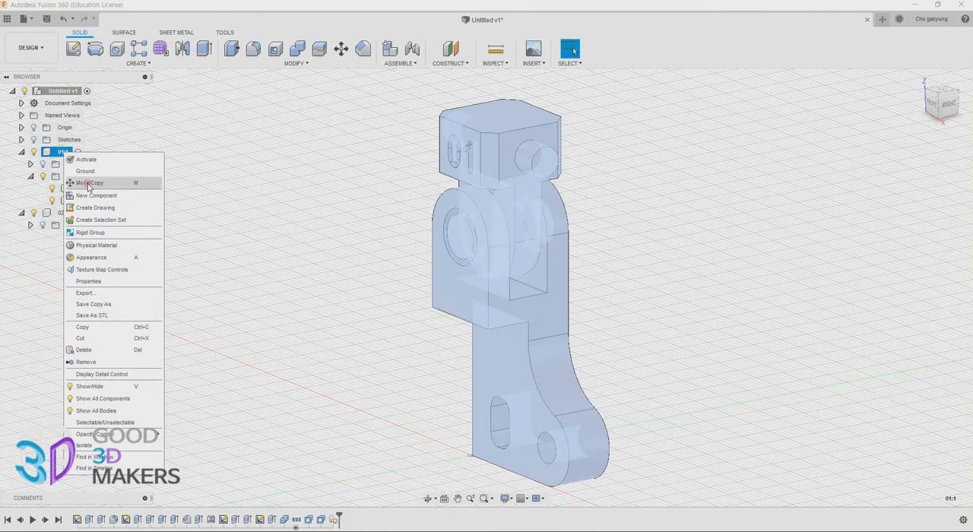
{"action": "left_click", "coordinate": [108, 293]}
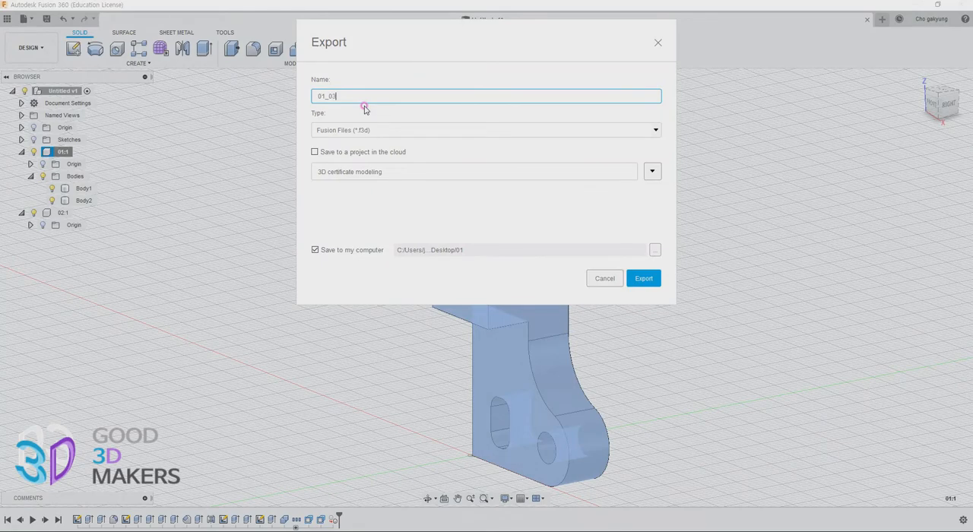
{"action": "key", "text": "Return"}
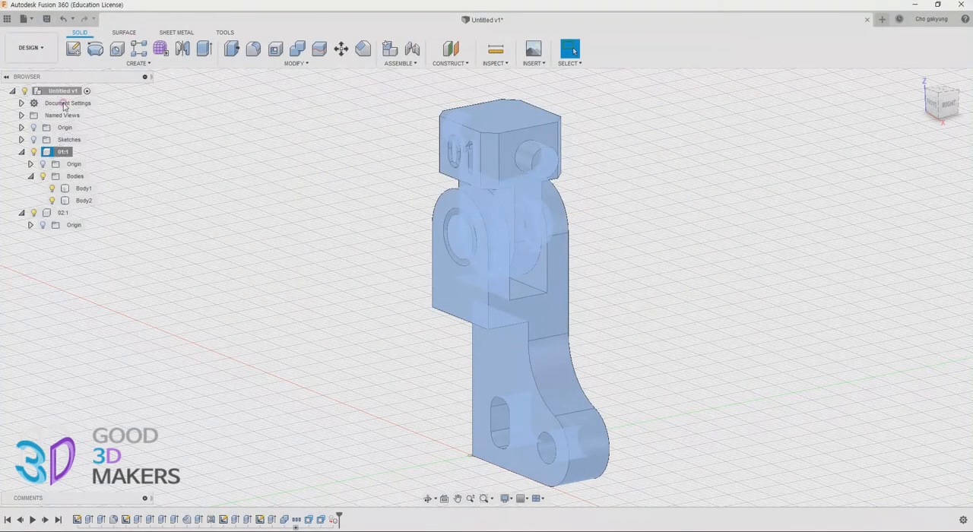
Export component 01 as a STEP file named 01_03 to the 01 folder on the desktop
{"action": "right_click", "coordinate": [64, 153]}
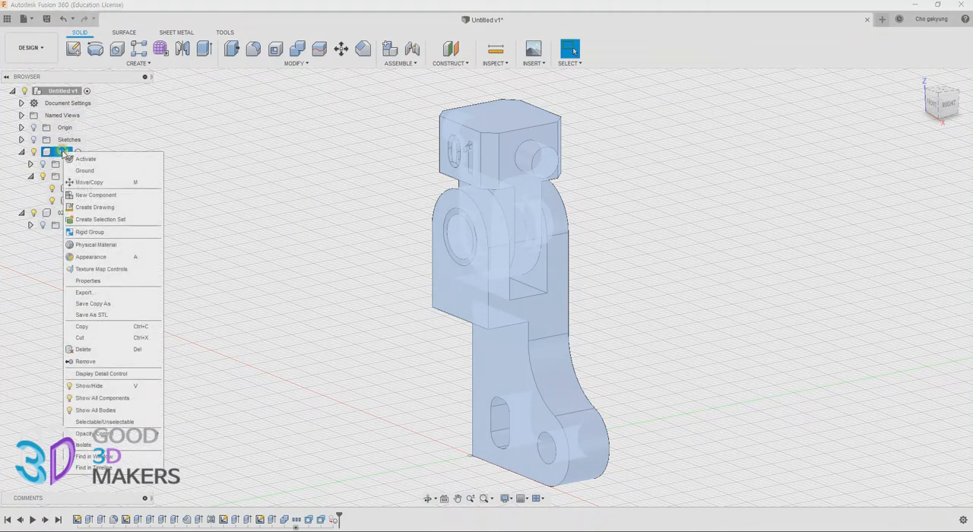
{"action": "left_click", "coordinate": [114, 294]}
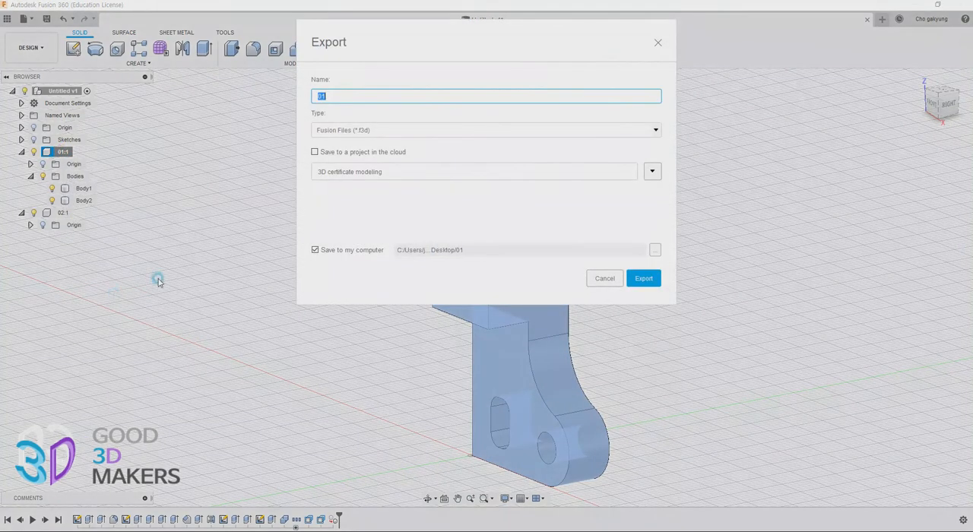
{"action": "double_click", "coordinate": [344, 96]}
{"action": "left_click", "coordinate": [365, 130]}
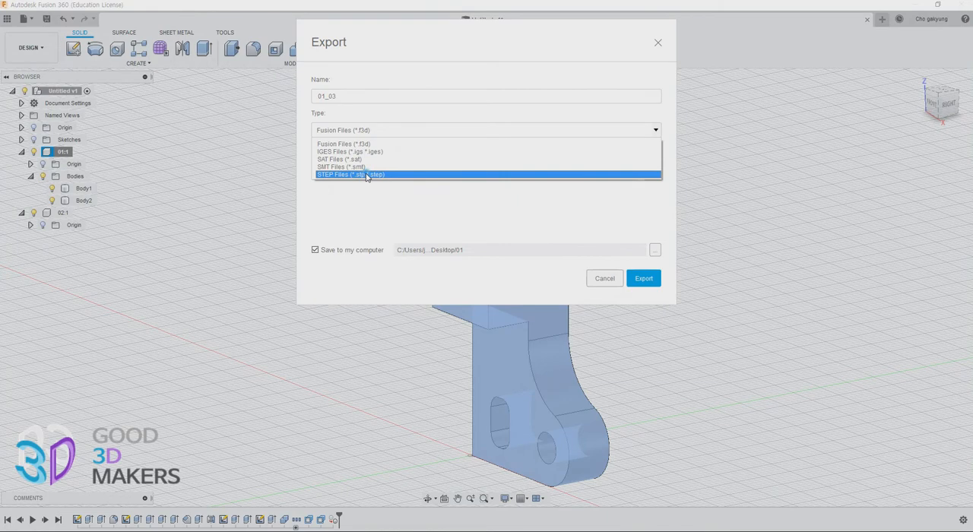
{"action": "left_click", "coordinate": [366, 174]}
{"action": "left_click", "coordinate": [643, 279]}
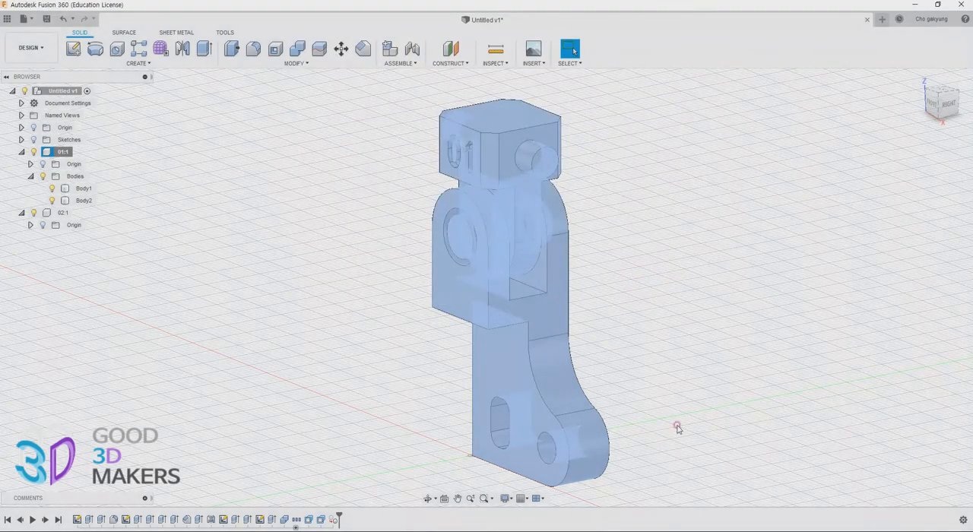
{"action": "left_click", "coordinate": [257, 341]}
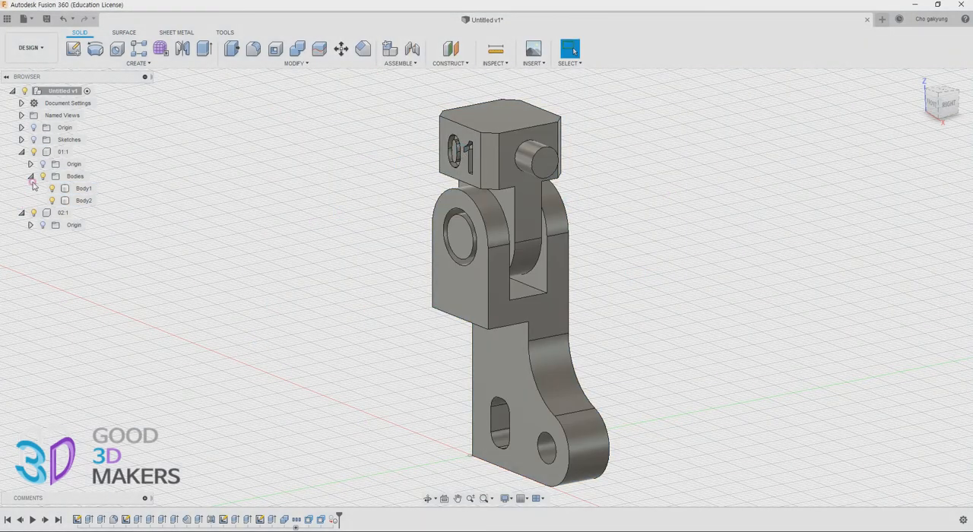
Set up an STL export of component 01 in binary format as one file with medium refinement
{"action": "right_click", "coordinate": [64, 152]}
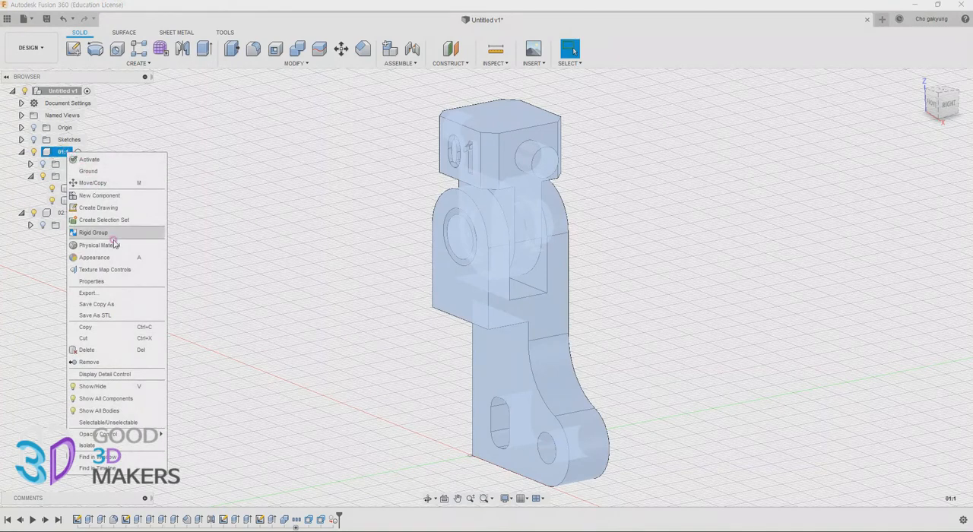
{"action": "left_click", "coordinate": [115, 314]}
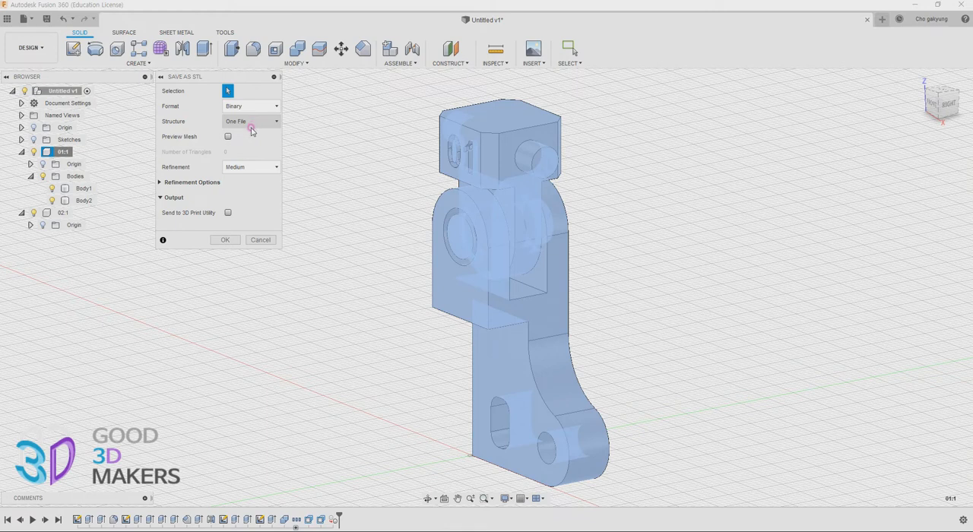
{"action": "left_click", "coordinate": [251, 124]}
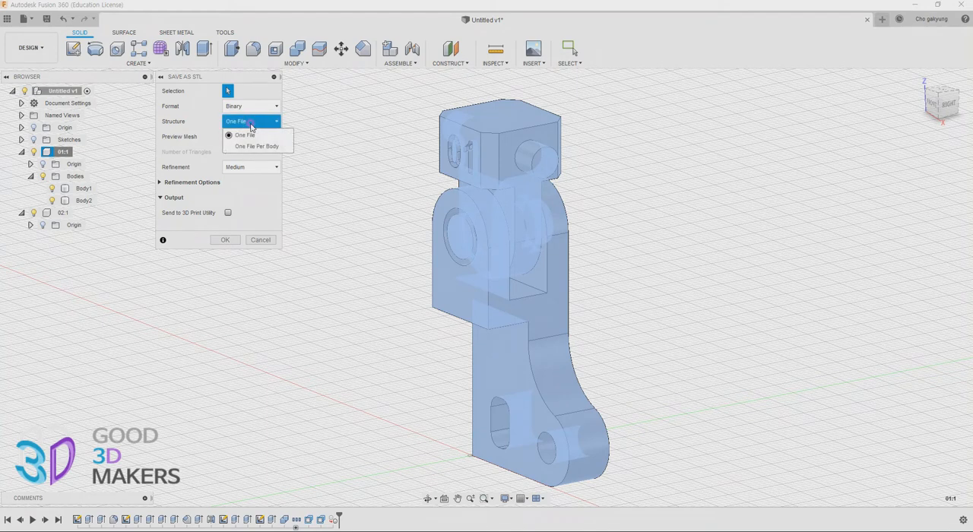
{"action": "left_click", "coordinate": [251, 123]}
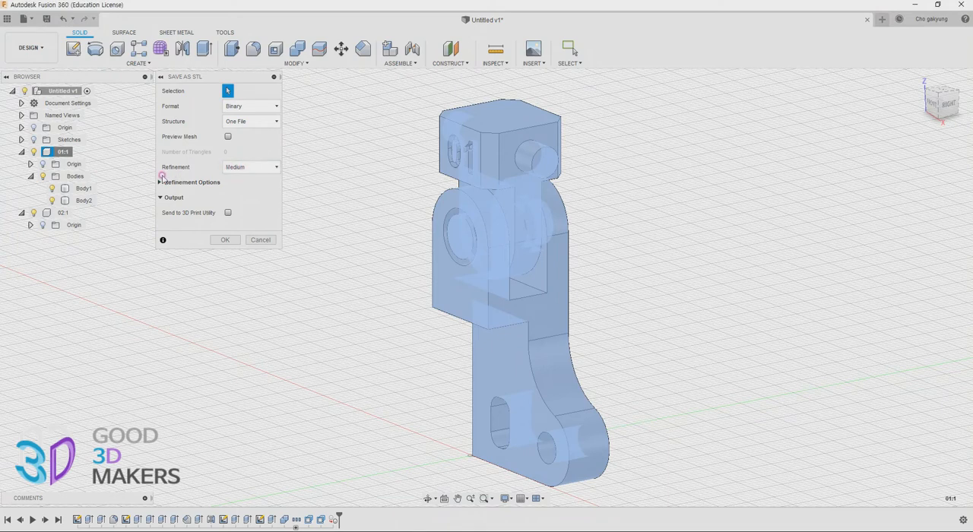
{"action": "left_click", "coordinate": [266, 167]}
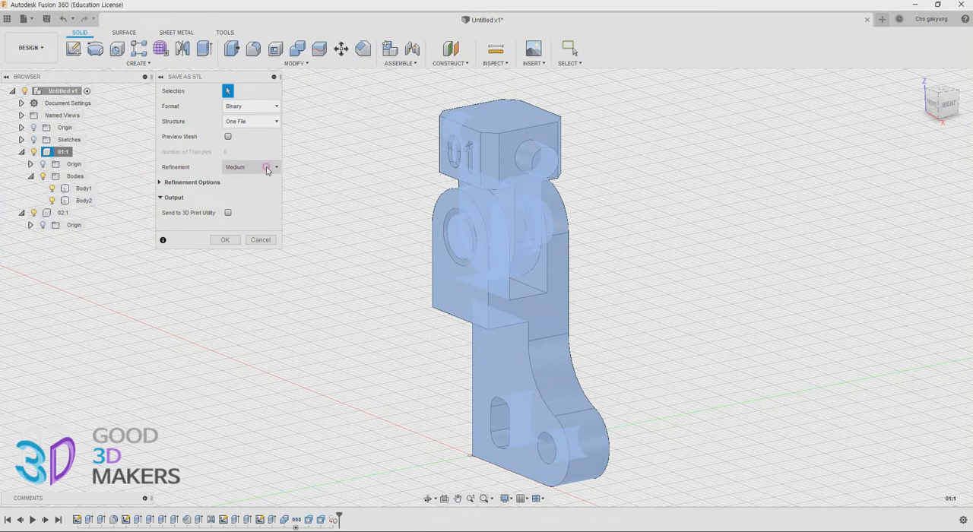
{"action": "left_click", "coordinate": [266, 168]}
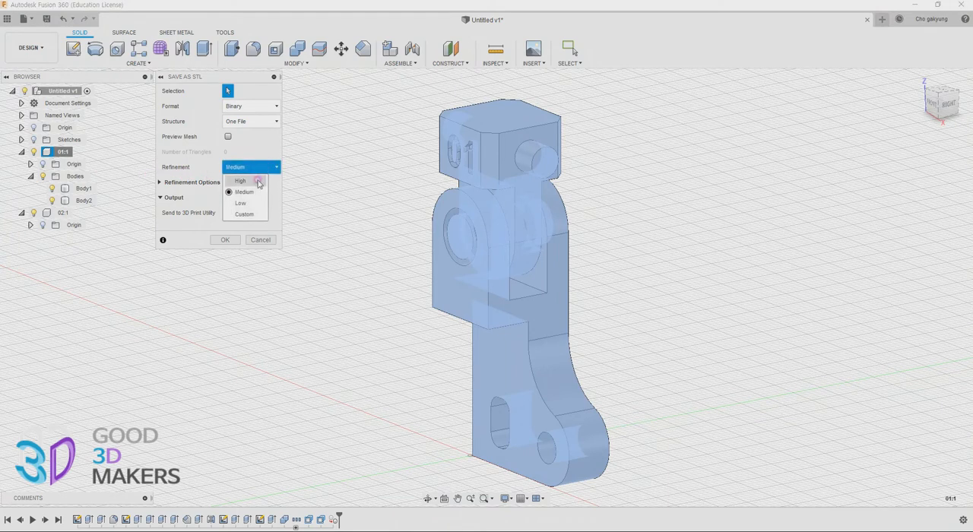
{"action": "left_click", "coordinate": [262, 167]}
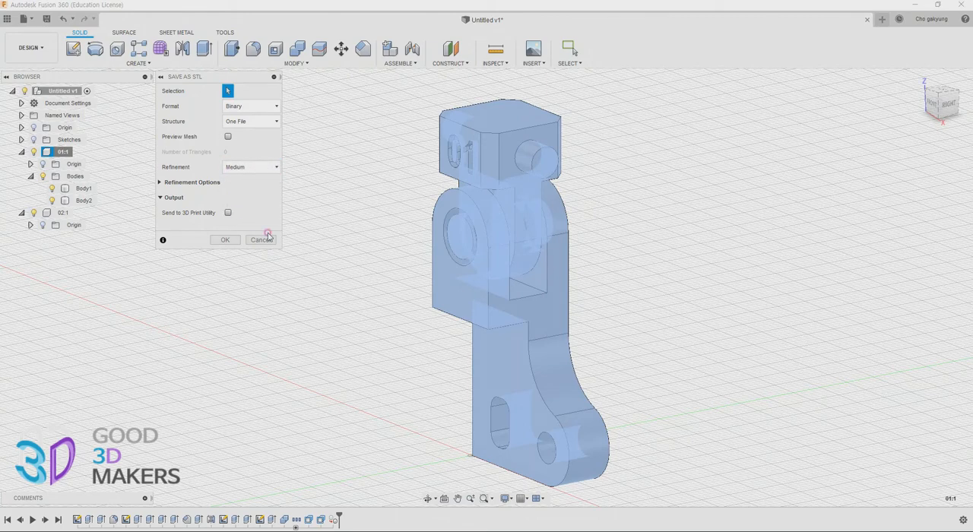
Save the STL file as 01_01 in the 01 folder on the desktop
{"action": "left_click", "coordinate": [226, 240]}
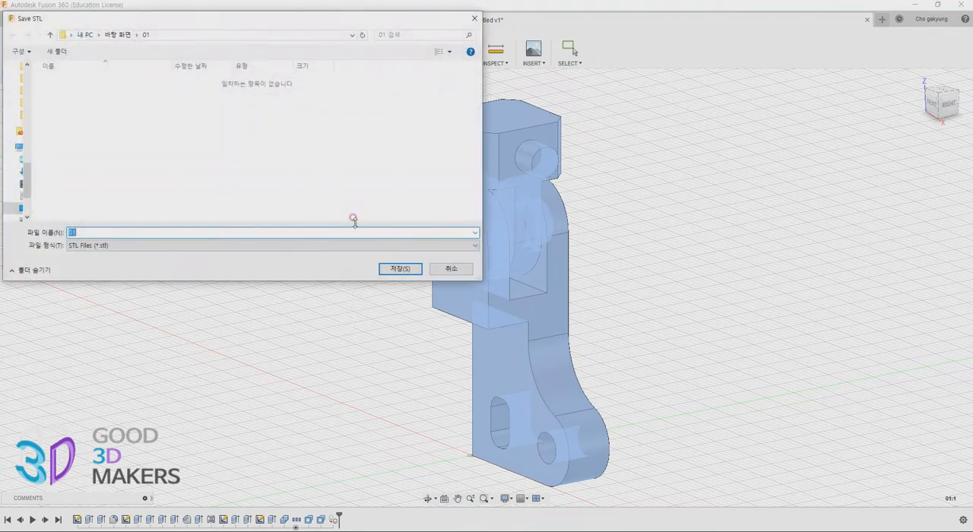
{"action": "left_click", "coordinate": [129, 232]}
{"action": "type", "text": "_"}
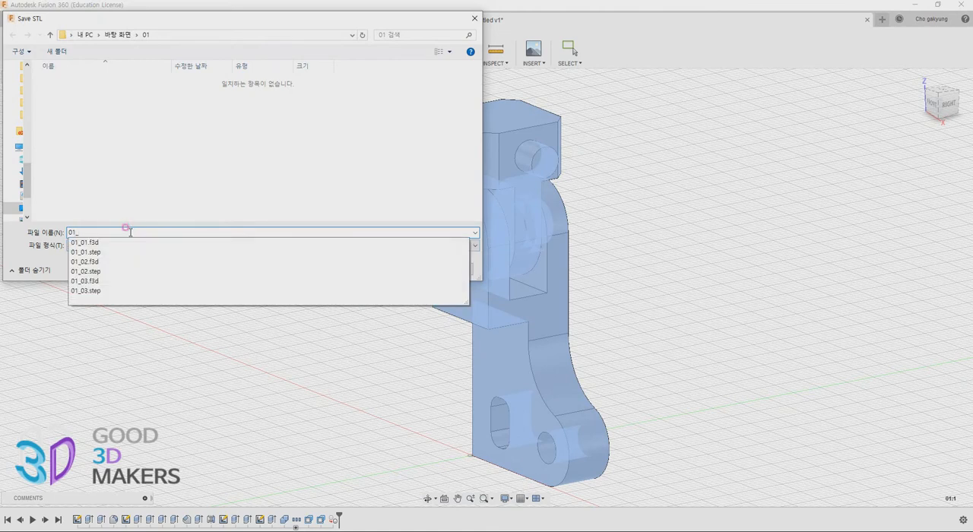
{"action": "type", "text": "01"}
{"action": "key", "text": "Return"}
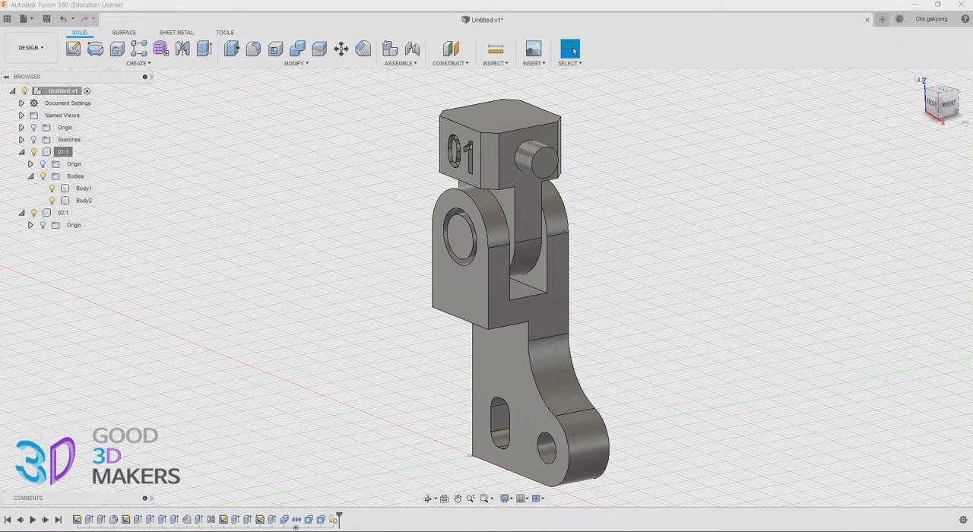
Switch to Cura and check the layer height in the basic print settings
{"action": "left_click_drag", "start_coordinate": [972, 120], "coordinate": [522, 112]}
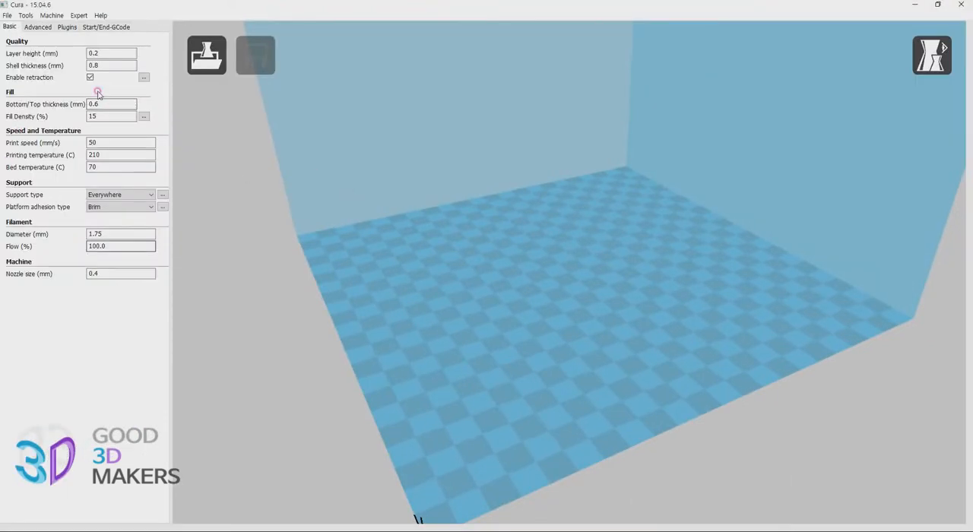
{"action": "left_click", "coordinate": [101, 53]}
{"action": "left_click_drag", "start_coordinate": [105, 55], "coordinate": [89, 49]}
{"action": "left_click", "coordinate": [251, 223]}
Set the layer height to 0.15 mm in the basic print settings
{"action": "left_click", "coordinate": [200, 69]}
{"action": "left_click_drag", "start_coordinate": [114, 56], "coordinate": [3, 59]}
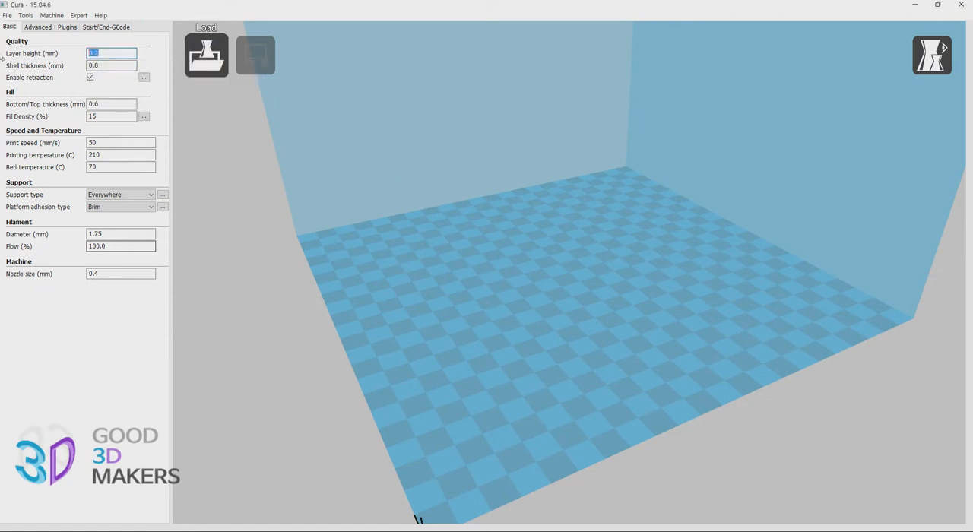
{"action": "type", "text": "0.15"}
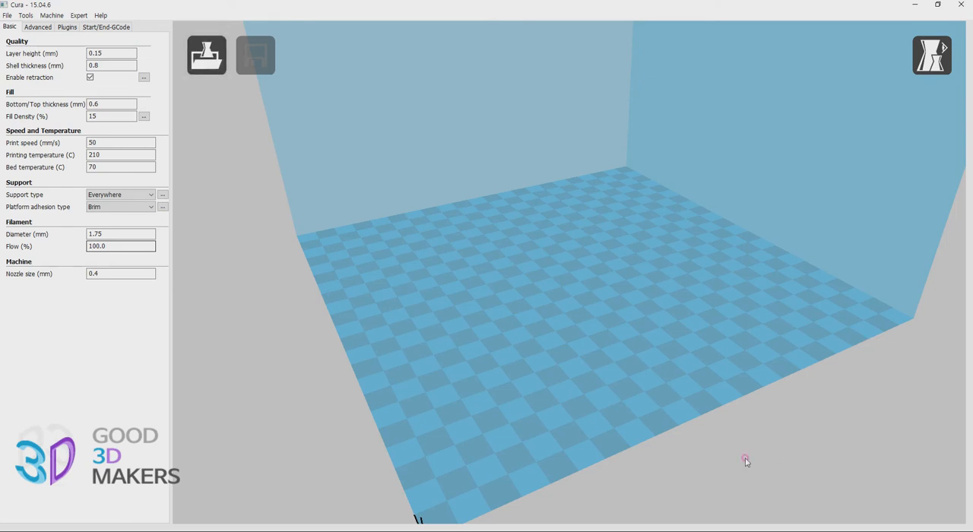
Load the 01_04 model from the 01 folder on the desktop onto the build platform
{"action": "mouse_move", "coordinate": [722, 531]}
{"action": "left_click", "coordinate": [217, 44]}
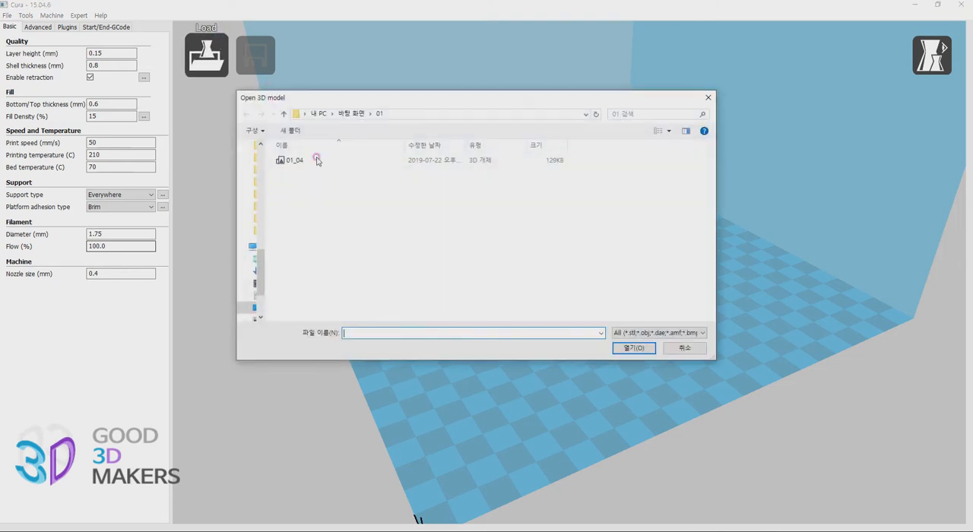
{"action": "left_click", "coordinate": [319, 160]}
{"action": "double_click", "coordinate": [319, 160]}
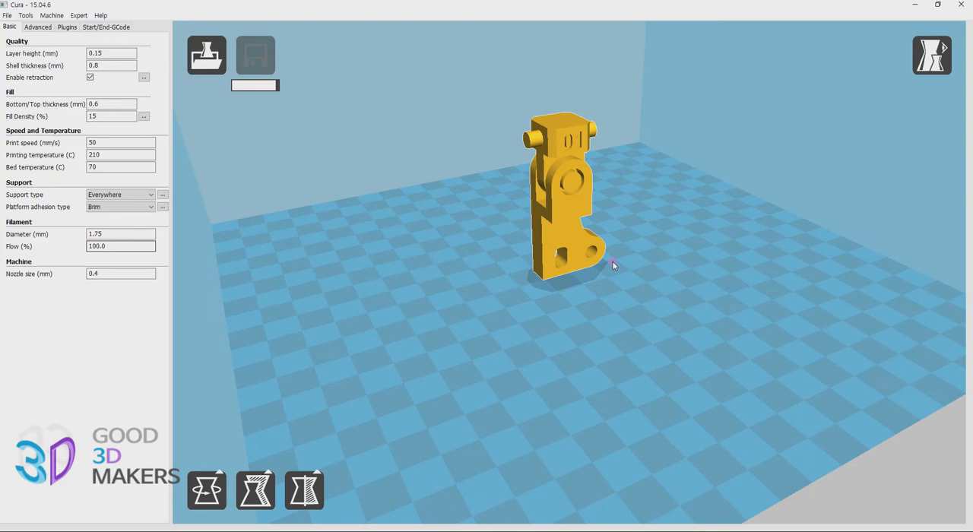
Rotate the assembled model from upright so that it lies flat on its broad side on the build platform
{"action": "middle_click_drag", "start_coordinate": [612, 263], "coordinate": [648, 220]}
{"action": "left_click", "coordinate": [533, 212]}
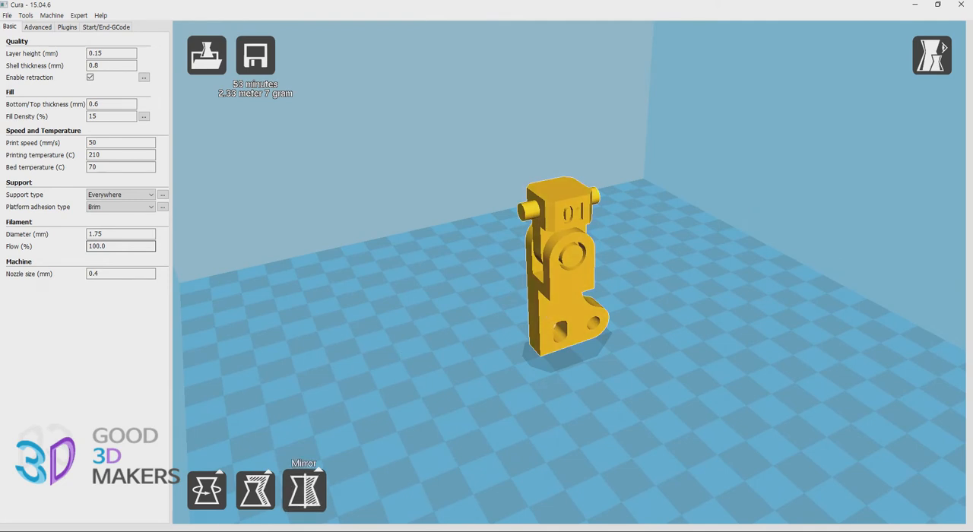
{"action": "left_click", "coordinate": [207, 493]}
{"action": "left_click_drag", "start_coordinate": [654, 253], "coordinate": [532, 138]}
{"action": "right_click_drag", "start_coordinate": [771, 436], "coordinate": [678, 305]}
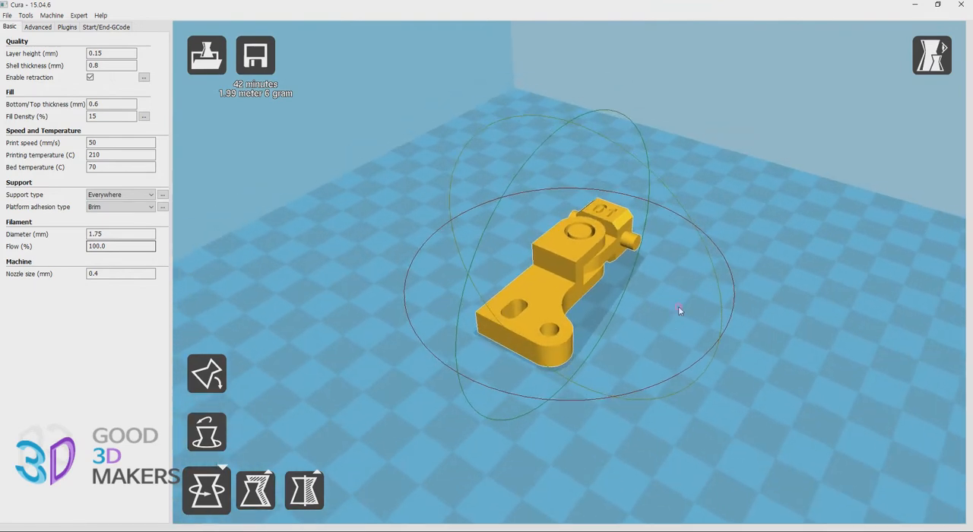
{"action": "scroll", "coordinate": [681, 286], "scroll_direction": "up", "scroll_amount": 4}
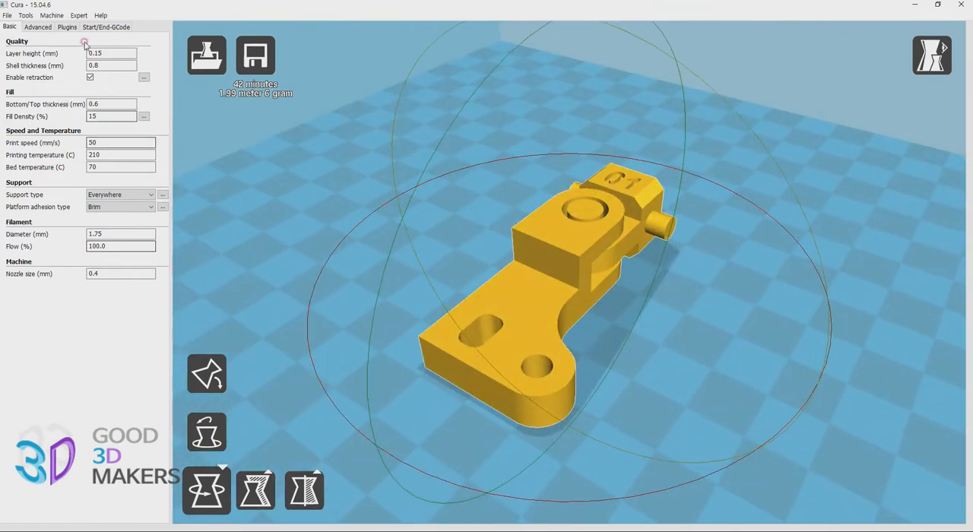
Set the layer height to 0.2 mm and the bed temperature to 60 °C
{"action": "left_click_drag", "start_coordinate": [108, 54], "coordinate": [2, 40]}
{"action": "type", "text": "0.2"}
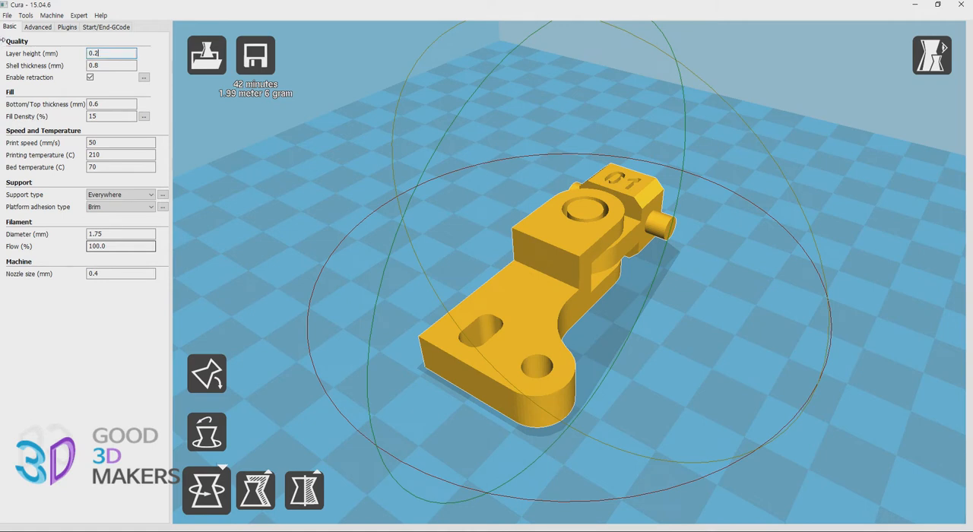
{"action": "key", "text": "Tab"}
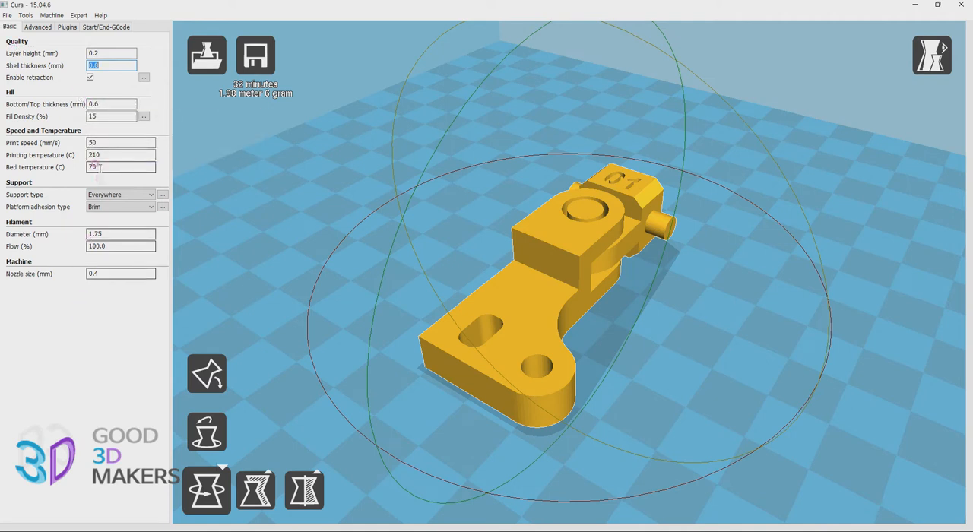
{"action": "left_click", "coordinate": [114, 143]}
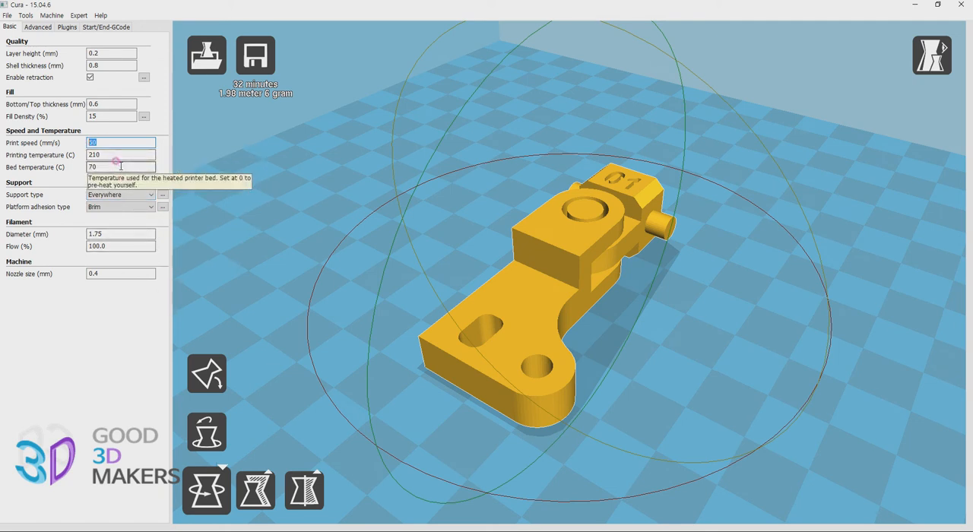
{"action": "left_click_drag", "start_coordinate": [120, 165], "coordinate": [2, 173]}
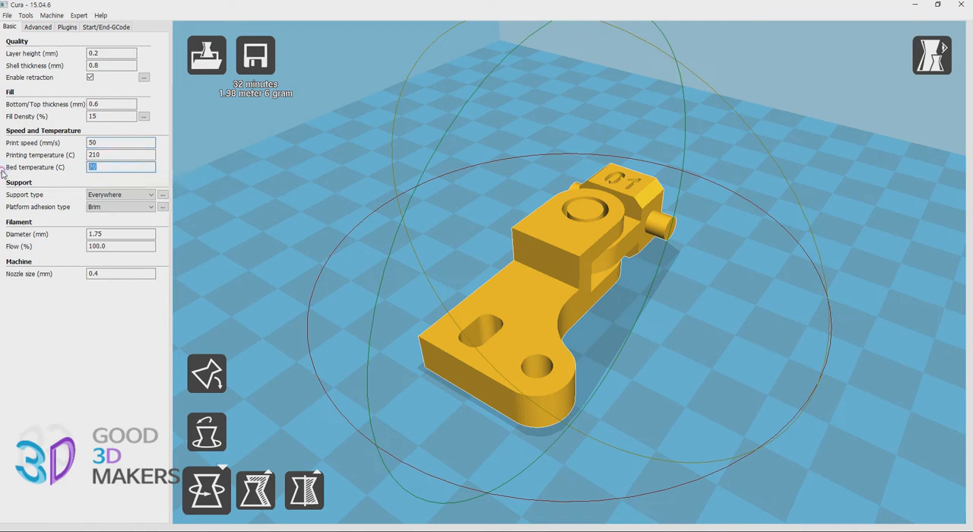
{"action": "type", "text": "60"}
{"action": "left_click_drag", "start_coordinate": [113, 163], "coordinate": [52, 164]}
Check the detailed support settings, the gaps around the model's joint, and the detailed platform adhesion settings
{"action": "left_click", "coordinate": [163, 195]}
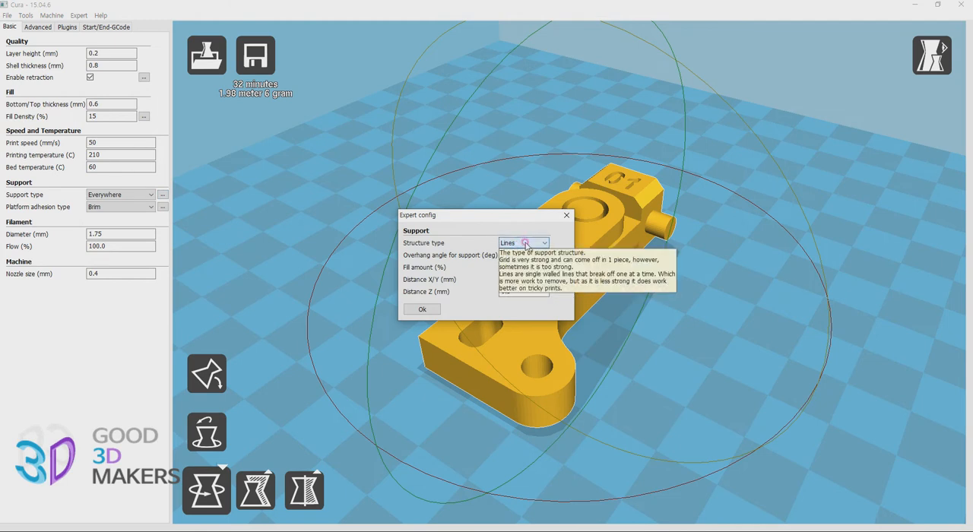
{"action": "left_click", "coordinate": [570, 218]}
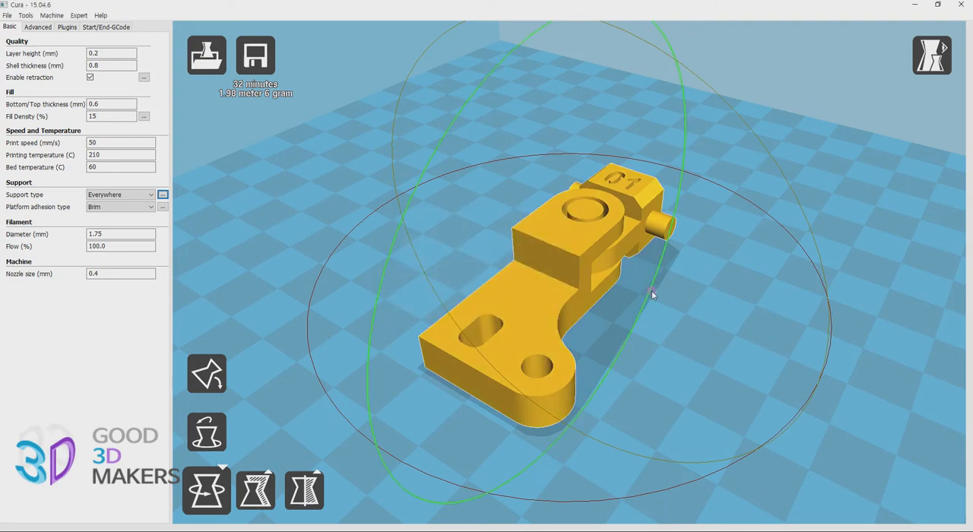
{"action": "right_click_drag", "start_coordinate": [706, 377], "coordinate": [668, 360]}
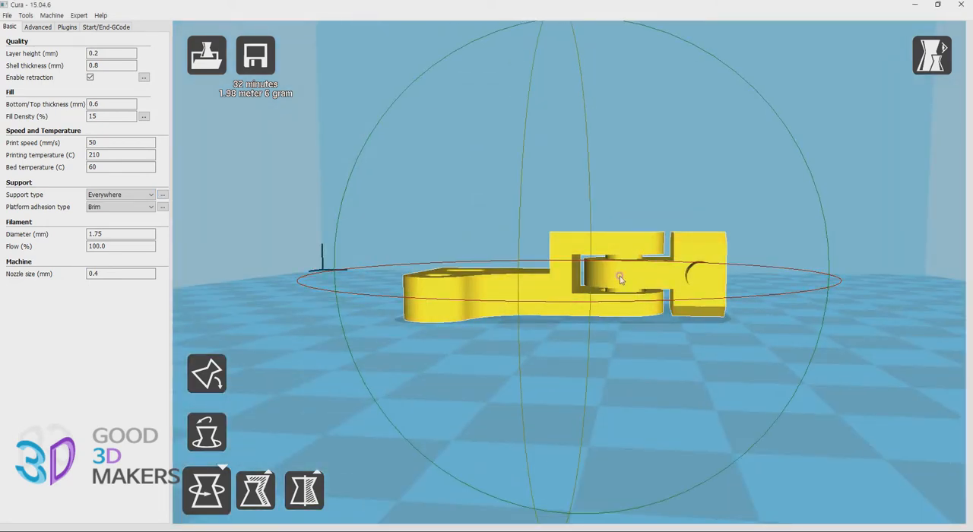
{"action": "right_click_drag", "start_coordinate": [557, 347], "coordinate": [566, 415]}
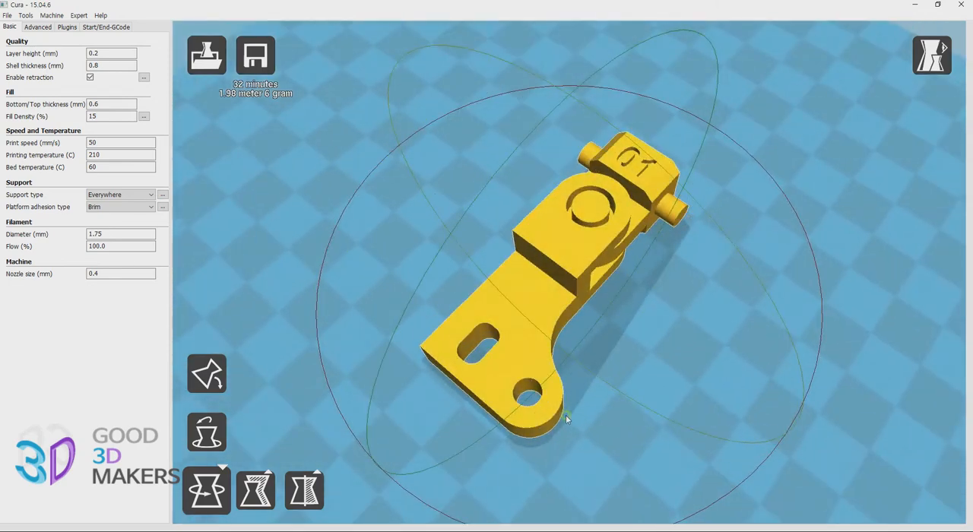
{"action": "left_click", "coordinate": [163, 207]}
{"action": "left_click", "coordinate": [446, 285]}
Review the advanced retraction settings and the full expert configuration, especially the support overhang angle, X/Y distance and Z distance
{"action": "left_click", "coordinate": [39, 26]}
{"action": "left_click", "coordinate": [113, 54]}
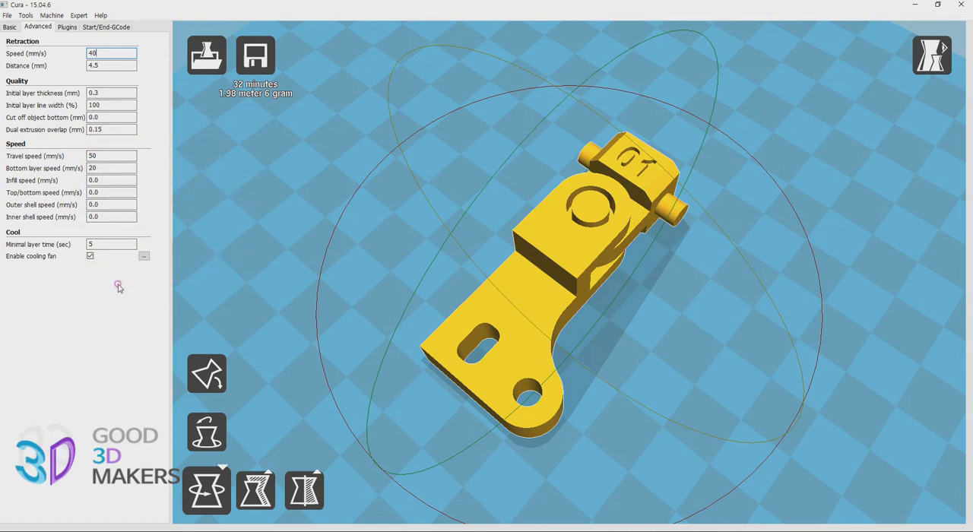
{"action": "left_click", "coordinate": [79, 15]}
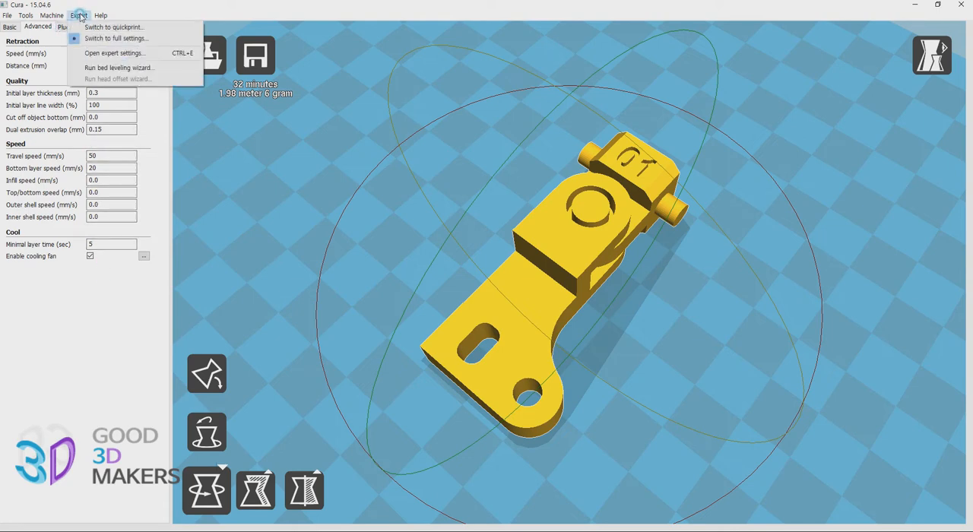
{"action": "left_click", "coordinate": [89, 52]}
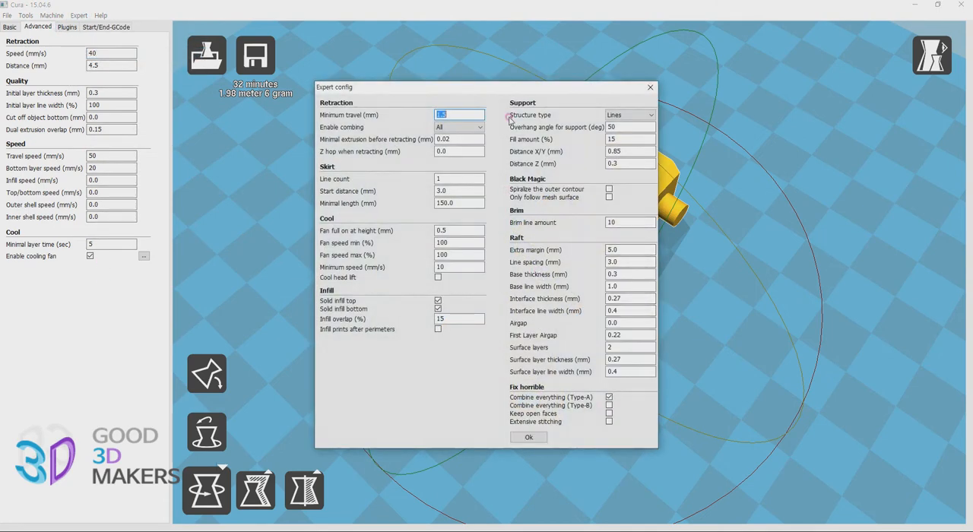
{"action": "left_click_drag", "start_coordinate": [530, 90], "coordinate": [652, 91]}
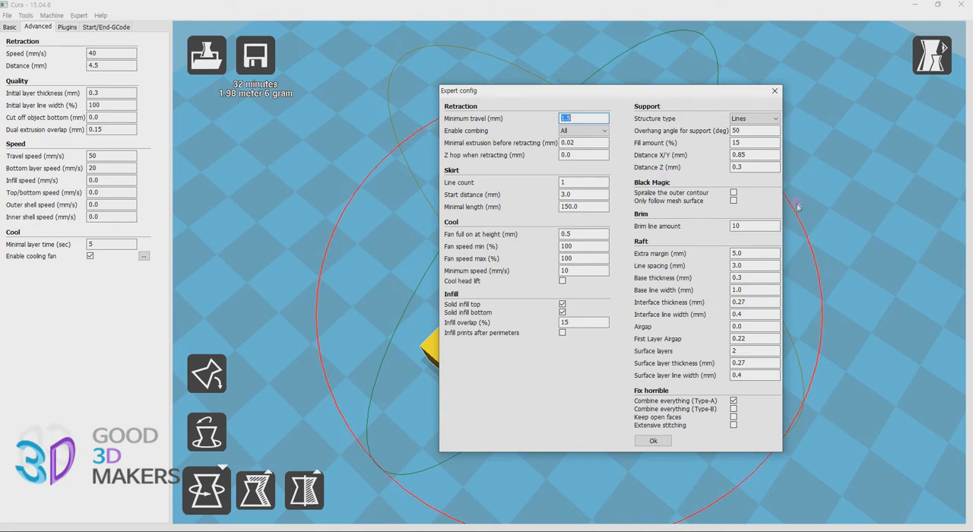
{"action": "mouse_move", "coordinate": [758, 154]}
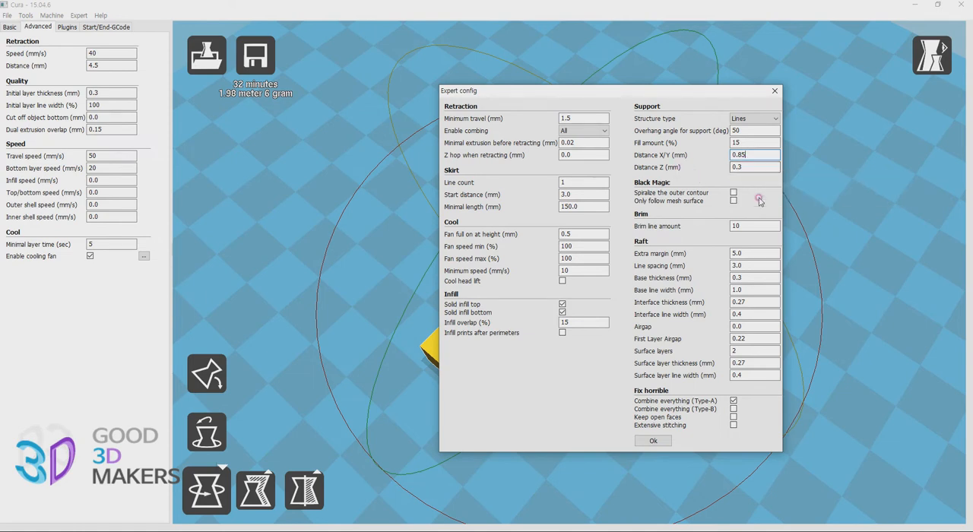
{"action": "left_click", "coordinate": [753, 164]}
{"action": "left_click", "coordinate": [749, 174]}
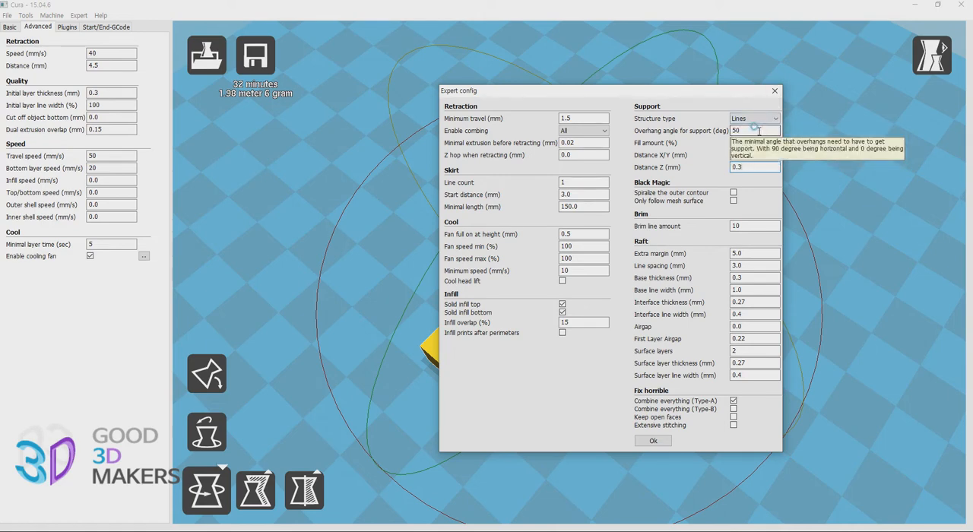
{"action": "left_click_drag", "start_coordinate": [734, 91], "coordinate": [395, 146]}
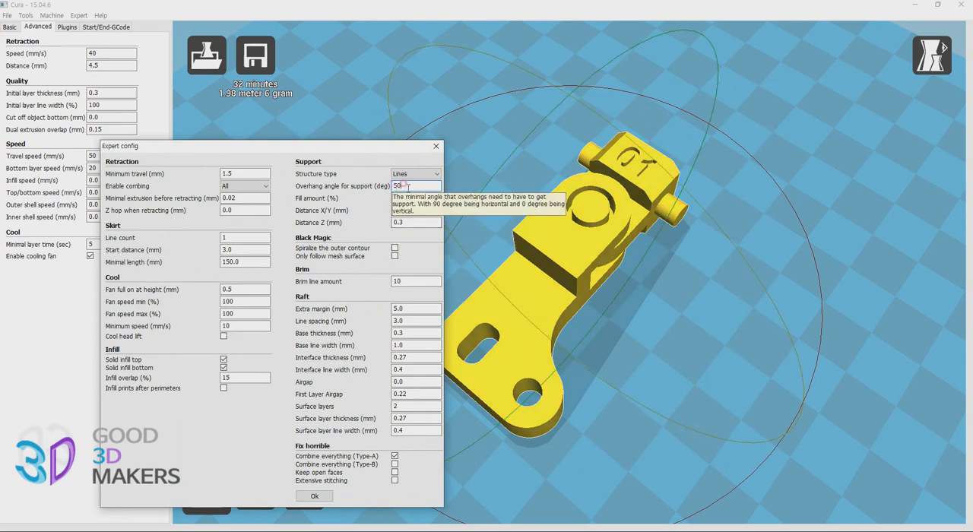
{"action": "left_click_drag", "start_coordinate": [395, 149], "coordinate": [407, 148]}
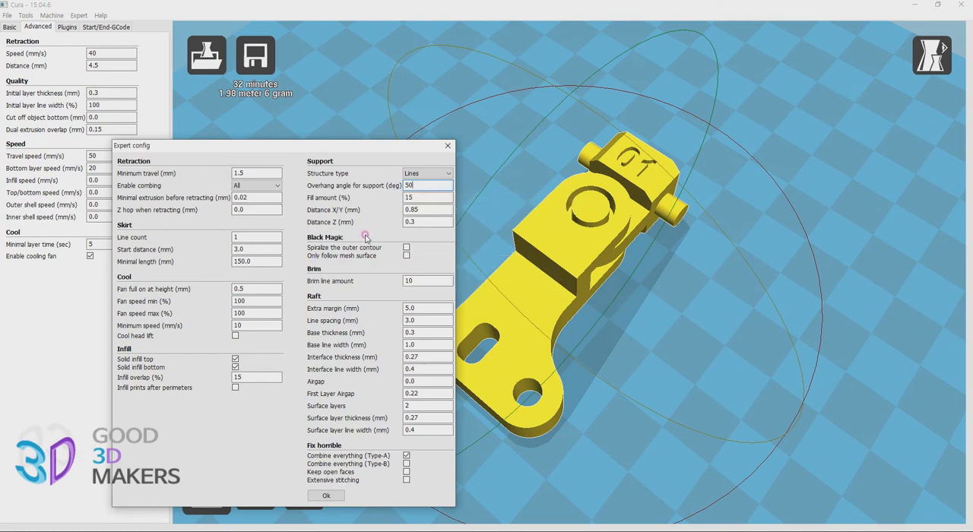
{"action": "left_click", "coordinate": [448, 146]}
Save the toolpath as the G-code file 01_04 in the 01 folder on the desktop and check the folder's contents
{"action": "scroll", "coordinate": [683, 332], "scroll_direction": "up", "scroll_amount": 3}
{"action": "right_click_drag", "start_coordinate": [687, 343], "coordinate": [677, 330]}
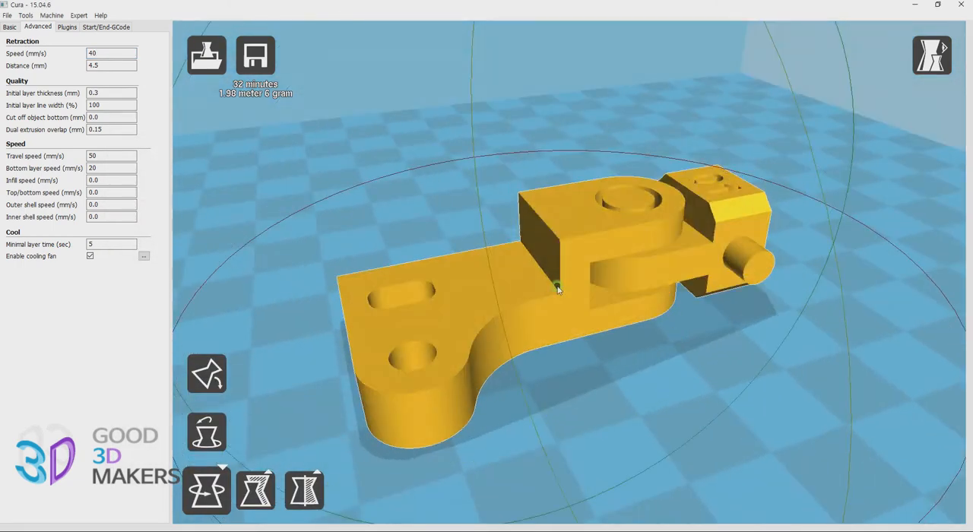
{"action": "left_click", "coordinate": [259, 59]}
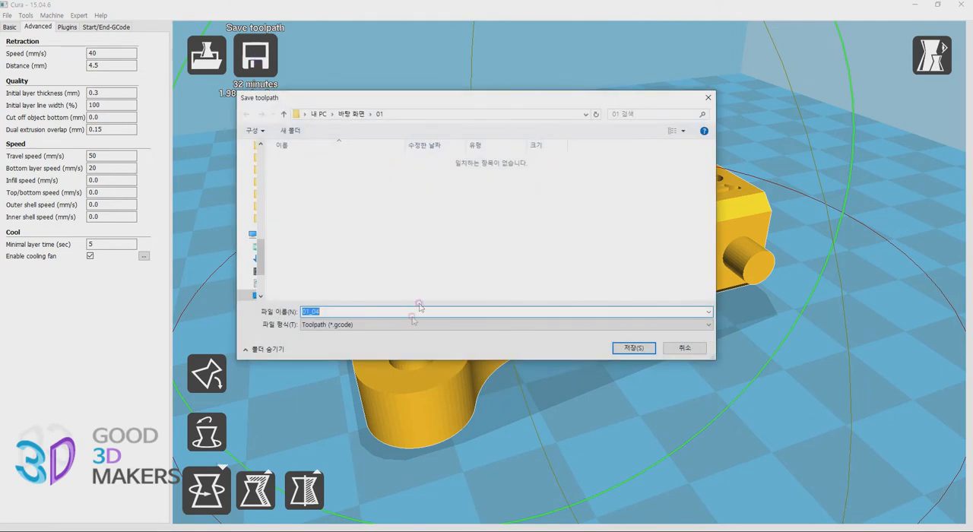
{"action": "left_click", "coordinate": [630, 350]}
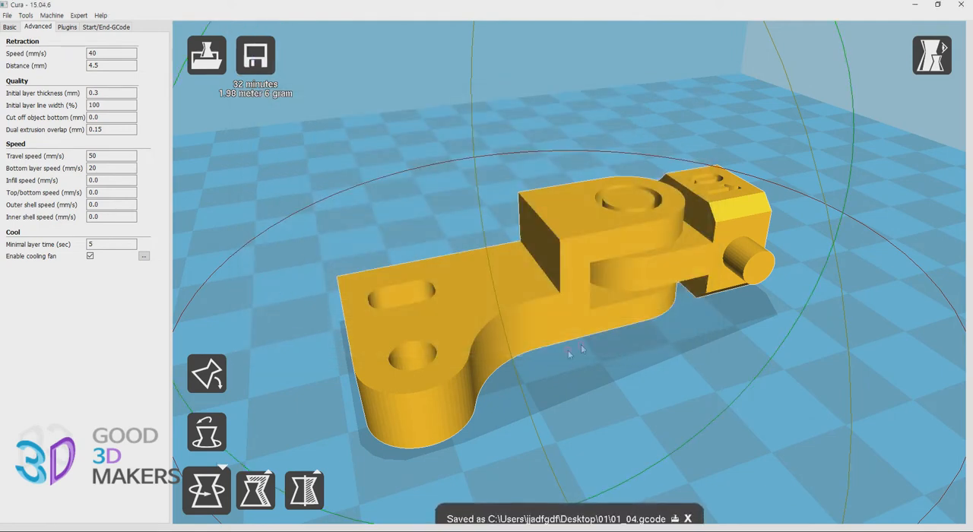
{"action": "left_click_drag", "start_coordinate": [972, 129], "coordinate": [566, 88]}
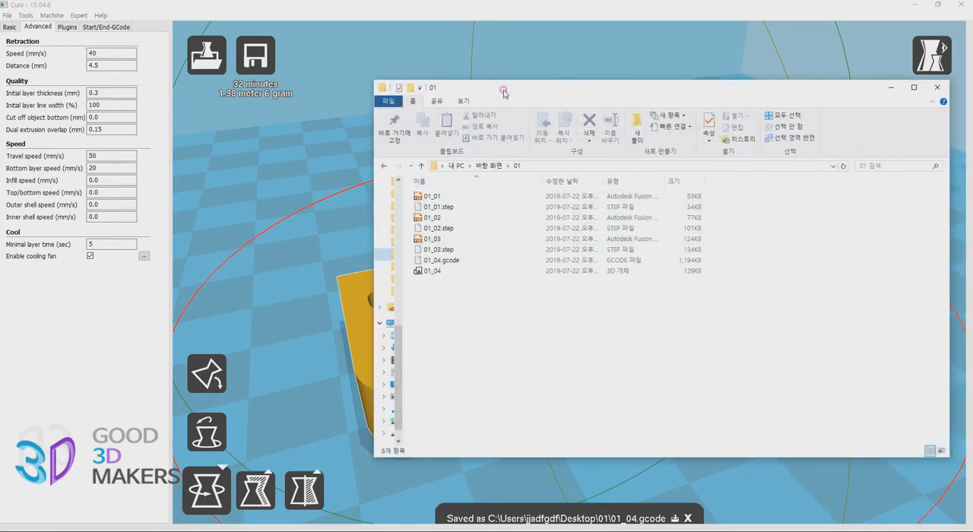
{"action": "left_click_drag", "start_coordinate": [503, 91], "coordinate": [972, 135]}
{"action": "left_click", "coordinate": [11, 15]}
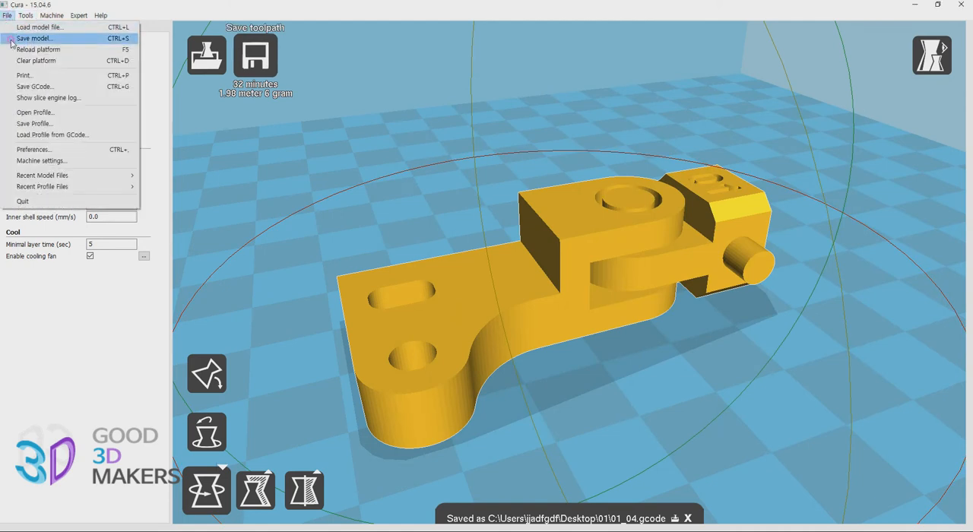
{"action": "left_click", "coordinate": [12, 40]}
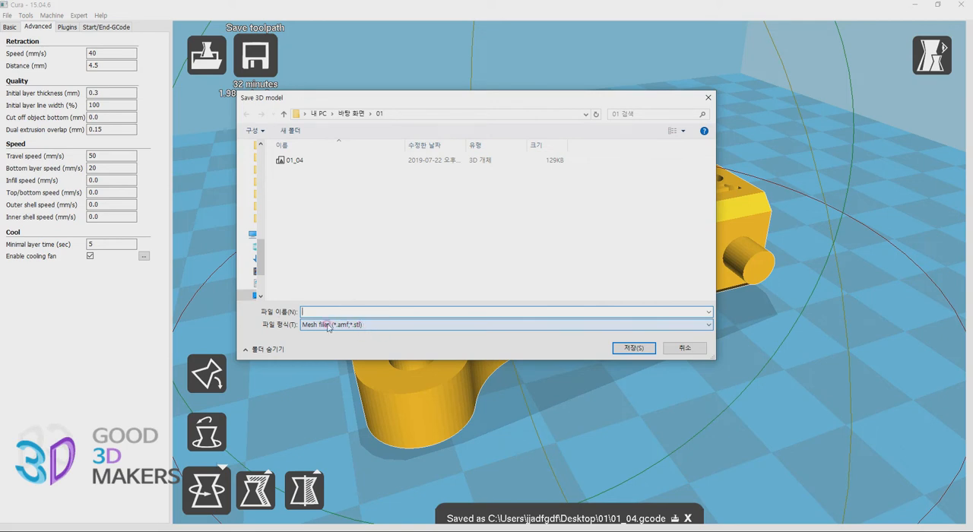
{"action": "left_click", "coordinate": [685, 348]}
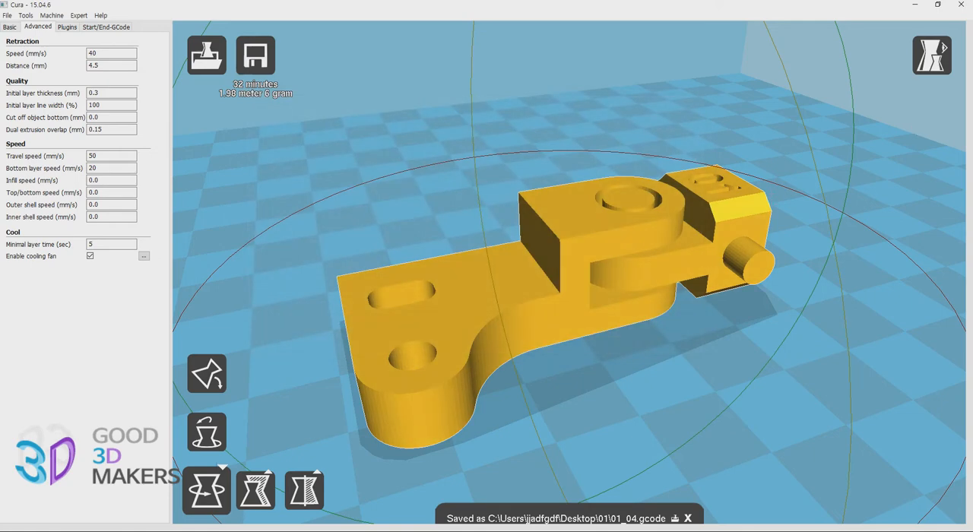
Review the complete set of Fusion, STEP, STL and G-code files in the 01 folder
{"action": "left_click_drag", "start_coordinate": [972, 148], "coordinate": [445, 91]}
{"action": "left_click_drag", "start_coordinate": [471, 312], "coordinate": [391, 196]}
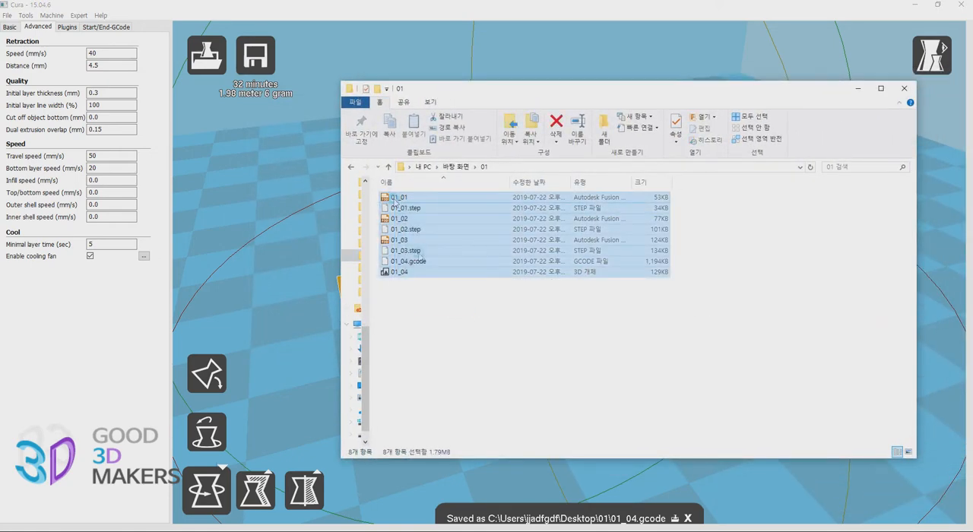
{"action": "left_click", "coordinate": [492, 351]}
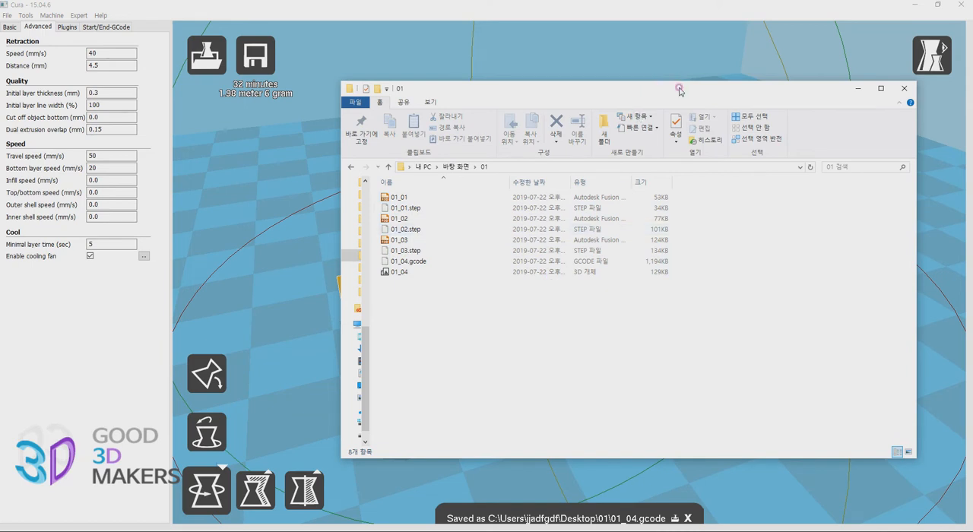
{"action": "left_click_drag", "start_coordinate": [678, 89], "coordinate": [660, 91]}
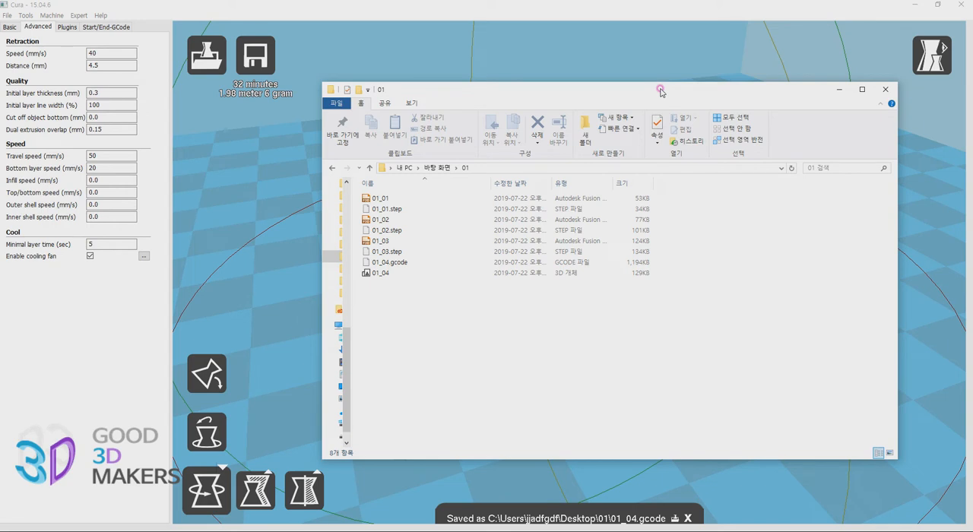
{"action": "left_click", "coordinate": [409, 220]}
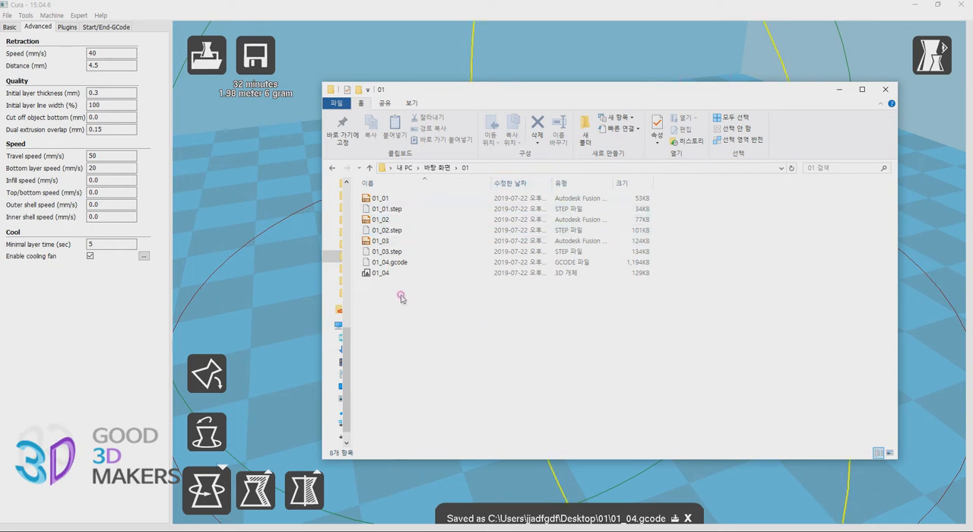
Check the files in the 01 folder starting with the Fusion file 01_01, and clear the folder window from the Cura model
{"action": "mouse_move", "coordinate": [459, 93]}
{"action": "left_mouse_down"}
{"action": "mouse_move", "coordinate": [491, 96]}
{"action": "mouse_move", "coordinate": [464, 92]}
{"action": "left_mouse_up"}
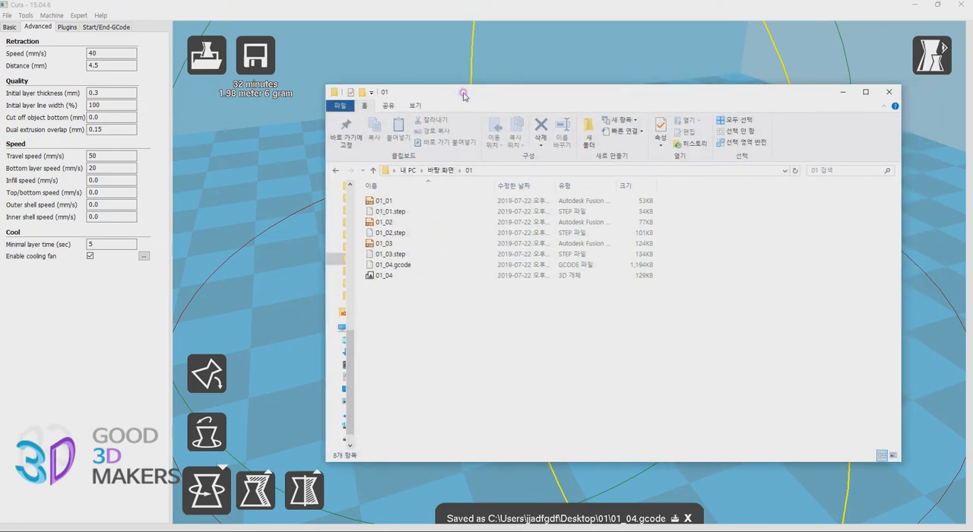
{"action": "left_click_drag", "start_coordinate": [738, 99], "coordinate": [713, 124]}
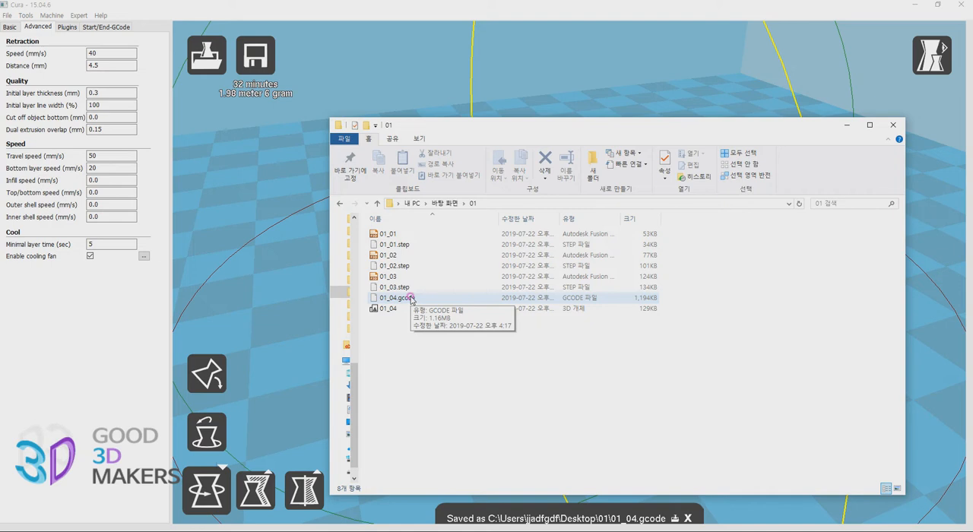
{"action": "left_click", "coordinate": [392, 236]}
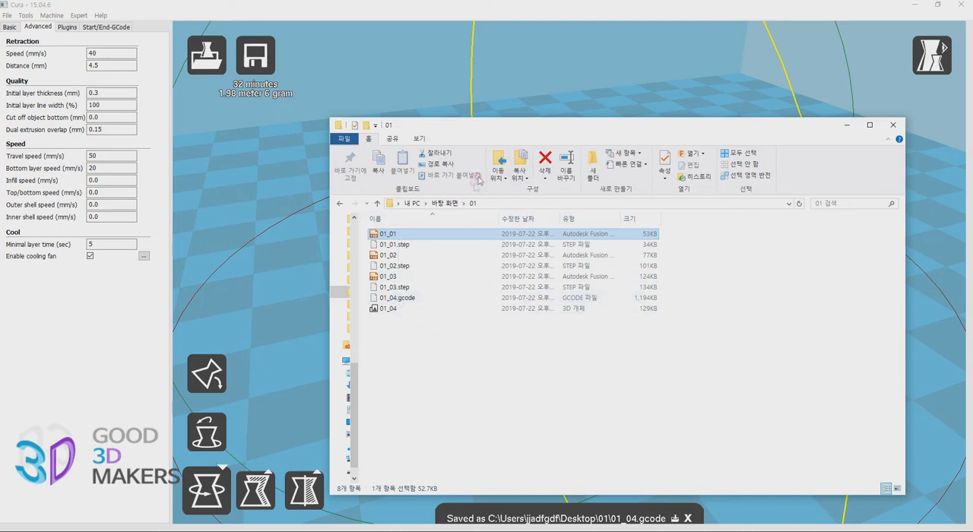
{"action": "left_click_drag", "start_coordinate": [499, 131], "coordinate": [972, 117]}
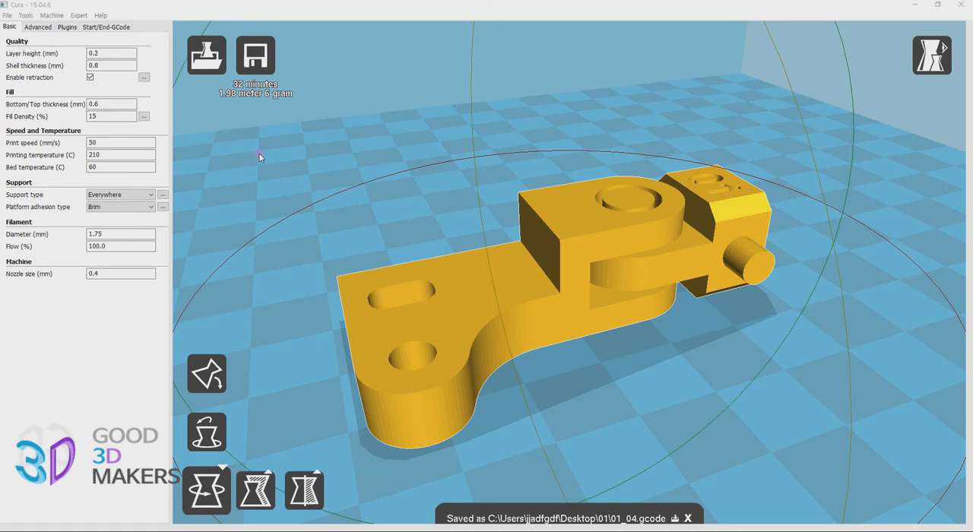
Examine the layer height among the basic print quality settings
{"action": "mouse_move", "coordinate": [107, 54]}
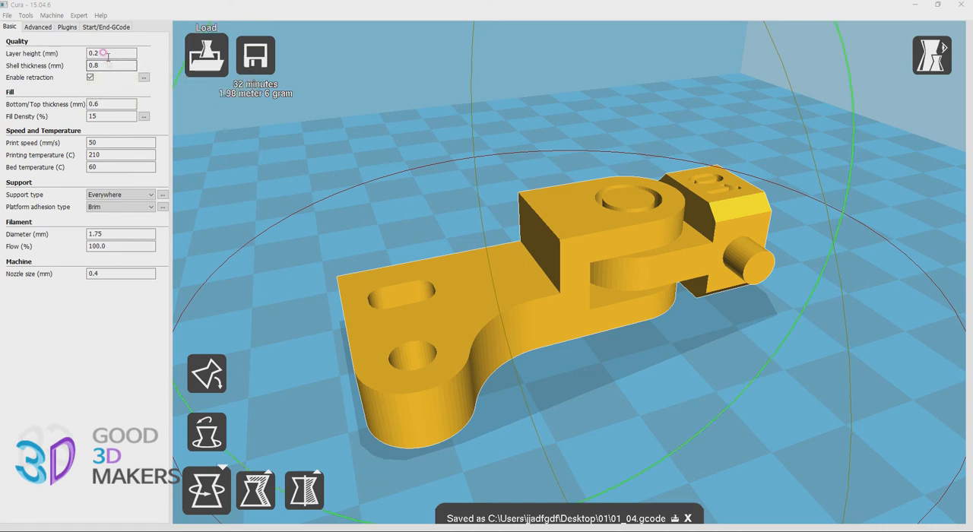
{"action": "double_click", "coordinate": [107, 55]}
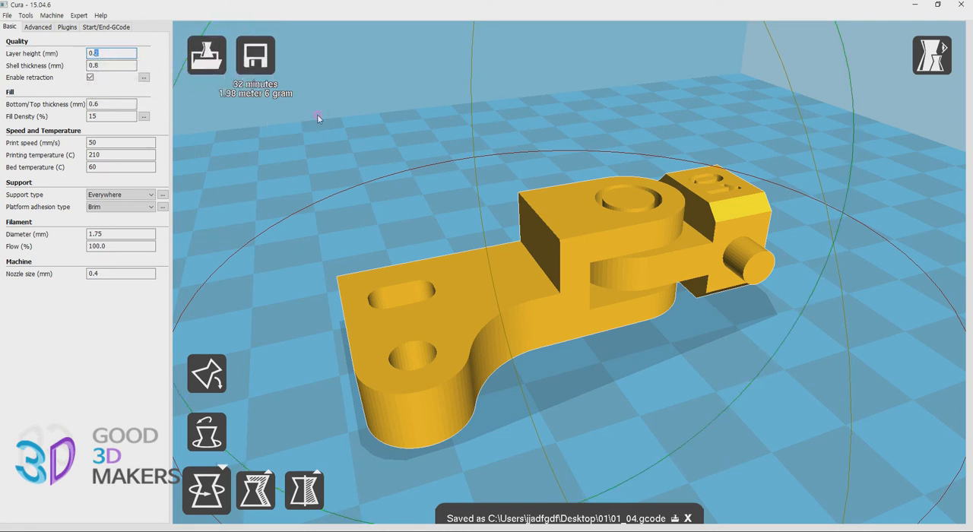
{"action": "mouse_move", "coordinate": [103, 62]}
{"action": "left_click", "coordinate": [102, 56]}
Turn the model about its vertical axis on the build plate, first one way and then back, checking its placement from several angles
{"action": "scroll", "coordinate": [735, 347], "scroll_direction": "down", "scroll_amount": 3}
{"action": "left_click_drag", "start_coordinate": [773, 360], "coordinate": [677, 400]}
{"action": "scroll", "coordinate": [701, 327], "scroll_direction": "down", "scroll_amount": 3}
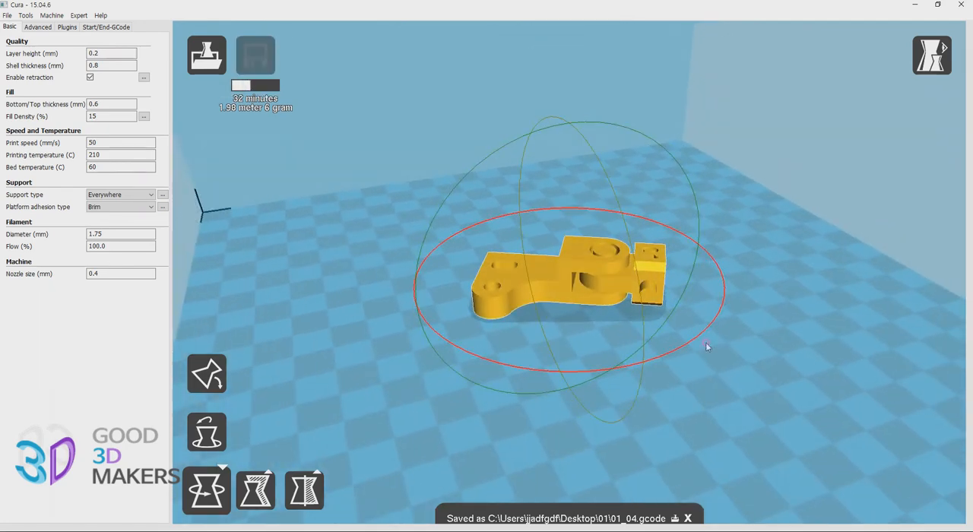
{"action": "right_click_drag", "start_coordinate": [763, 322], "coordinate": [764, 380]}
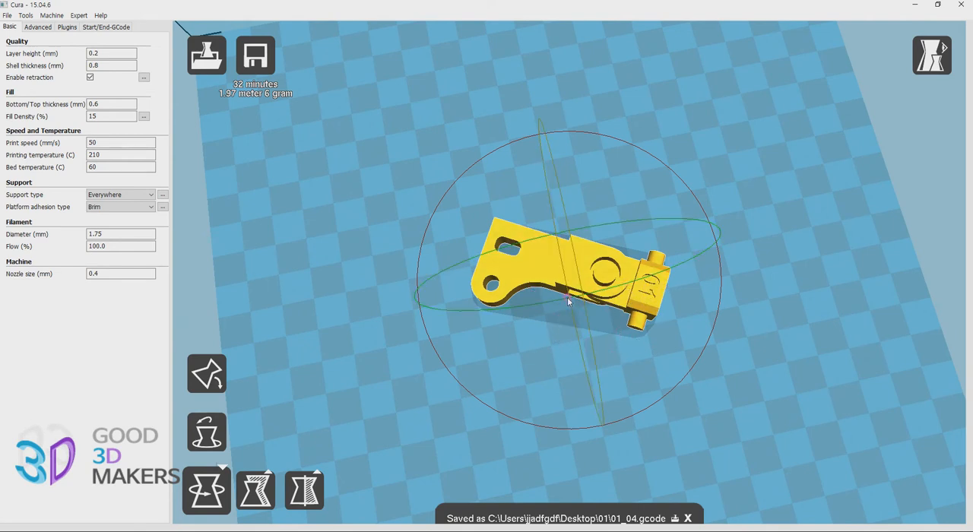
{"action": "mouse_move", "coordinate": [674, 337]}
{"action": "right_mouse_down"}
{"action": "mouse_move", "coordinate": [675, 370]}
{"action": "mouse_move", "coordinate": [684, 328]}
{"action": "mouse_move", "coordinate": [674, 332]}
{"action": "right_mouse_up"}
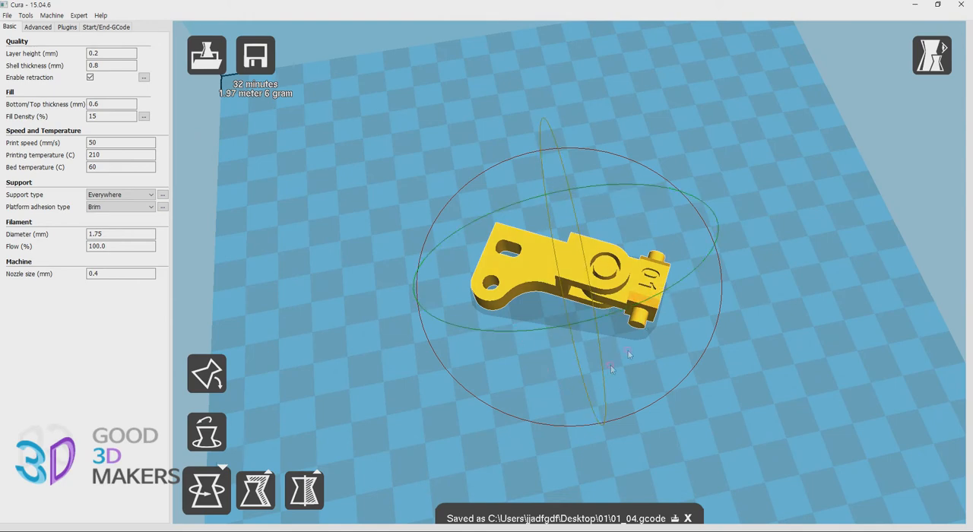
{"action": "left_click_drag", "start_coordinate": [672, 389], "coordinate": [747, 346]}
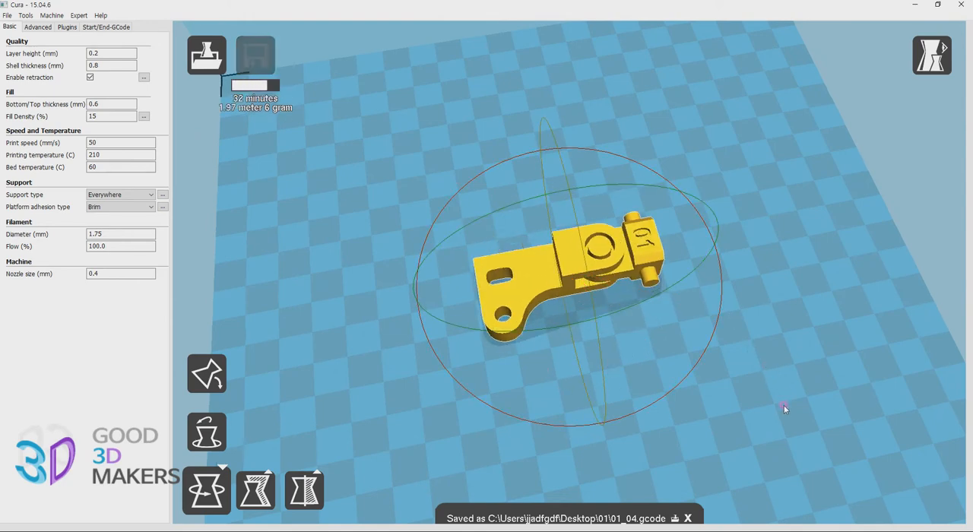
{"action": "mouse_move", "coordinate": [752, 412]}
{"action": "right_mouse_down"}
{"action": "mouse_move", "coordinate": [701, 383]}
{"action": "mouse_move", "coordinate": [776, 412]}
{"action": "mouse_move", "coordinate": [765, 404]}
{"action": "right_mouse_up"}
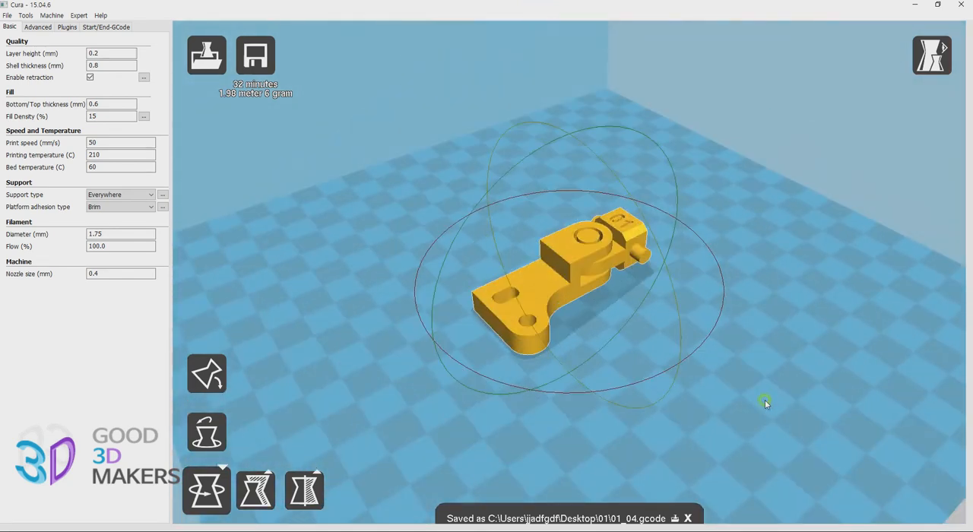